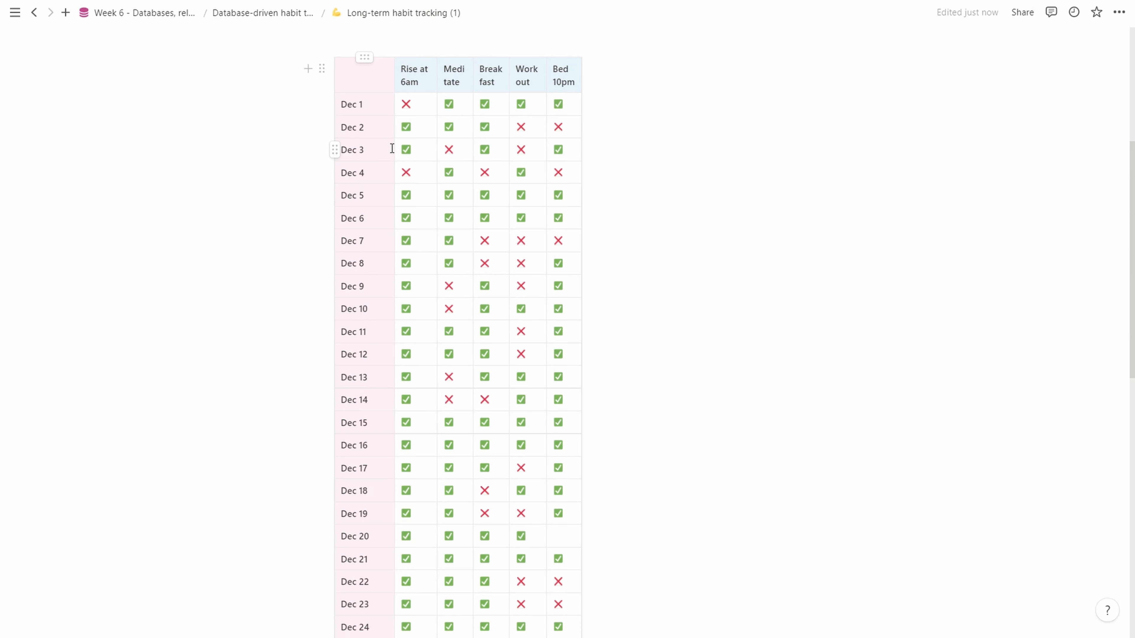
Examine the ticks and crosses for the first days of December, cell by cell, in the simple habit table.
click(406, 104)
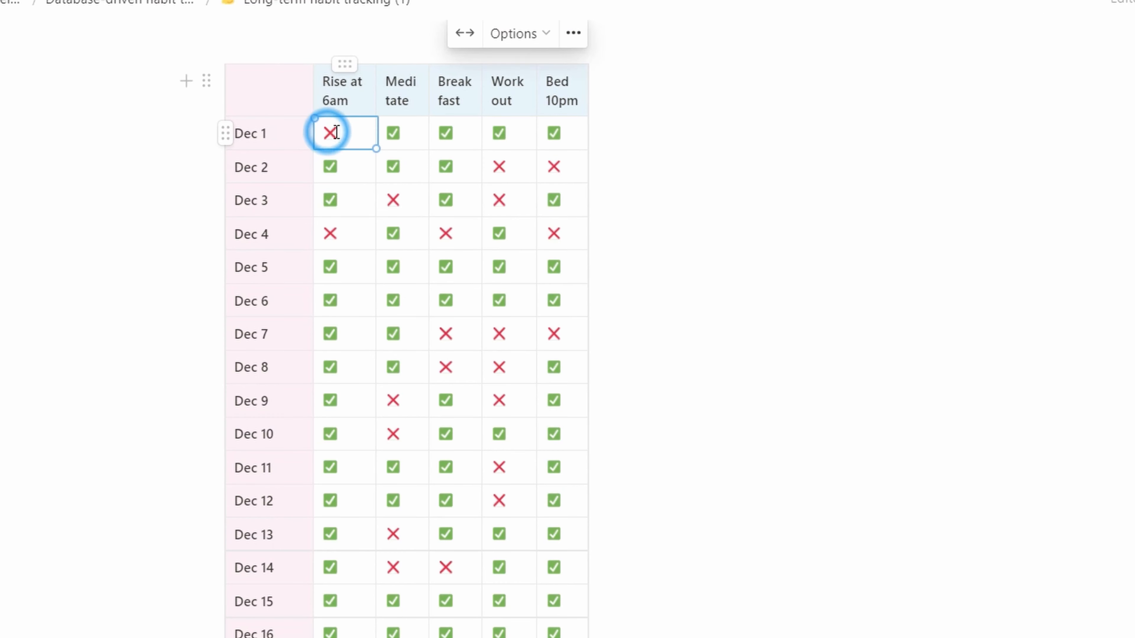
click(393, 127)
click(446, 129)
click(498, 130)
click(549, 134)
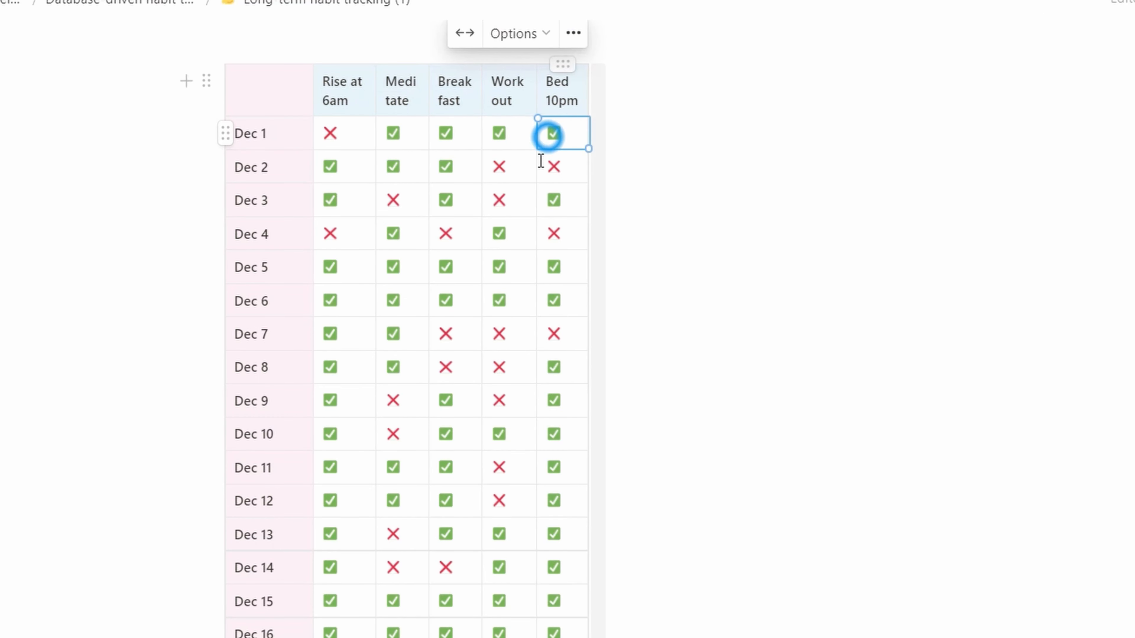
click(348, 176)
click(392, 172)
click(444, 170)
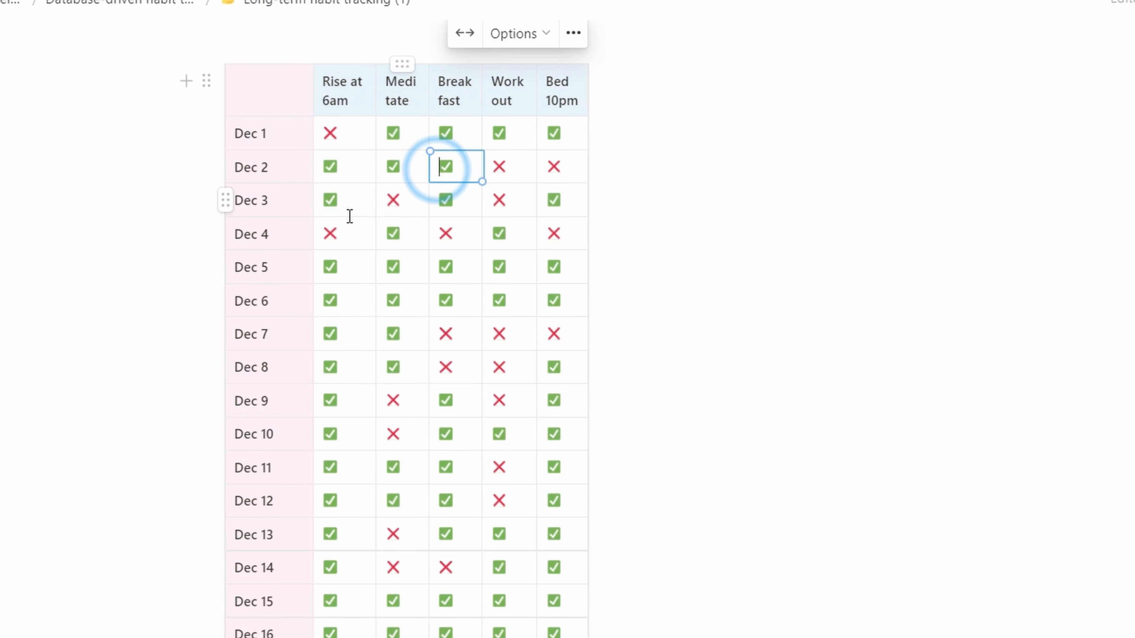
click(337, 205)
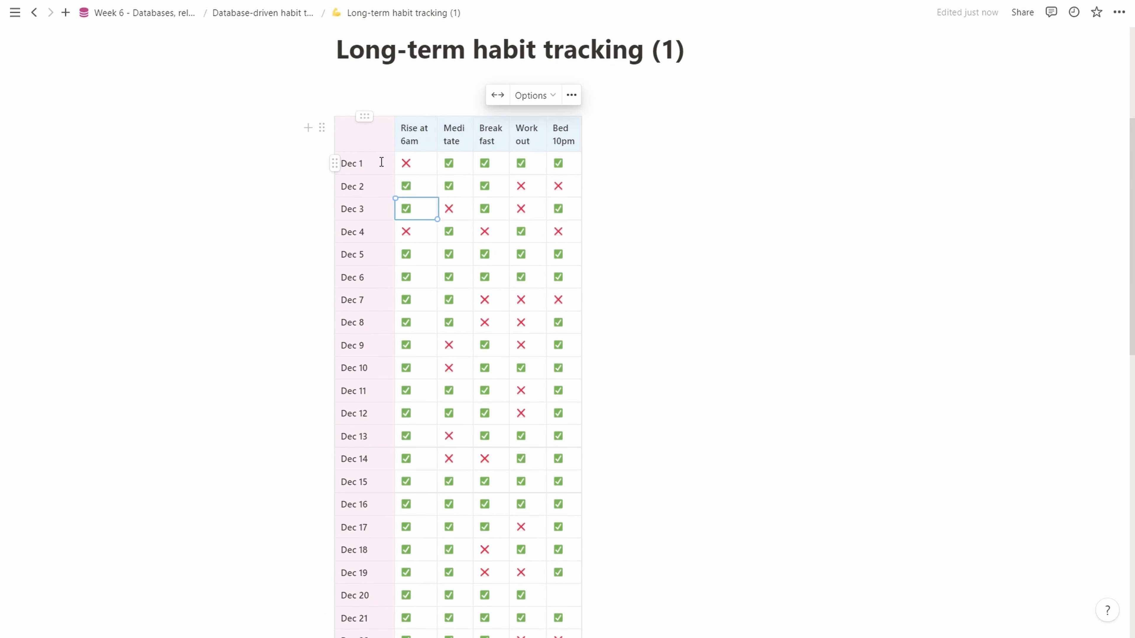
Turn the simple habit table into a database and widen its habit columns to fit their full names.
scroll(381, 162, up, 3)
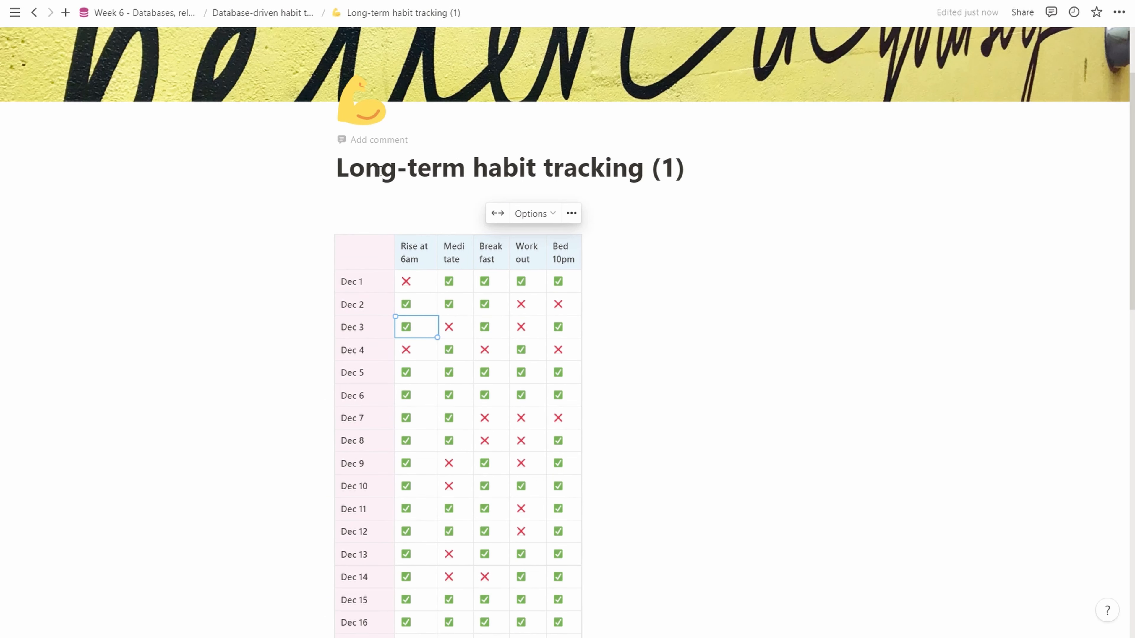
click(356, 241)
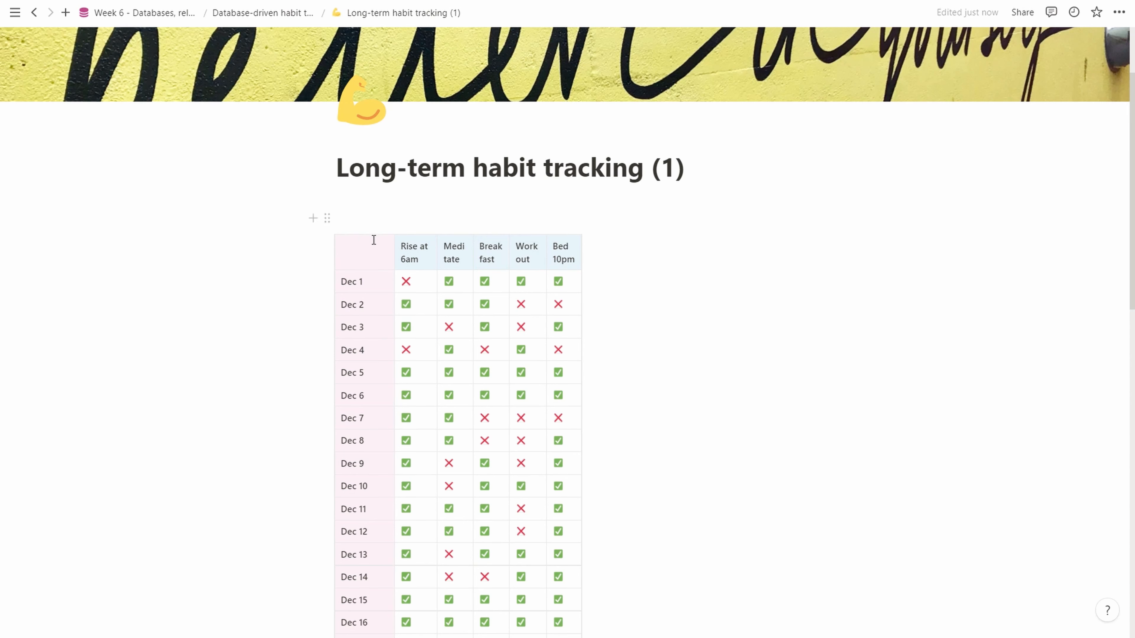
click(322, 245)
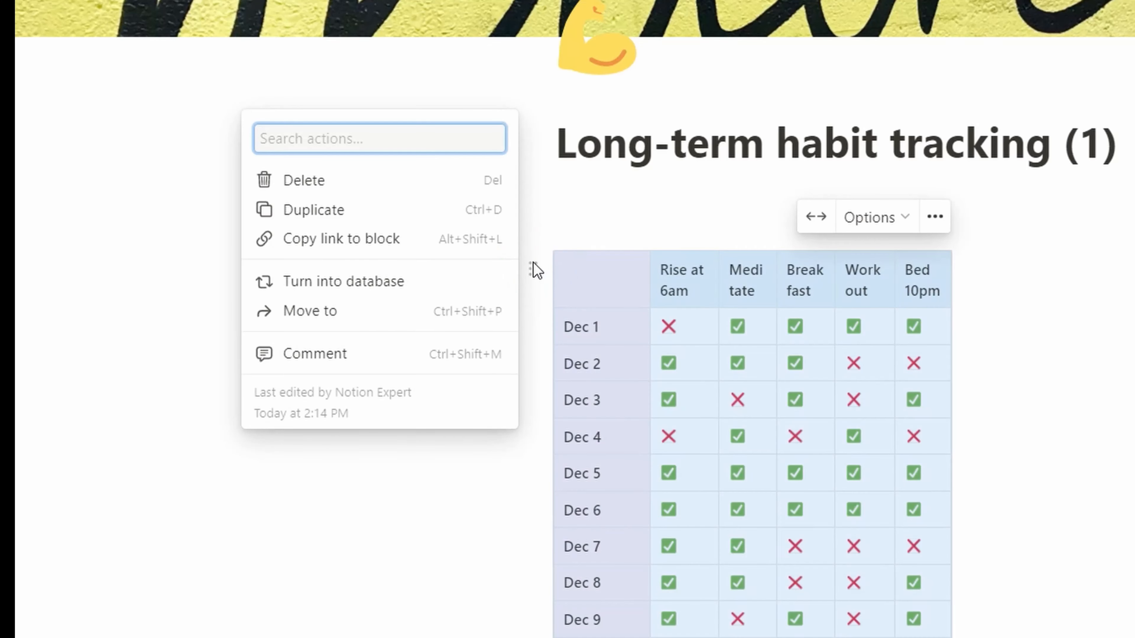
click(377, 289)
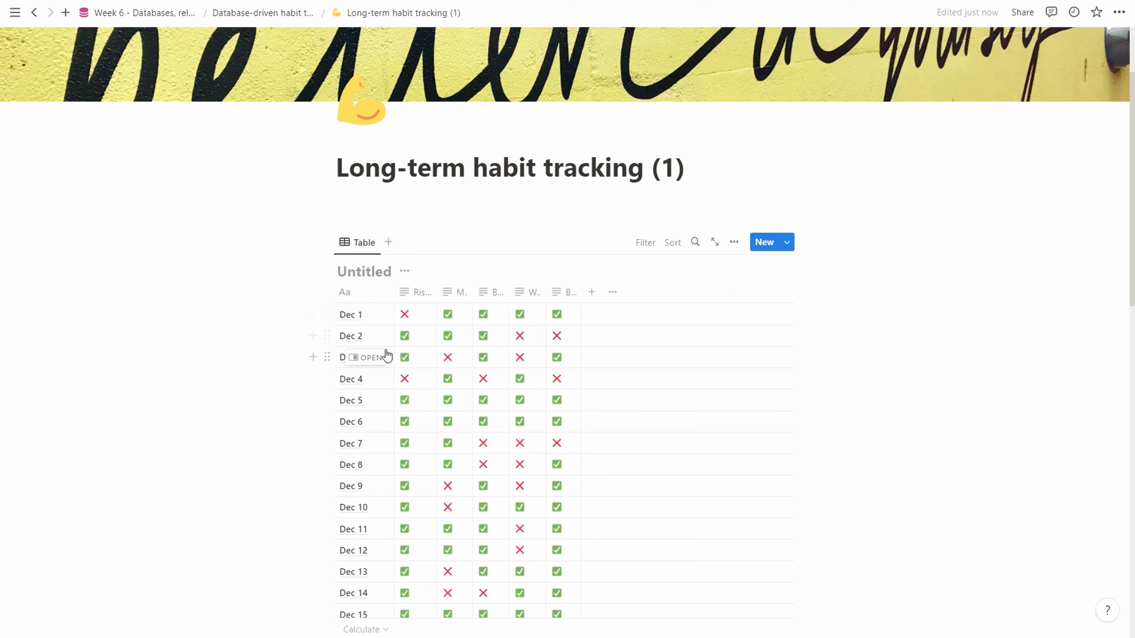
drag(393, 293, 741, 293)
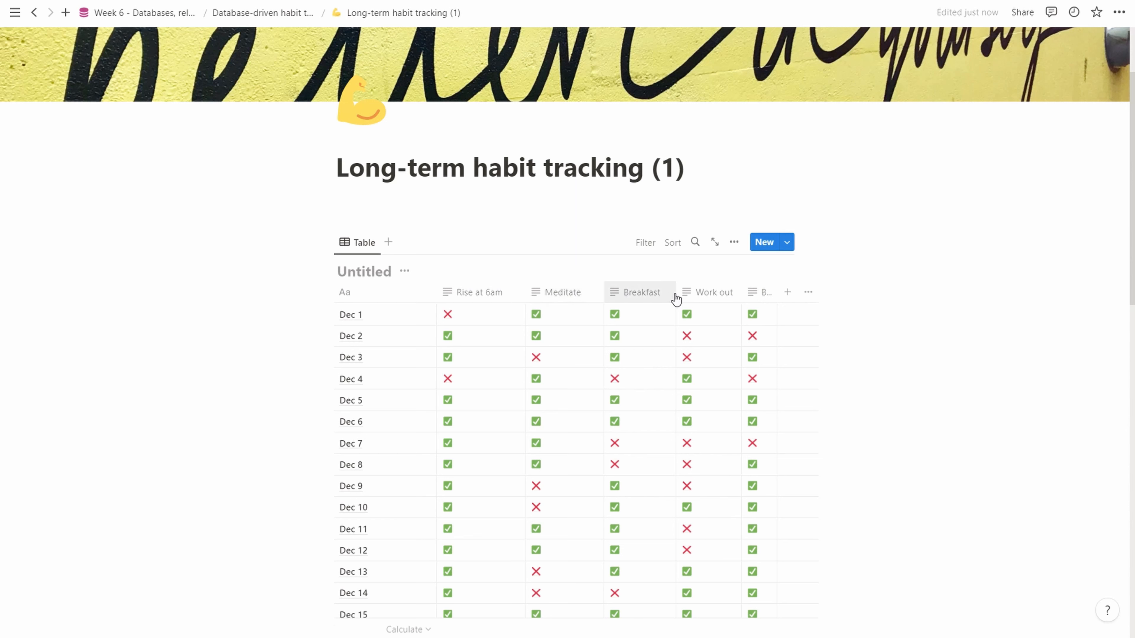
drag(778, 293, 806, 295)
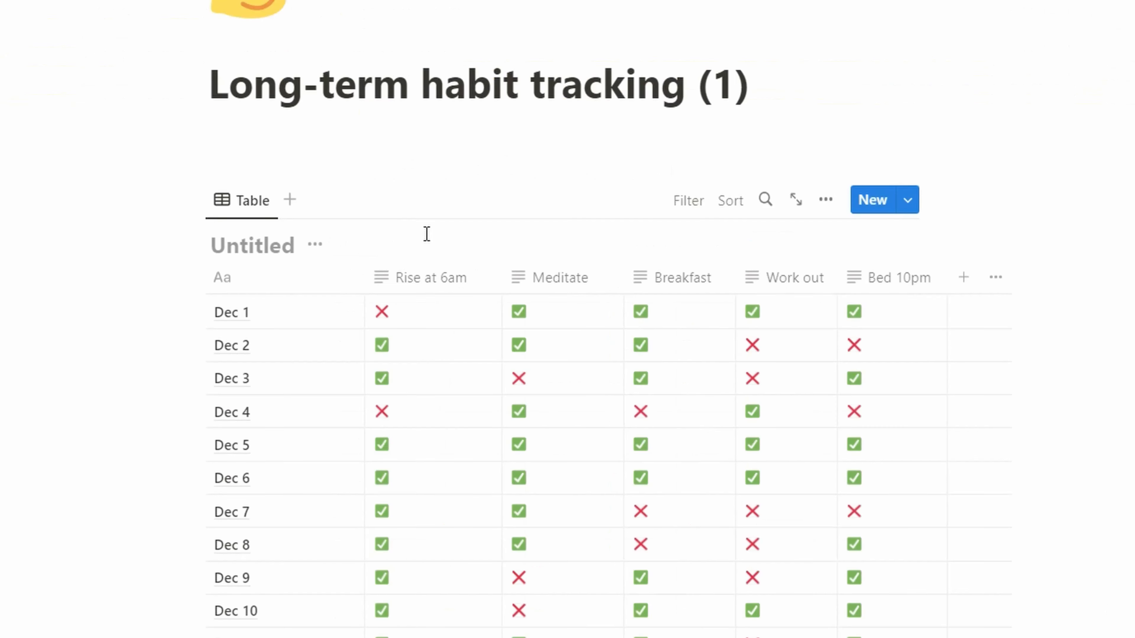
click(386, 316)
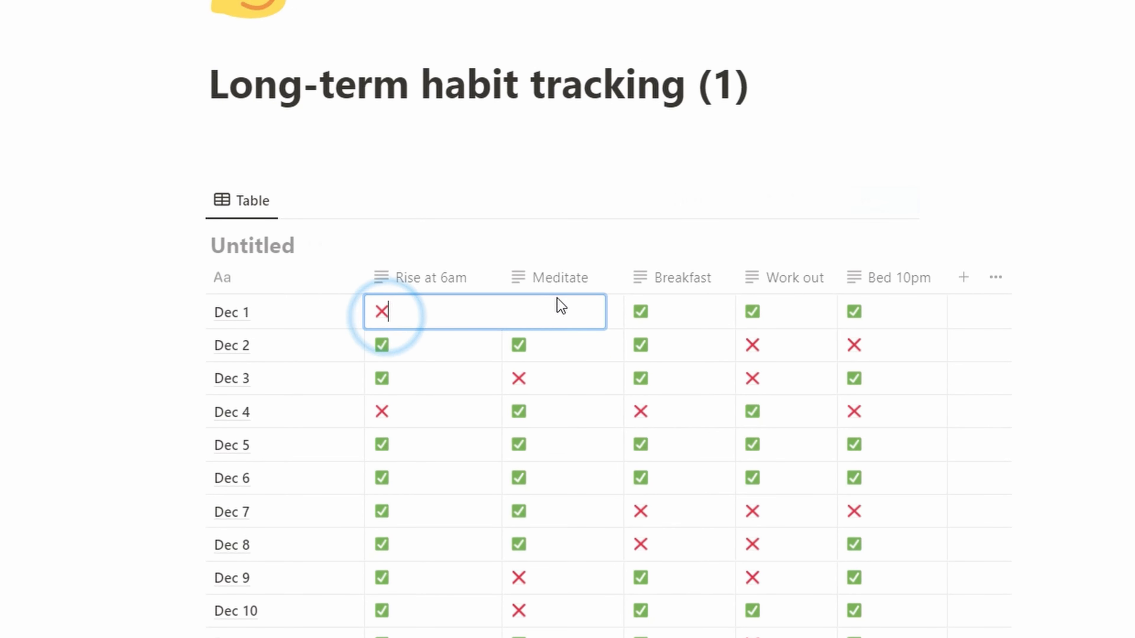
click(436, 311)
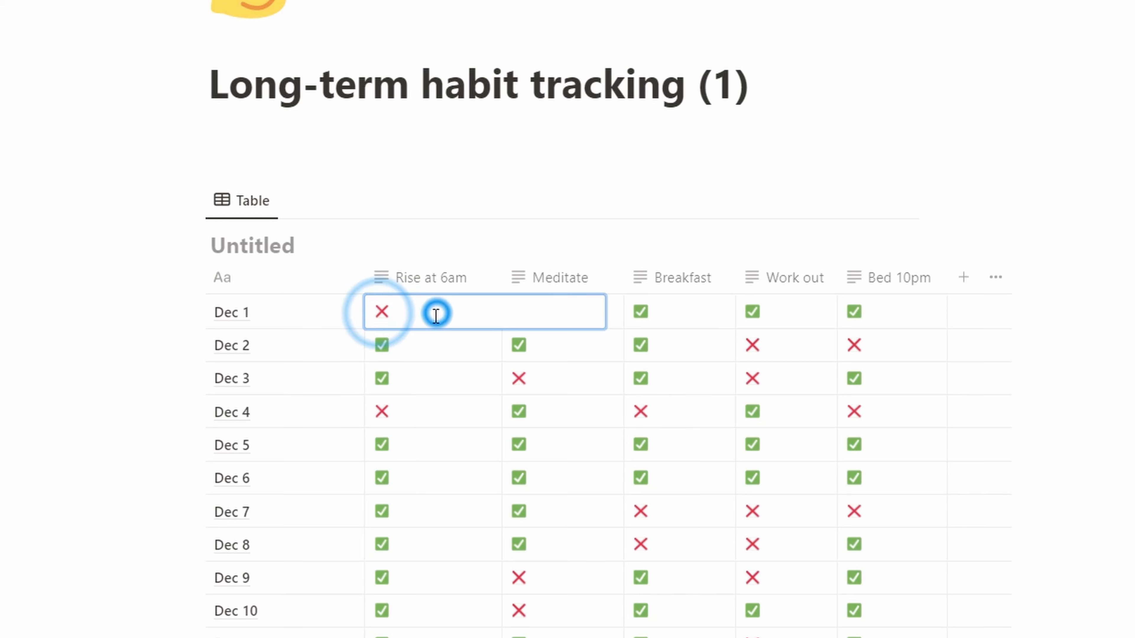
click(163, 334)
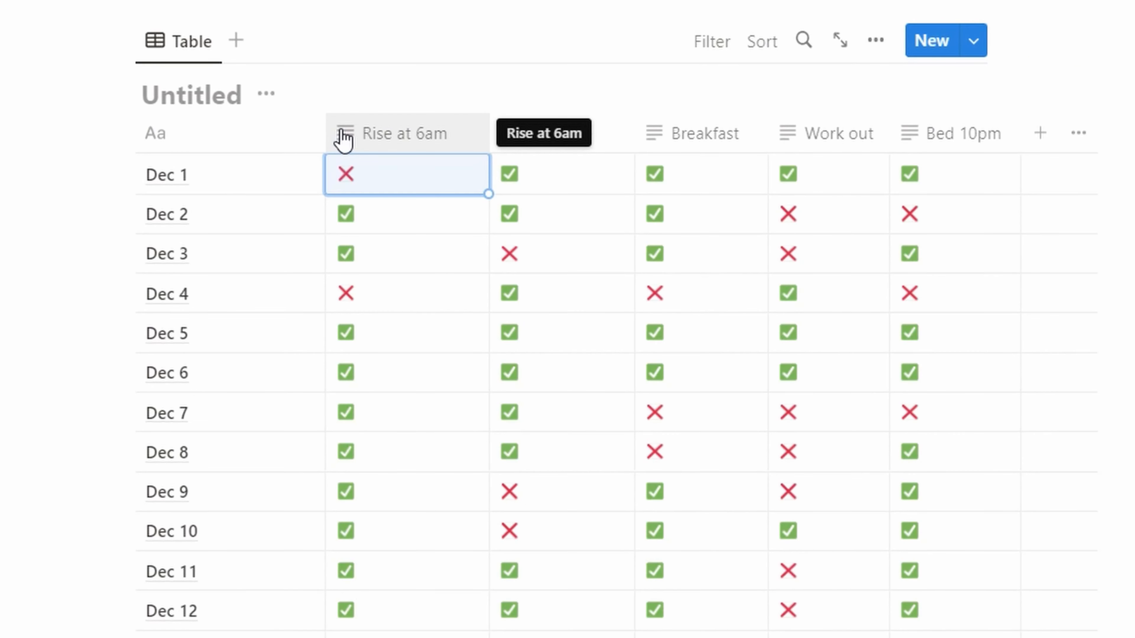
Change the type of the Rise at 6am property from Text to Checkbox.
click(350, 142)
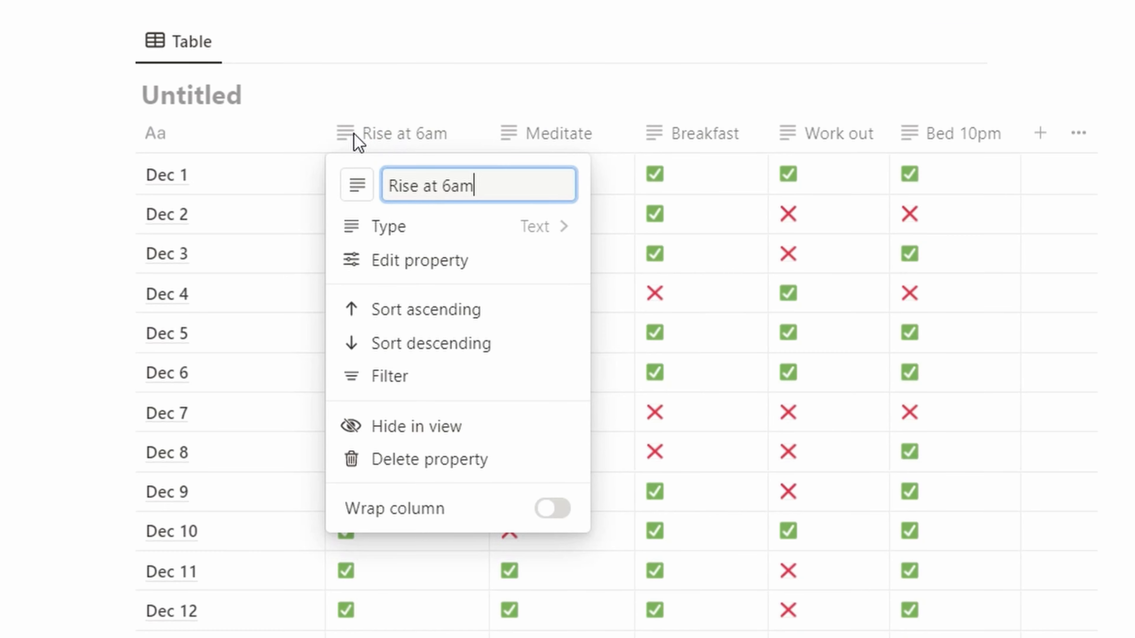
click(429, 266)
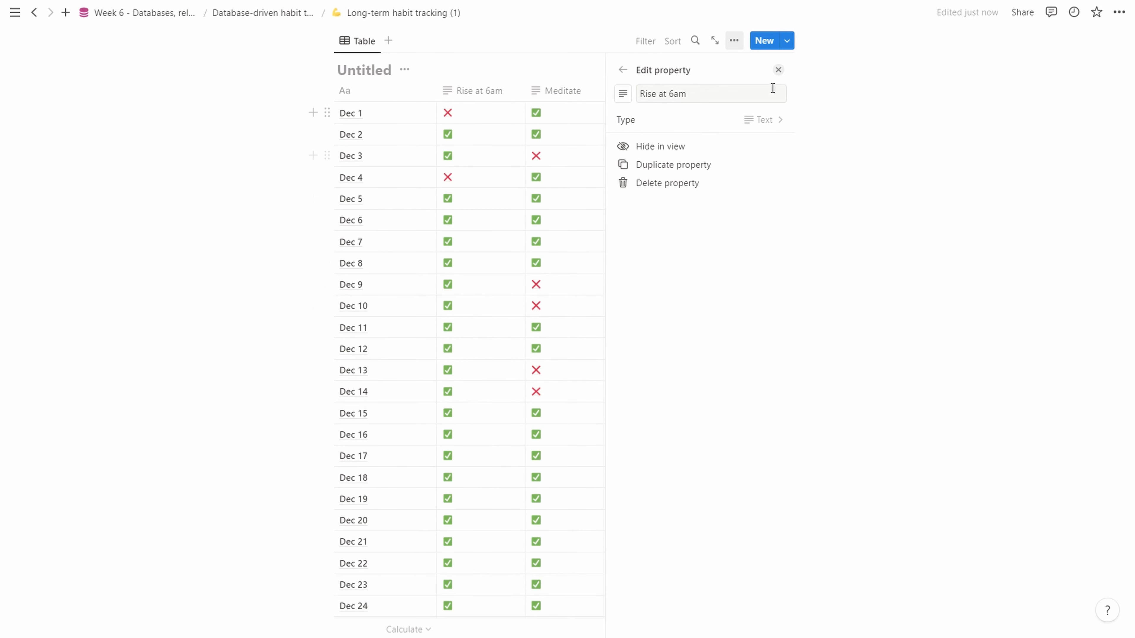
click(764, 121)
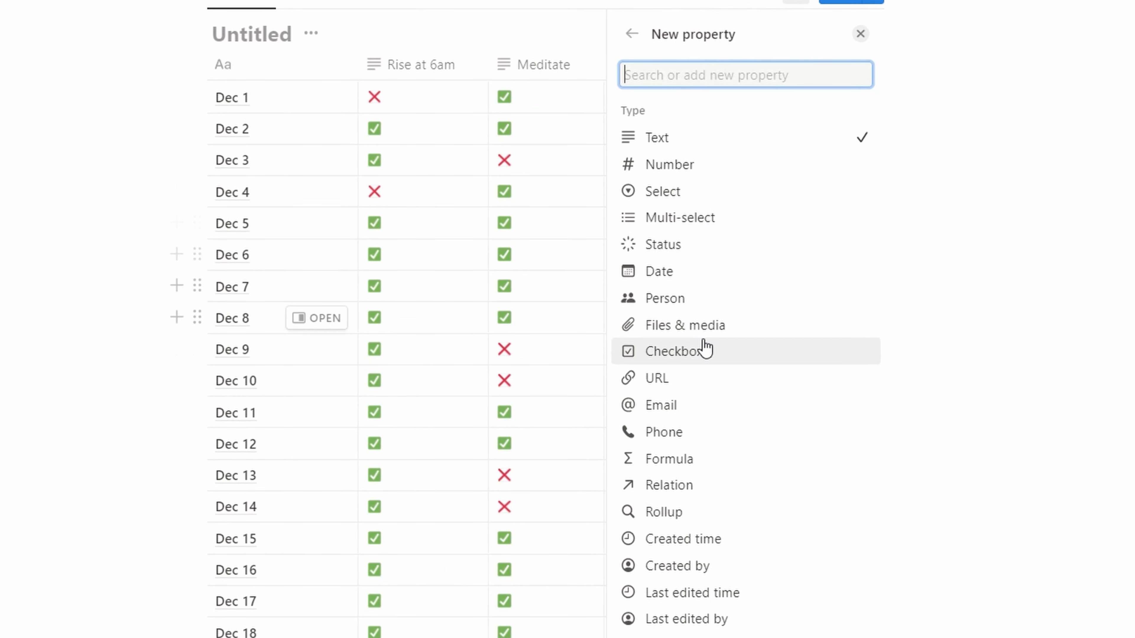
click(703, 350)
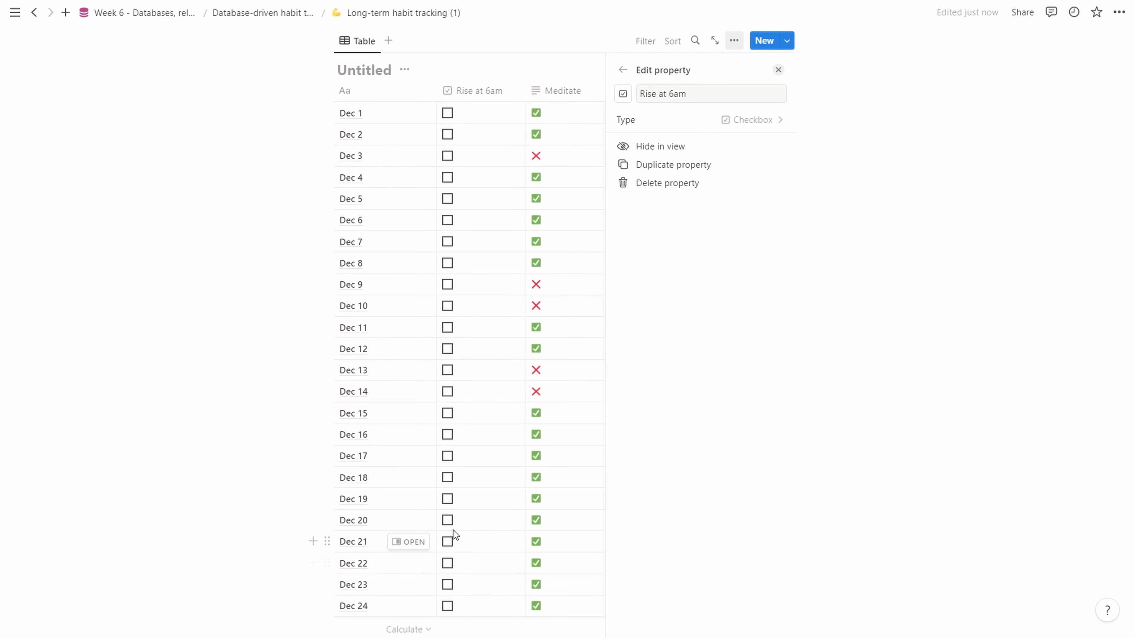
Try out the Rise at 6am checkboxes by ticking and unticking Dec 1, Dec 2 and Dec 3.
click(447, 114)
click(448, 135)
click(449, 156)
click(449, 156)
click(448, 135)
click(448, 114)
Change the Meditate, Breakfast, Work out and Bed 10pm properties to the Checkbox type as well.
scroll(469, 188, up, 2)
scroll(472, 197, up, 1)
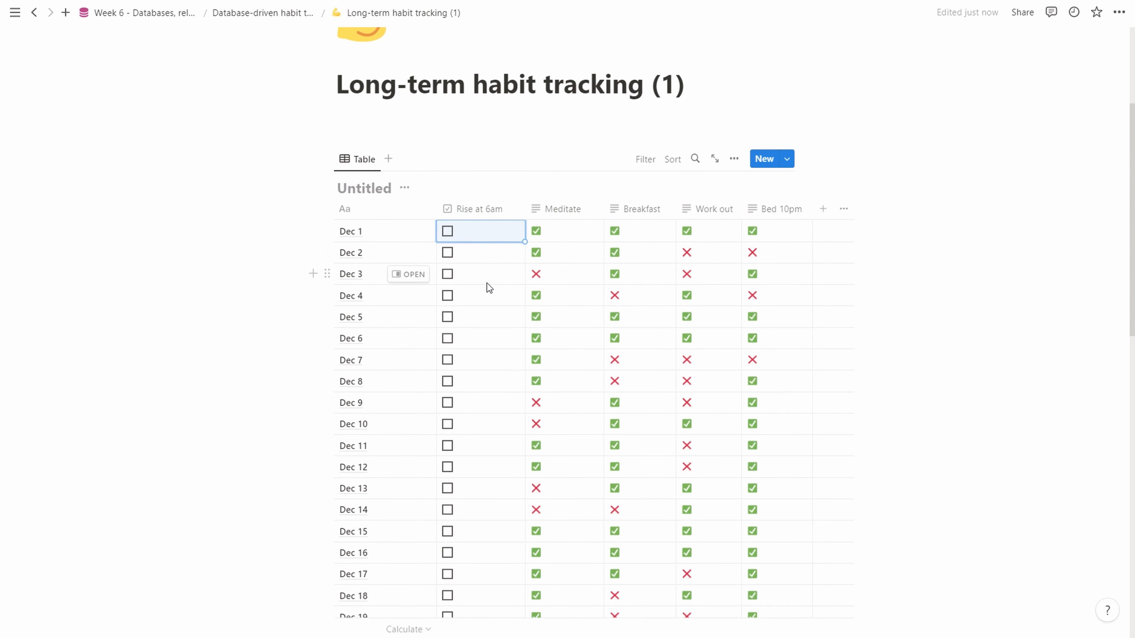
scroll(493, 286, up, 2)
click(541, 264)
click(576, 335)
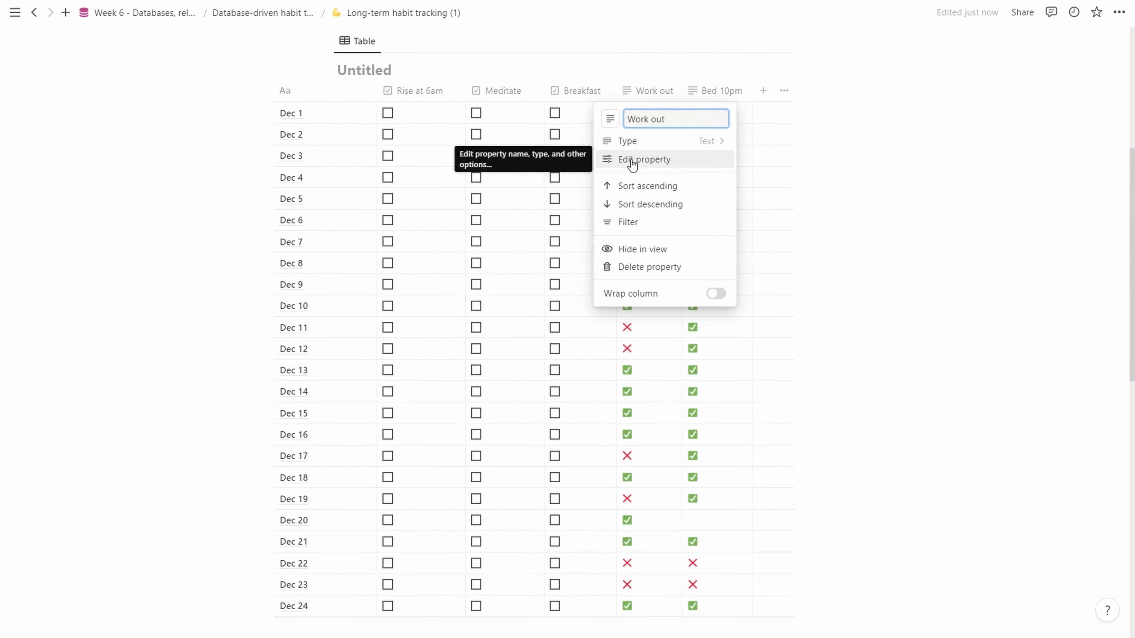
click(630, 162)
click(631, 117)
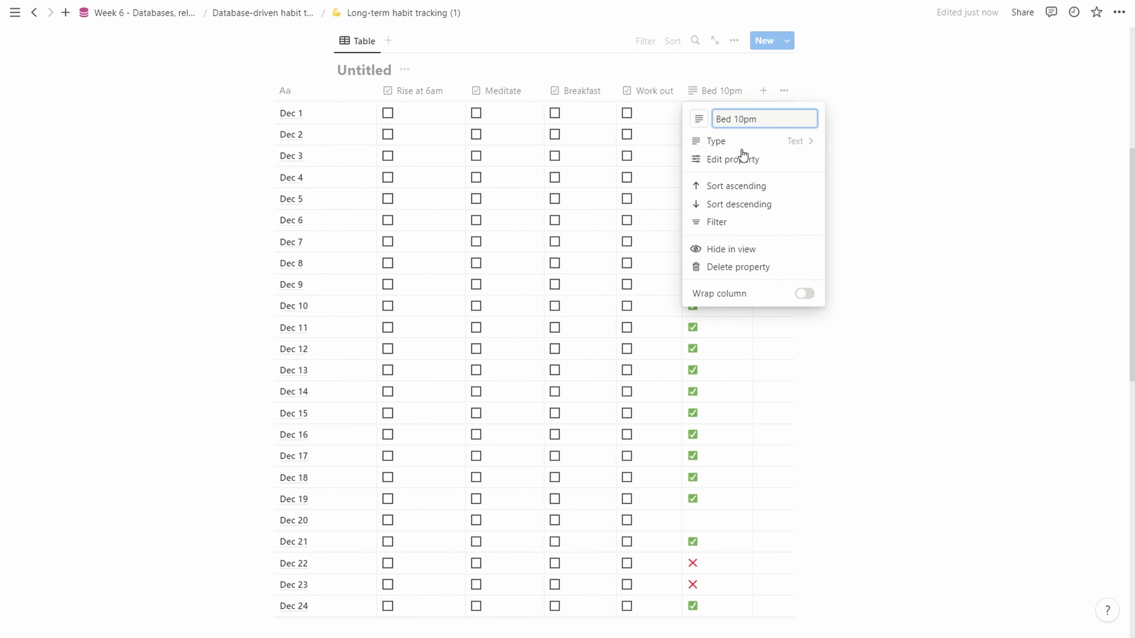
click(678, 285)
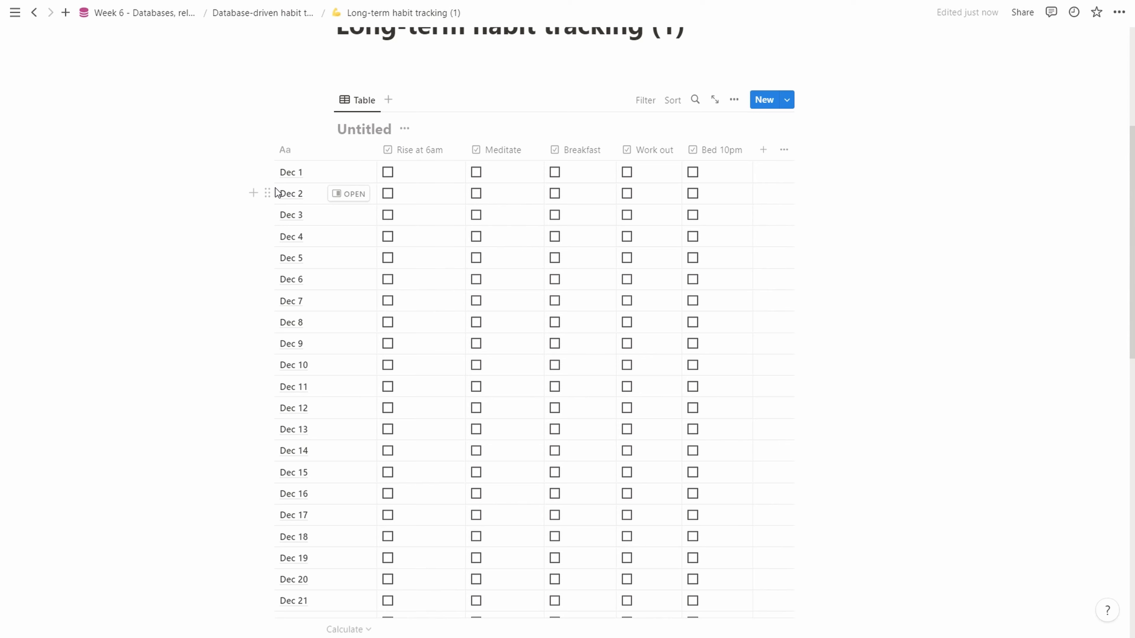
Delete all entries from Dec 2 through Jan 8, keeping only the first row.
drag(208, 191, 373, 249)
drag(544, 346, 907, 282)
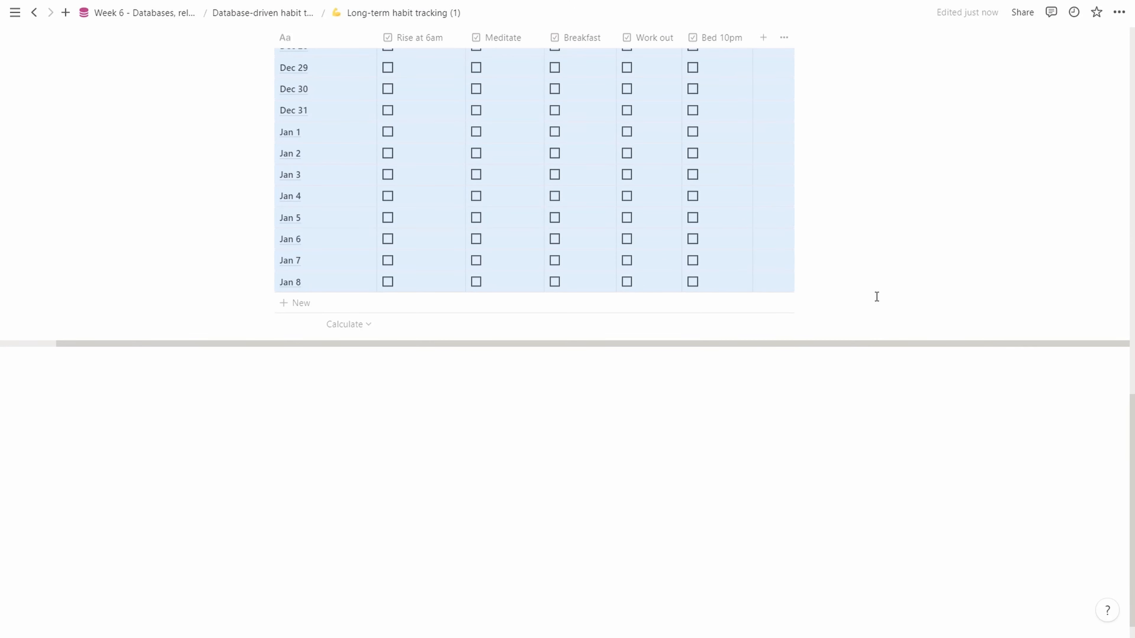
key(Delete)
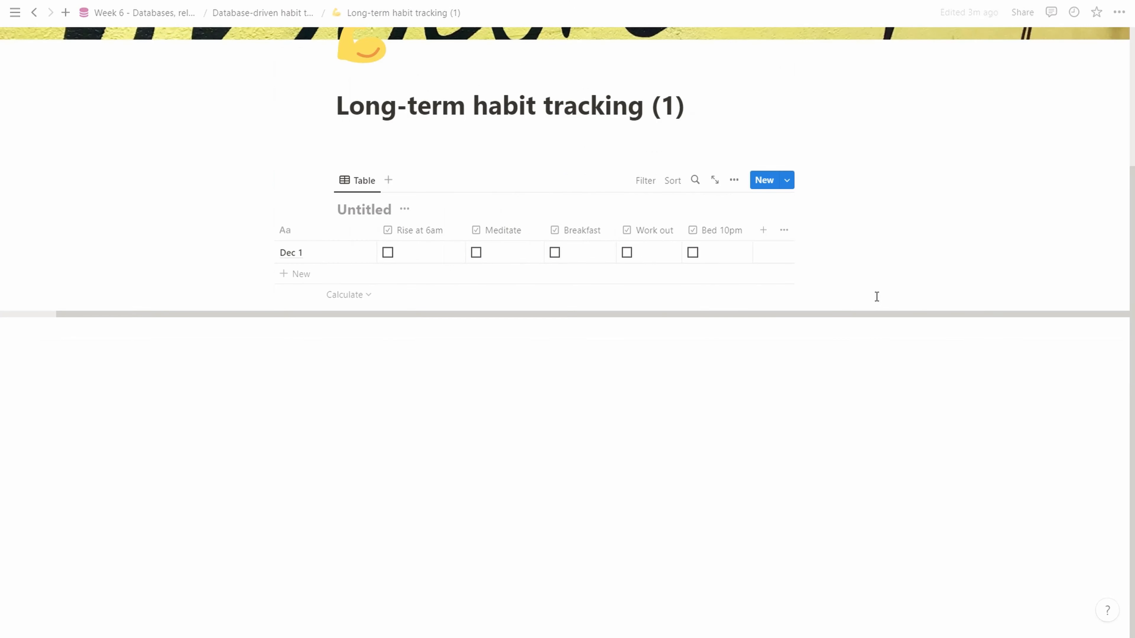
Rename the remaining Dec 1 entry as Jan 1.
click(317, 251)
key(Left)
key(Left)
key(ctrl+shift+Left)
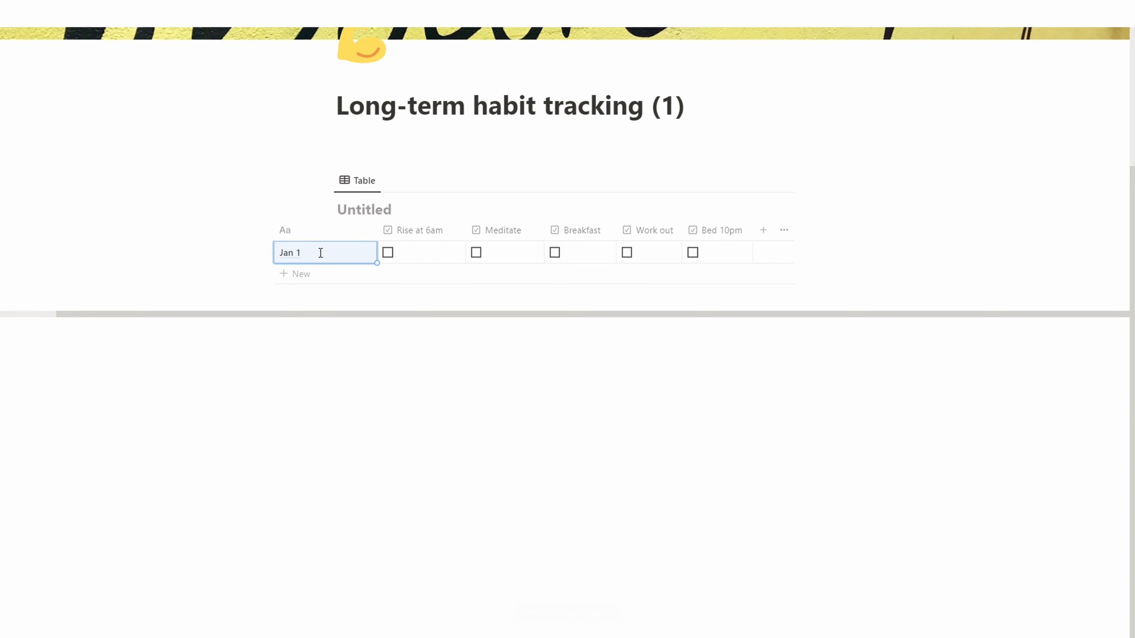
key(Escape)
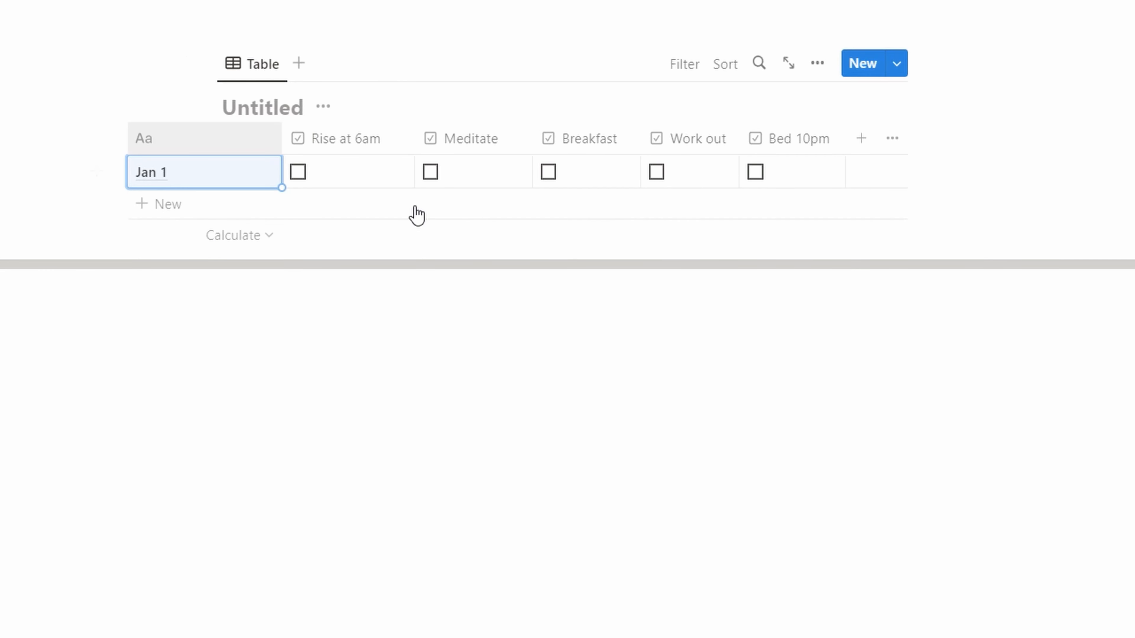
Add a new entry named Jan 2 below Jan 1.
mouse_move(202, 165)
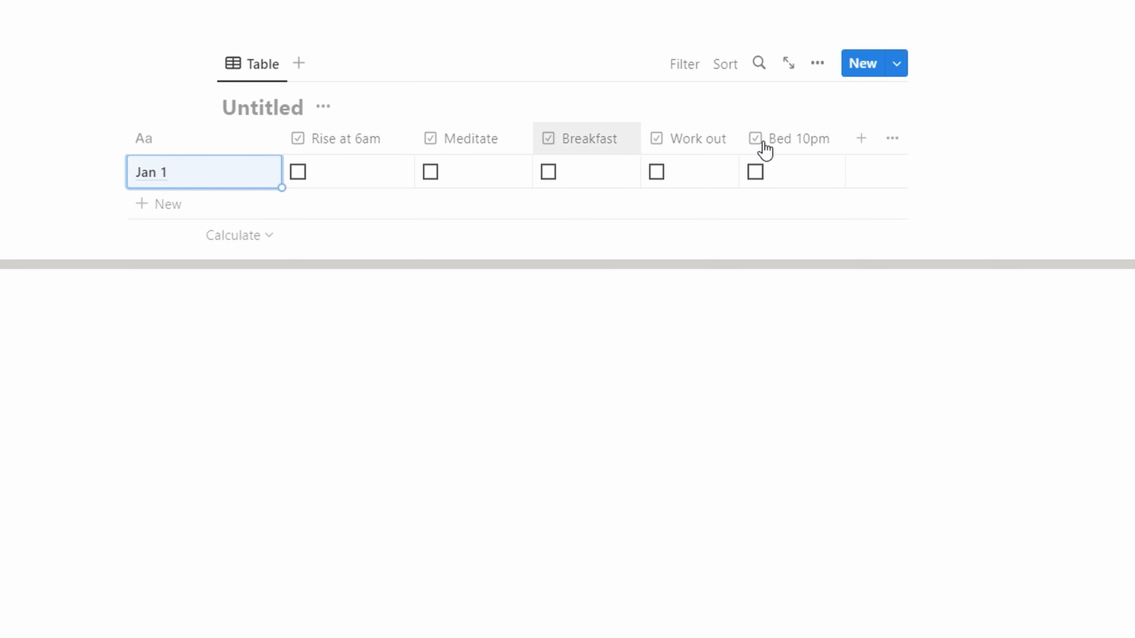
click(180, 204)
text(Jan 2)
key(Return)
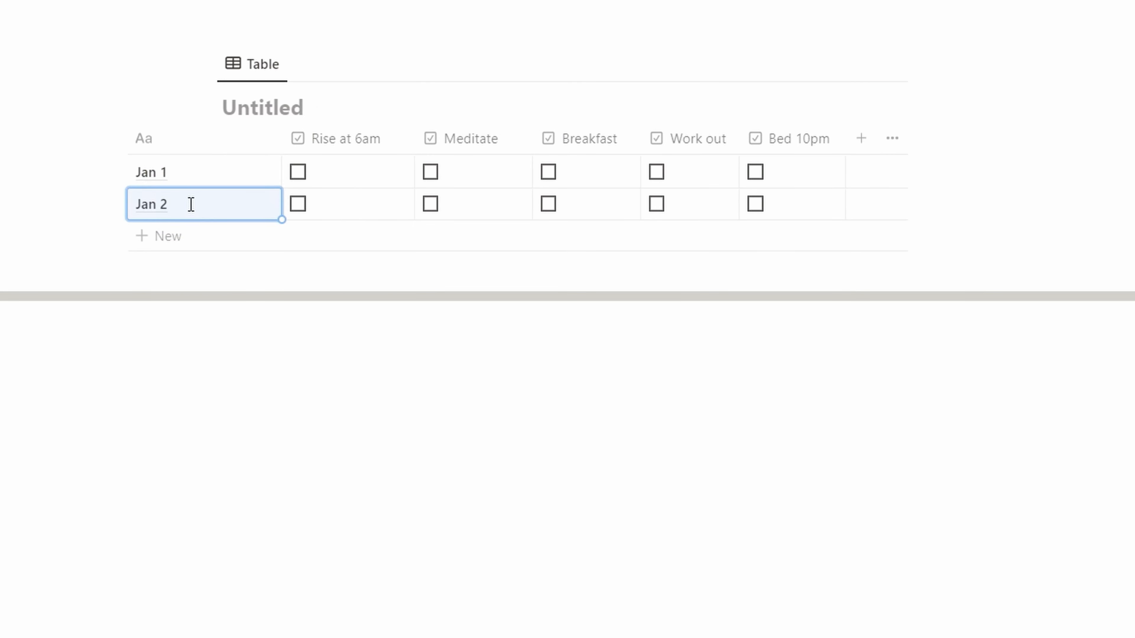
key(Return)
key(Return)
key(Return)
key(Return)
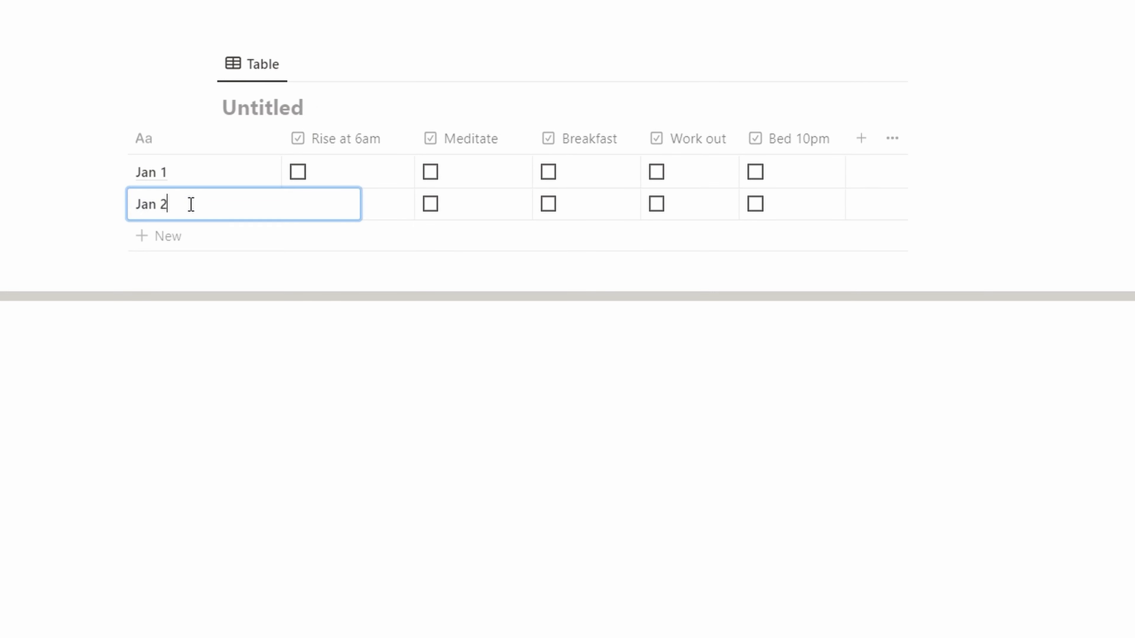
Add three more entries below Jan 2, named Jan 3, Jan 4 and Jan 5.
key(Return)
text(Jan 3)
key(Return)
text(Jan 4)
key(Return)
text(Jan 5)
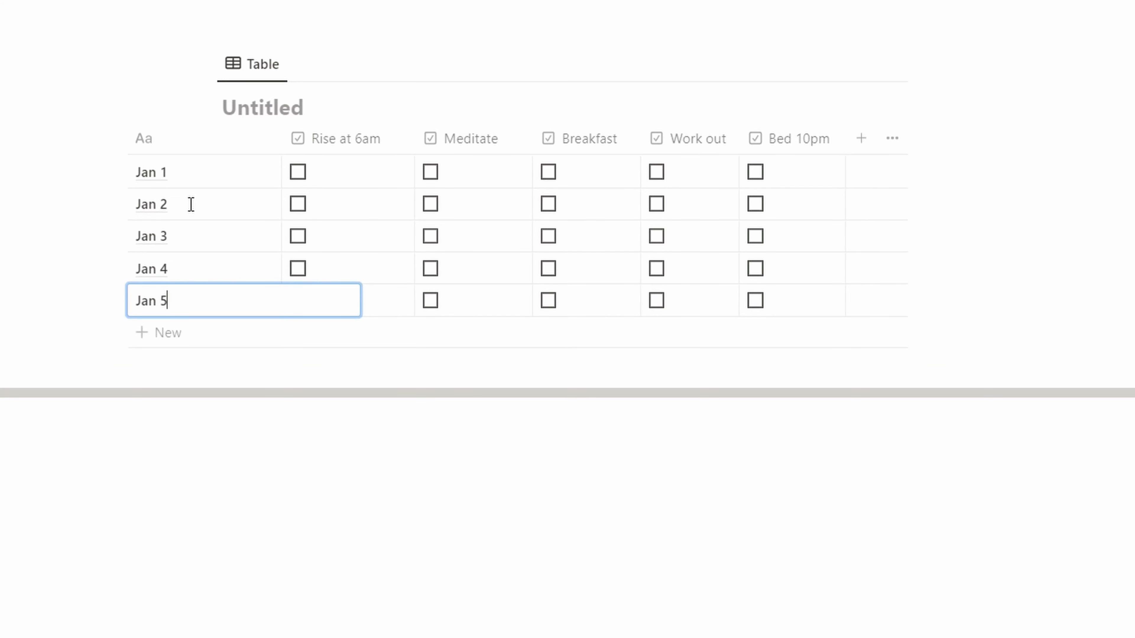
Tick Rise at 6am for Jan 1, Jan 2 and Jan 3.
click(298, 172)
click(297, 204)
click(297, 236)
click(298, 172)
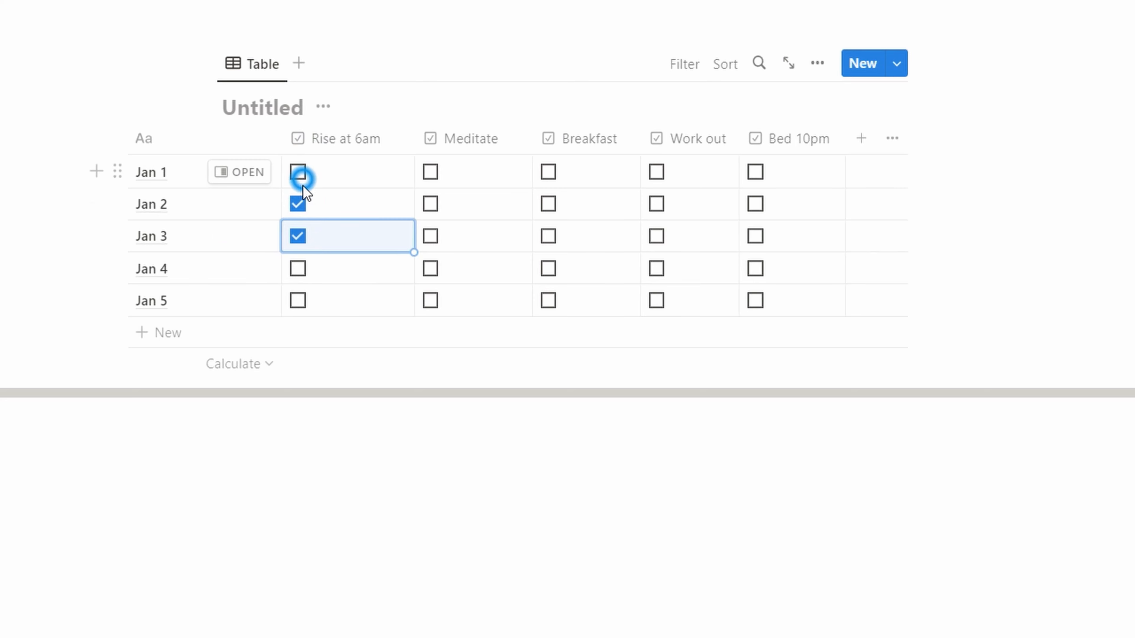
Tick Meditate for Jan 4, and Breakfast for Jan 2, Jan 3 and Jan 5.
click(430, 268)
click(548, 204)
click(549, 236)
click(549, 301)
Tick Work out for Jan 2 and Jan 3, and Bed 10pm for Jan 2 and Jan 4.
click(656, 204)
click(657, 236)
click(754, 211)
click(755, 268)
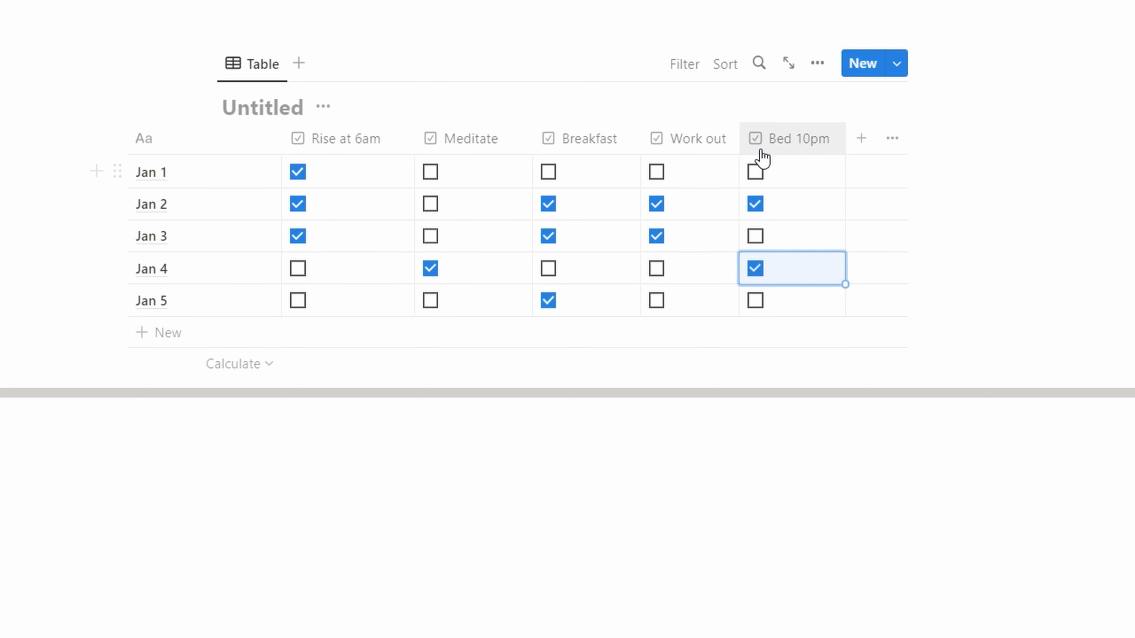
Add a Formula property after the Bed 10pm property and open its formula for editing.
click(858, 143)
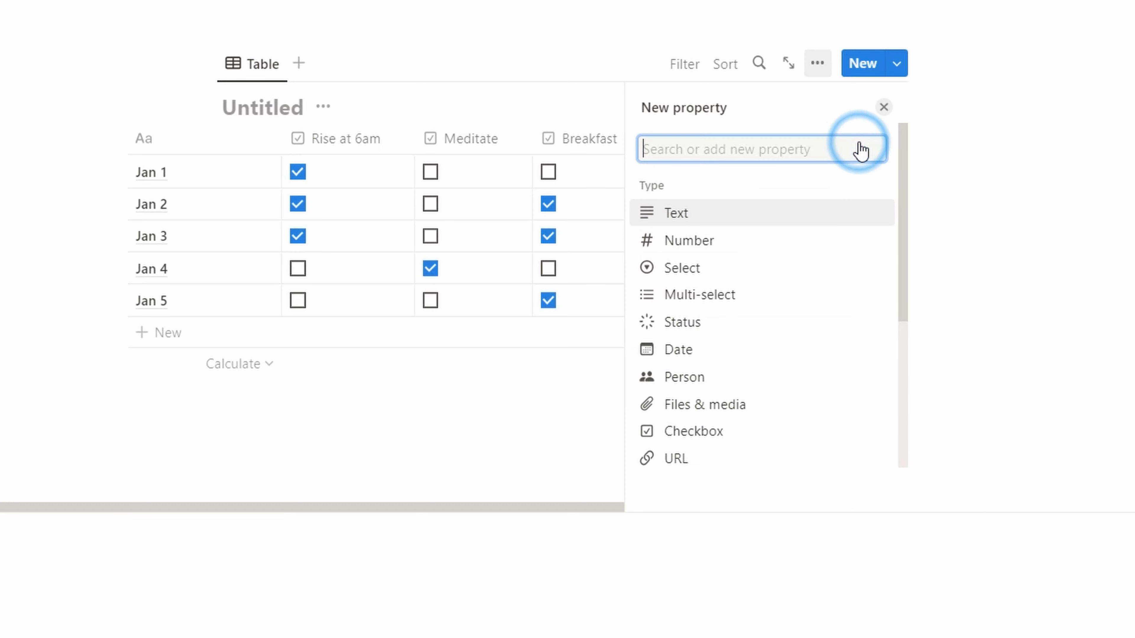
text(fo)
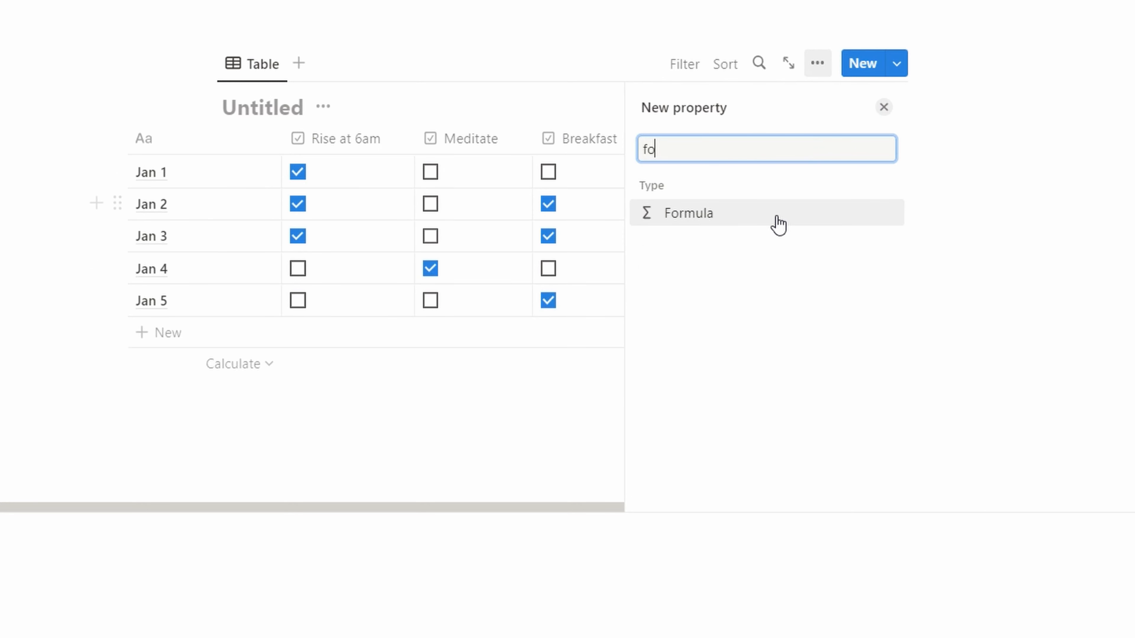
click(779, 225)
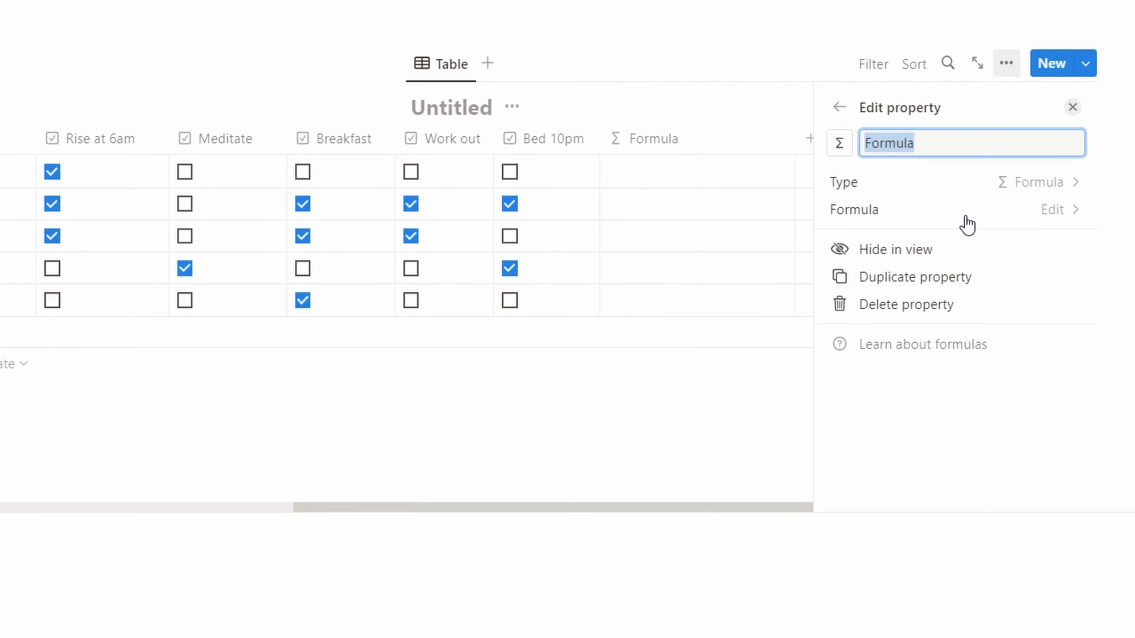
click(994, 211)
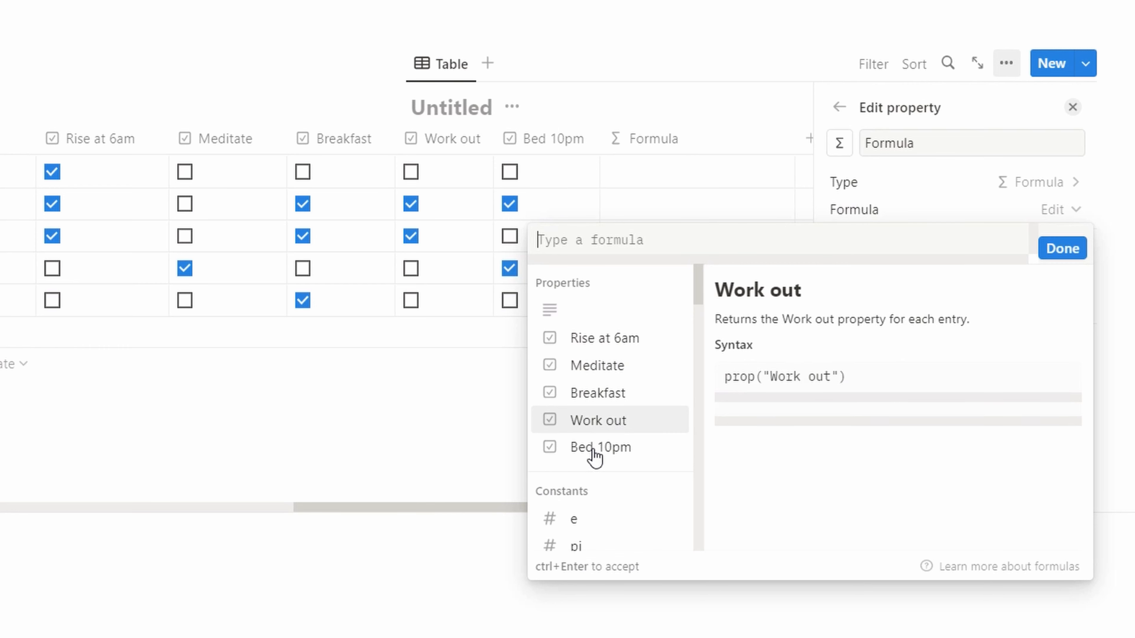
Try adding two checkboxes directly with the formula prop("Rise at 6am")+prop("Meditate"), and clear the attempt.
click(599, 346)
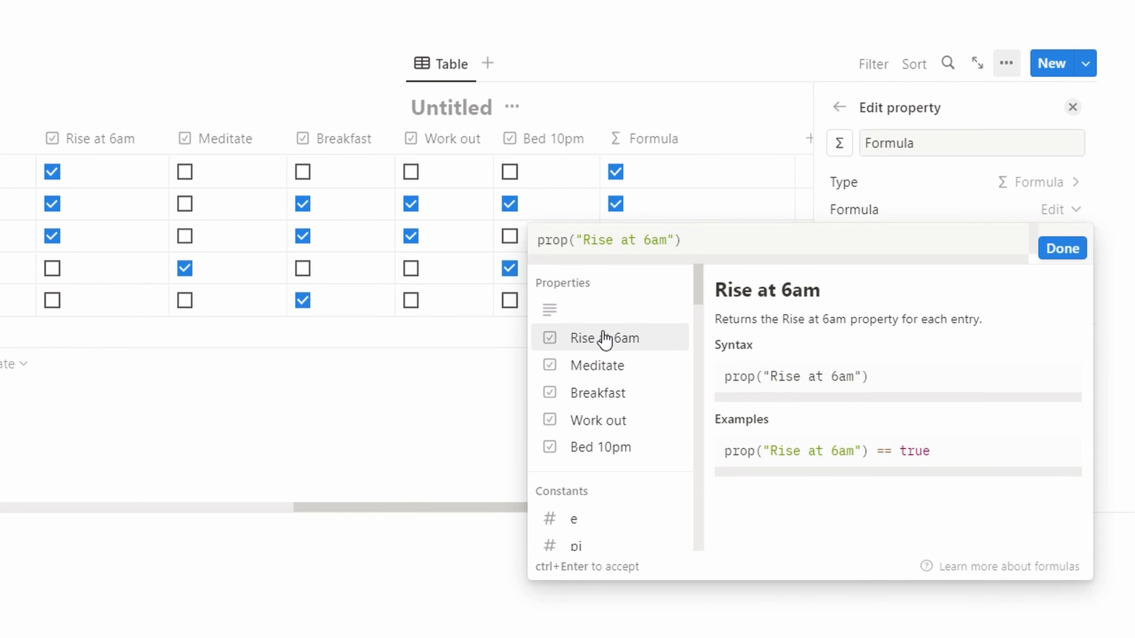
text(+)
click(626, 365)
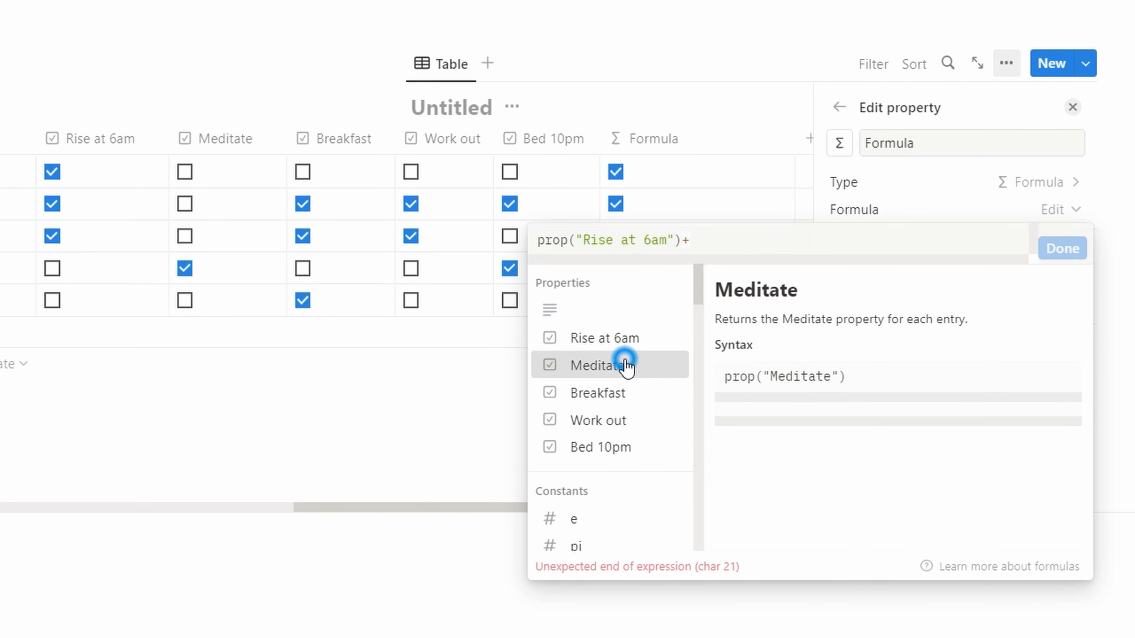
click(1055, 257)
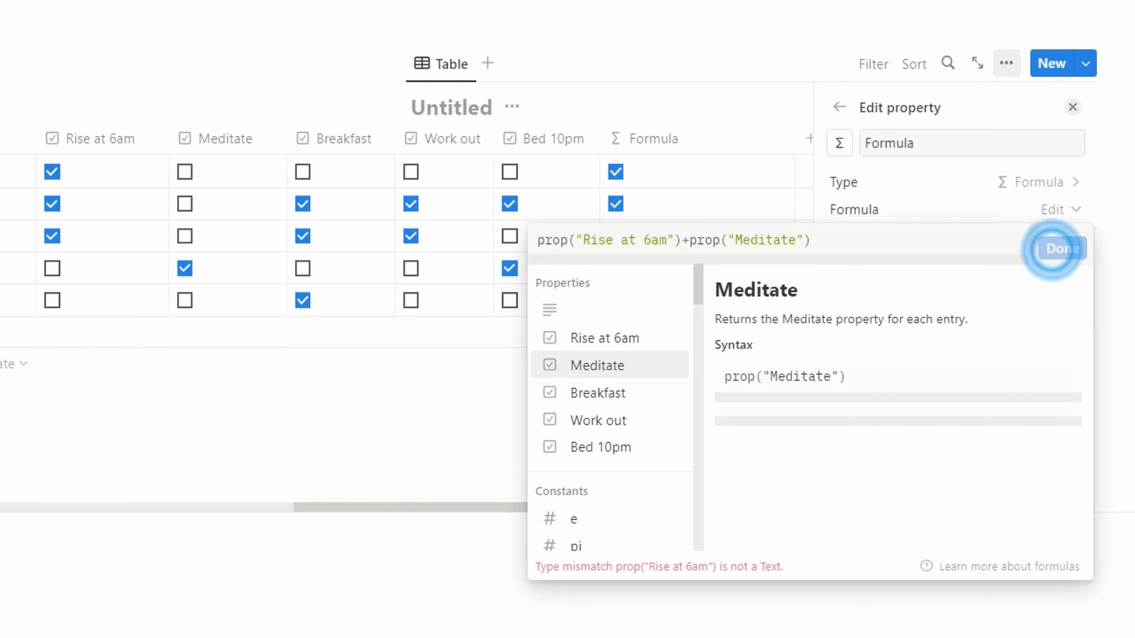
drag(540, 568, 789, 564)
click(788, 558)
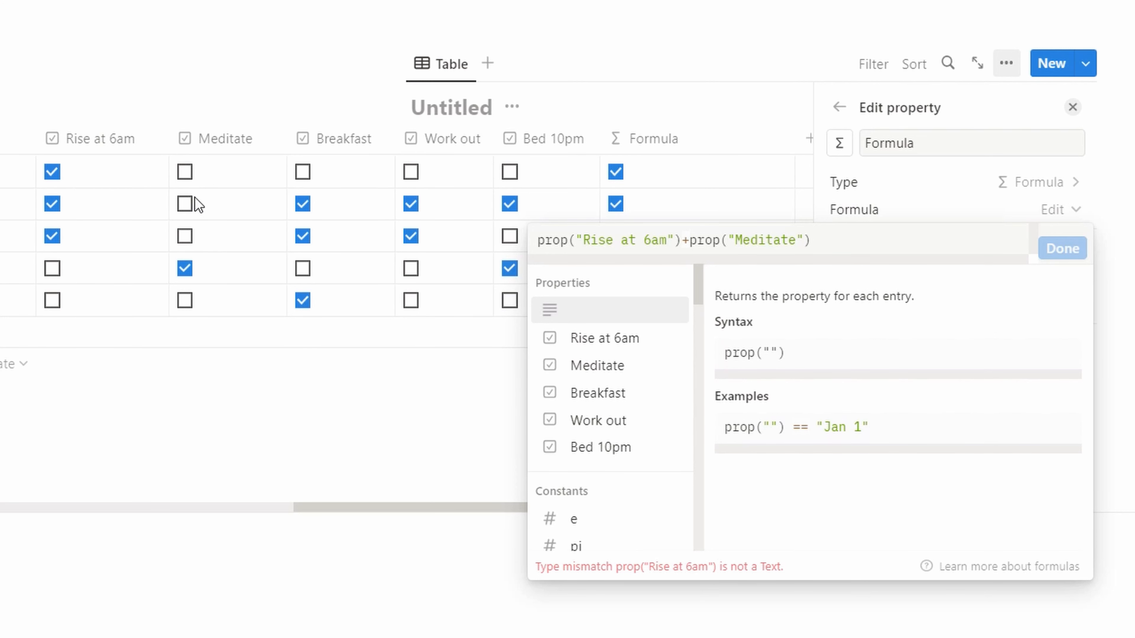
triple_click(878, 239)
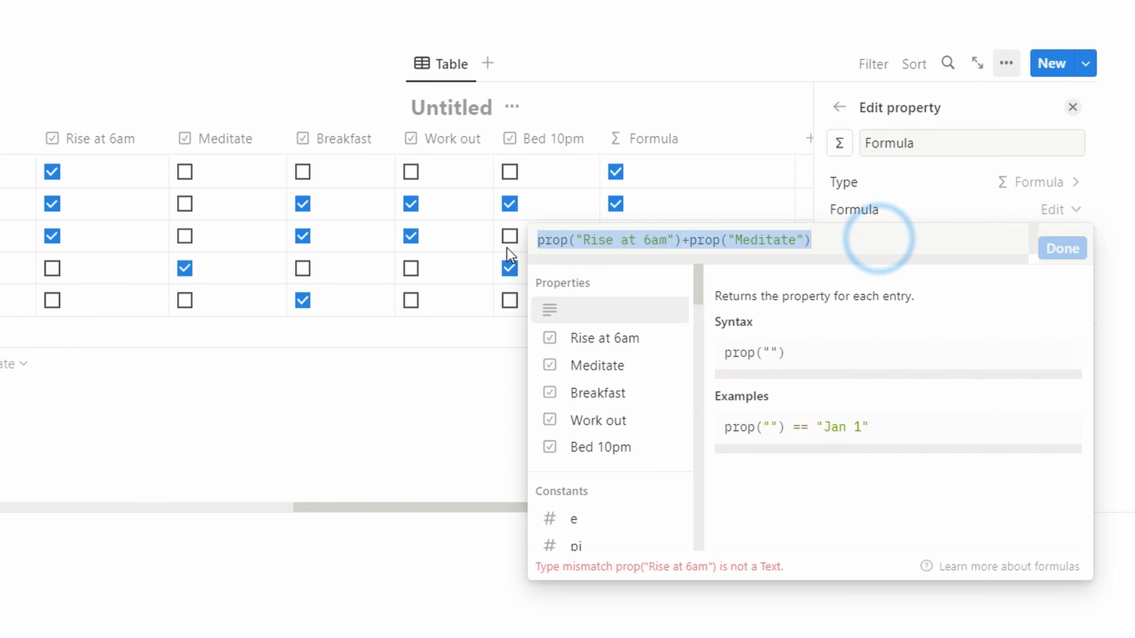
key(BackSpace)
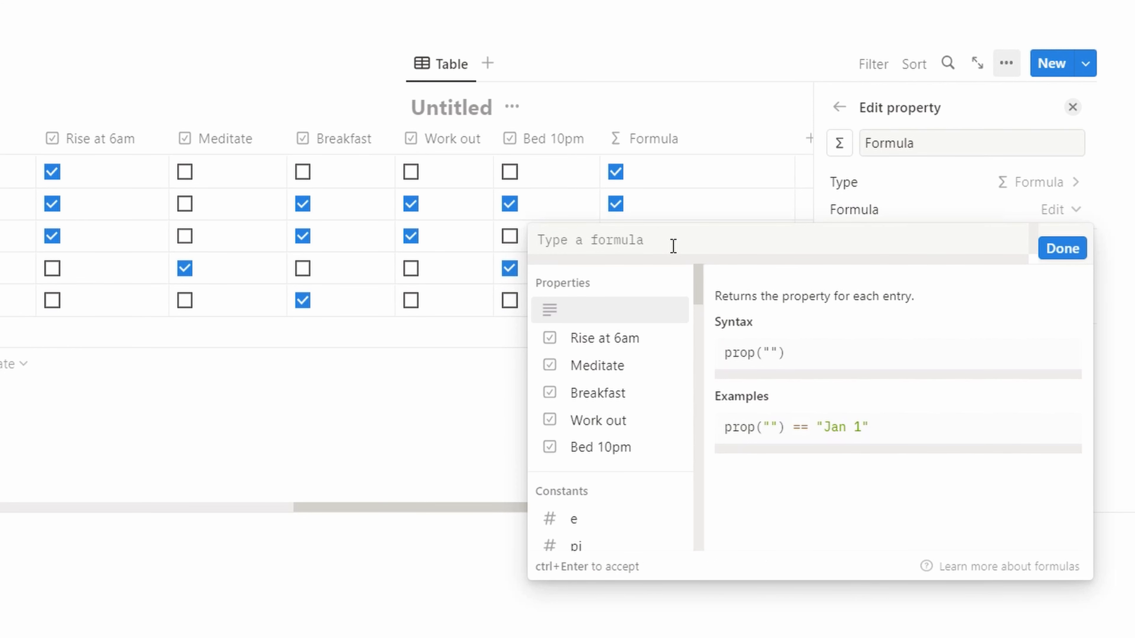
Set the formula to toNumber(prop("Rise at 6am")) so the checkbox is converted to a number.
drag(699, 282, 705, 335)
drag(705, 340, 717, 403)
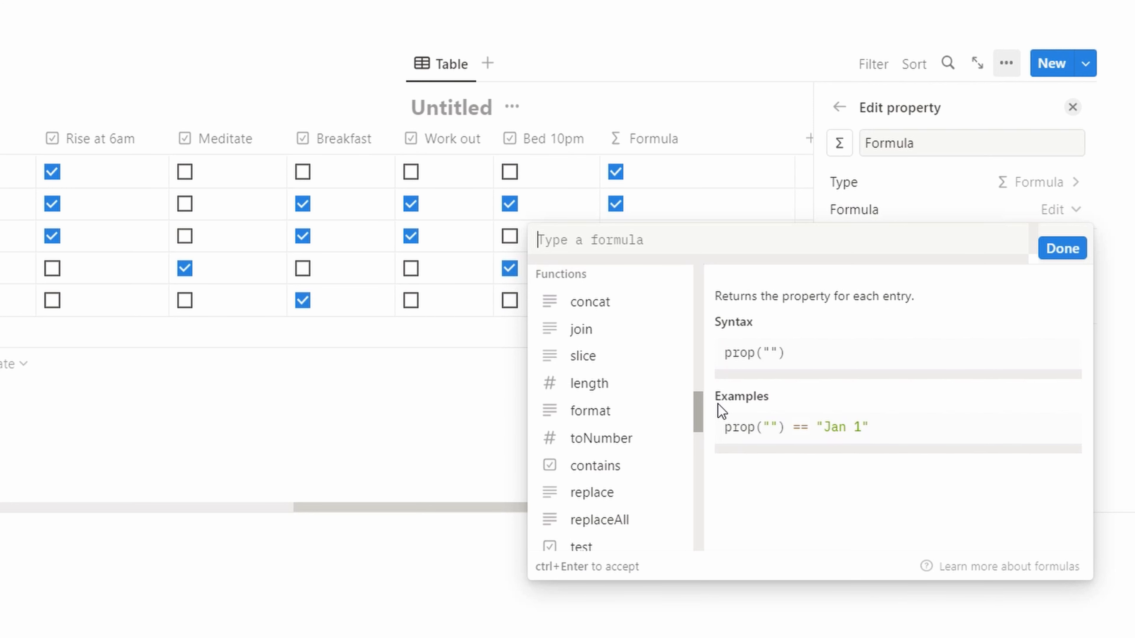
click(640, 446)
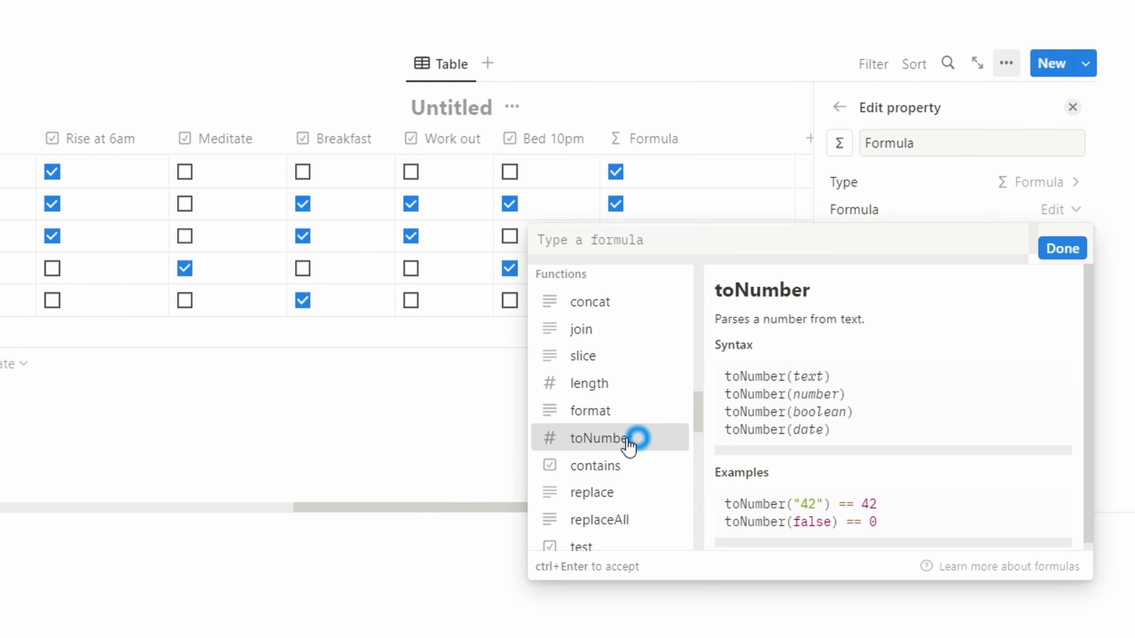
drag(698, 413, 691, 267)
click(650, 337)
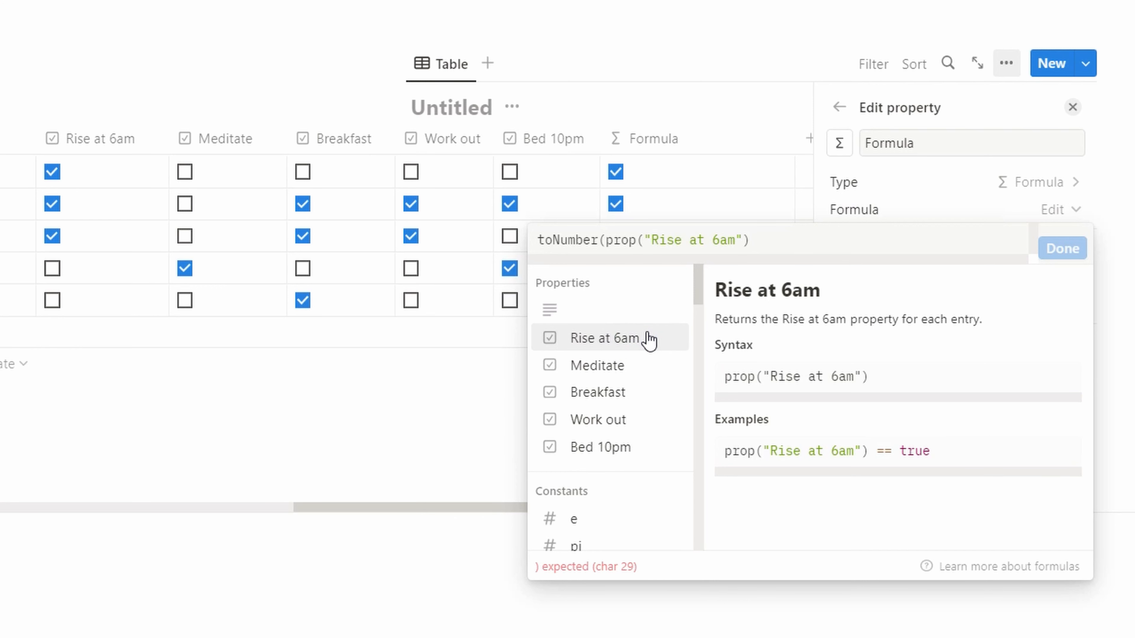
text())
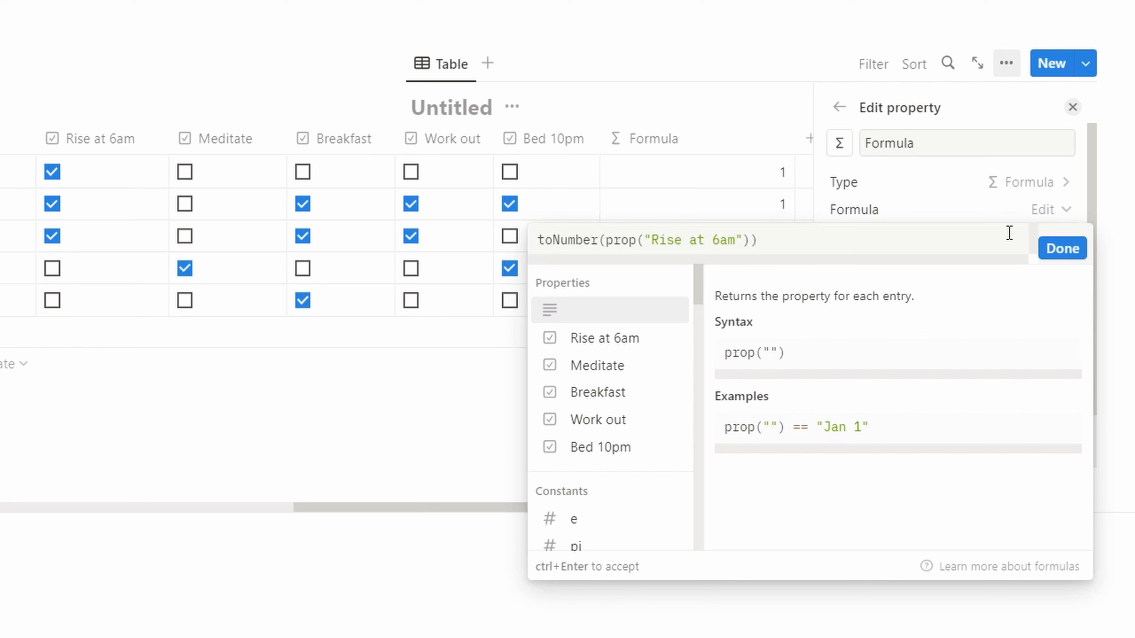
click(1058, 247)
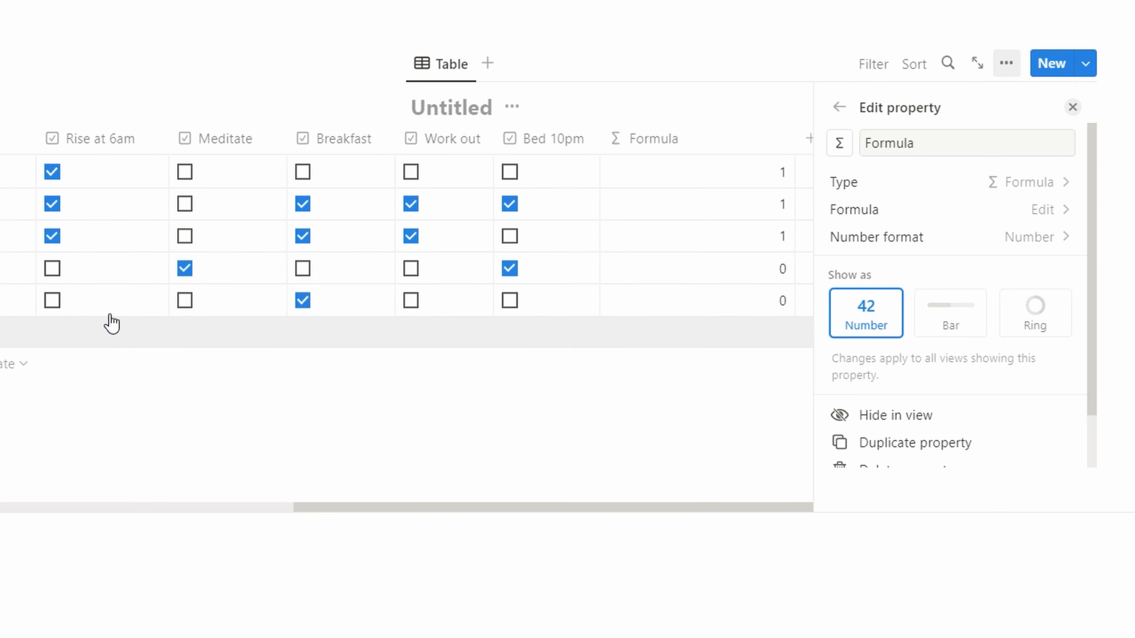
Toggle Rise at 6am for Jan 4 to test the formula, leaving it unticked.
click(53, 270)
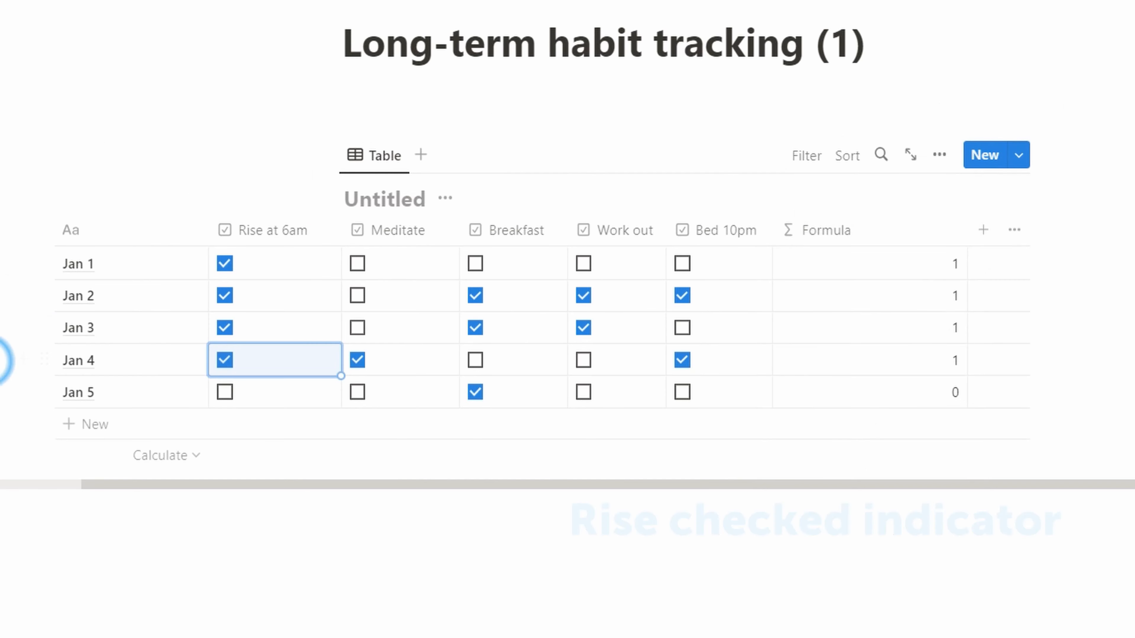
click(226, 359)
click(226, 358)
Extend the Formula property's expression by adding toNumber(prop("Meditate")) to the Rise at 6am term.
click(907, 260)
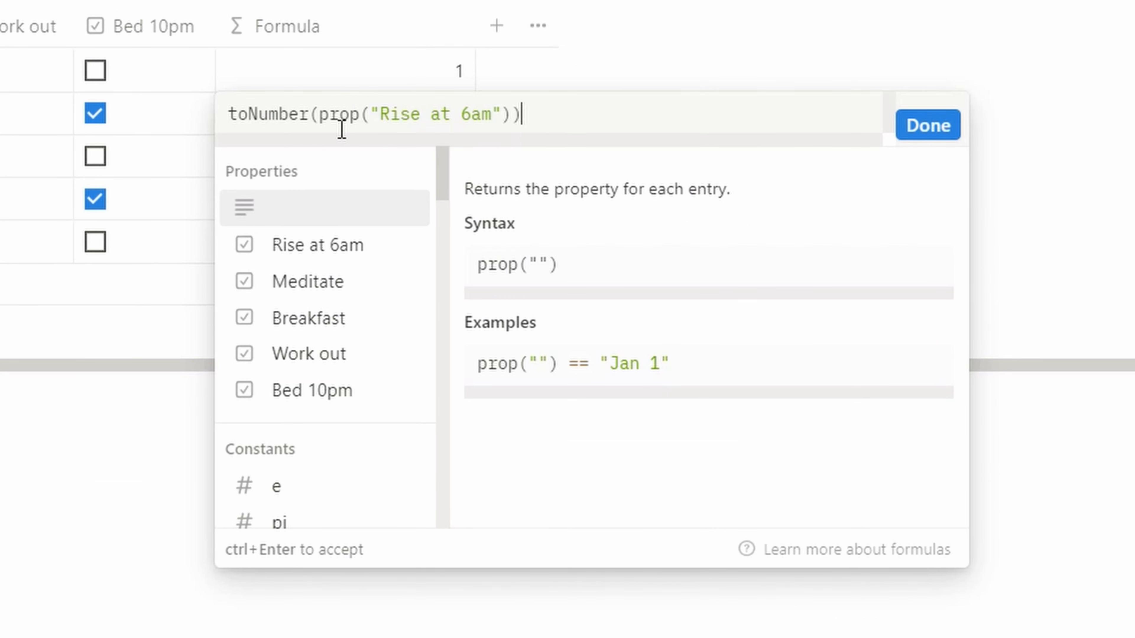
click(320, 114)
key(shift+Home)
key(ctrl+c)
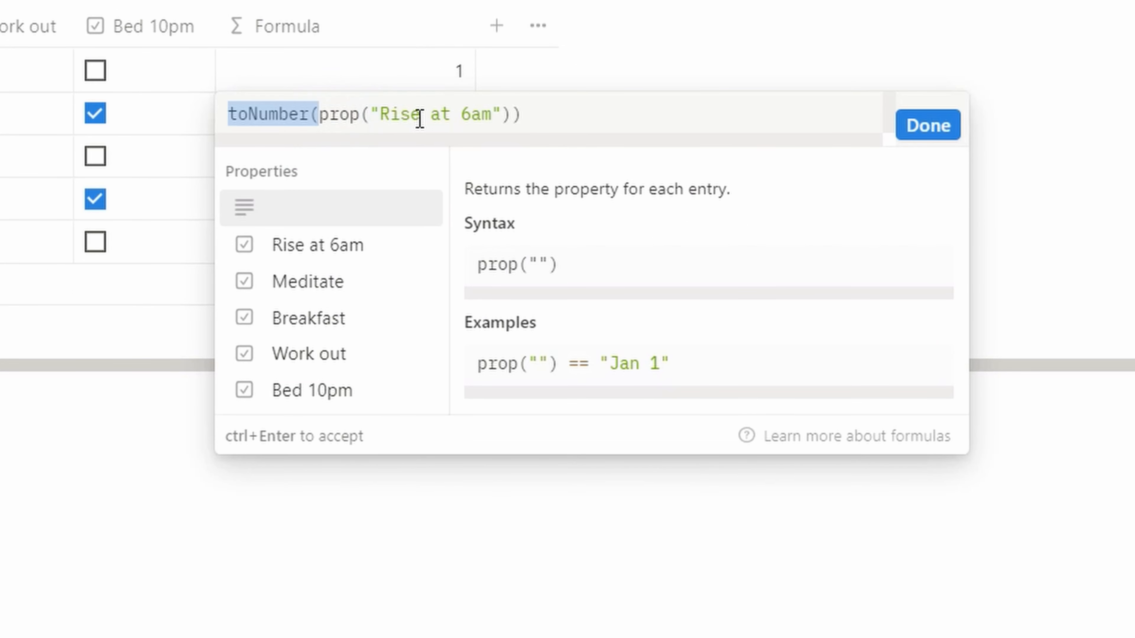
key(End)
text(+)
key(ctrl+v)
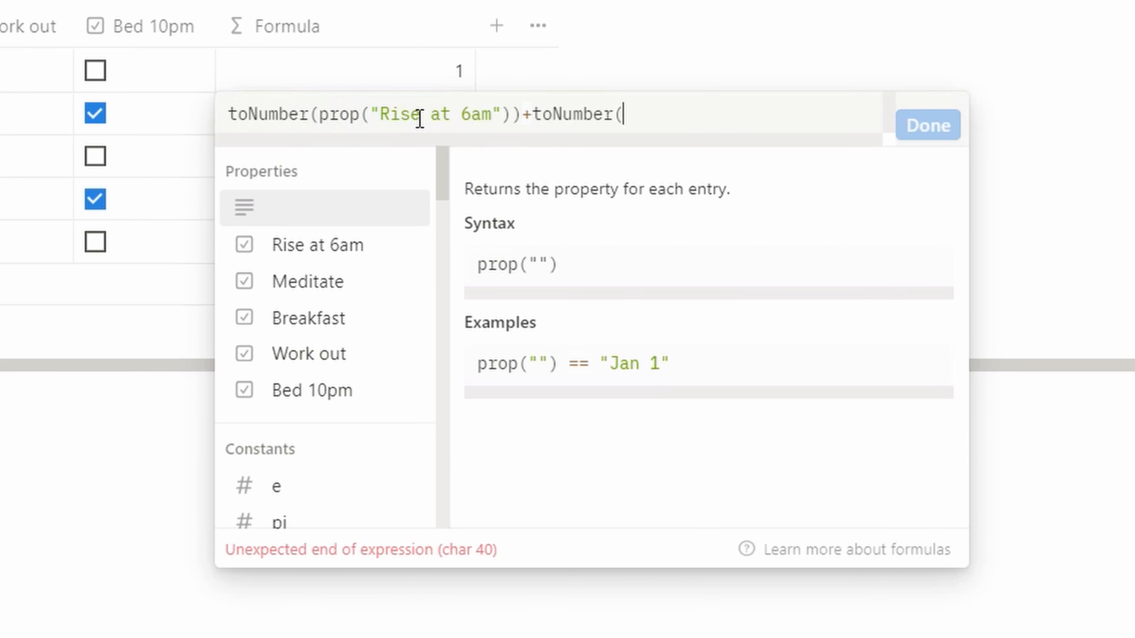
click(387, 289)
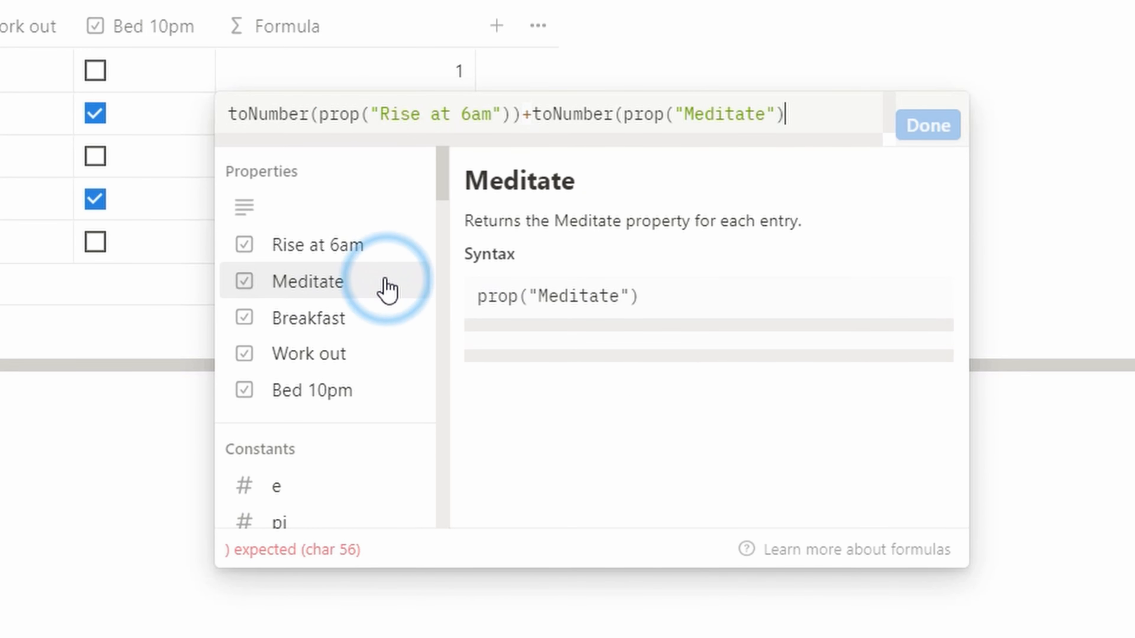
text()+)
Add toNumber(prop("Breakfast")) and toNumber(prop("Work out")) to the formula's sum.
key(ctrl+v)
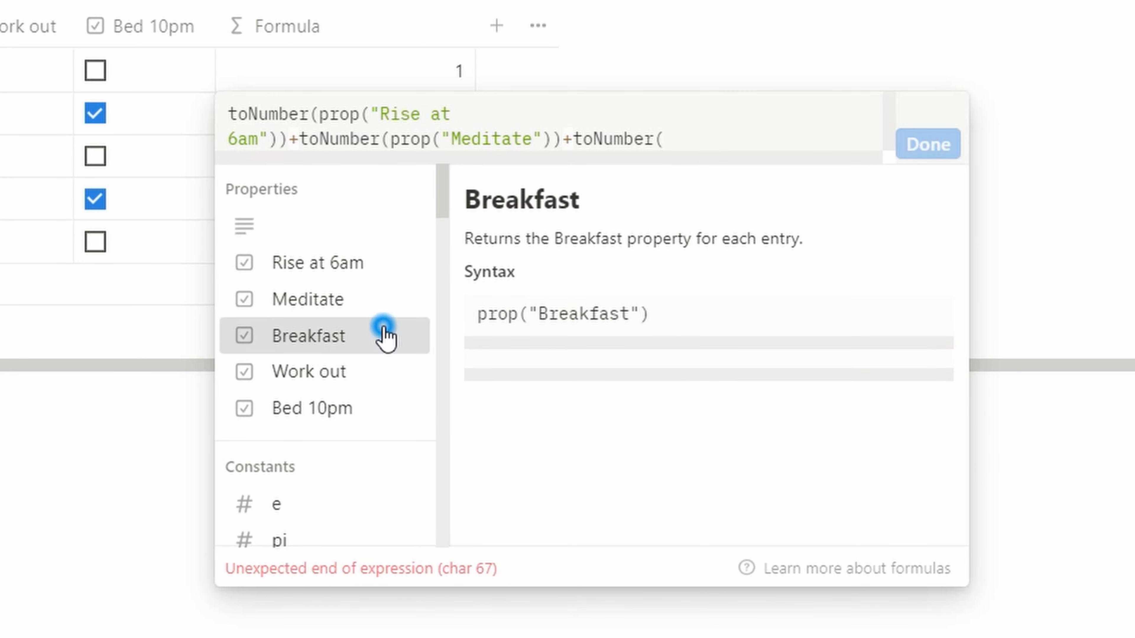
click(385, 336)
text()+)
key(ctrl+v)
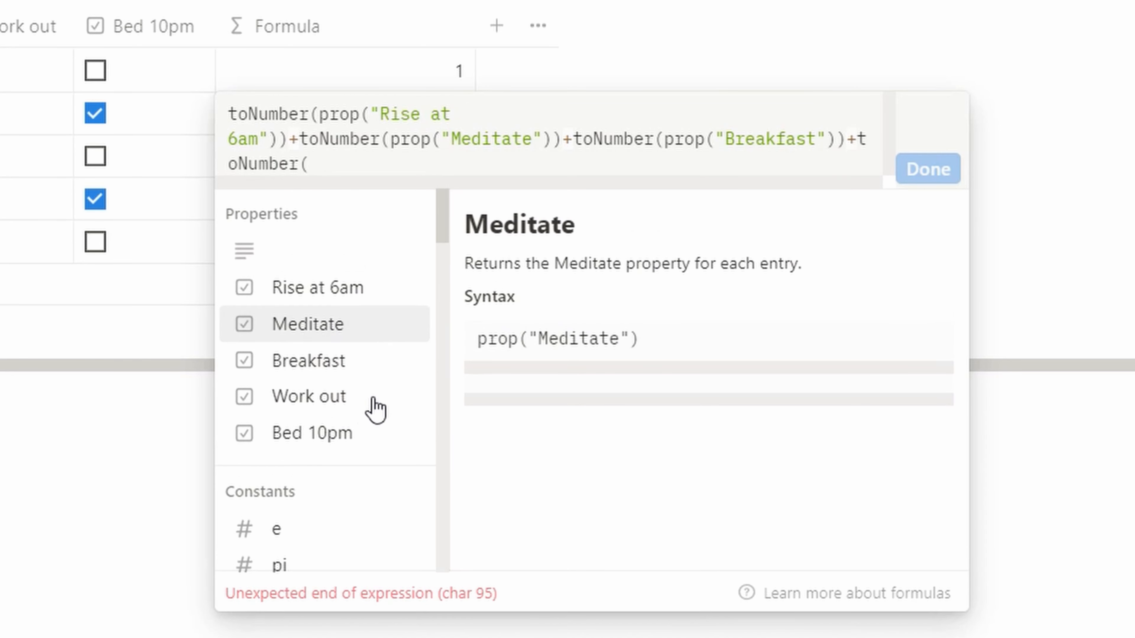
click(368, 407)
text())
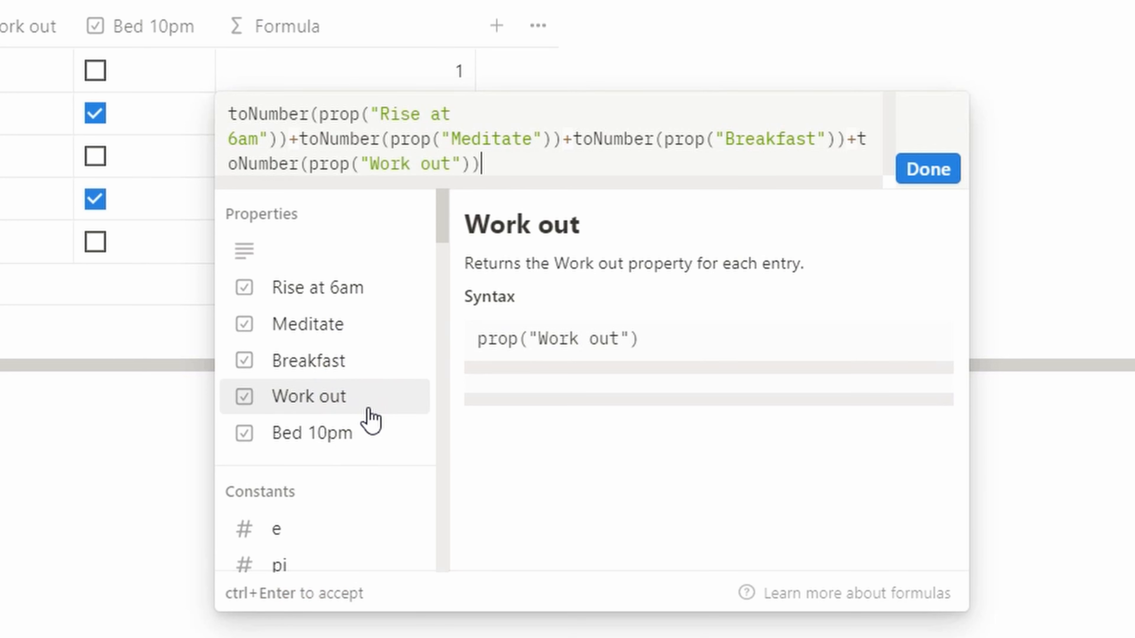
Add toNumber(prop("Bed 10pm")) as the last term of the sum and accept the formula.
text(+)
key(ctrl+v)
click(367, 425)
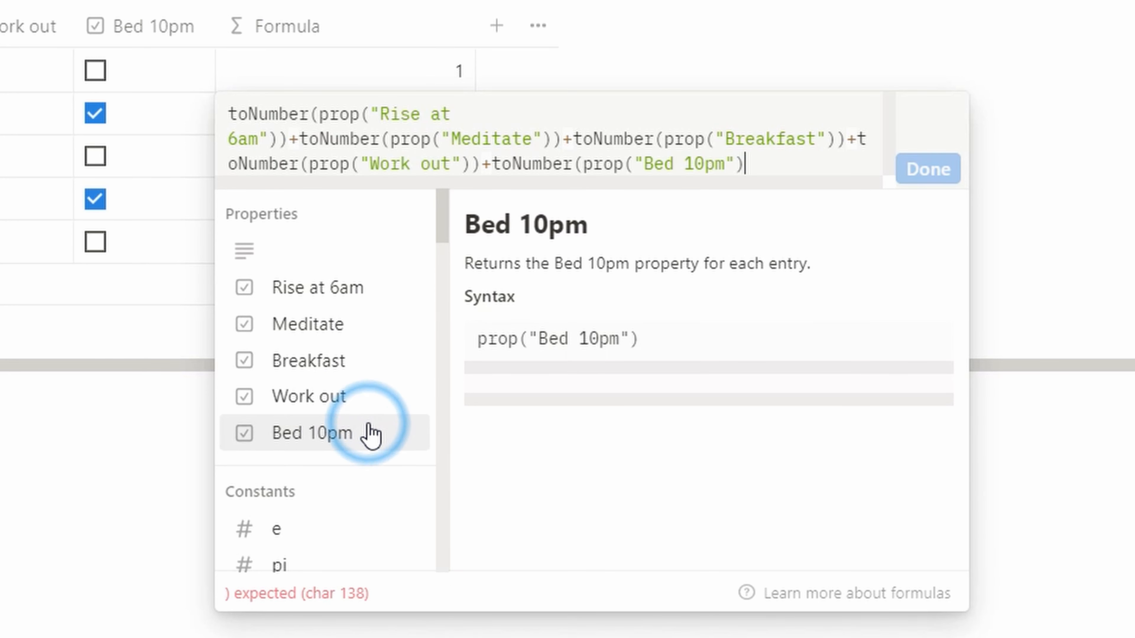
text())
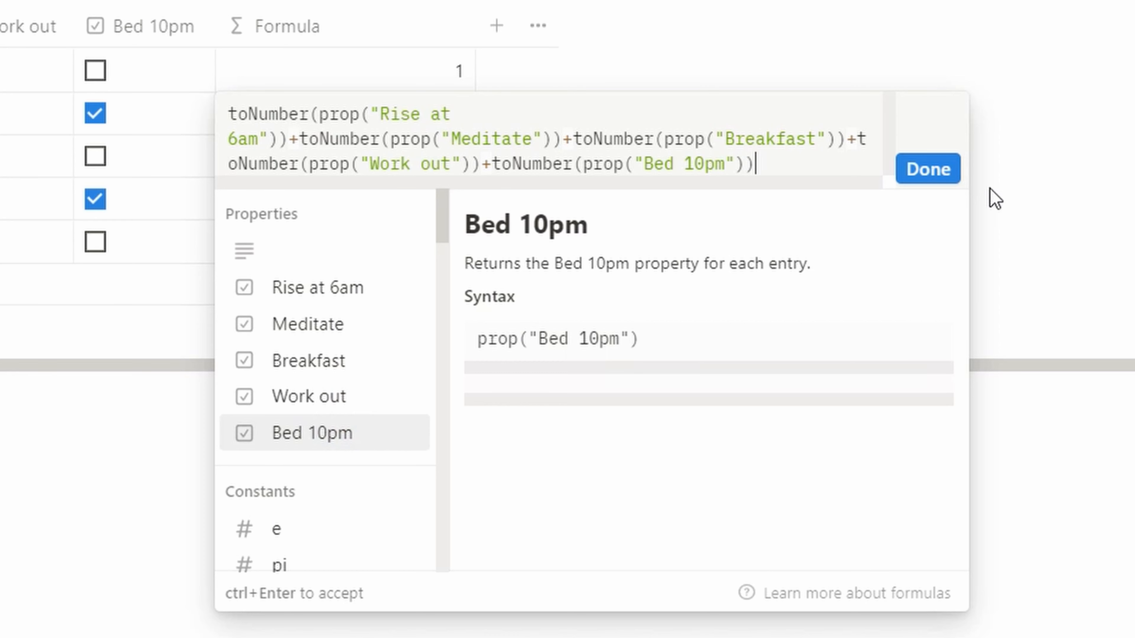
click(934, 170)
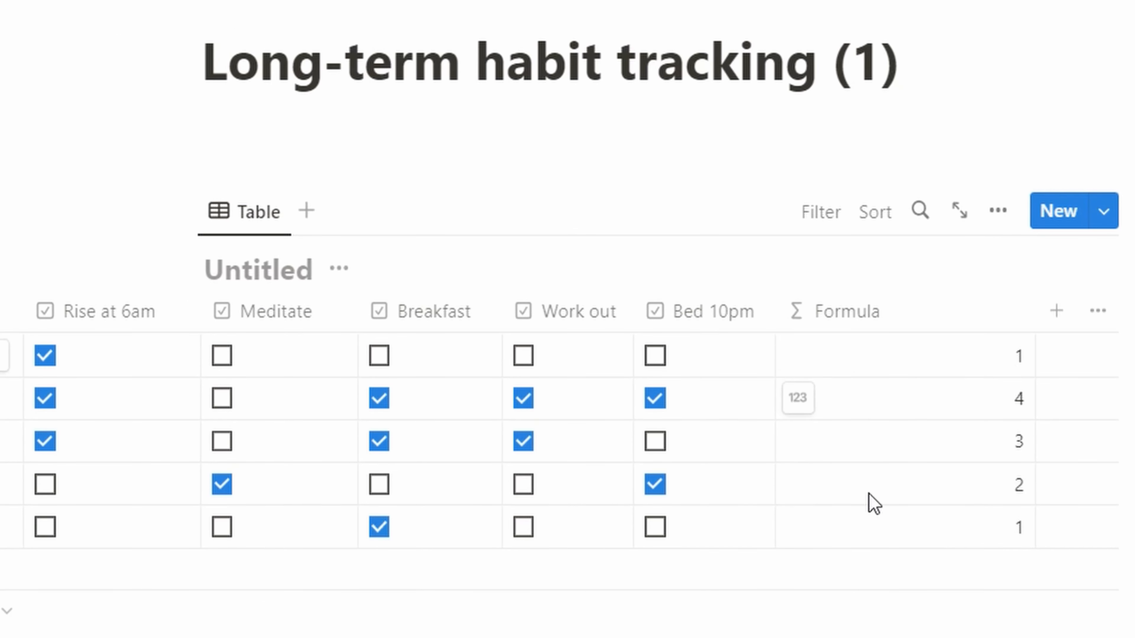
Narrow the Formula column and rename the property "Habits completed".
drag(1035, 319, 978, 331)
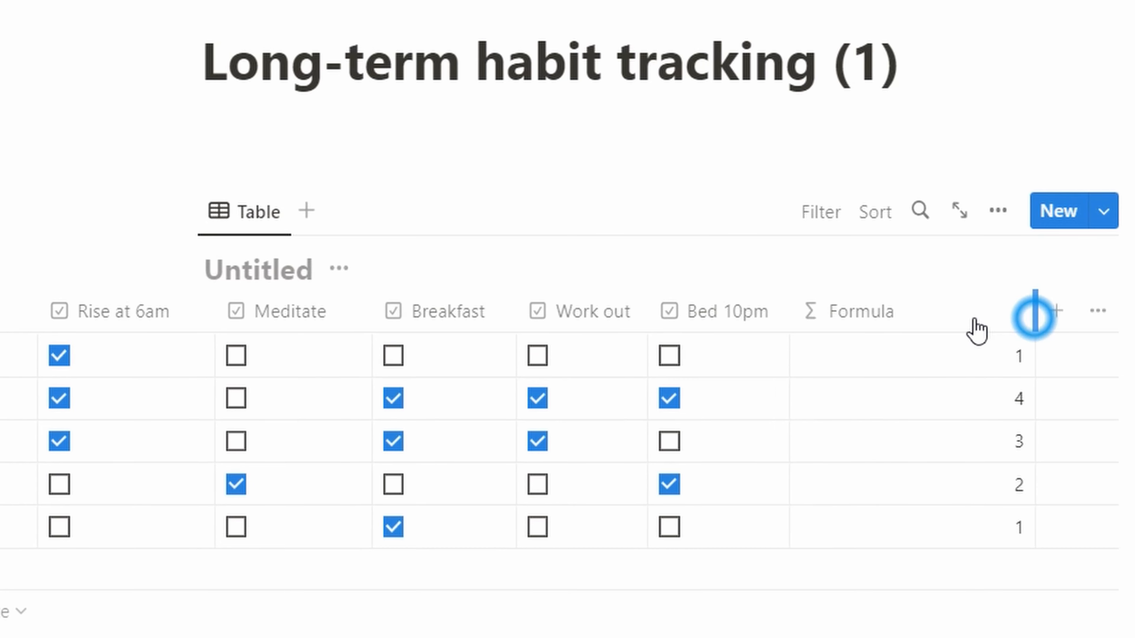
click(947, 326)
click(1005, 369)
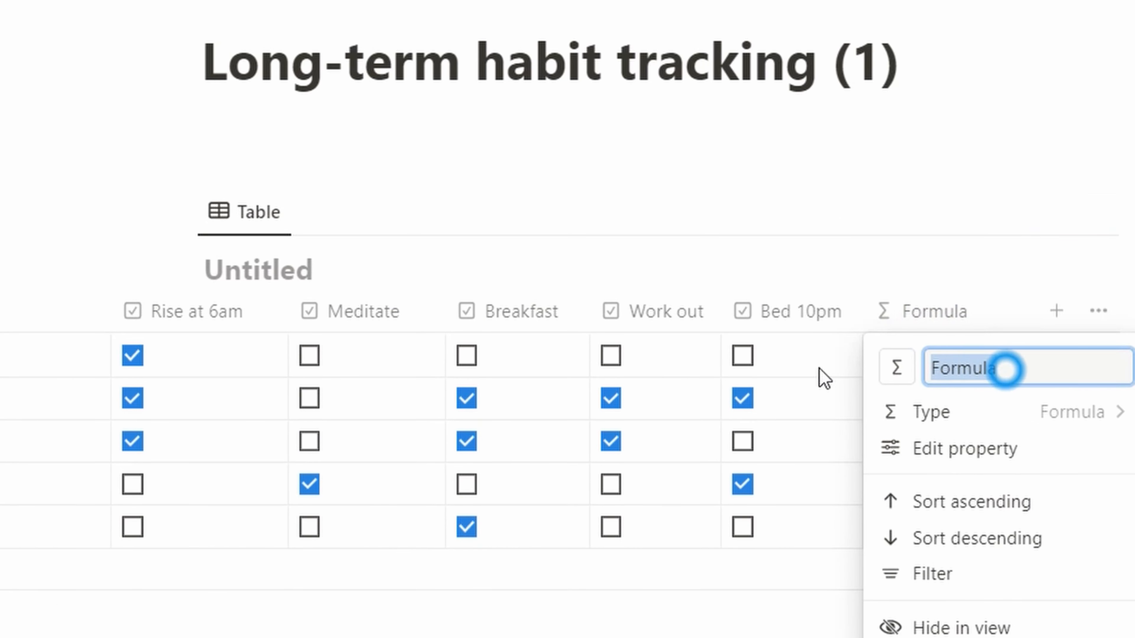
drag(1005, 369, 819, 367)
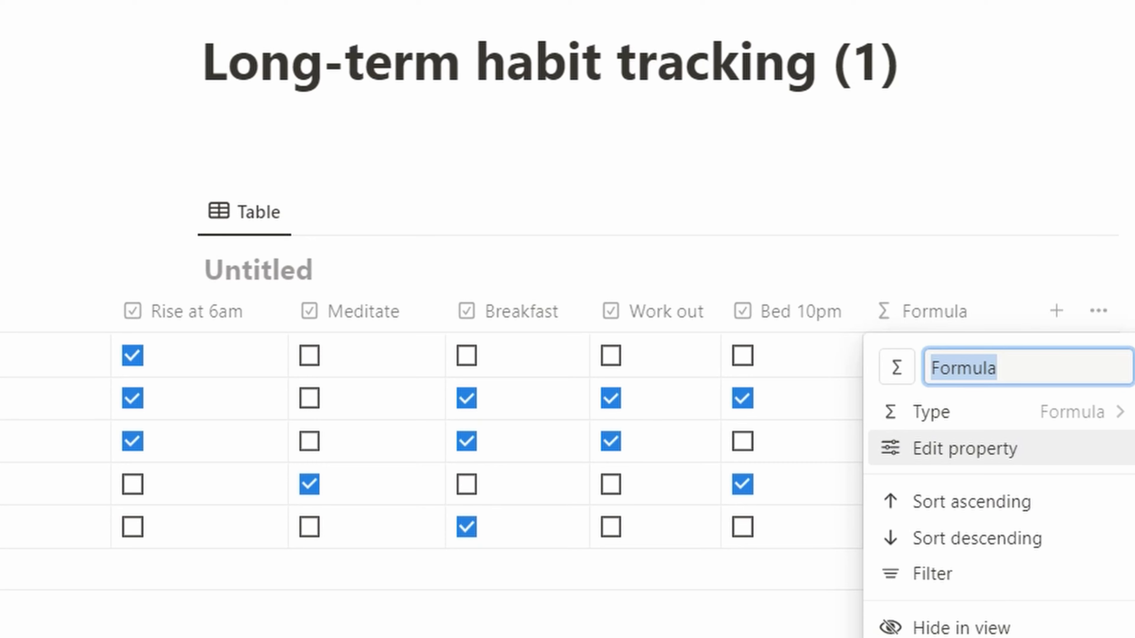
text(Habits complete)
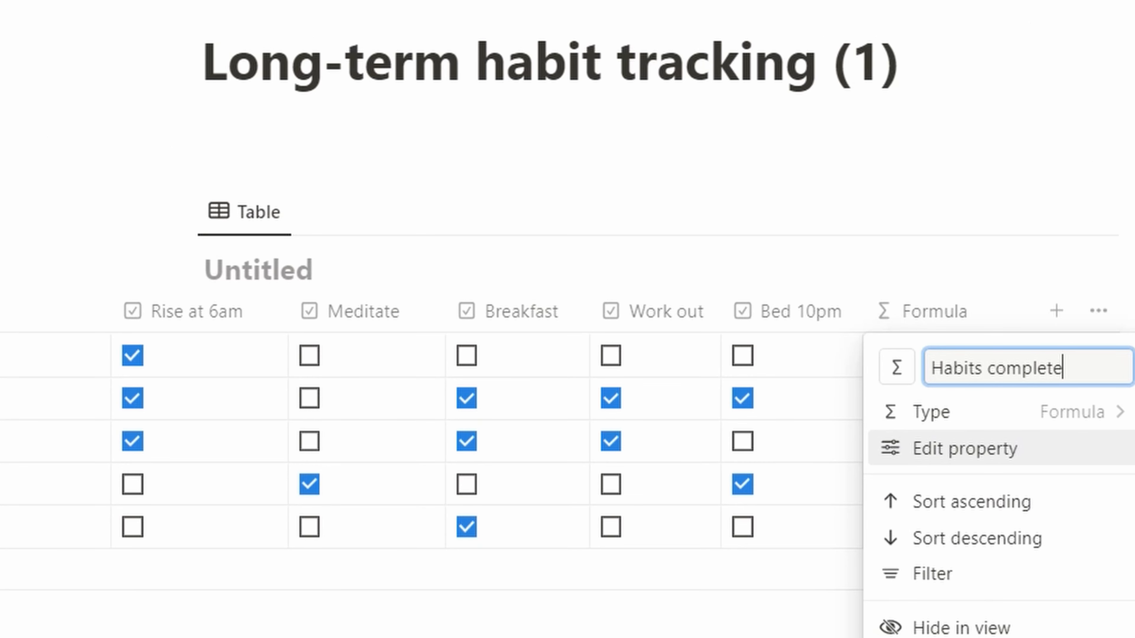
text(d)
key(Return)
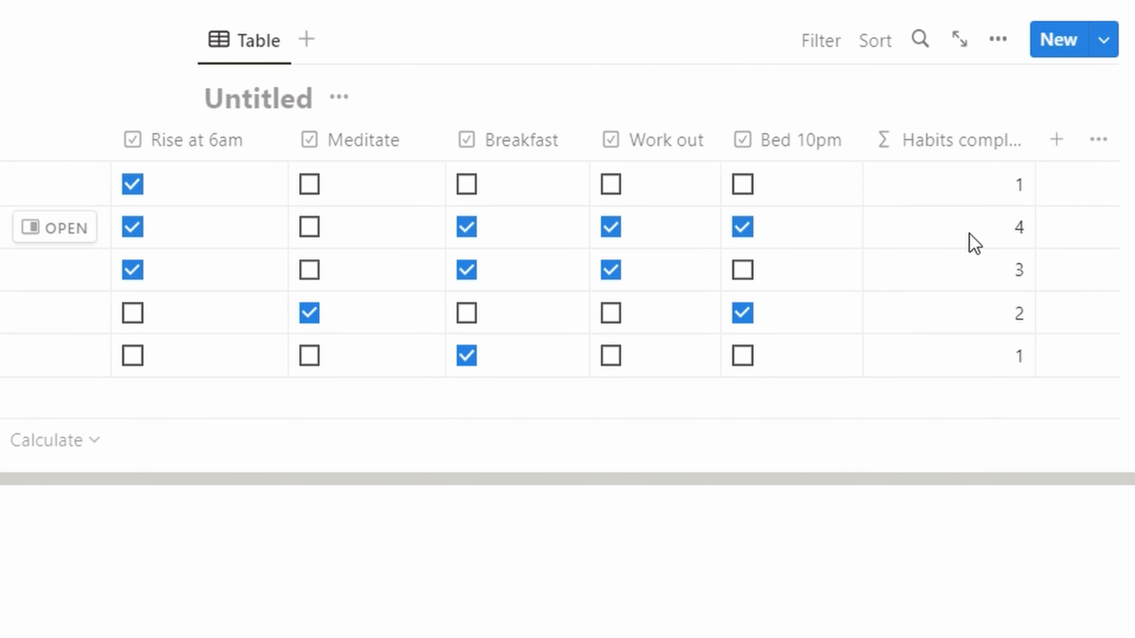
Try wrapping the Habits completed formula's sum in parentheses with /5*100 appended, and remove the /5*100 ending again.
click(1003, 184)
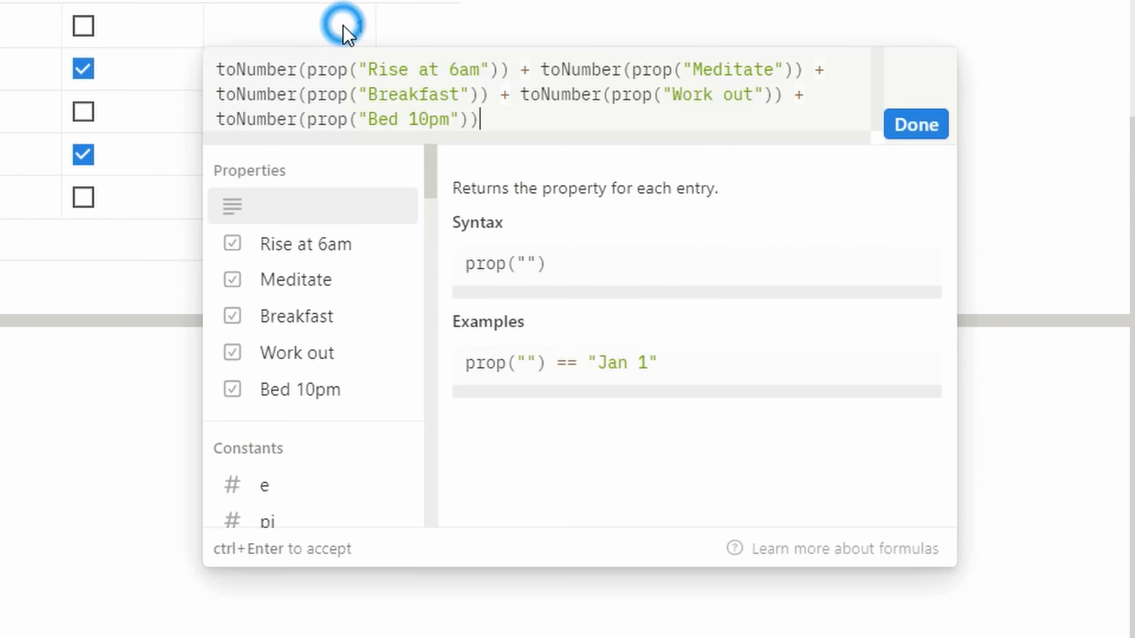
click(216, 65)
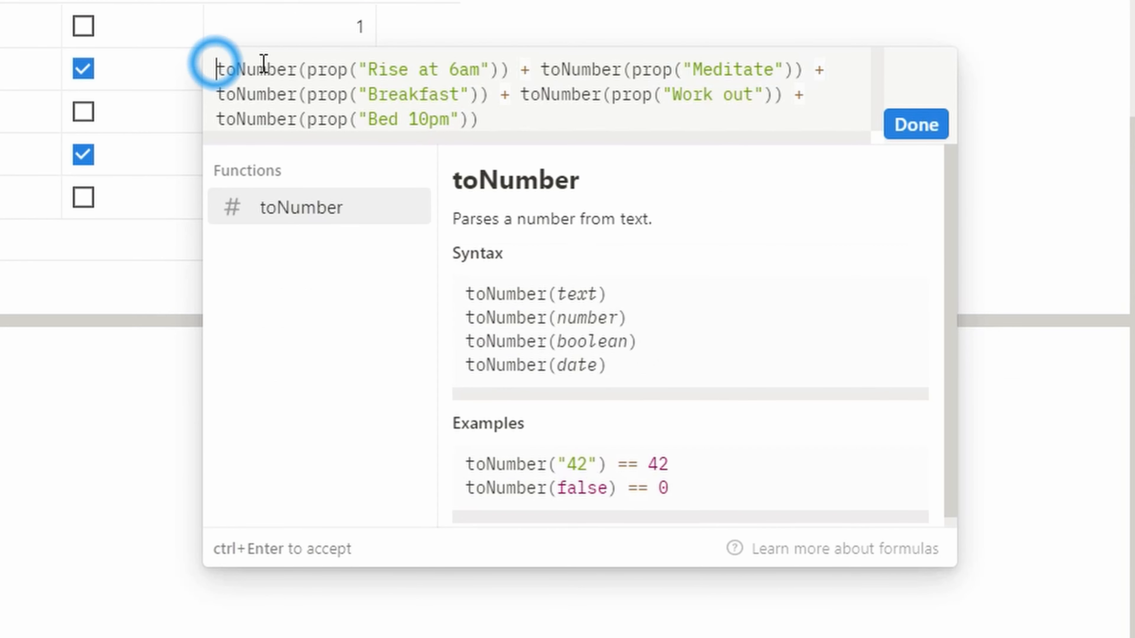
text(()
key(ctrl+End)
text(()
key(BackSpace)
text()/5)
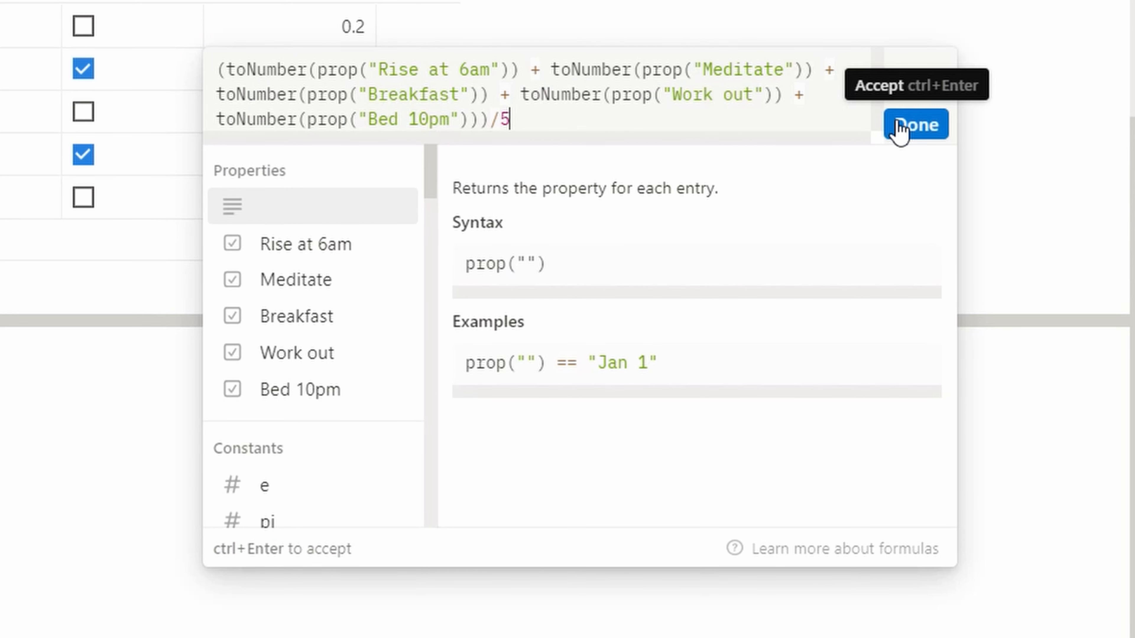
text(*100)
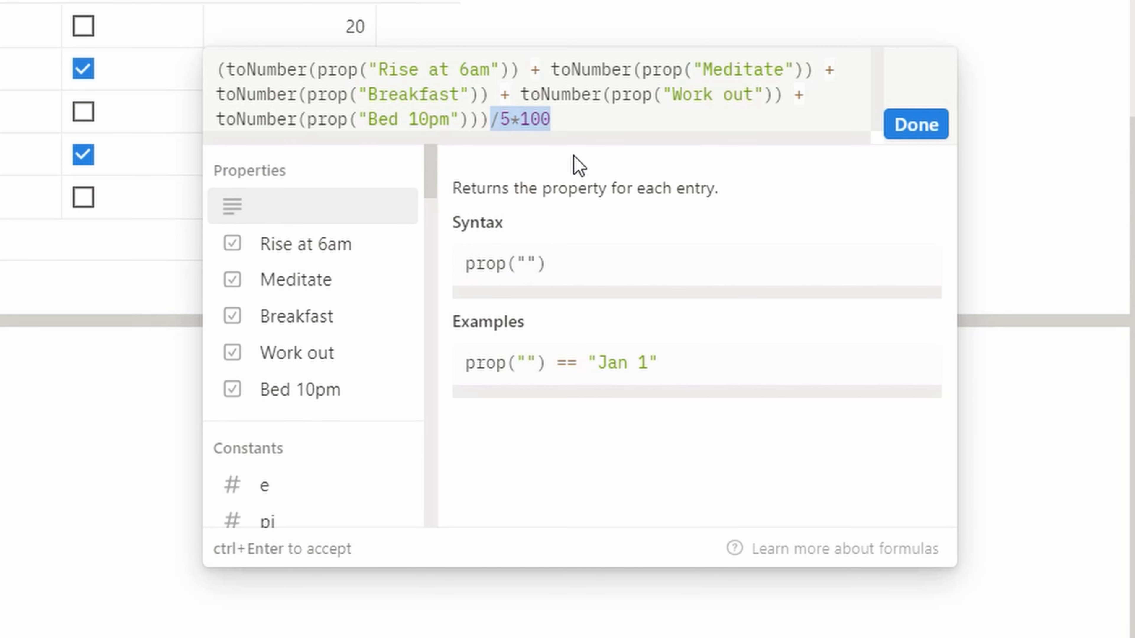
key(BackSpace)
click(915, 124)
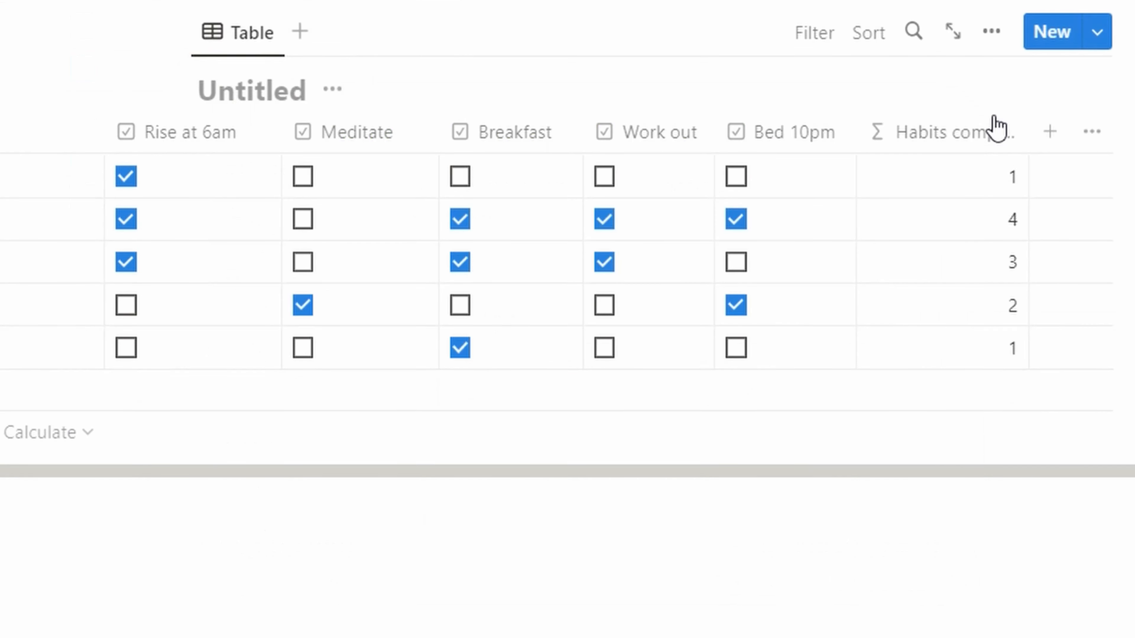
Show the Habits completed property as a bar and set its Divide by value to 5.
click(1000, 134)
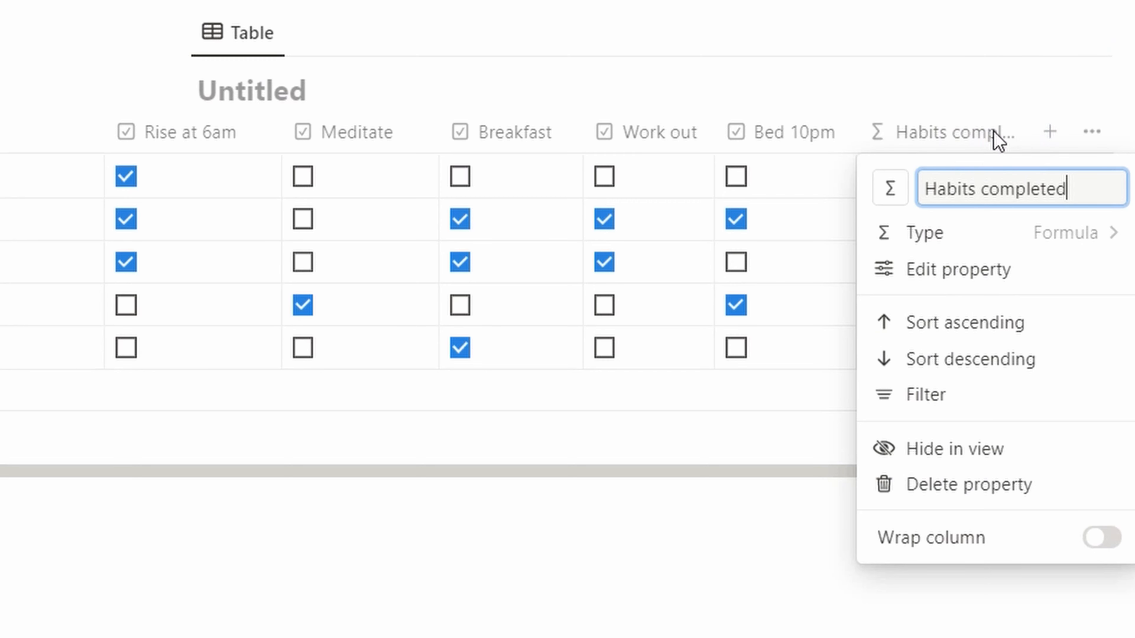
click(985, 279)
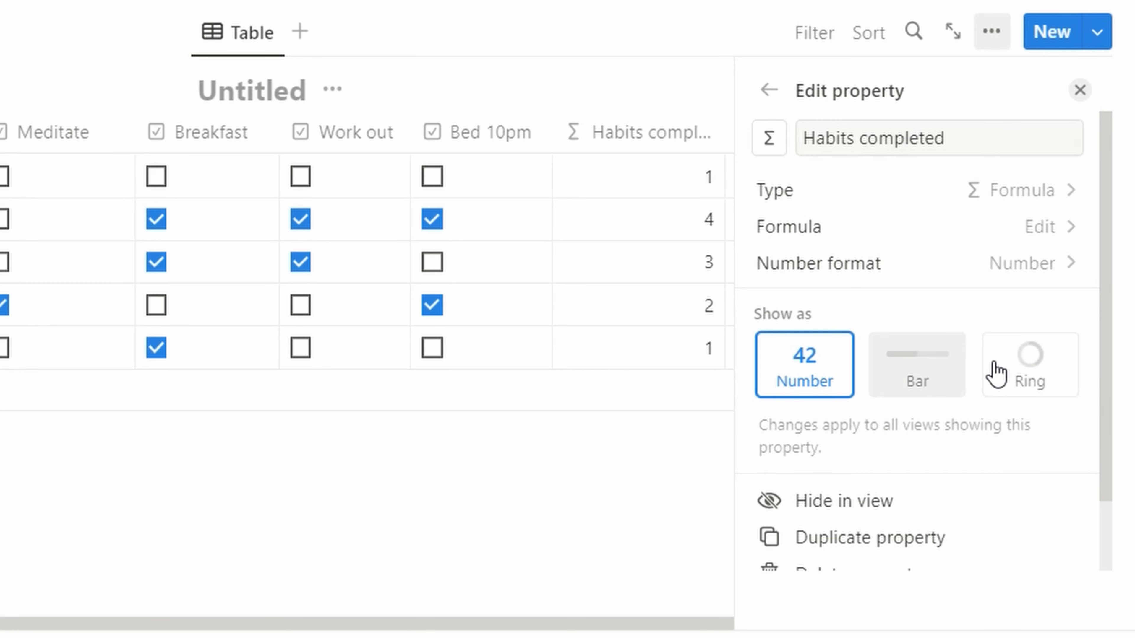
click(931, 384)
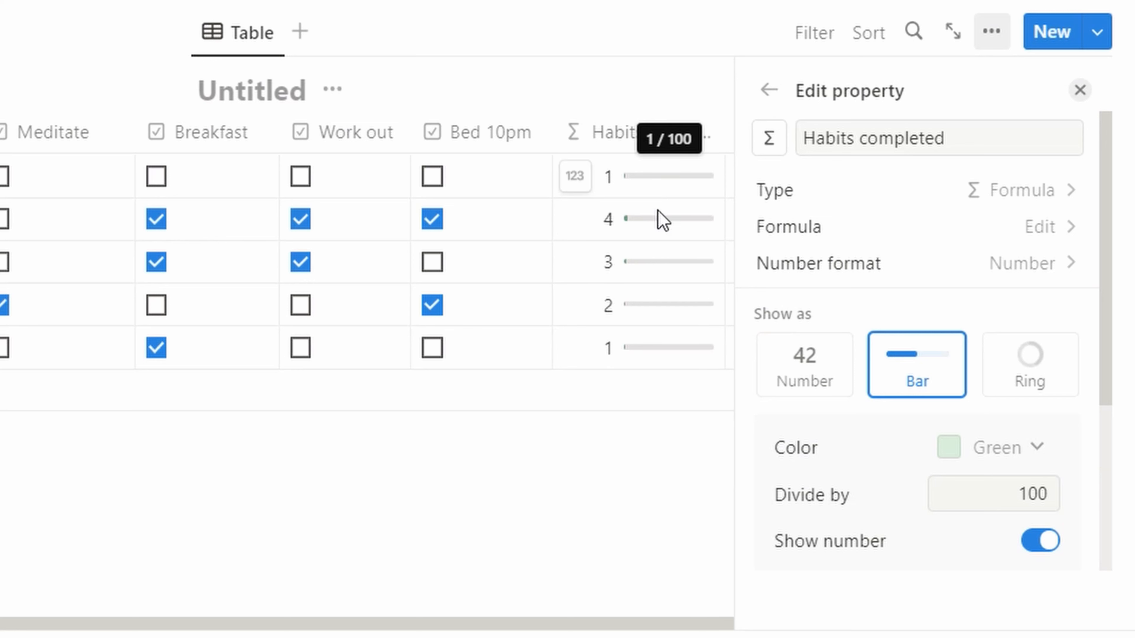
mouse_move(628, 178)
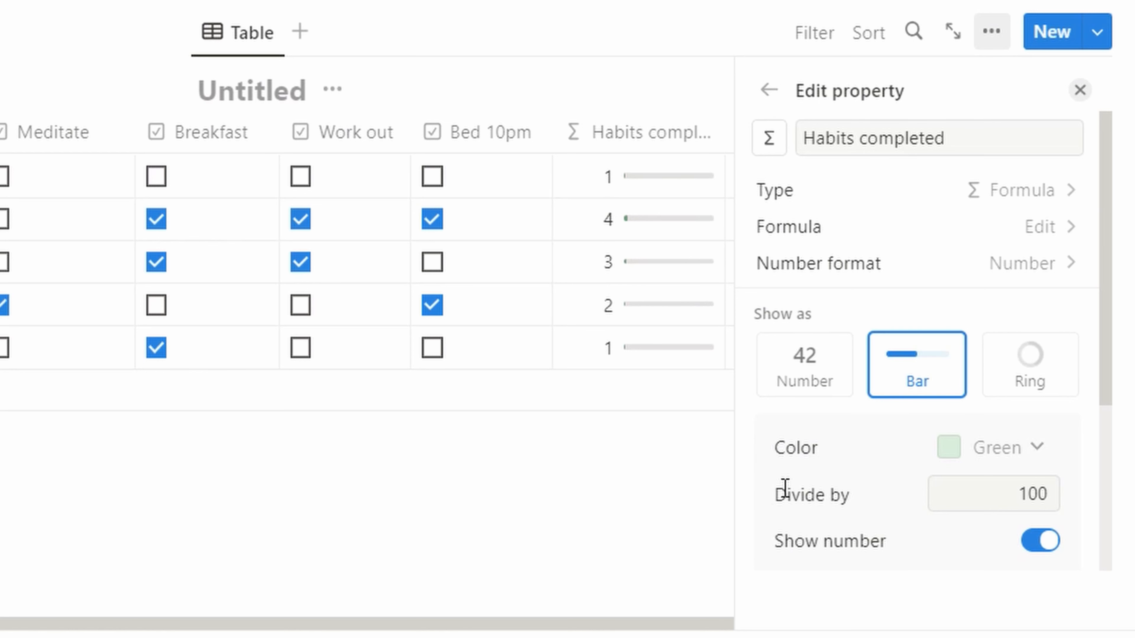
click(1014, 493)
double_click(988, 493)
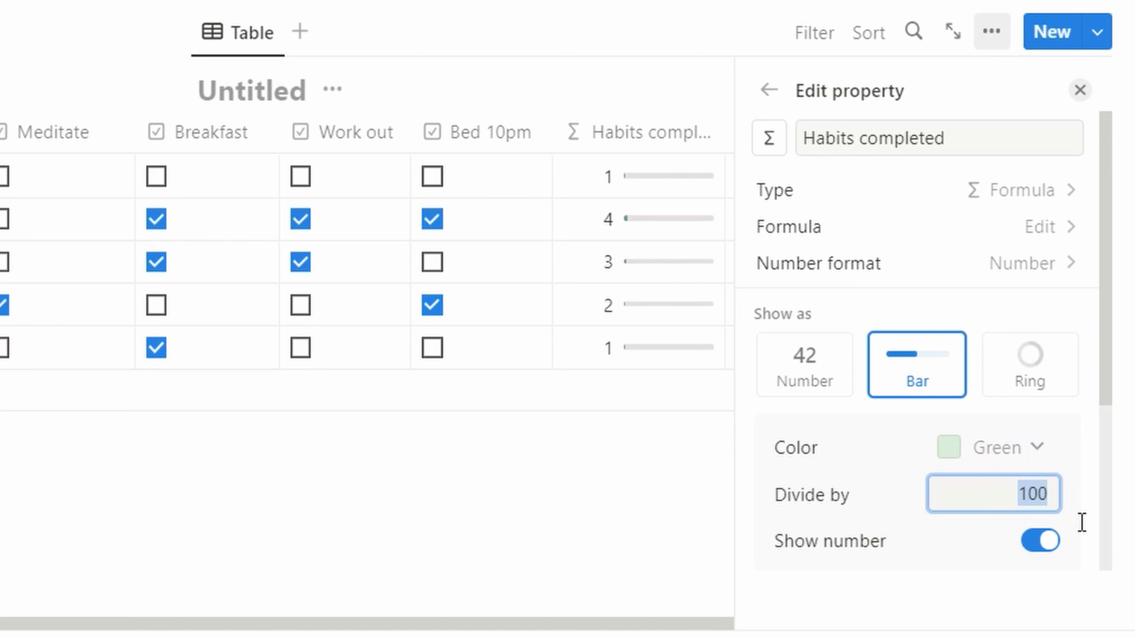
text(5)
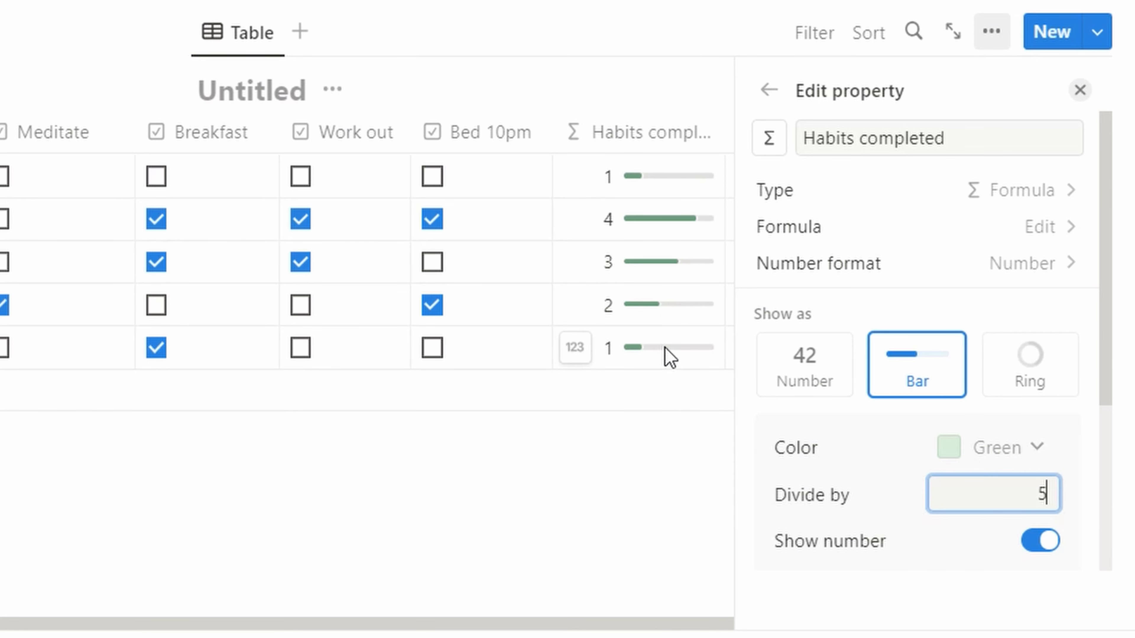
Try the Ring display for the Habits completed property and switch it back to Bar.
click(1041, 543)
click(1041, 543)
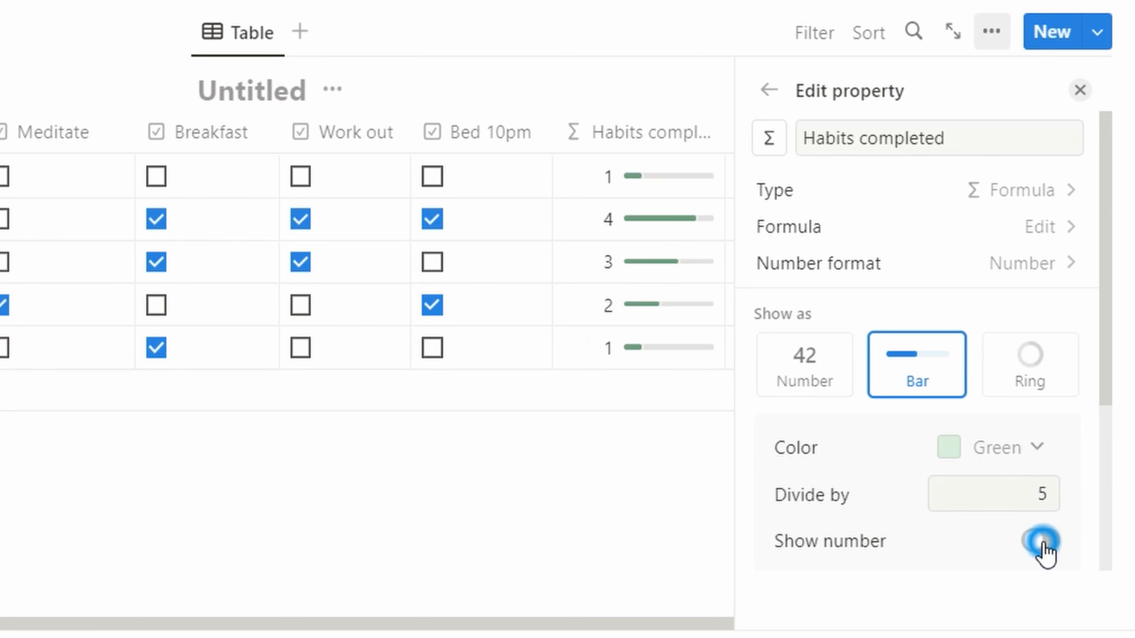
click(1035, 351)
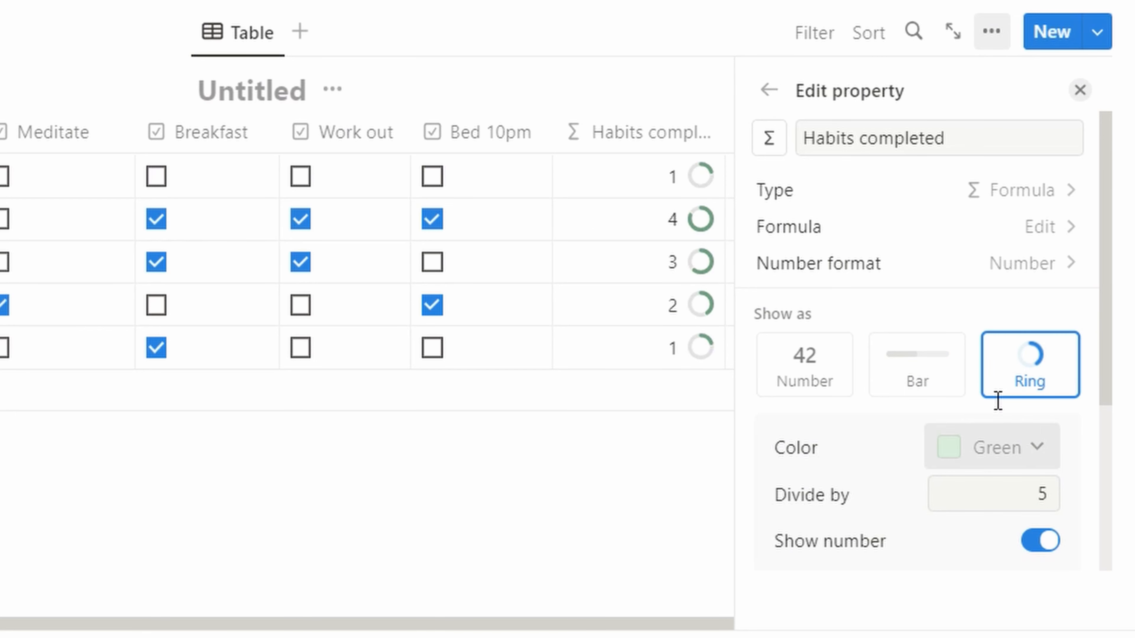
click(945, 373)
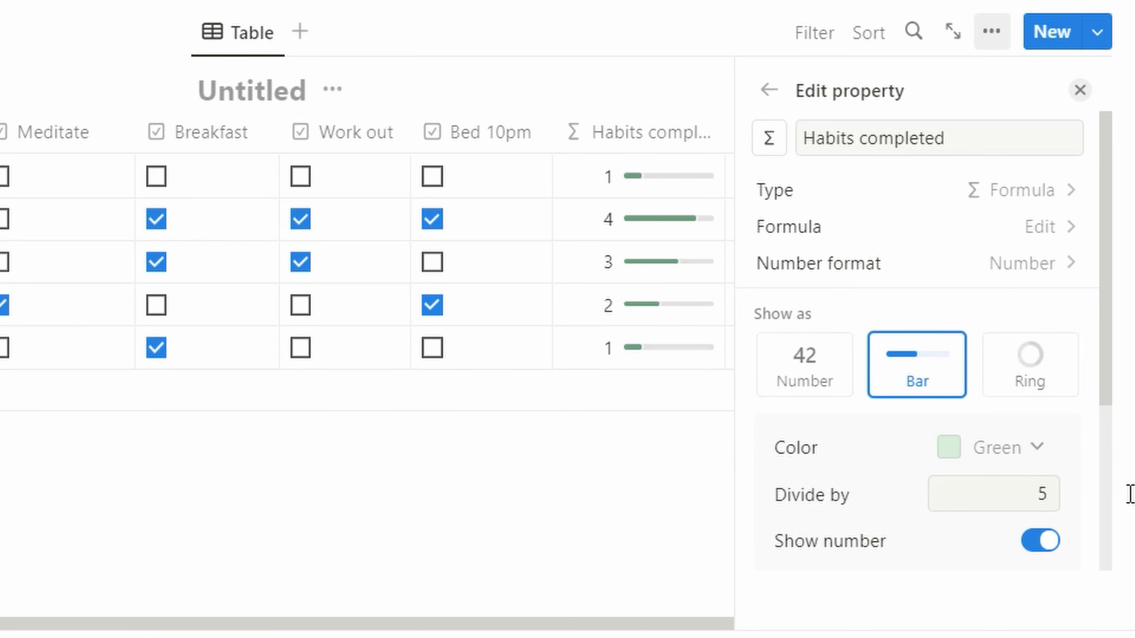
Hide the number beside the Habits completed bars and close the property settings.
click(1046, 541)
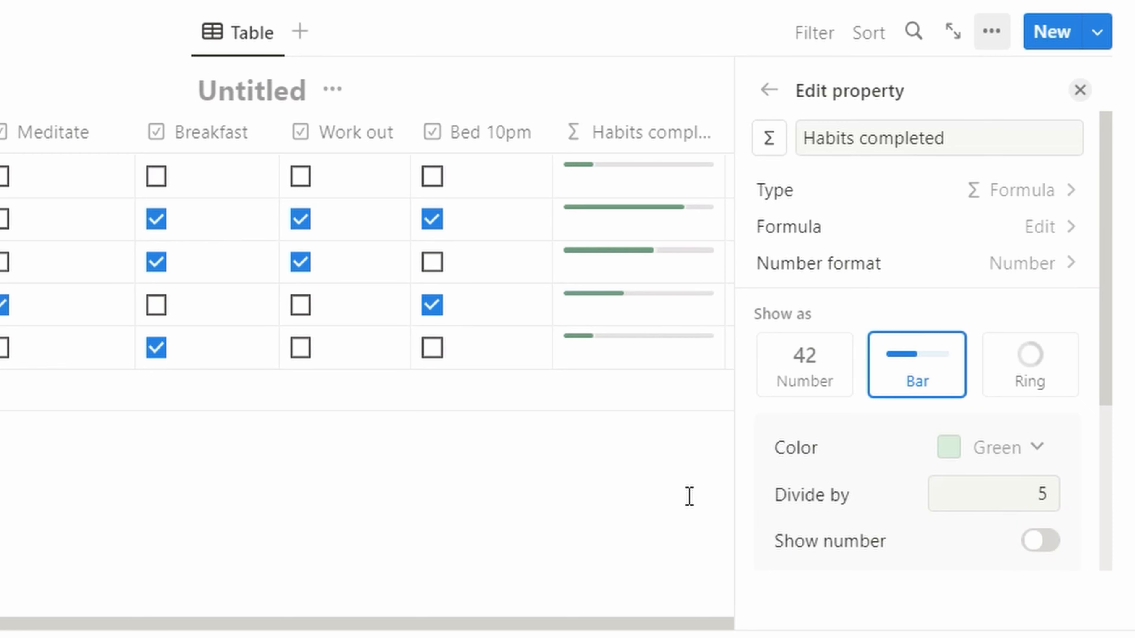
click(486, 522)
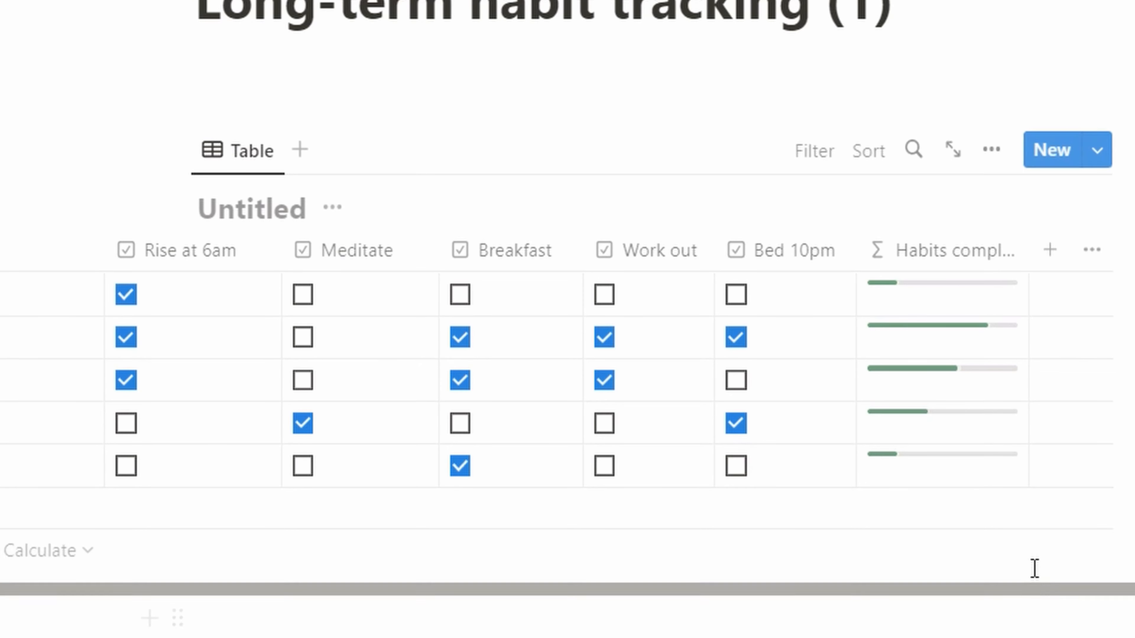
Add a new Formula property with the expression prop("Habits completed")/5 and accept it.
click(1046, 259)
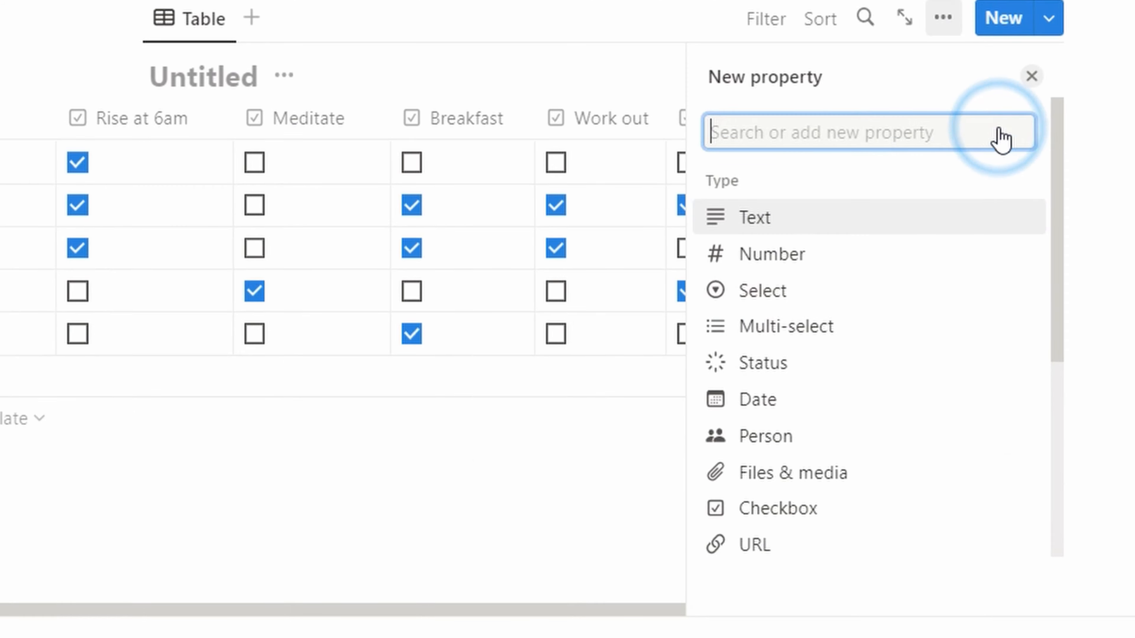
text(form)
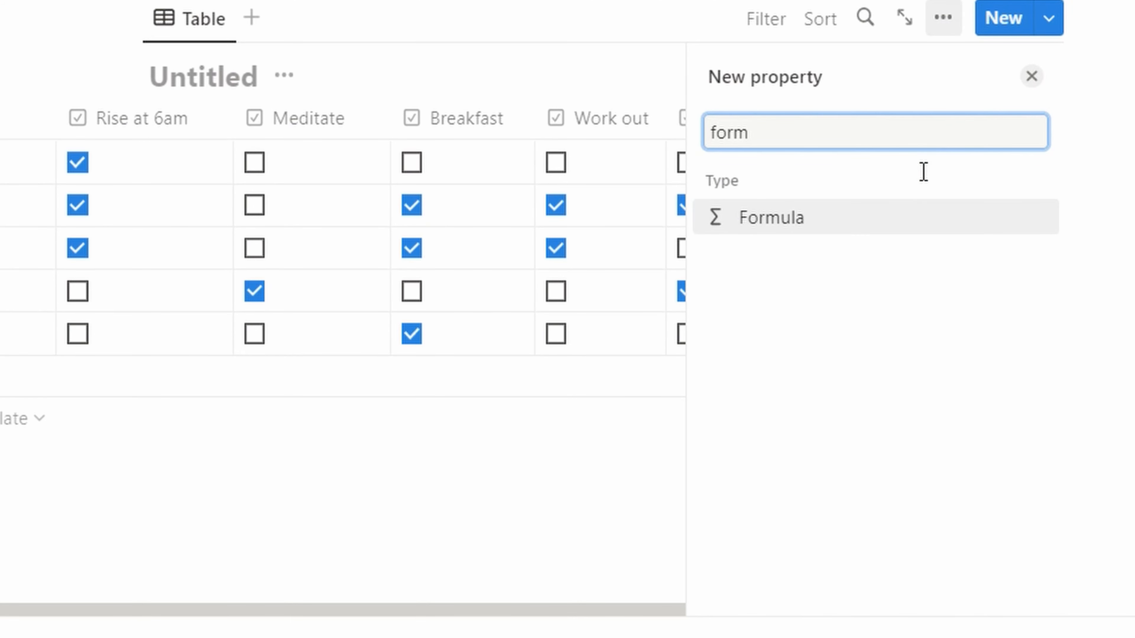
click(923, 220)
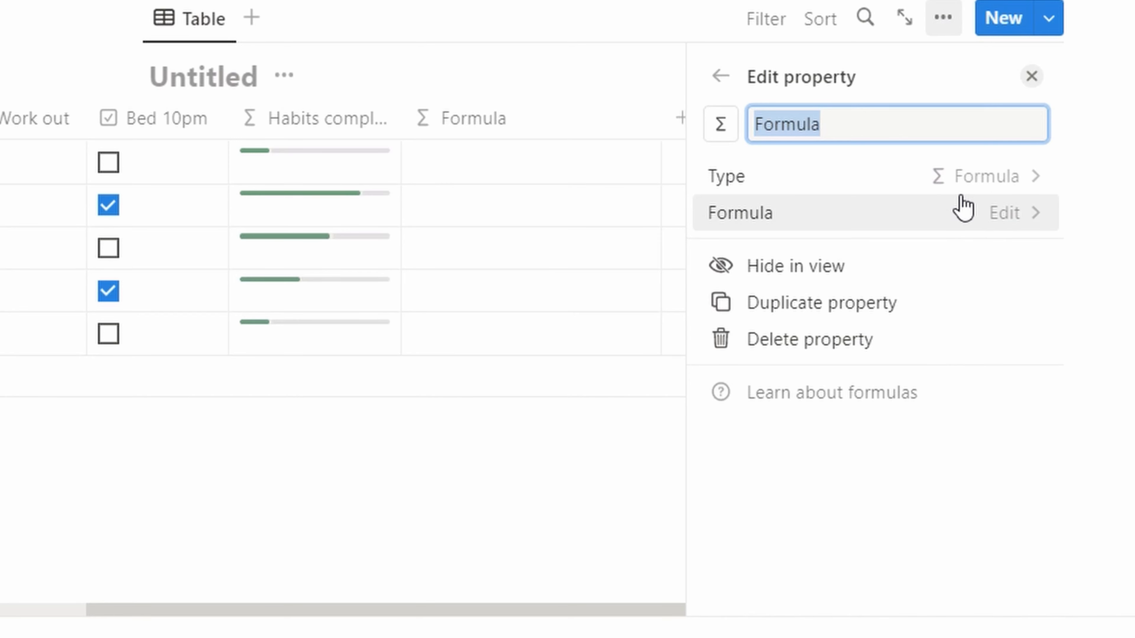
click(1009, 223)
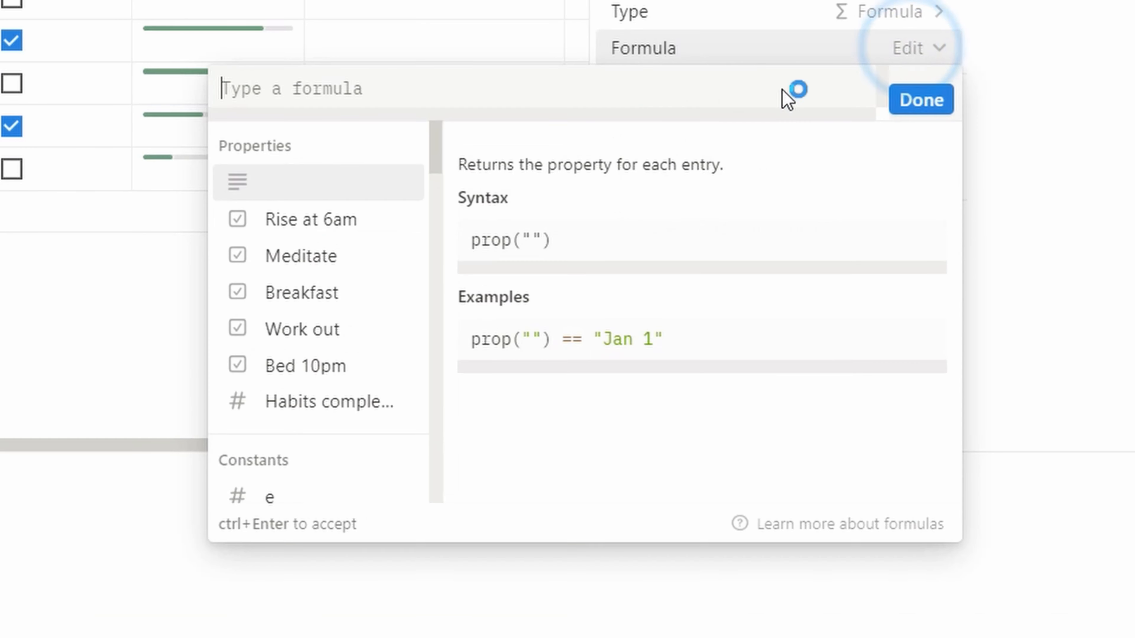
click(364, 402)
text(/5)
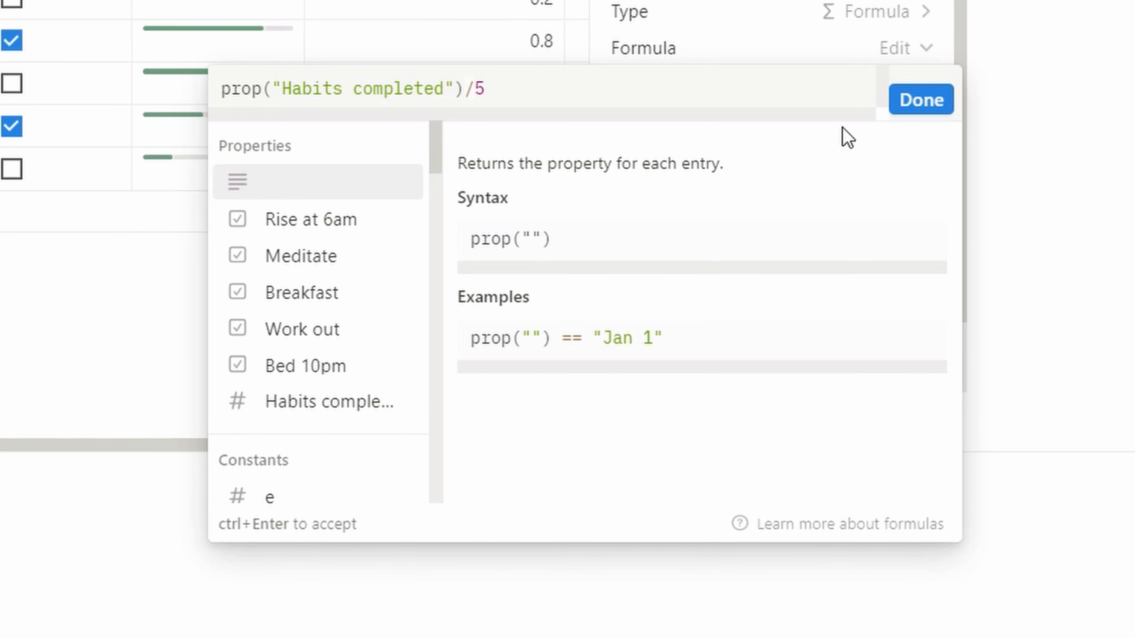
click(908, 106)
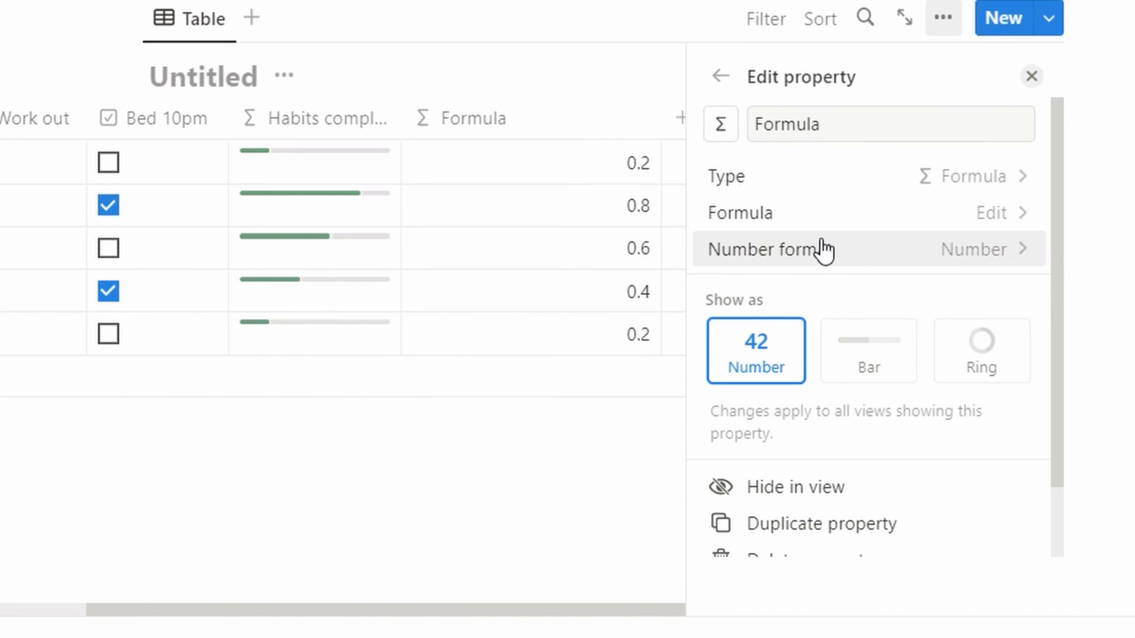
Set the new Formula property's number format to Percent.
click(1008, 249)
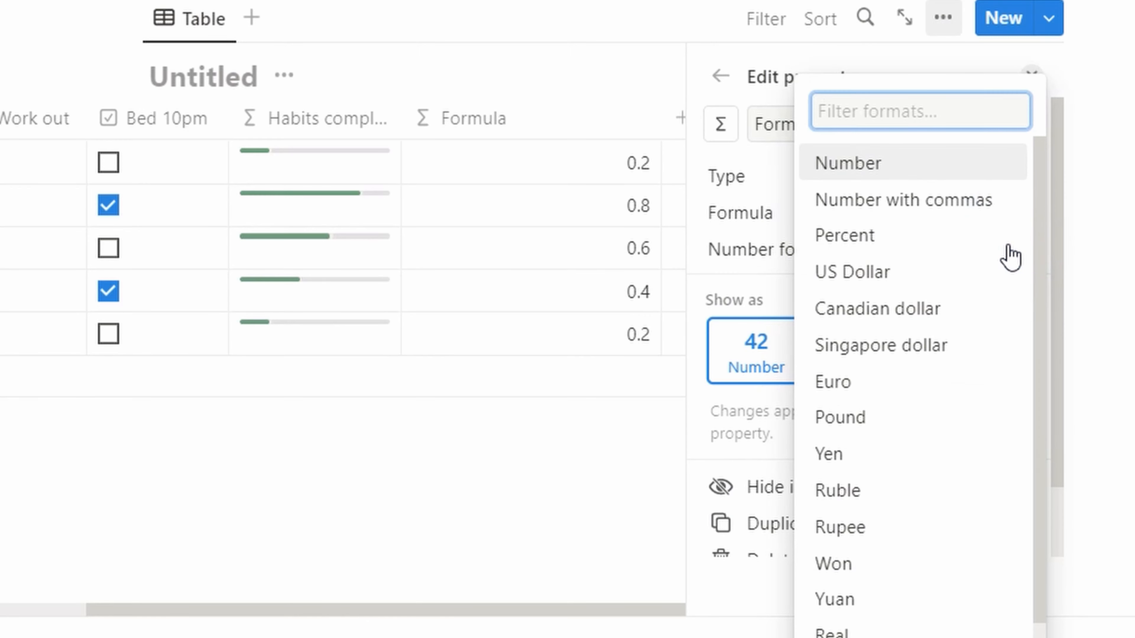
text(per)
click(998, 360)
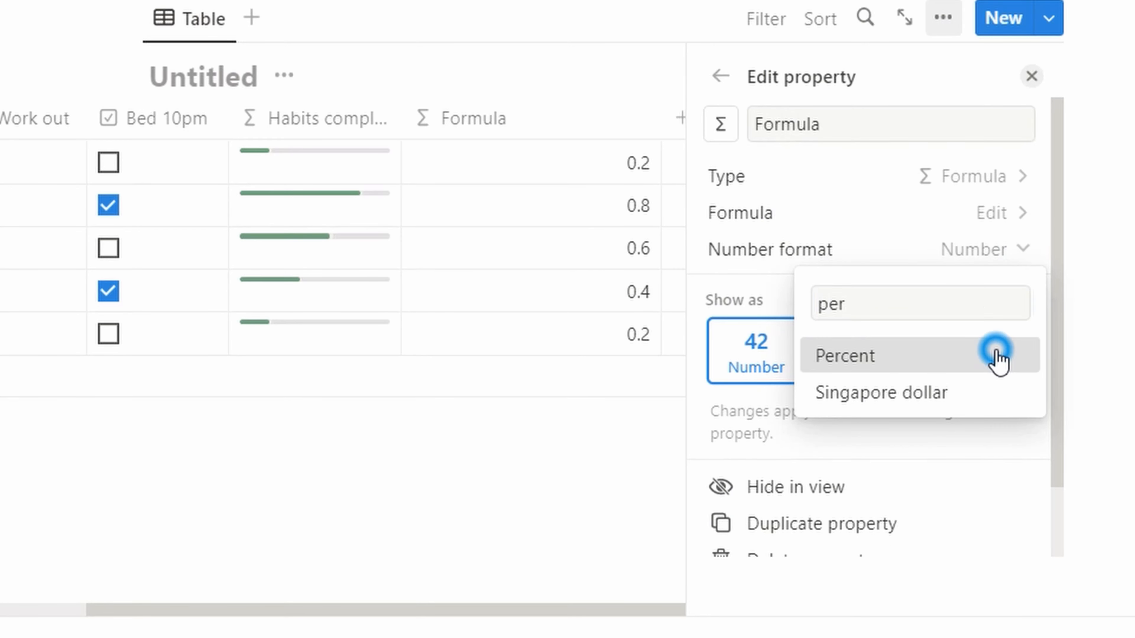
key(Escape)
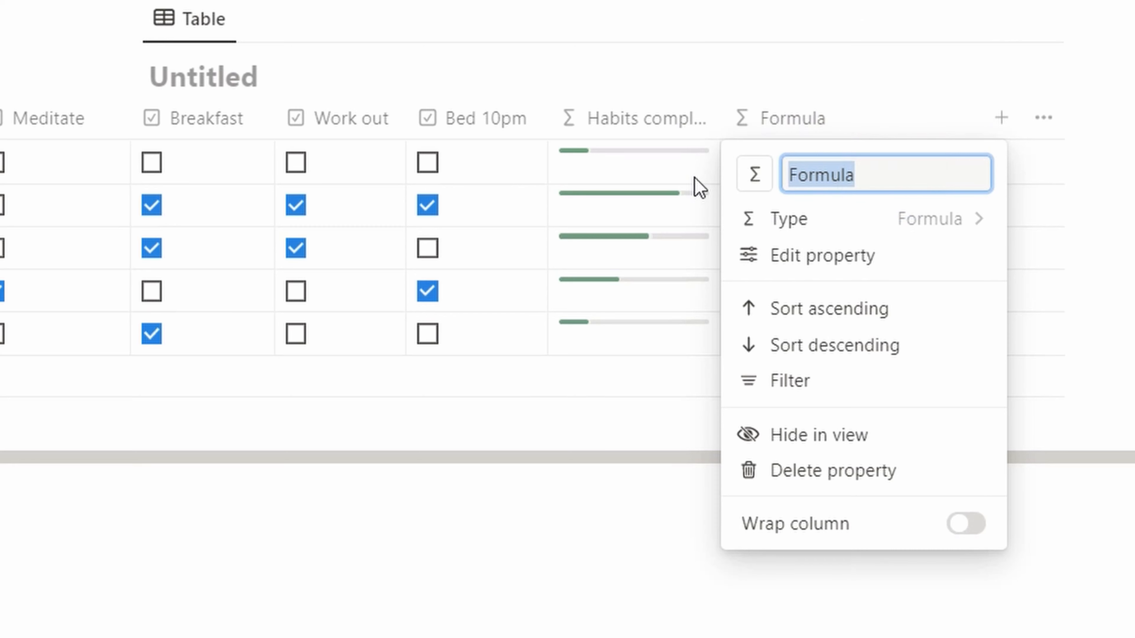
Rename the new Formula property "Percent completed" and narrow its column.
text(Percent complete)
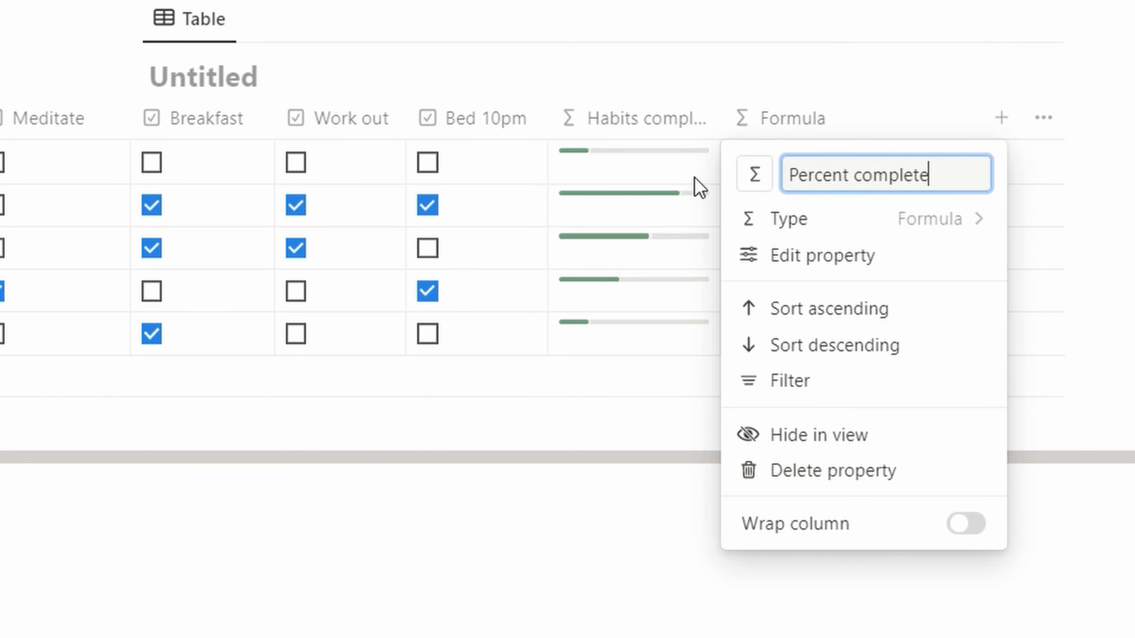
text(d)
click(915, 625)
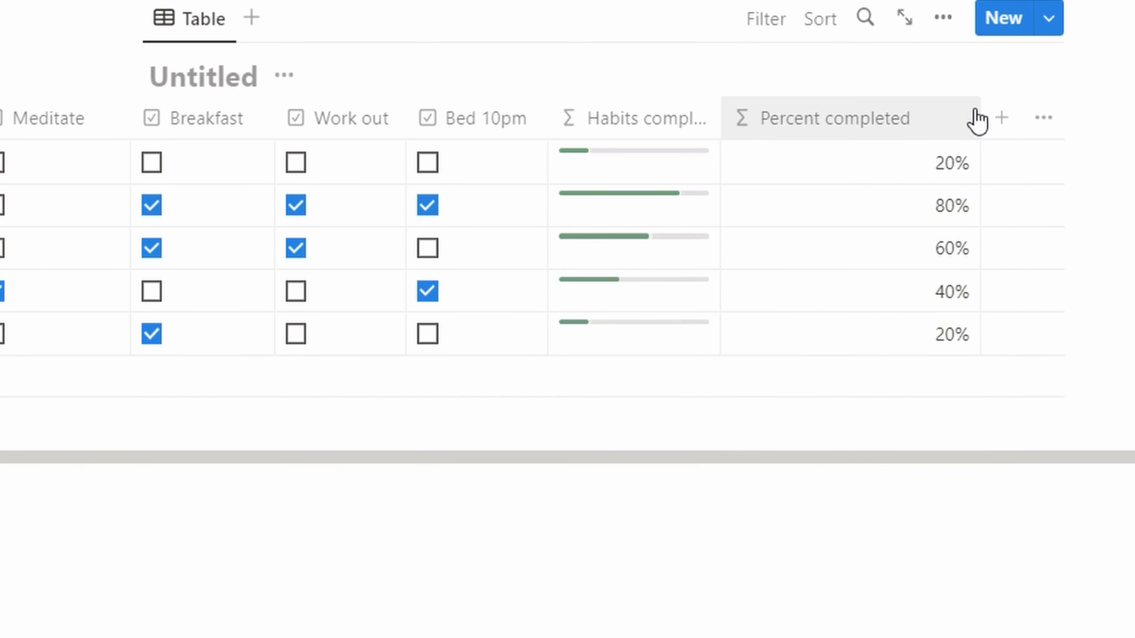
drag(981, 110, 892, 111)
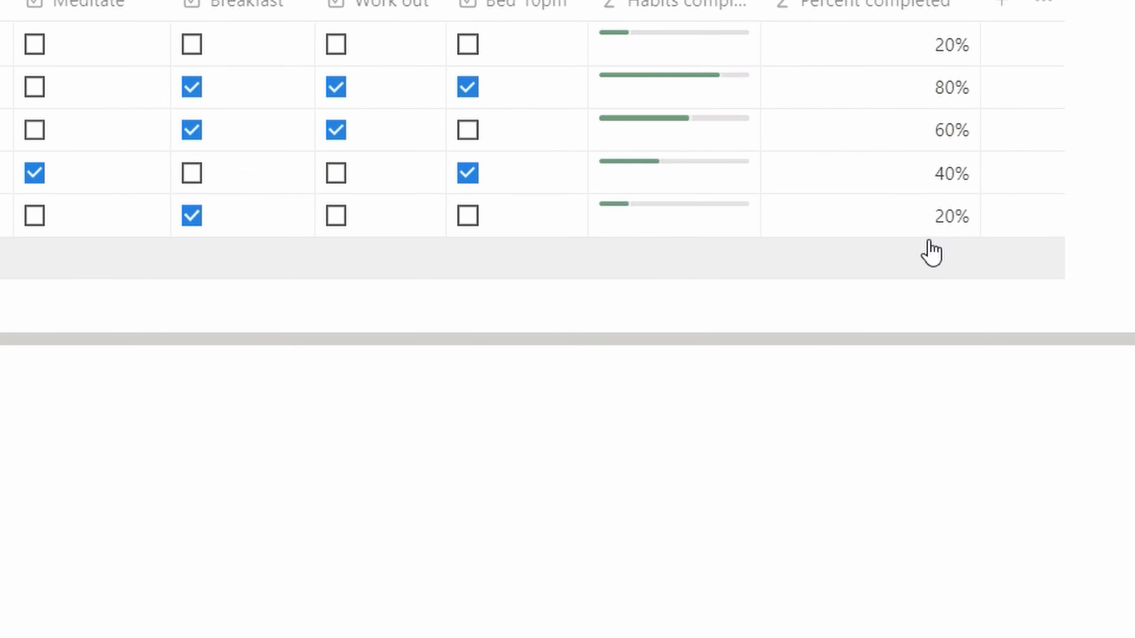
Show Percent completed as a ring and narrow both the Percent completed and Habits completed columns.
click(873, 5)
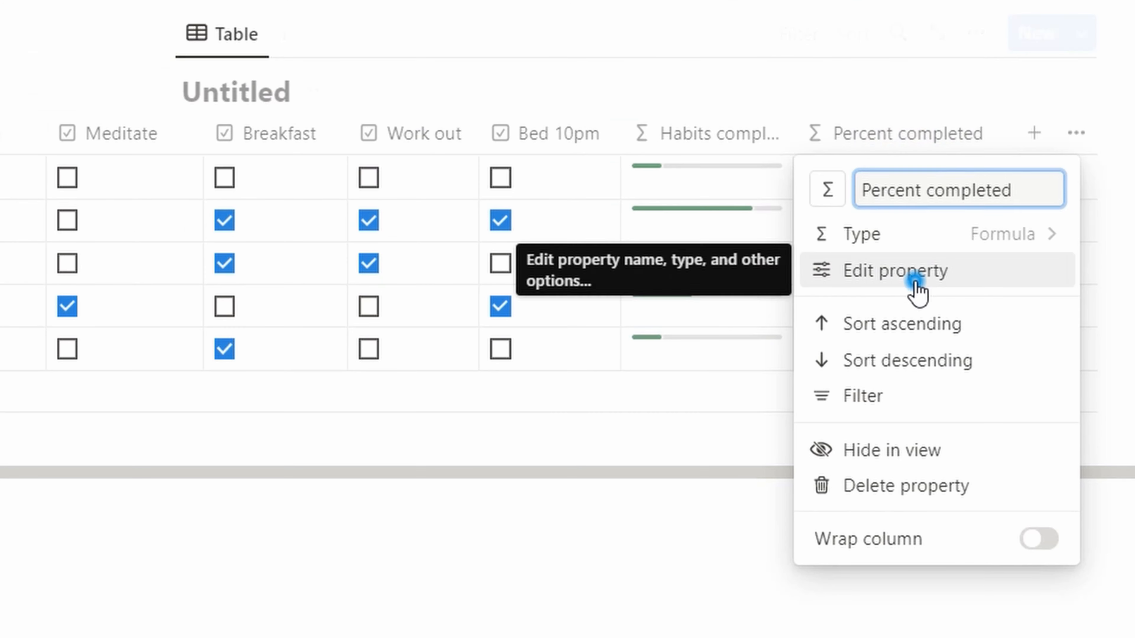
click(915, 288)
click(1032, 360)
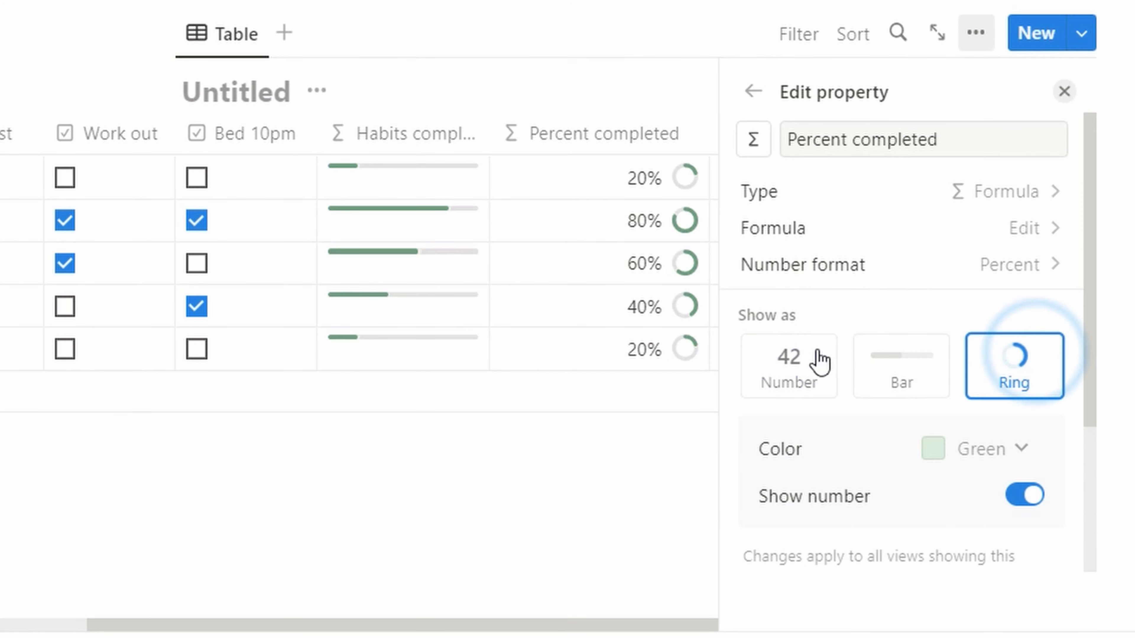
click(630, 514)
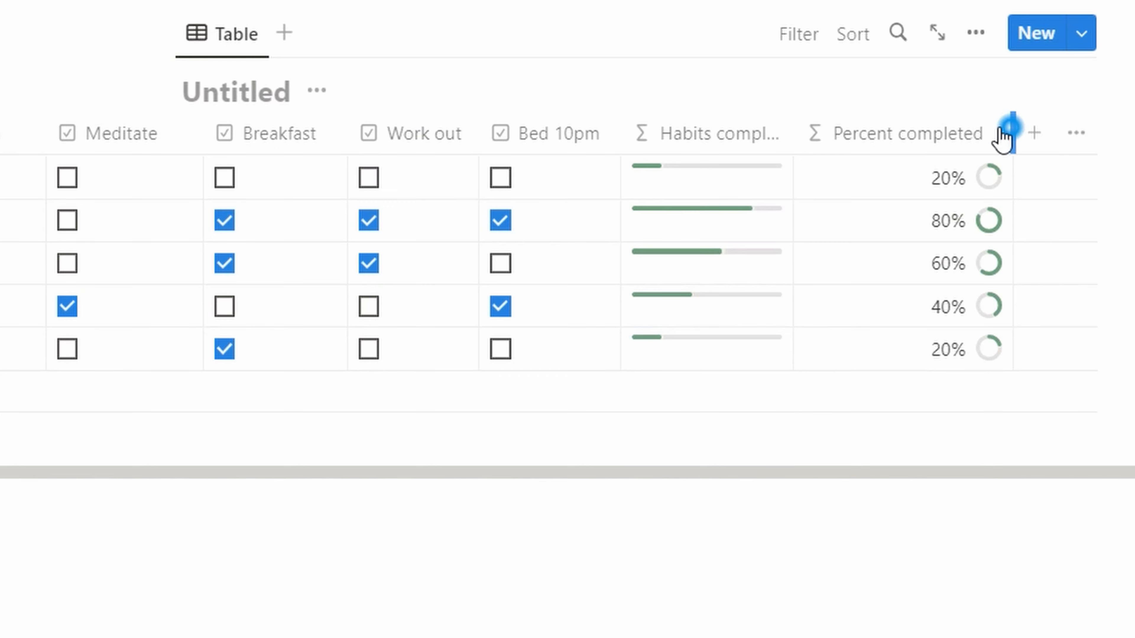
drag(1013, 132, 949, 157)
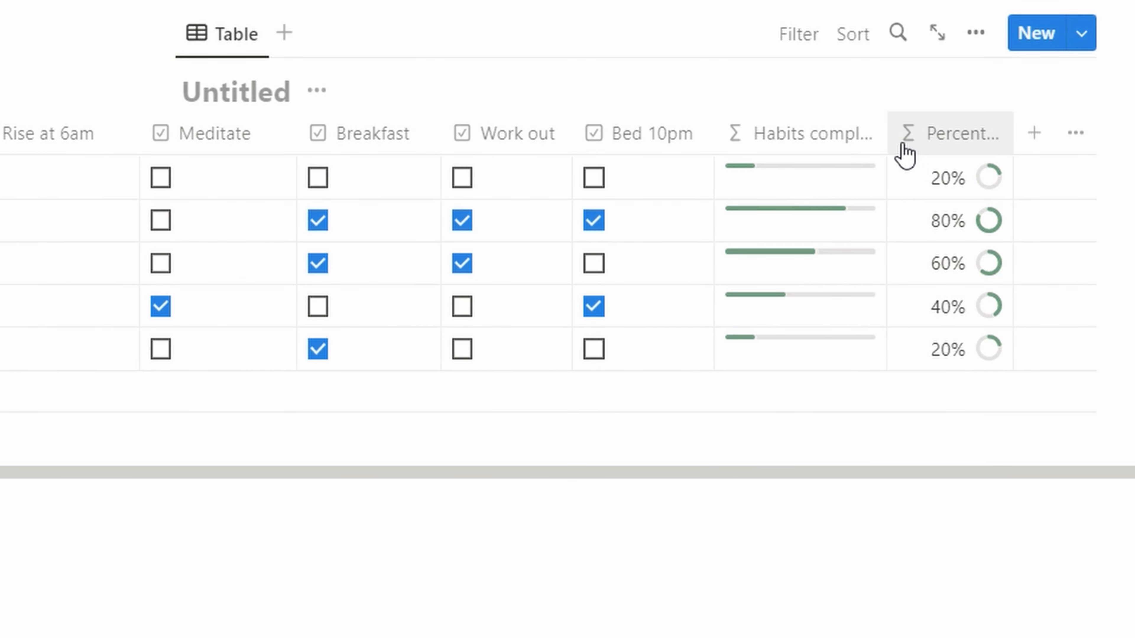
drag(885, 133, 851, 143)
Tick Meditate, Breakfast and Bed 10pm in the first row, and Meditate in the third row.
click(197, 178)
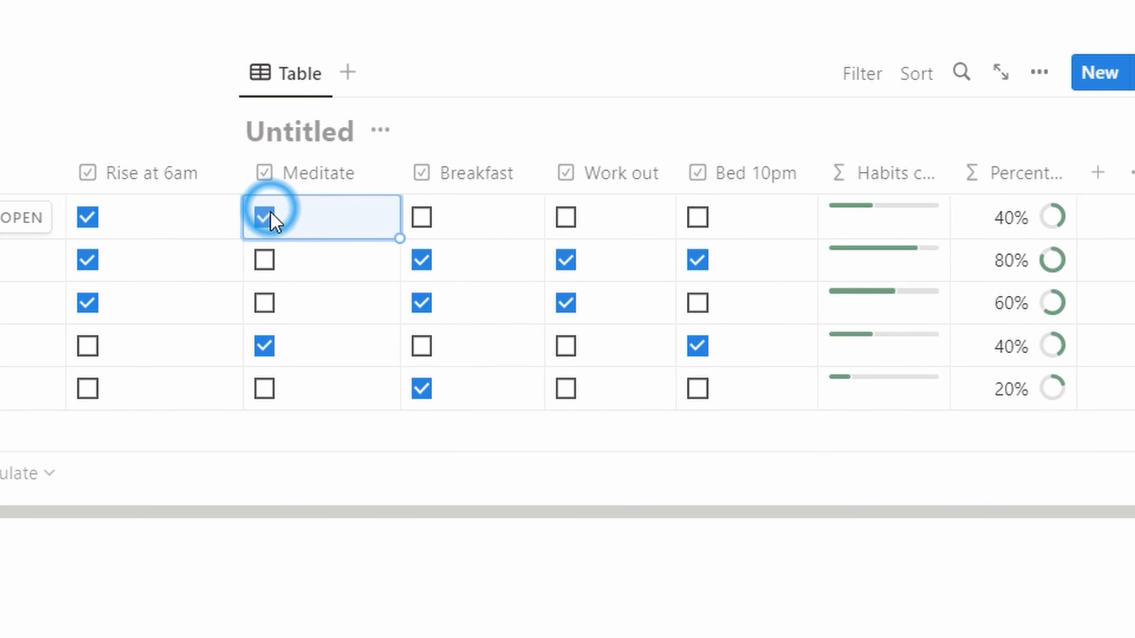
click(354, 178)
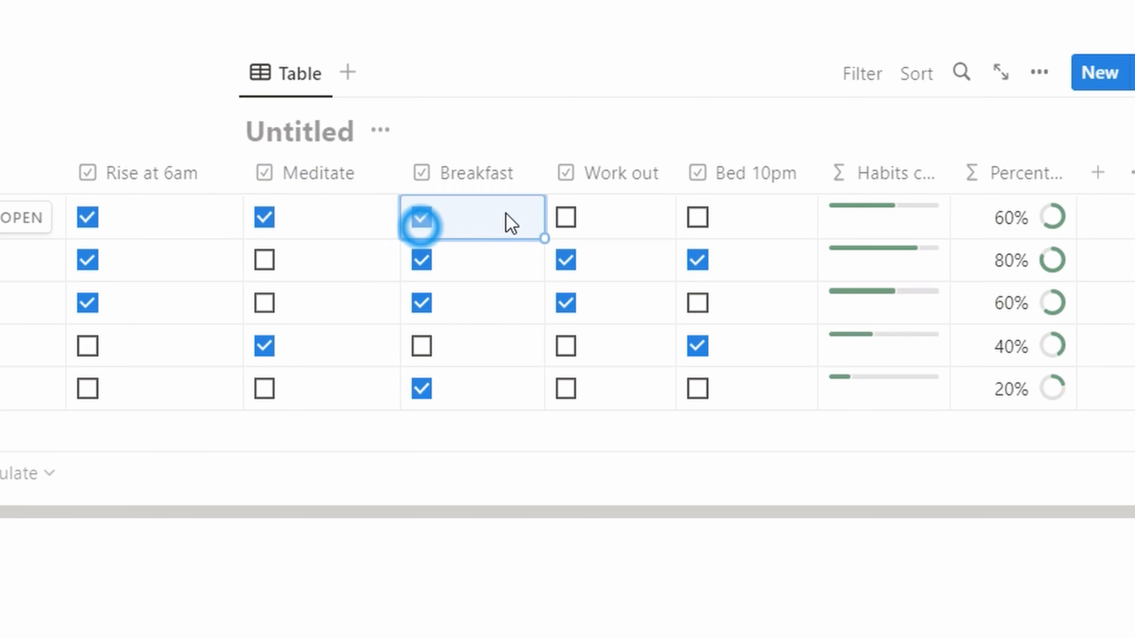
click(695, 218)
click(264, 303)
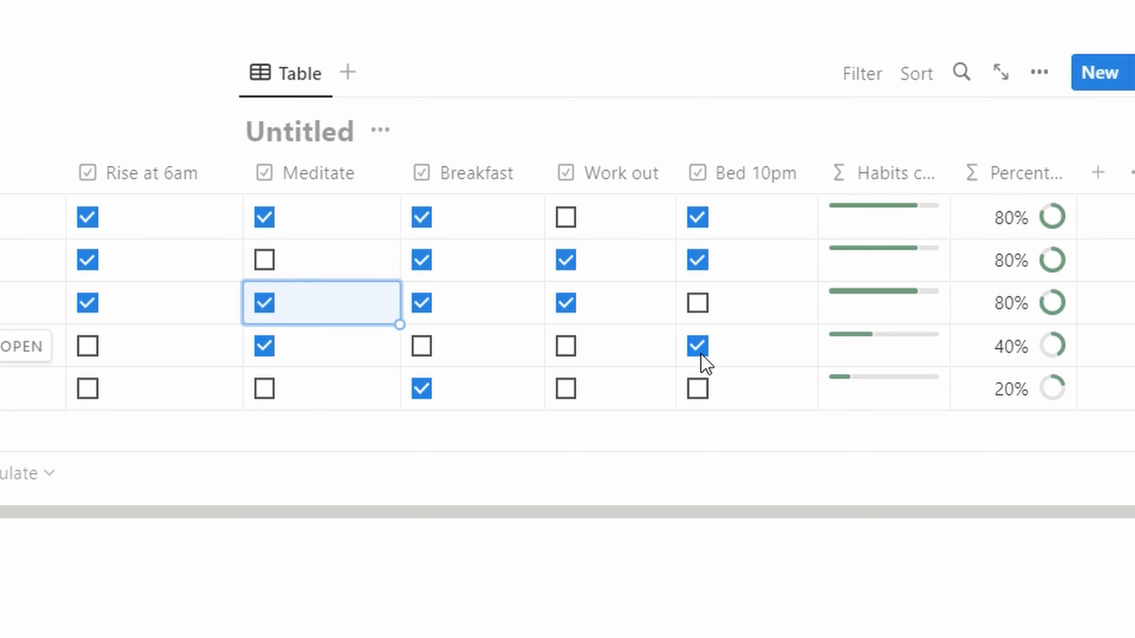
Tick Work out in the Jan 4 row.
click(565, 346)
Name the untitled database "Habits database" and hide its title on the page.
scroll(527, 503, up, 5)
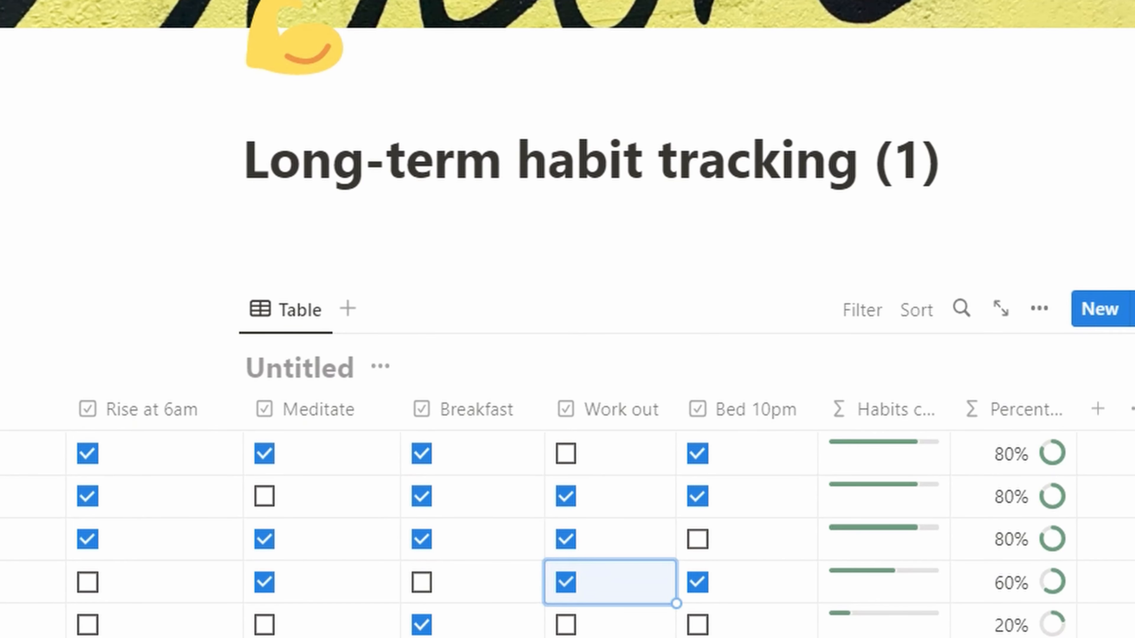
click(293, 354)
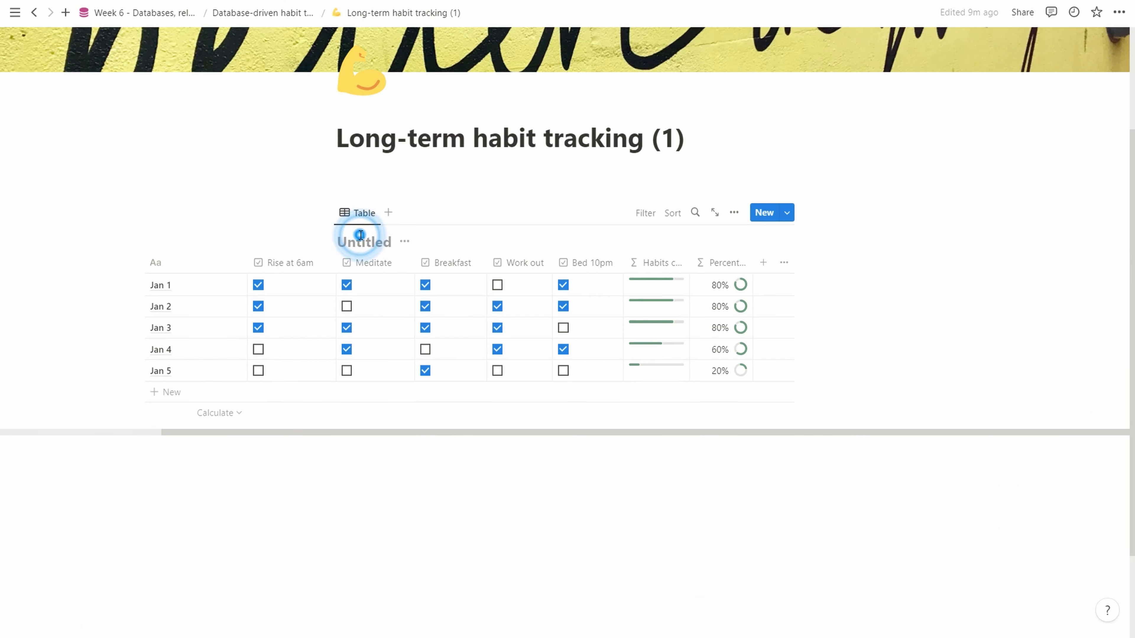
text(Habits database)
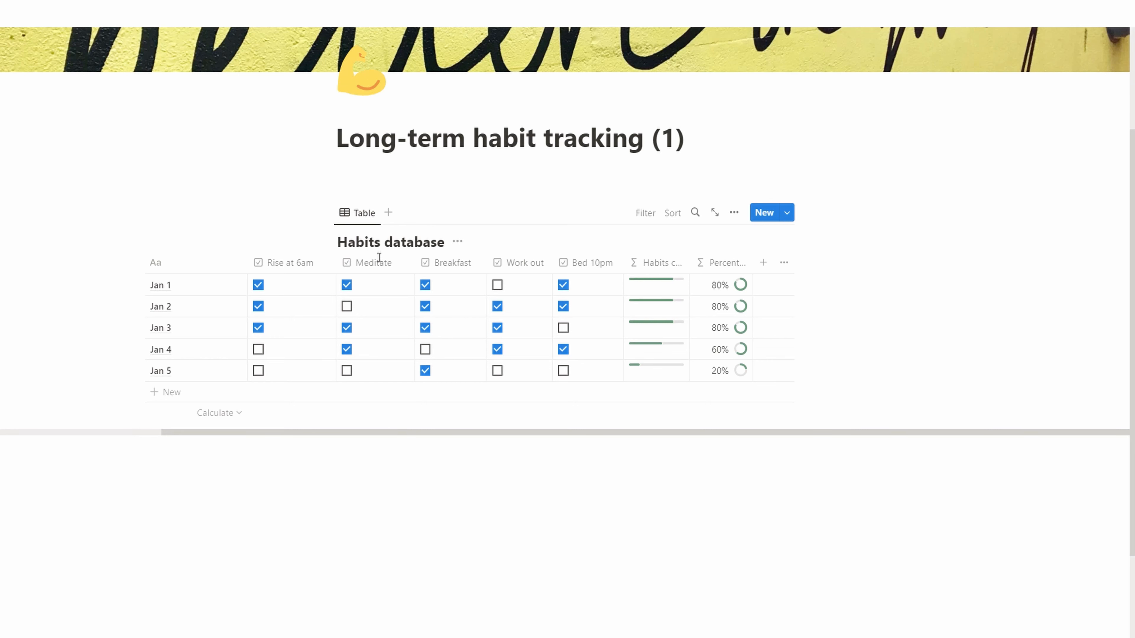
click(457, 242)
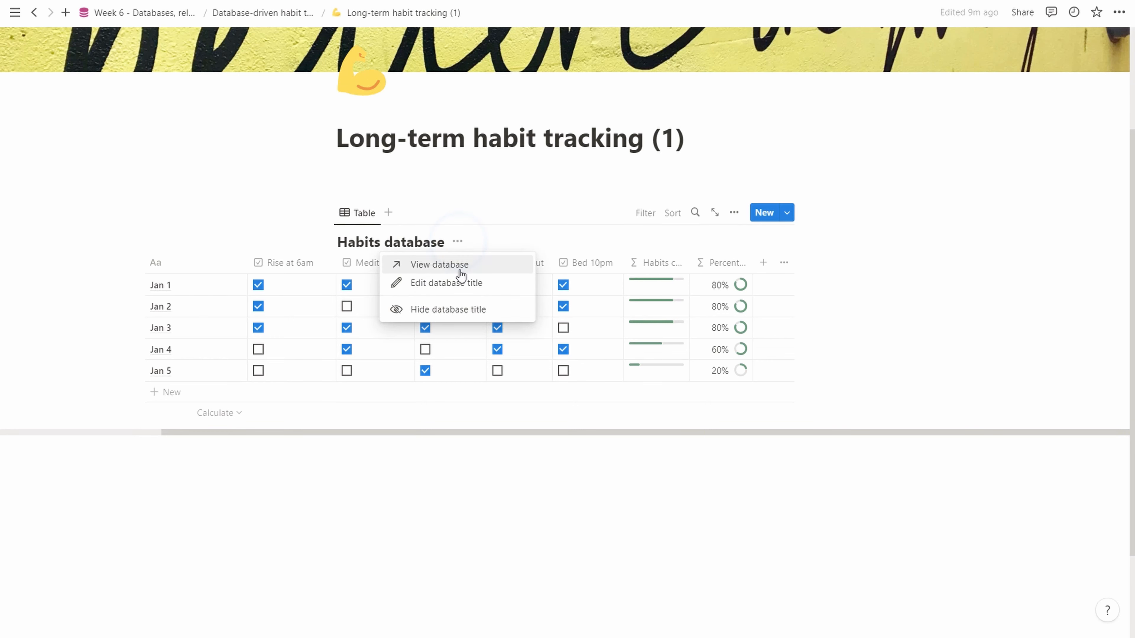
click(463, 308)
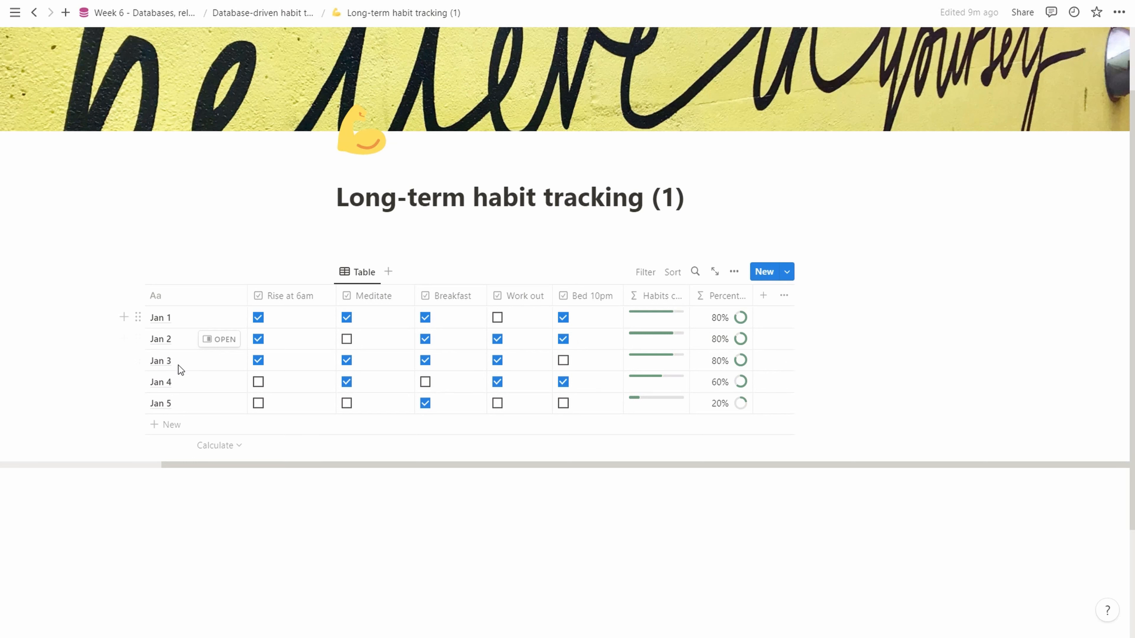
Add a new row named "Jan 6" at the end of the table.
click(176, 424)
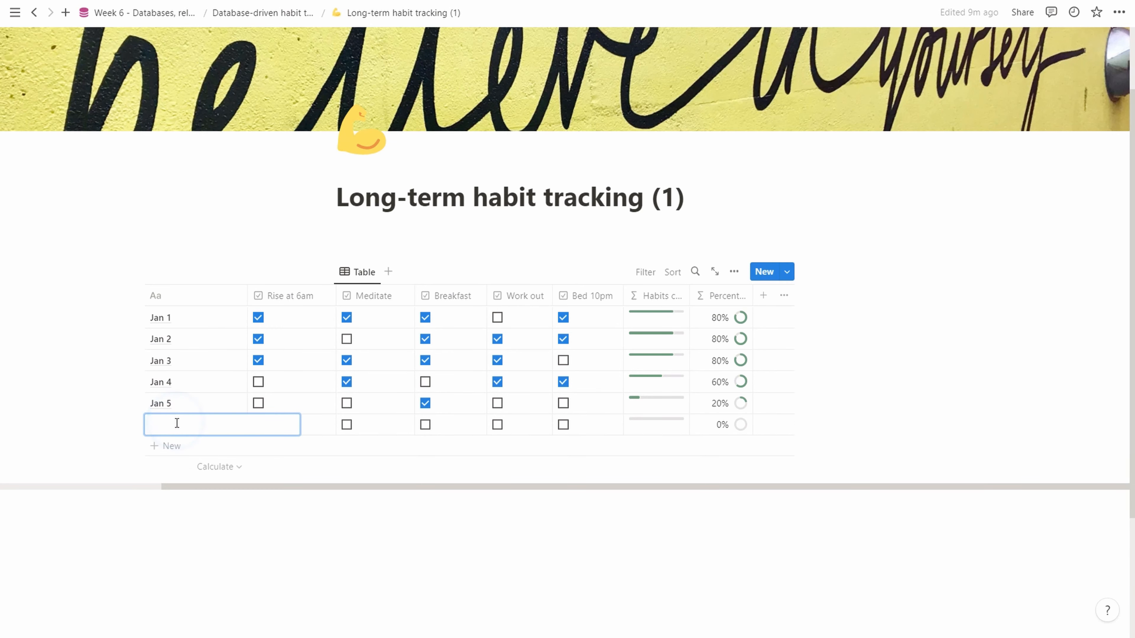
text(Jan 6)
key(Escape)
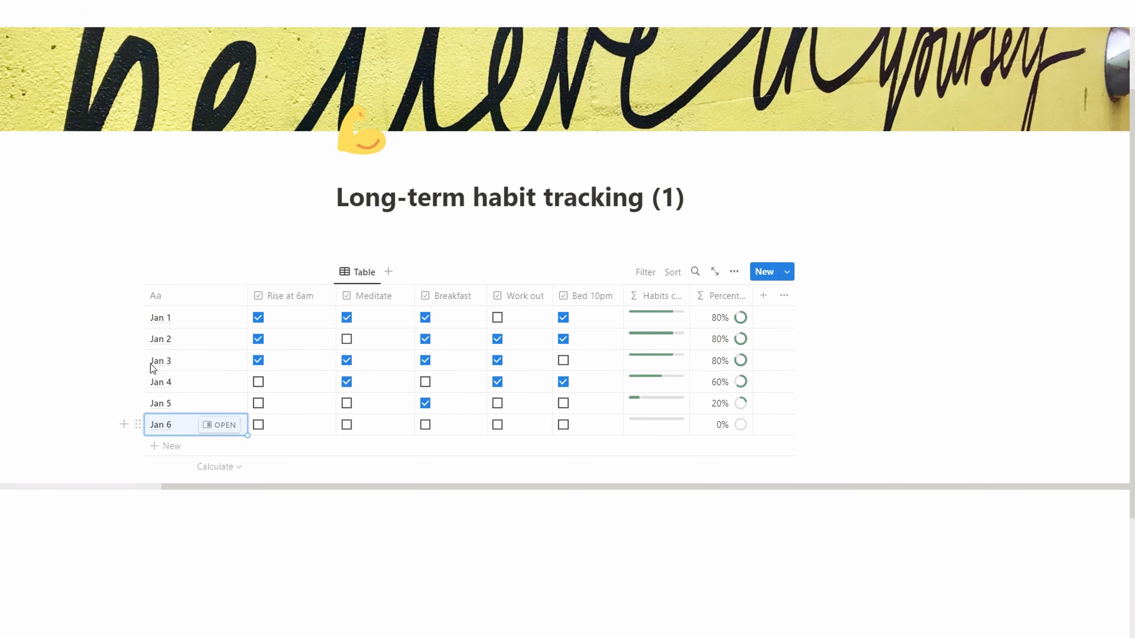
mouse_move(198, 420)
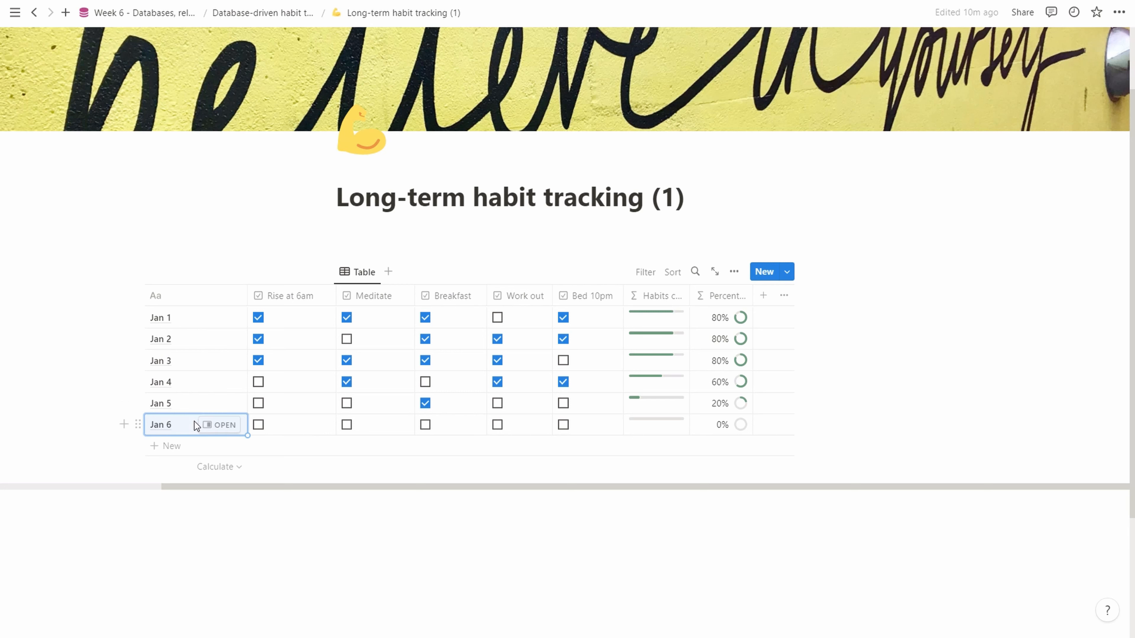
Add a Date property to the habits table as its last column.
click(763, 297)
text(da)
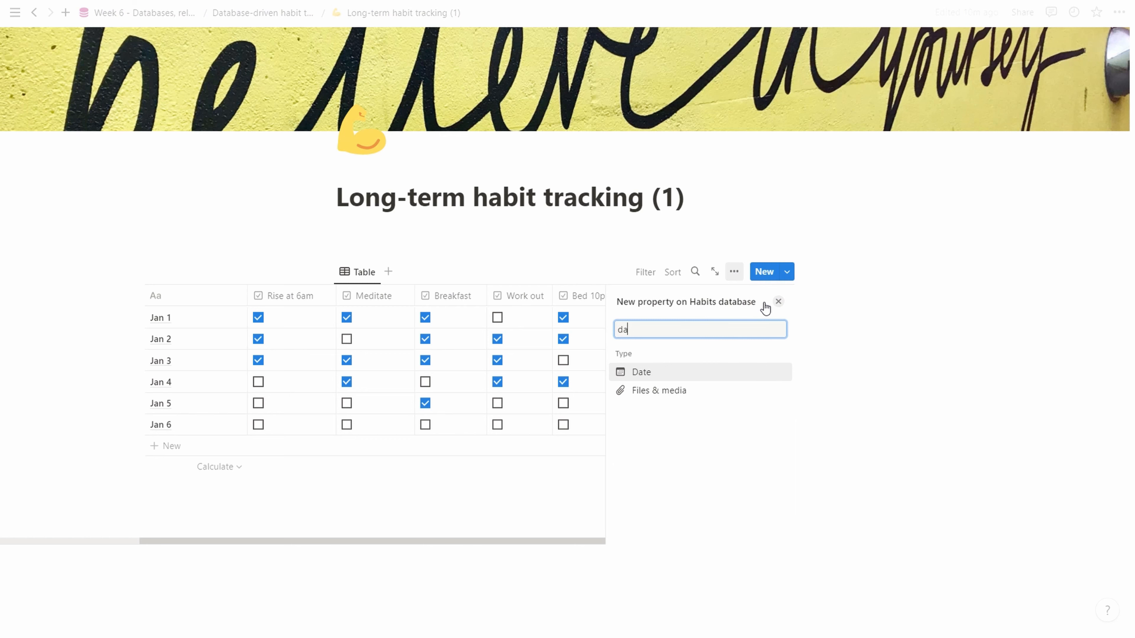
click(676, 371)
click(770, 508)
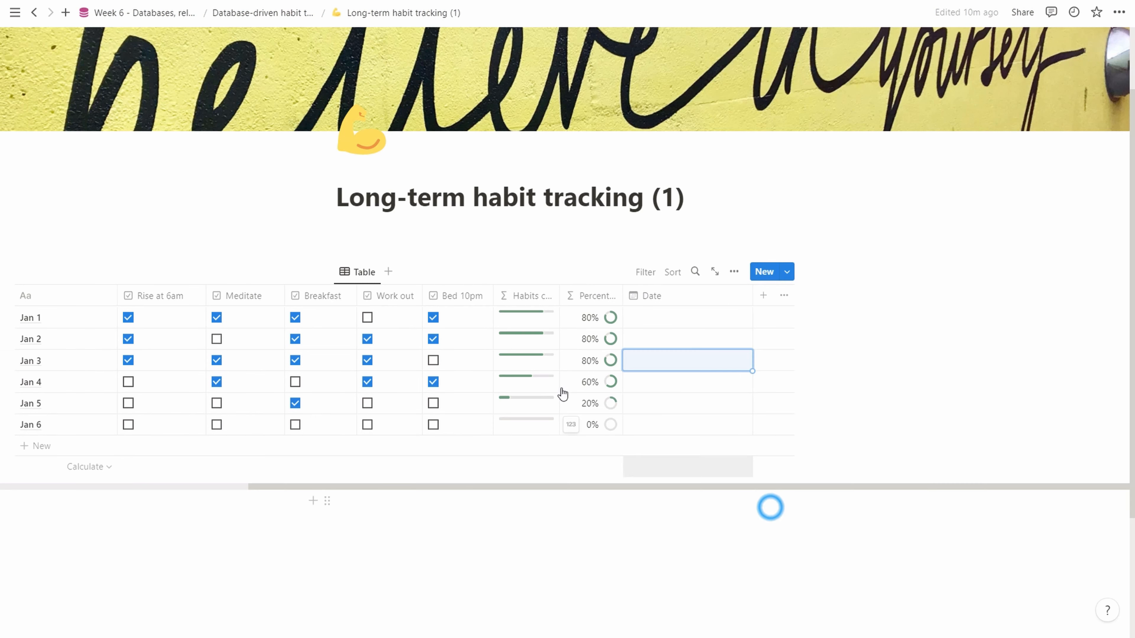
Set the Date to January 1, 2023 for the Jan 1 row and January 2, 2023 for the Jan 2 row.
click(701, 323)
click(771, 358)
key(Escape)
click(663, 348)
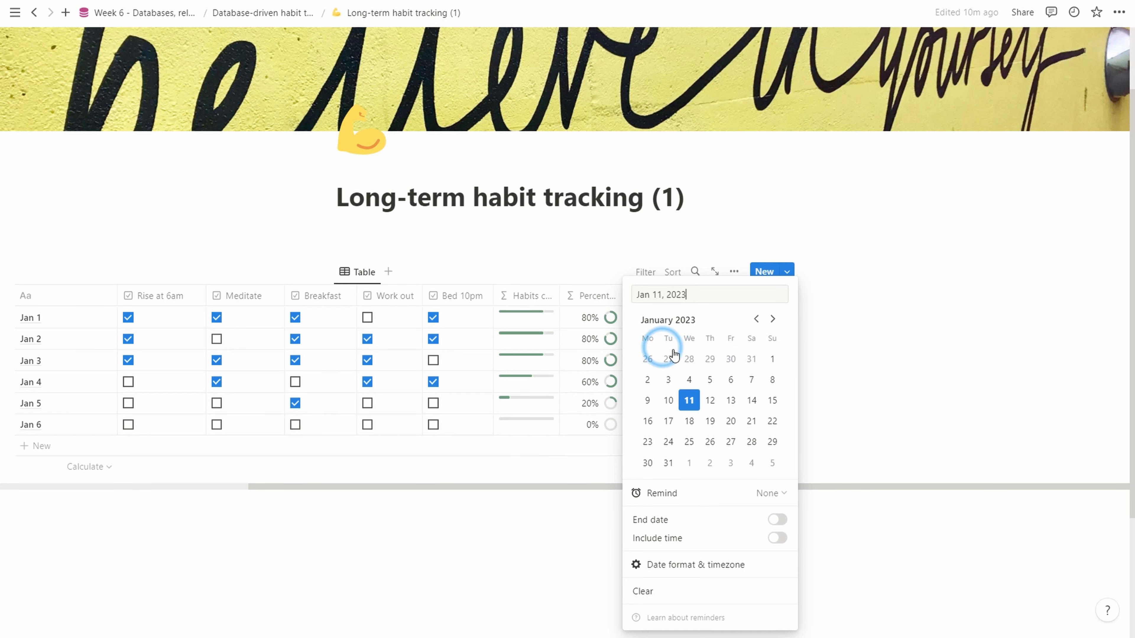
click(646, 379)
key(Escape)
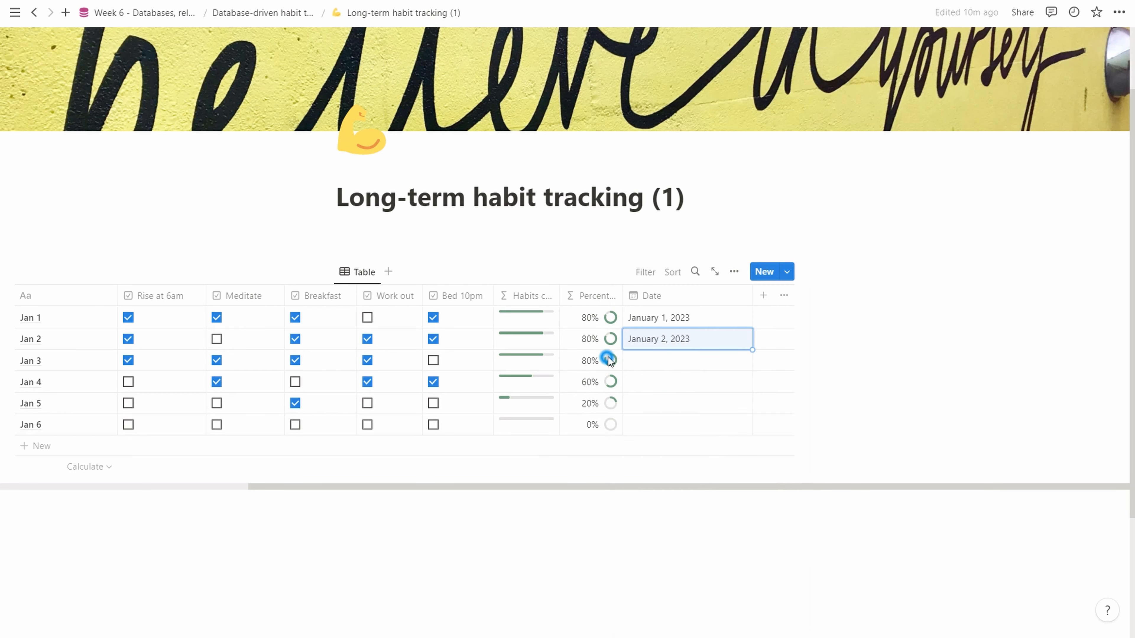
Set the Date to January 3, 2023 for the Jan 3 row and January 4, 2023 for the Jan 4 row.
click(645, 360)
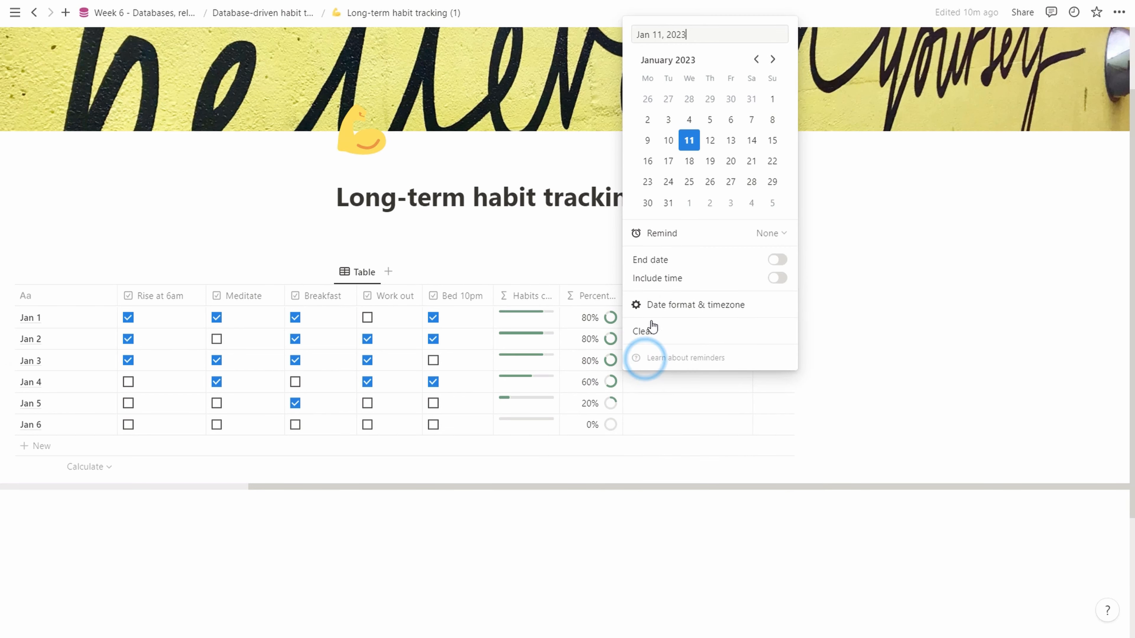
click(669, 120)
click(657, 383)
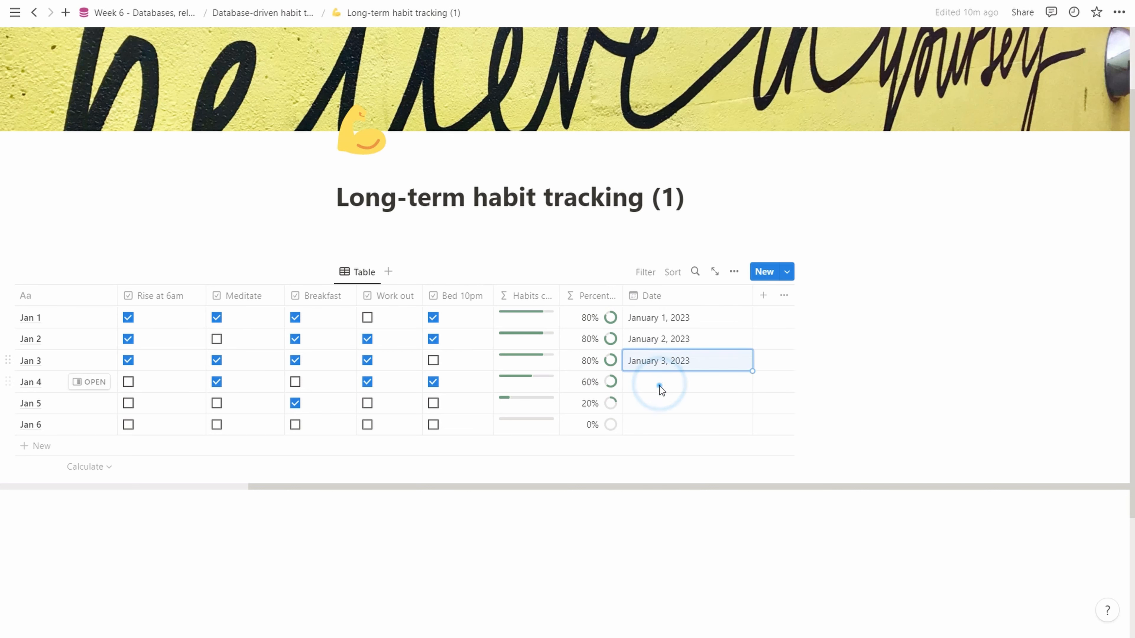
click(657, 382)
click(687, 141)
click(677, 420)
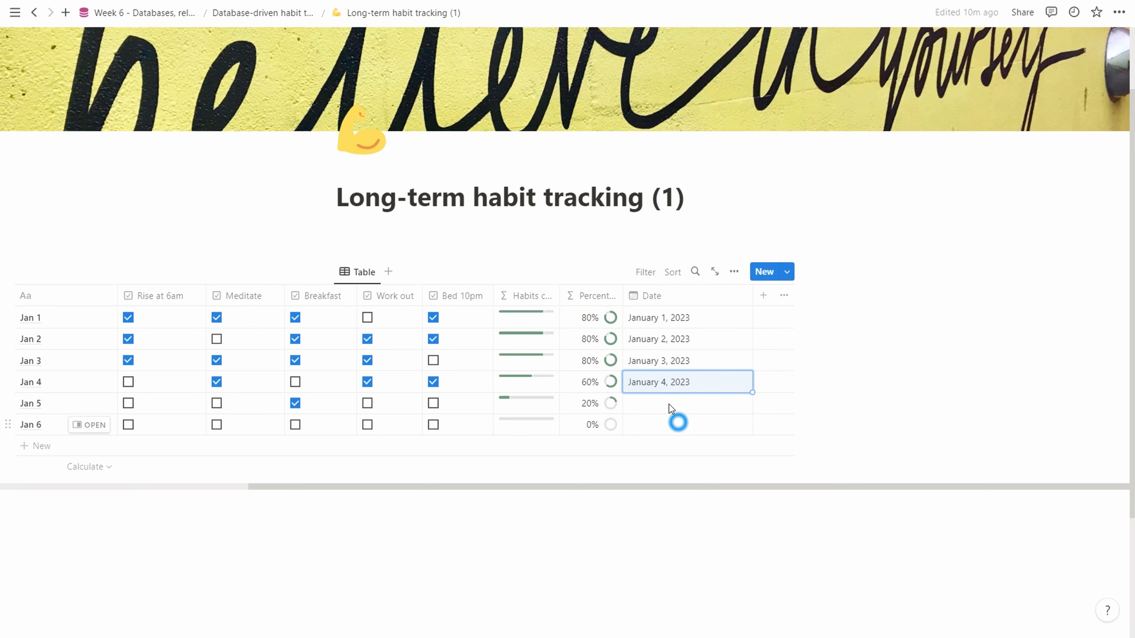
Set the Date to January 5, 2023 for the Jan 5 row and January 6, 2023 for the Jan 6 row.
click(666, 402)
click(709, 162)
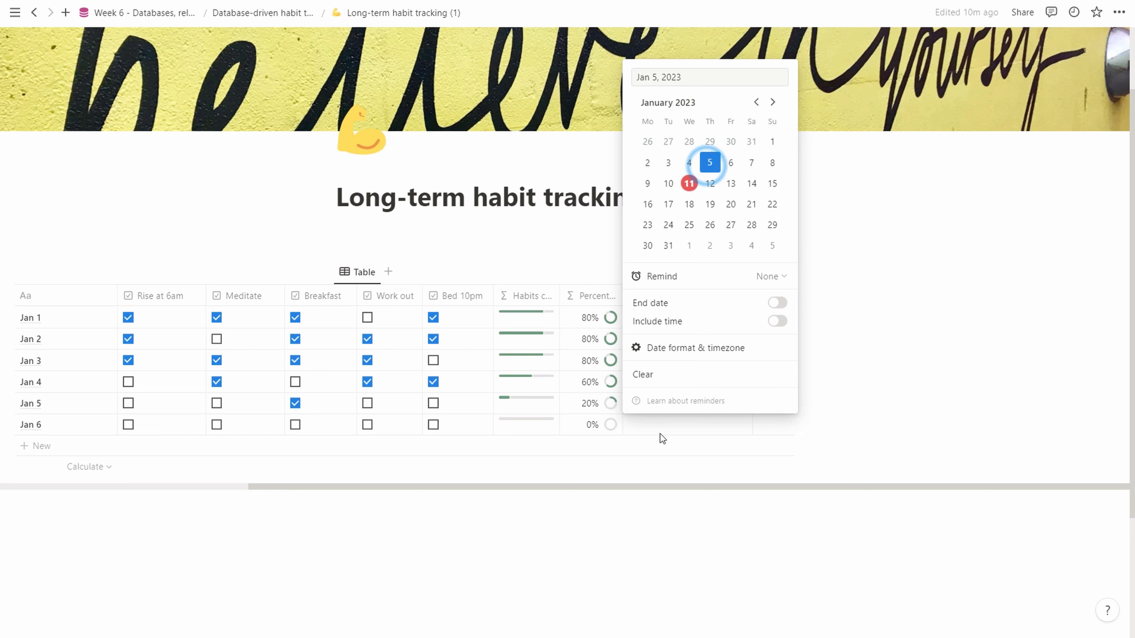
click(662, 437)
click(664, 422)
click(731, 184)
click(705, 482)
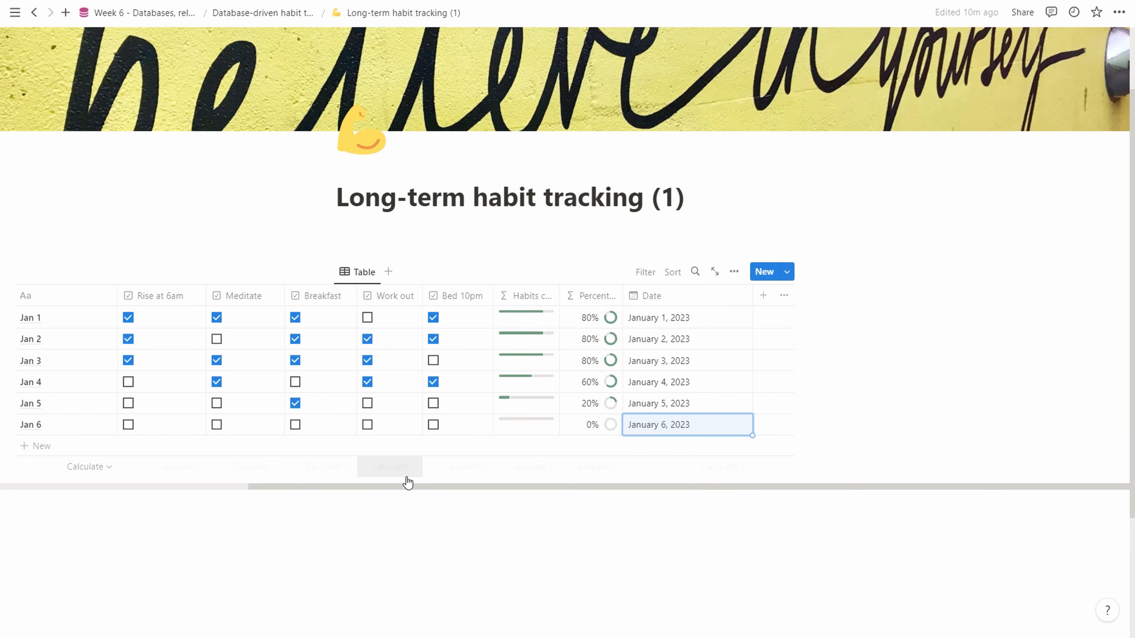
Add an unnamed blank row below the Jan 6 row.
click(45, 446)
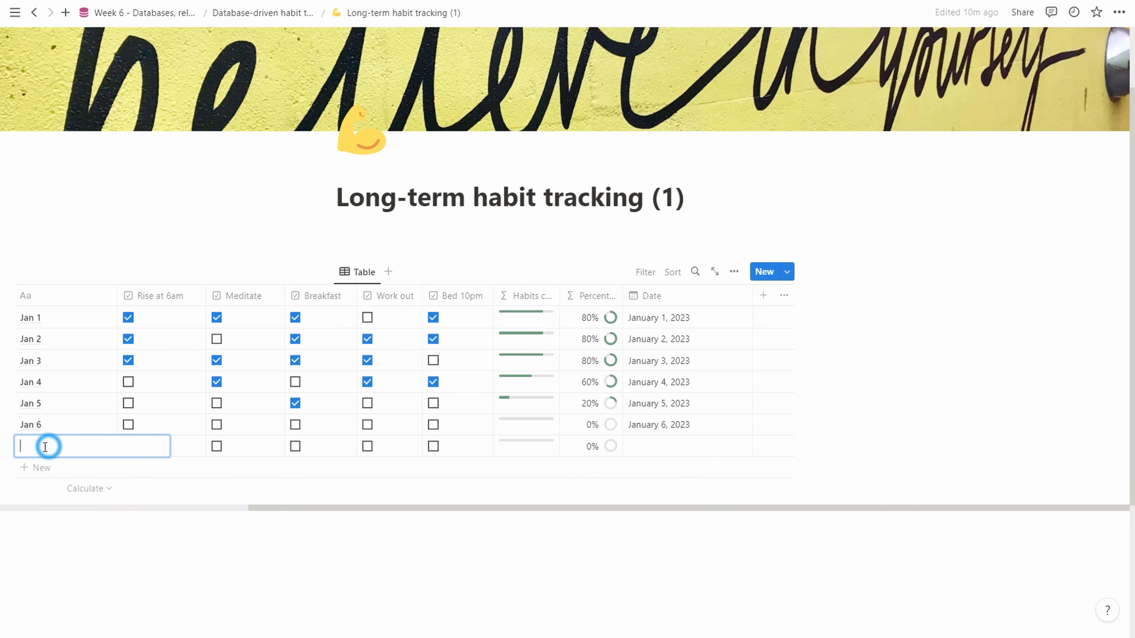
key(Escape)
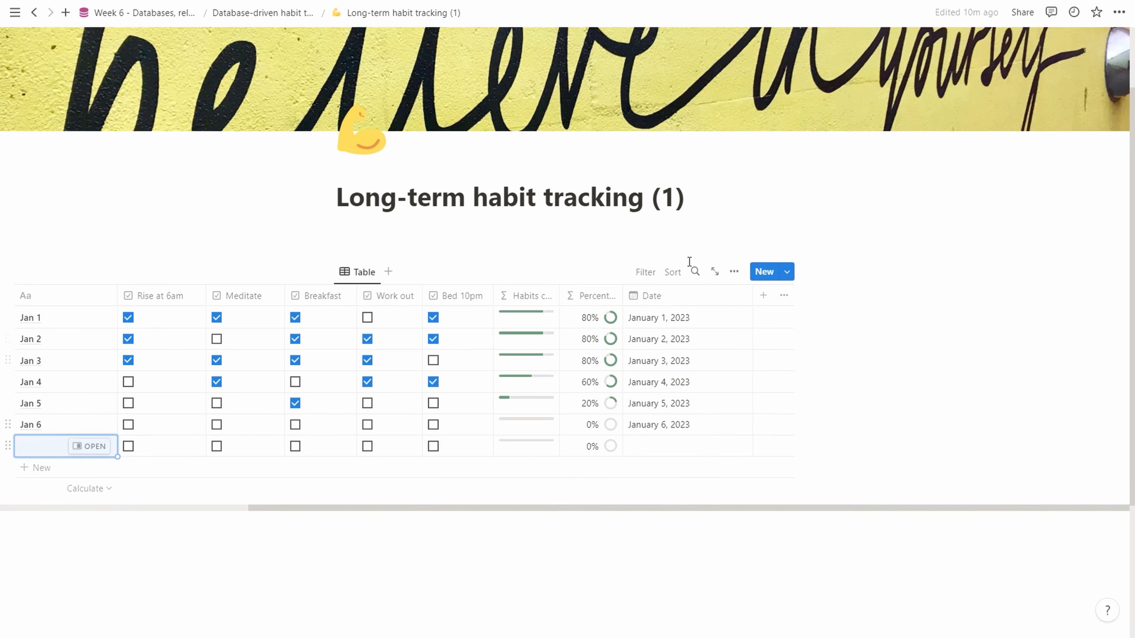
Add a Created time property to the habits table and hide it in the table view.
click(764, 296)
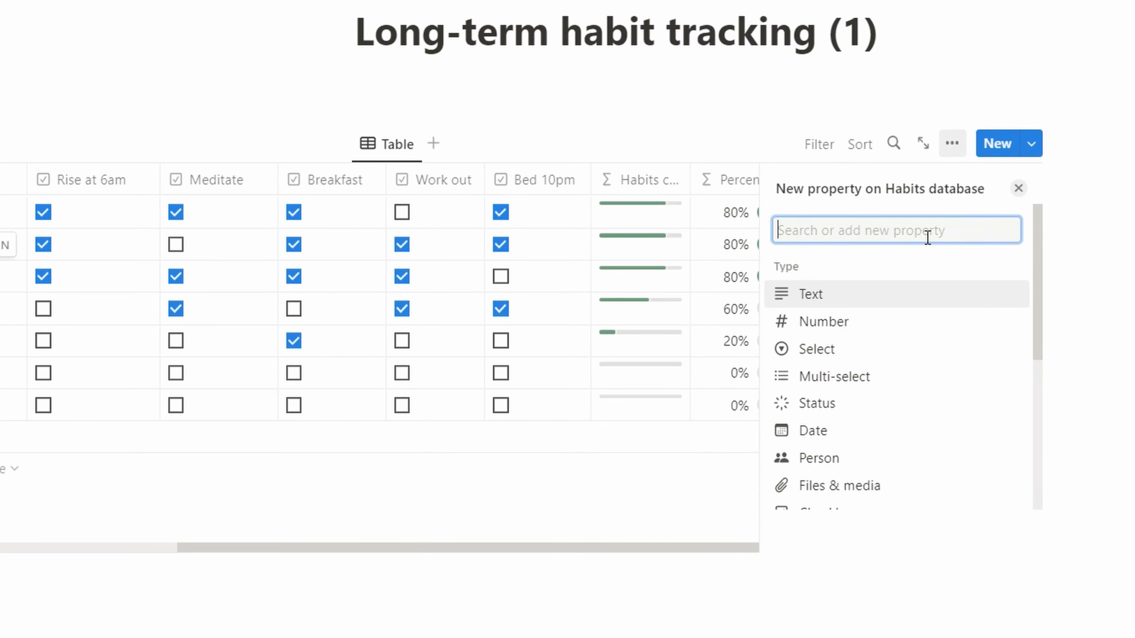
text(creat)
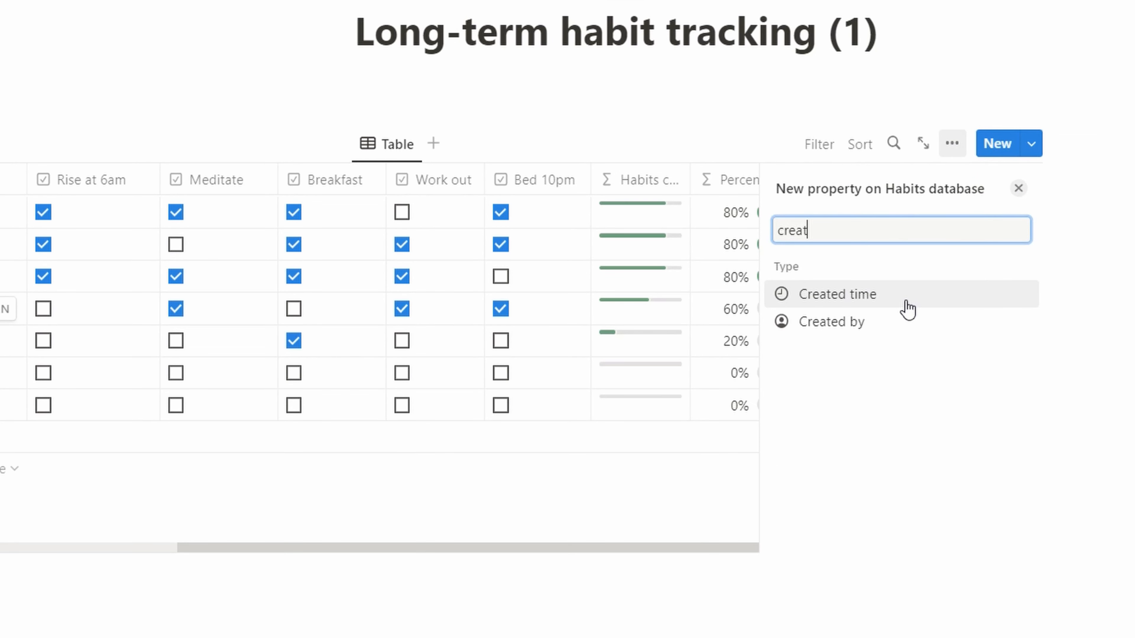
click(907, 309)
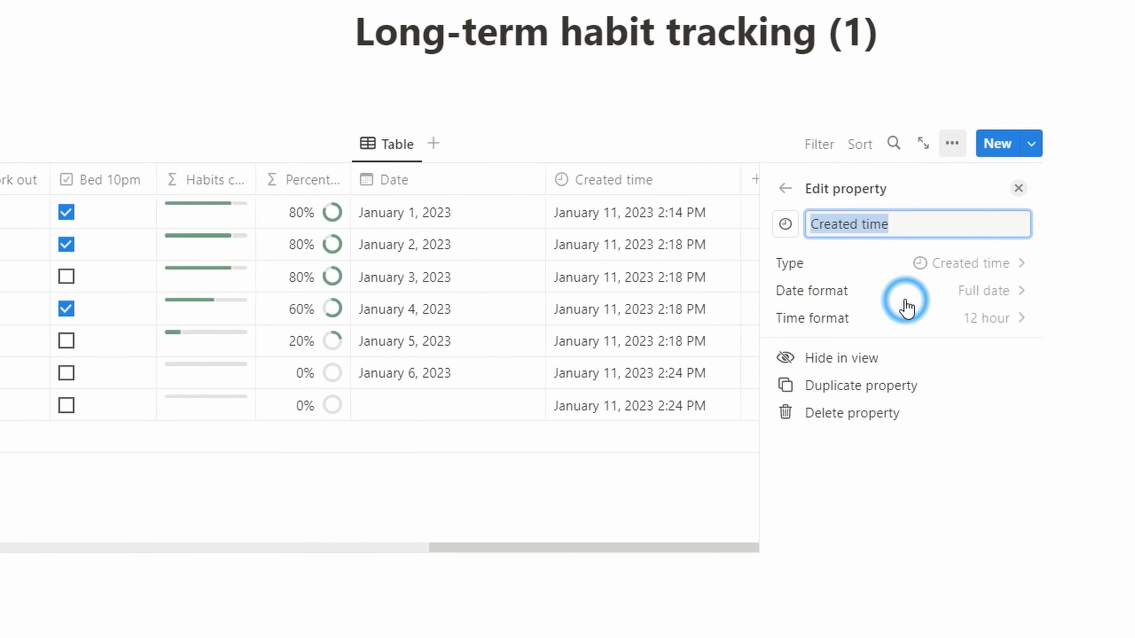
click(567, 507)
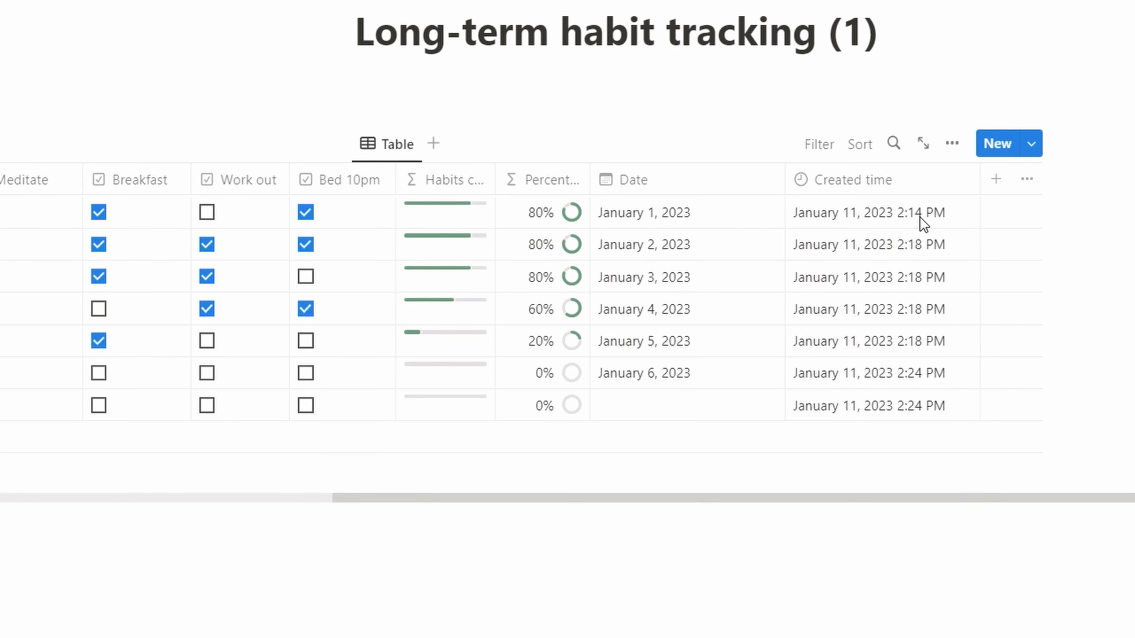
click(913, 178)
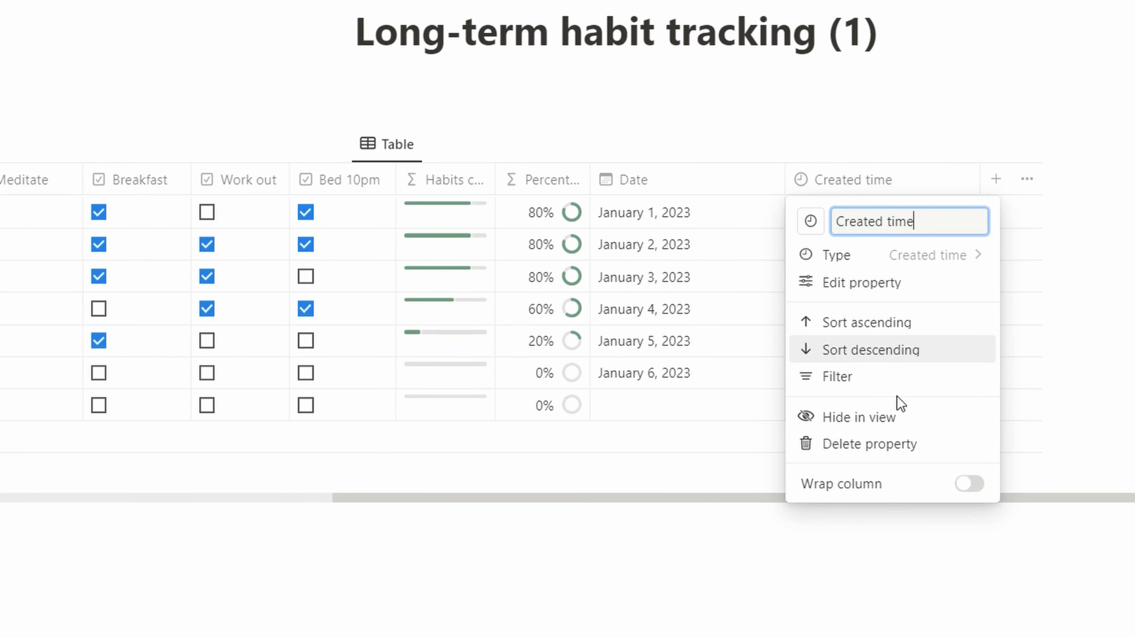
click(883, 419)
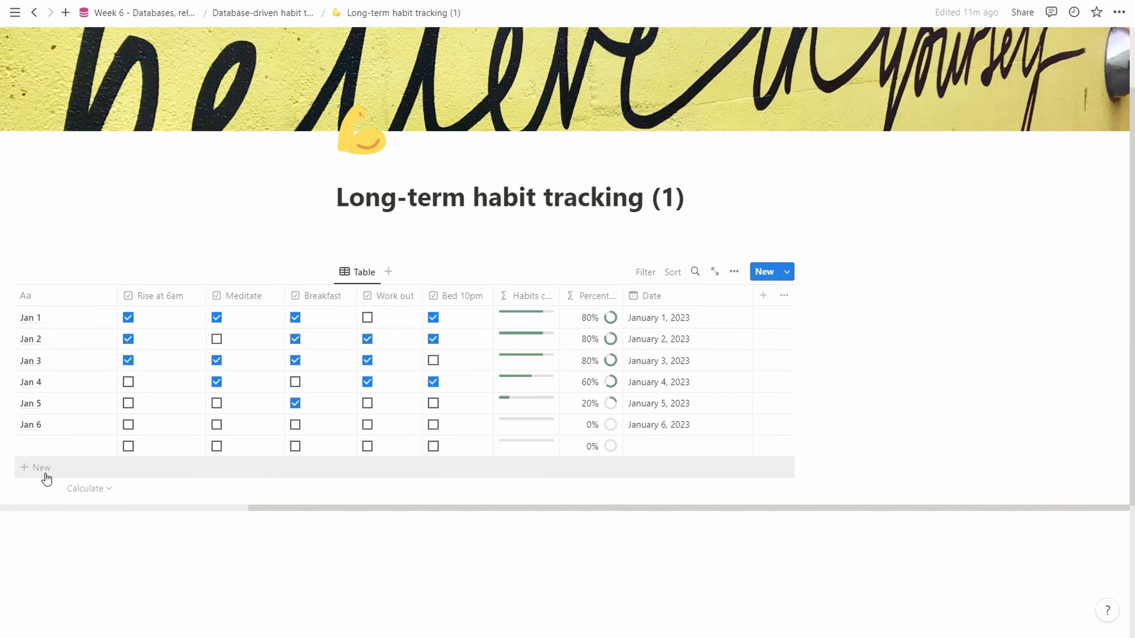
Create a database template titled "New habit day" with its Date set to January 11, 2023.
click(786, 271)
click(735, 357)
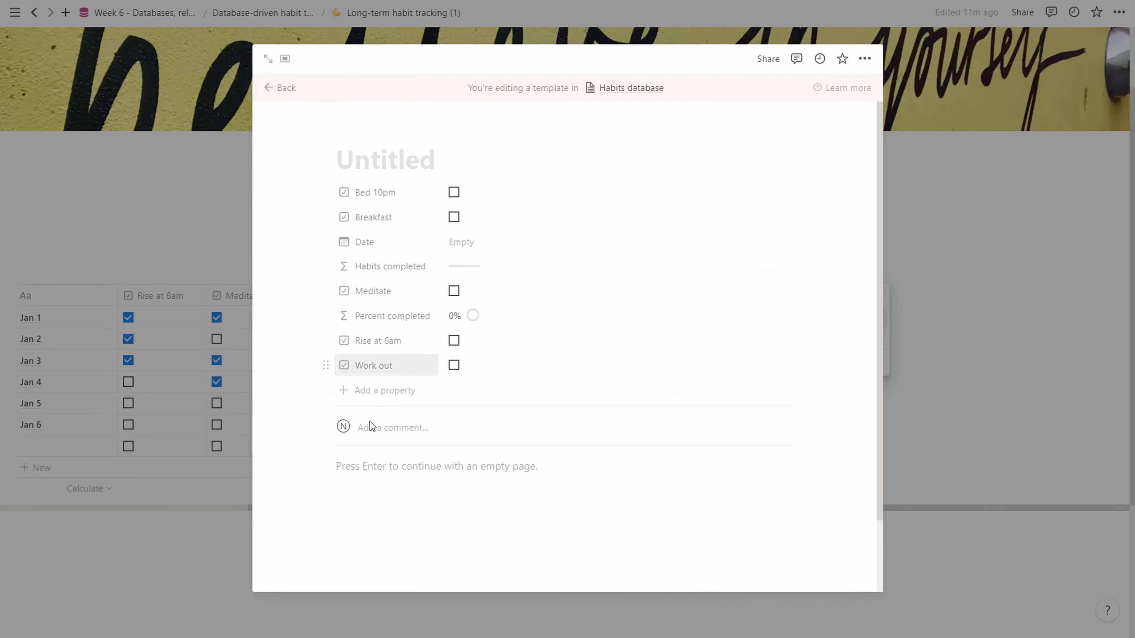
click(467, 241)
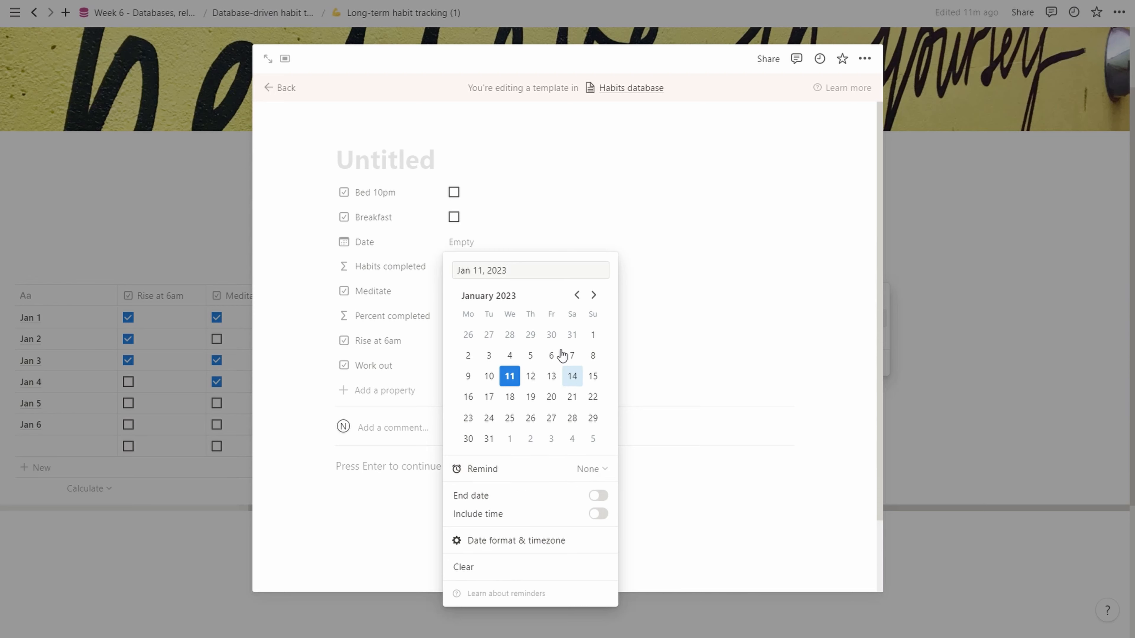
key(Return)
click(362, 170)
text(New habit day)
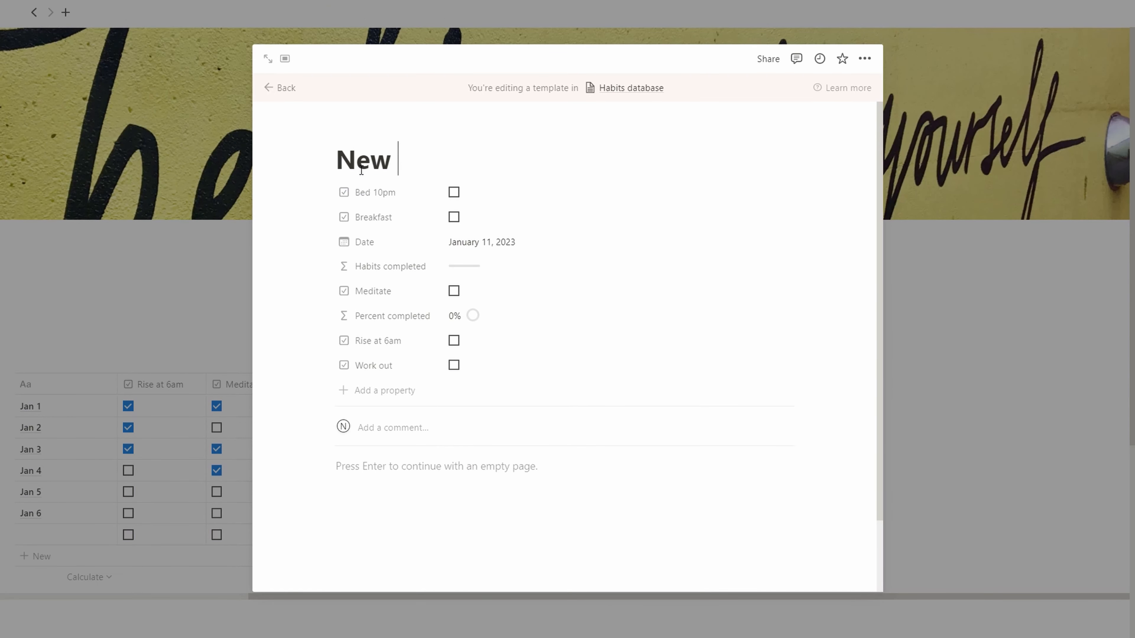
click(268, 88)
Add two entries to the habits table from the New habit day template.
click(787, 361)
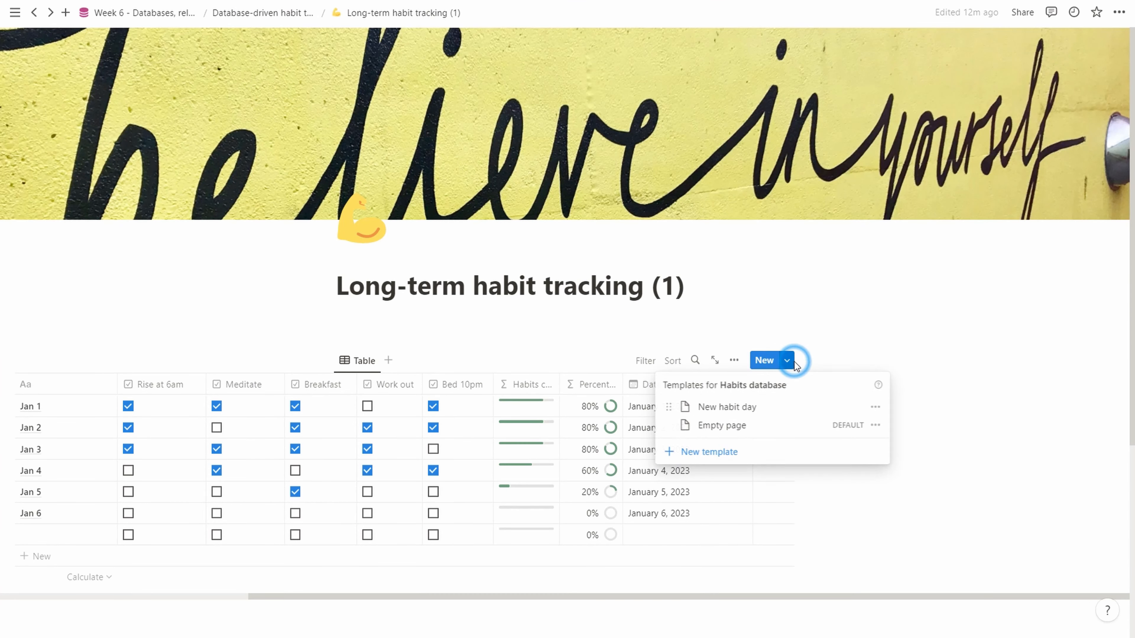
click(773, 416)
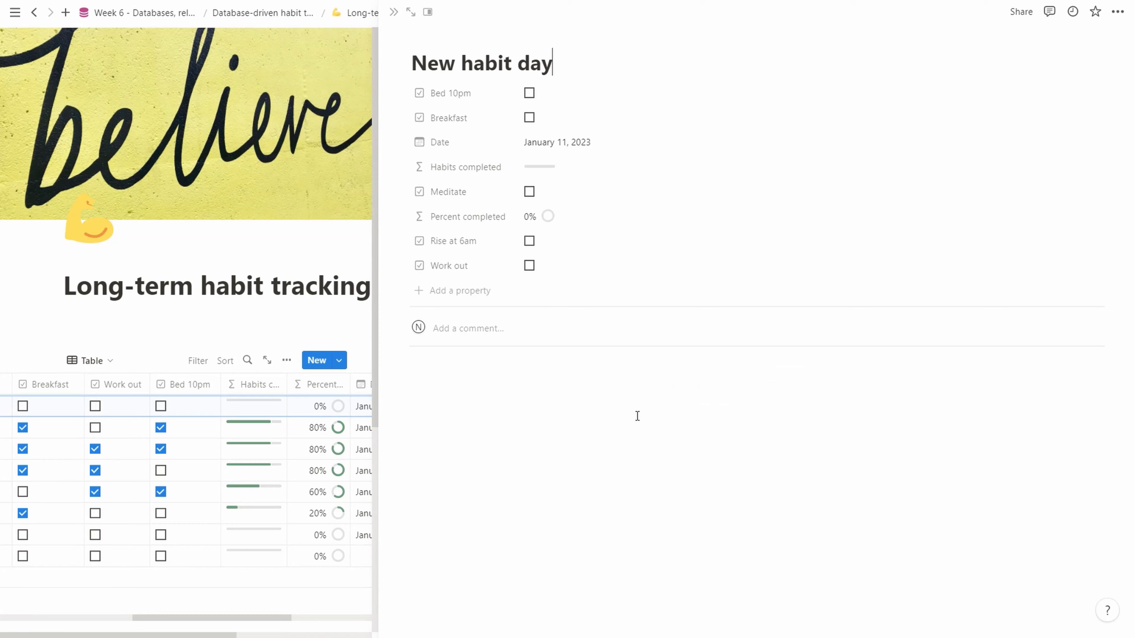
key(Escape)
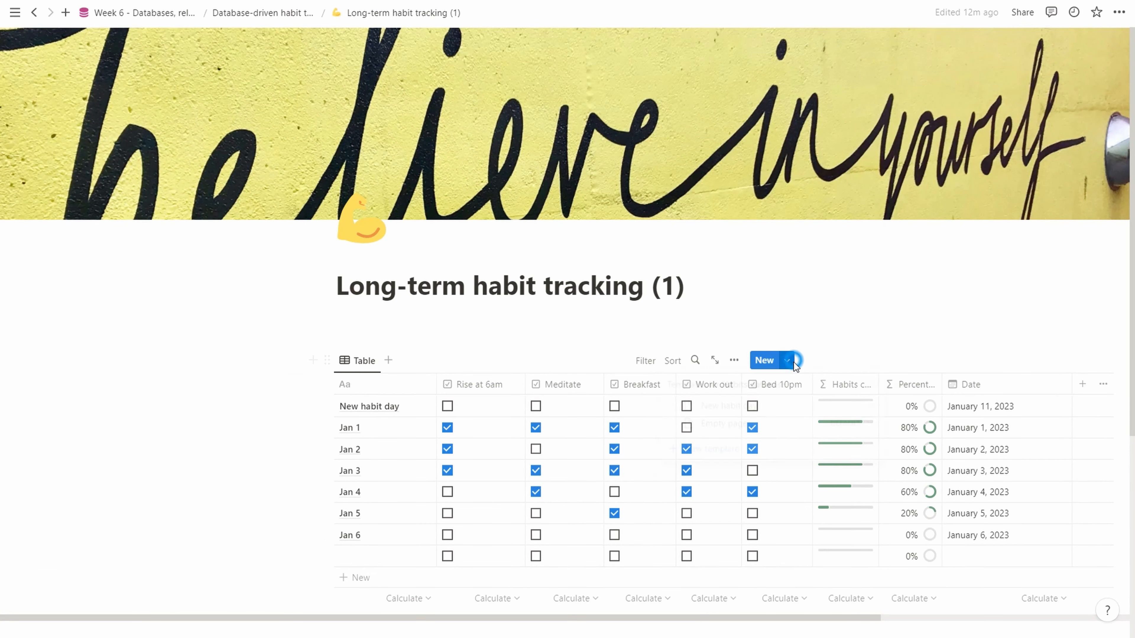
click(775, 413)
key(Escape)
scroll(393, 551, down, 3)
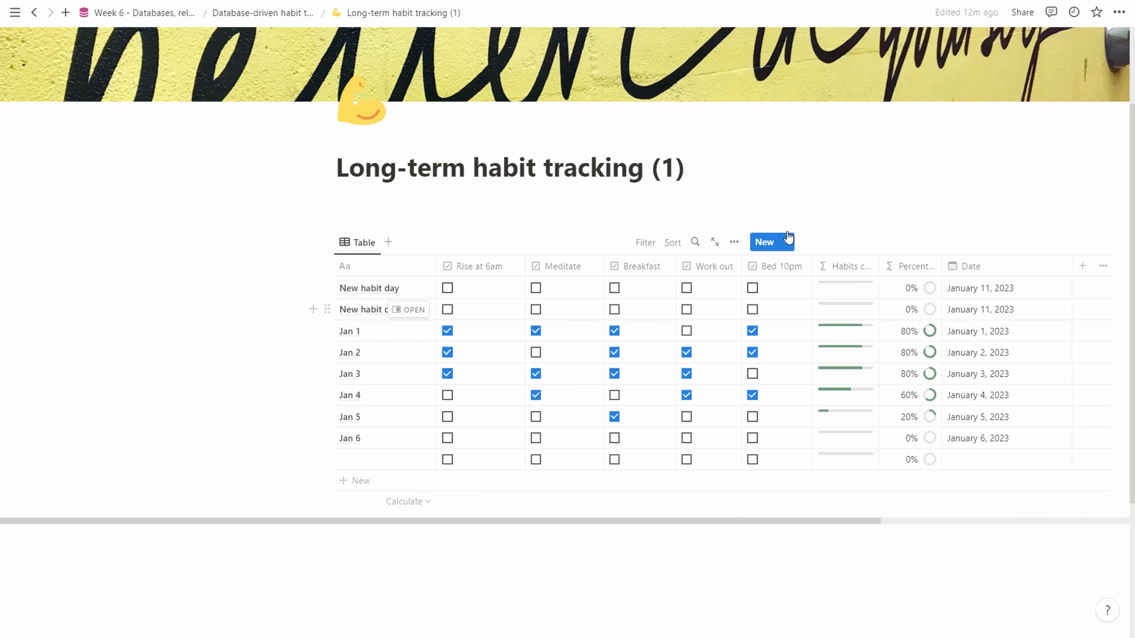
Clear the Date value in the New habit day template.
click(787, 243)
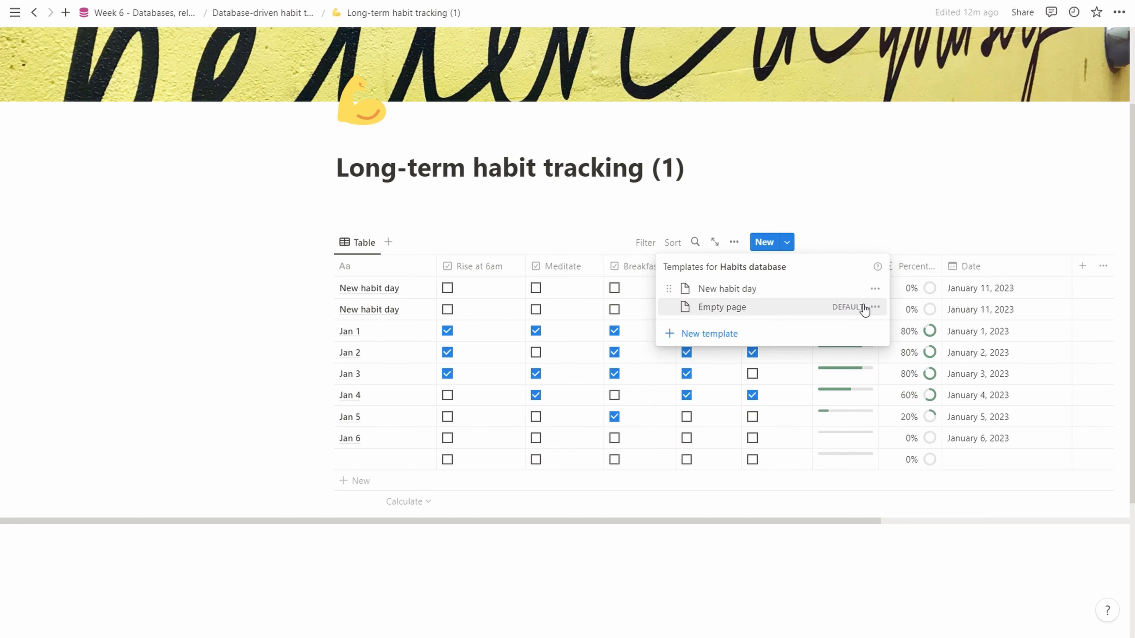
click(874, 307)
click(668, 311)
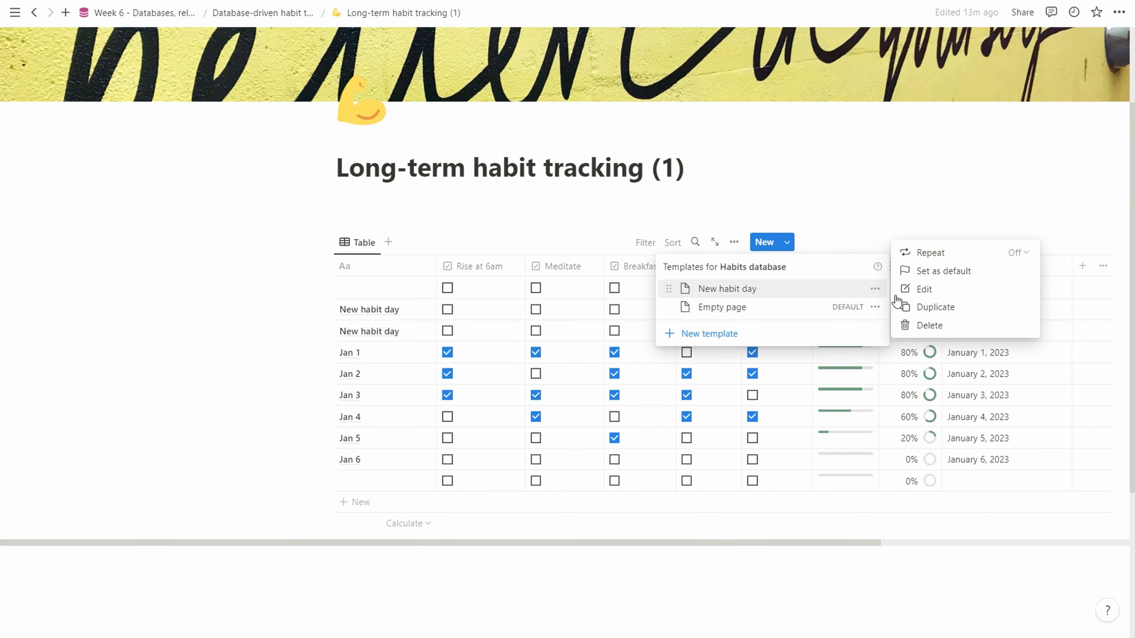
click(901, 289)
click(519, 245)
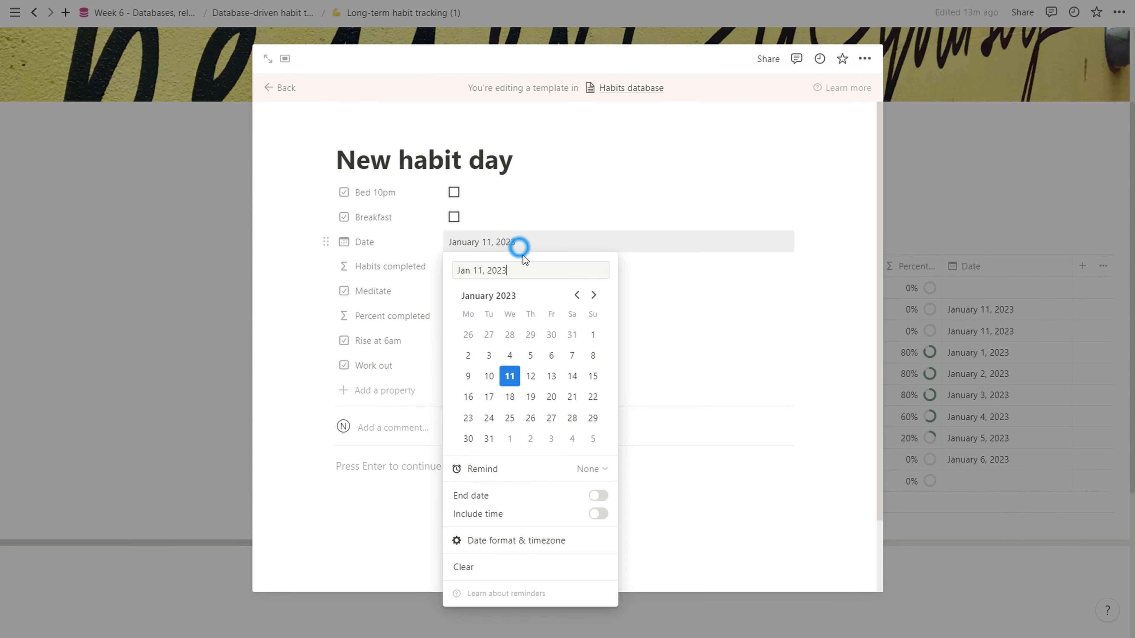
click(464, 567)
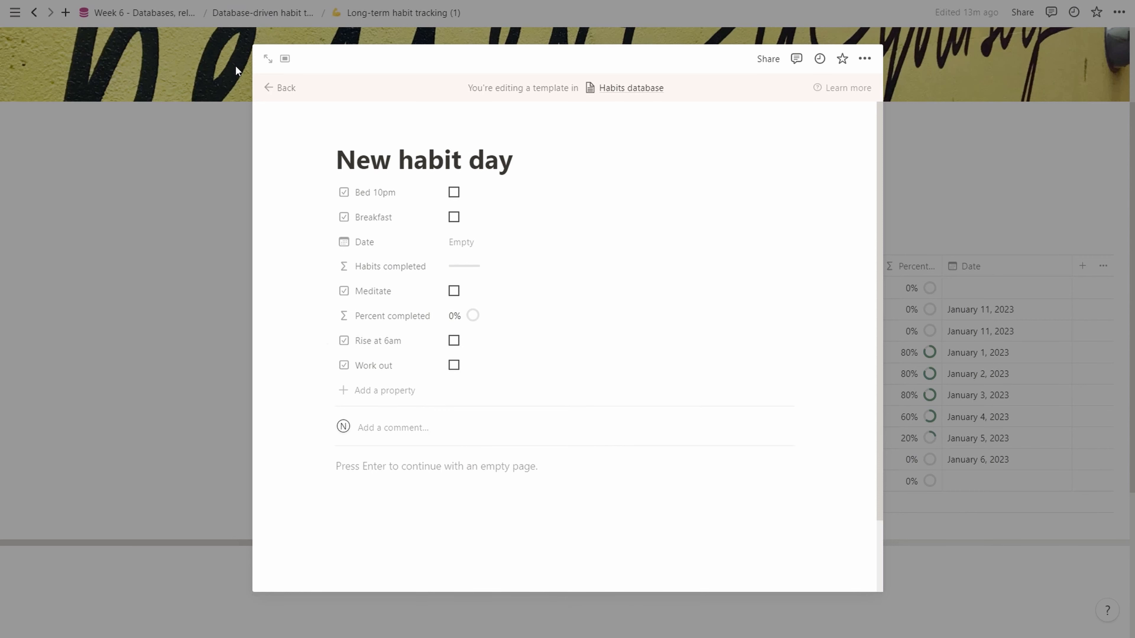
click(107, 389)
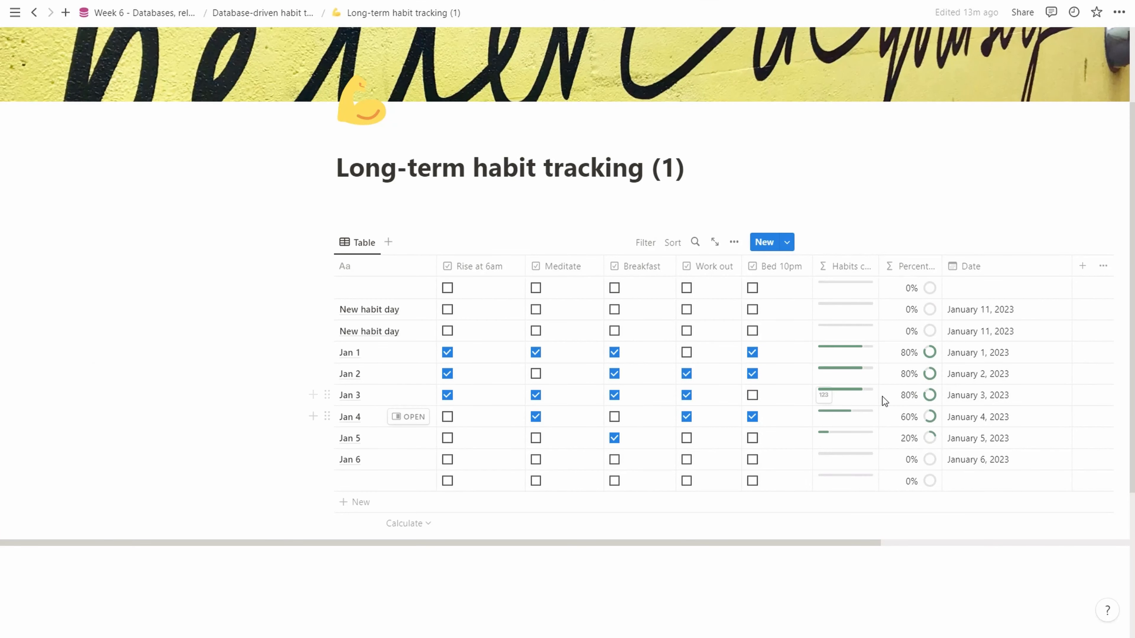
Add an entry to the habits table from the New habit day template and close its page.
click(788, 242)
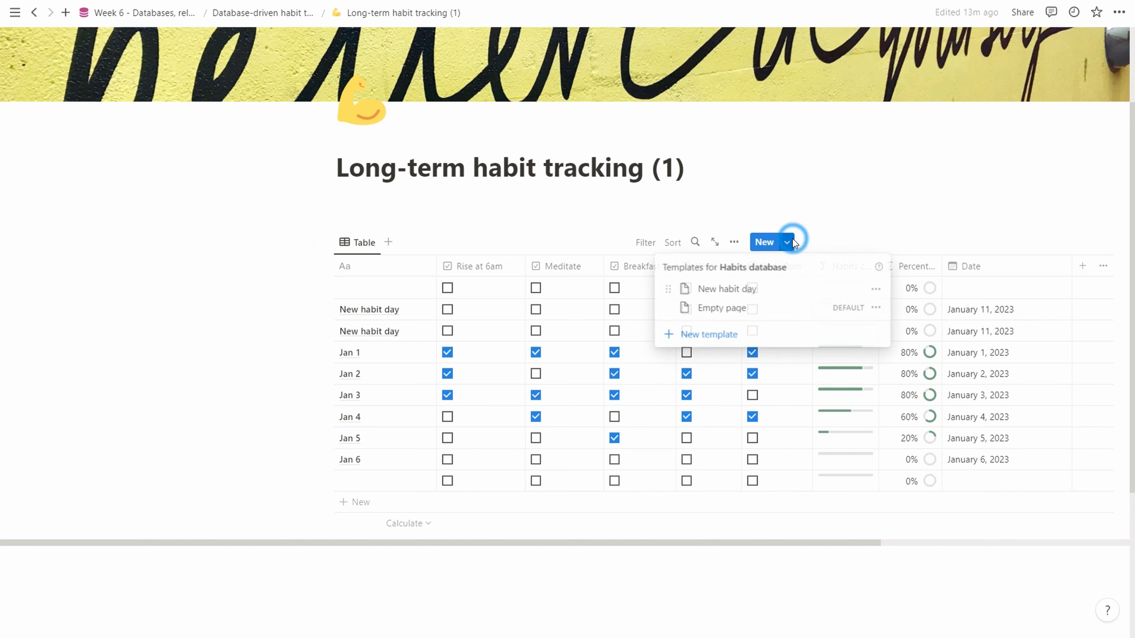
click(740, 289)
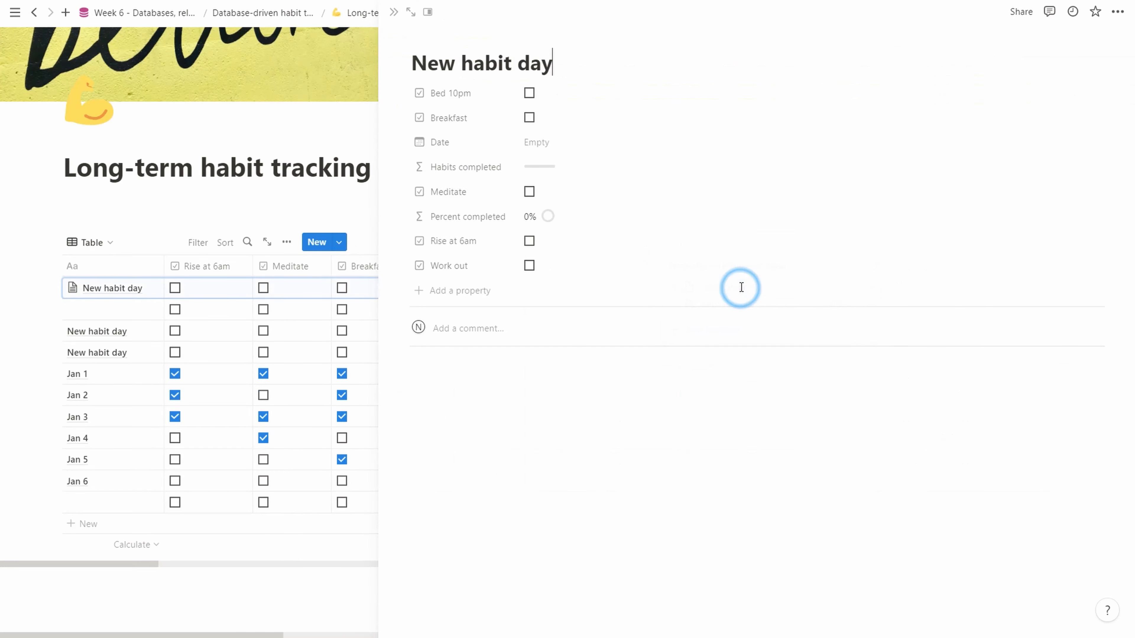
click(264, 603)
scroll(1053, 189, down, 1)
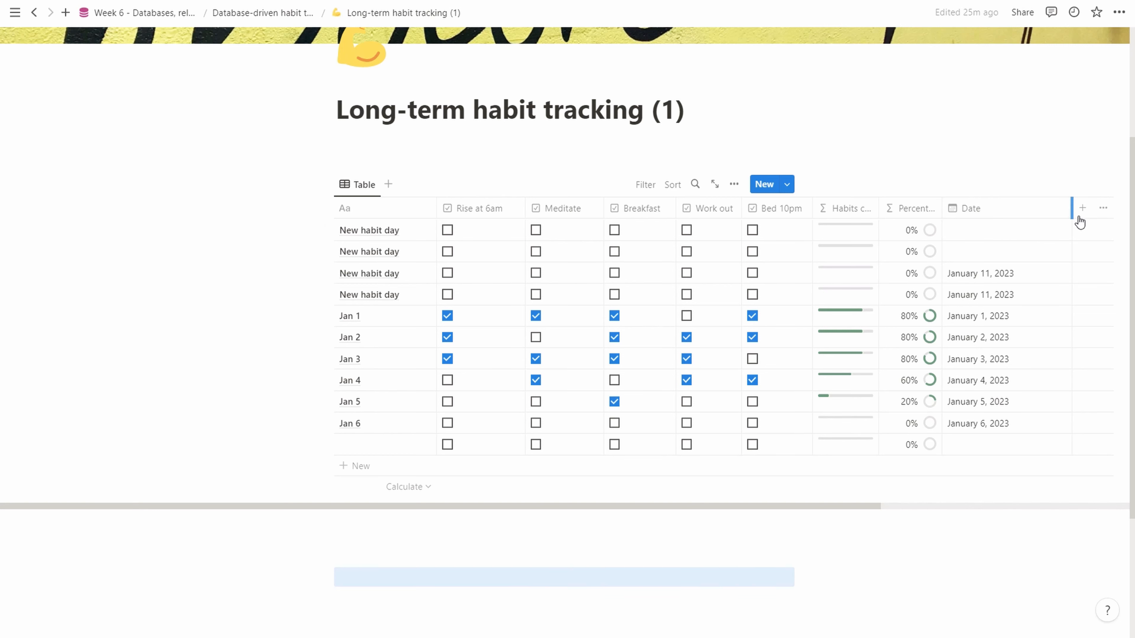
click(1086, 210)
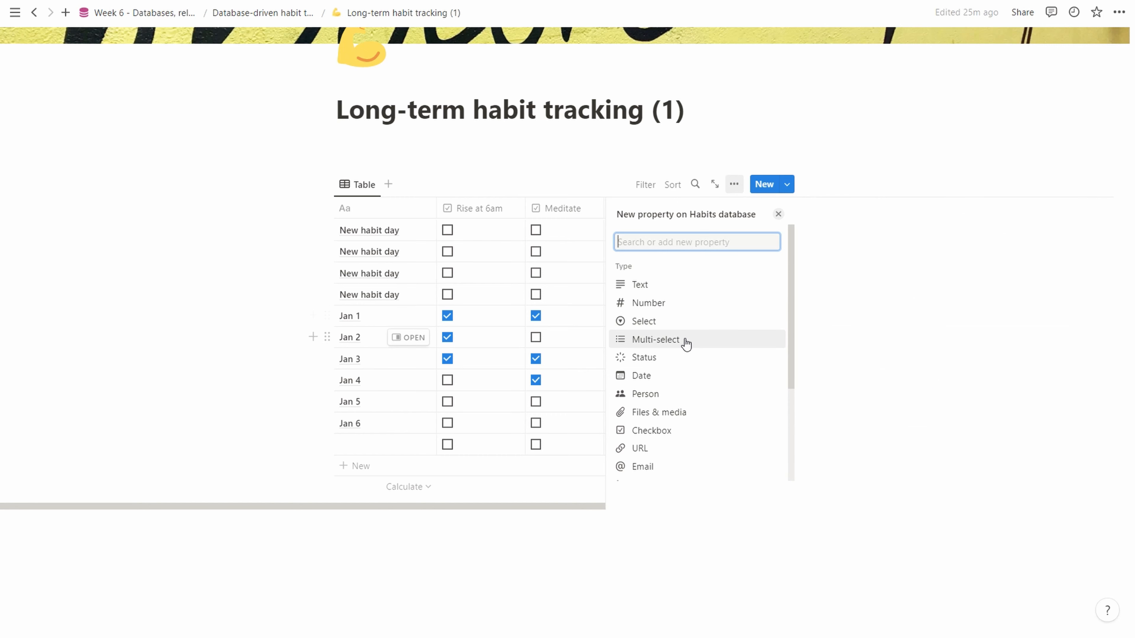
scroll(671, 394, down, 3)
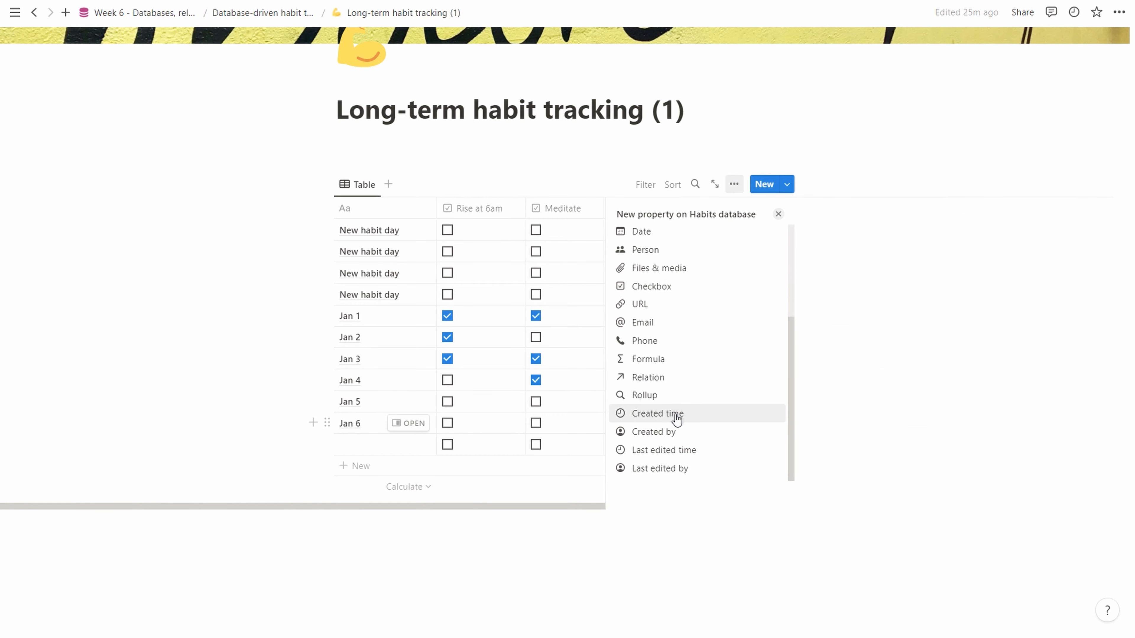
click(169, 413)
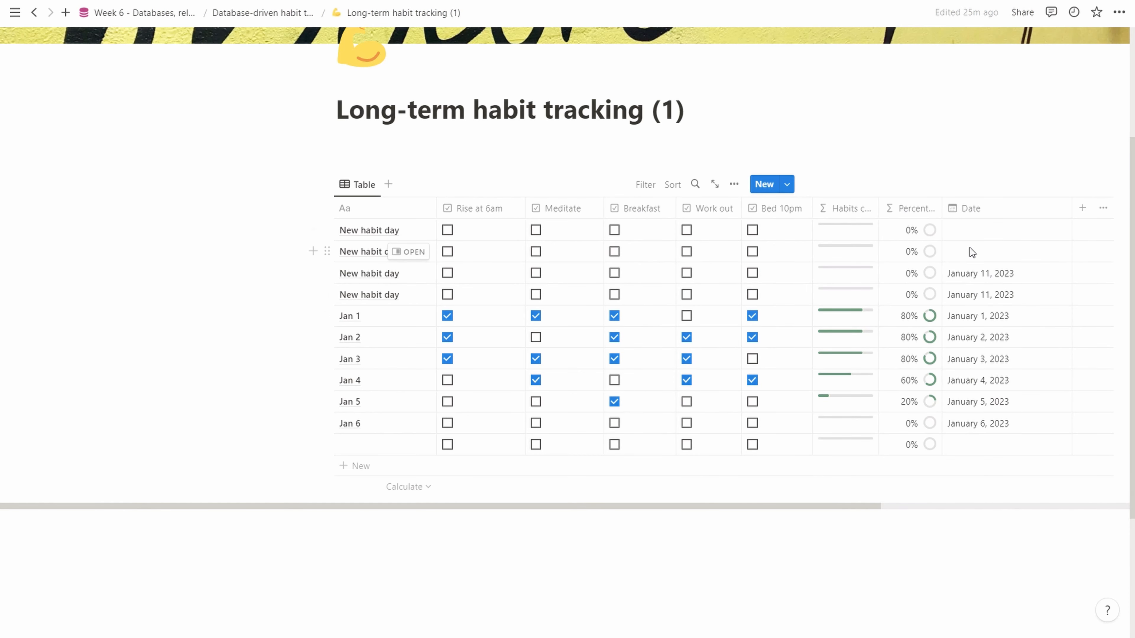
Filter the habits table to show only entries whose Date is not empty.
scroll(831, 306, up, 2)
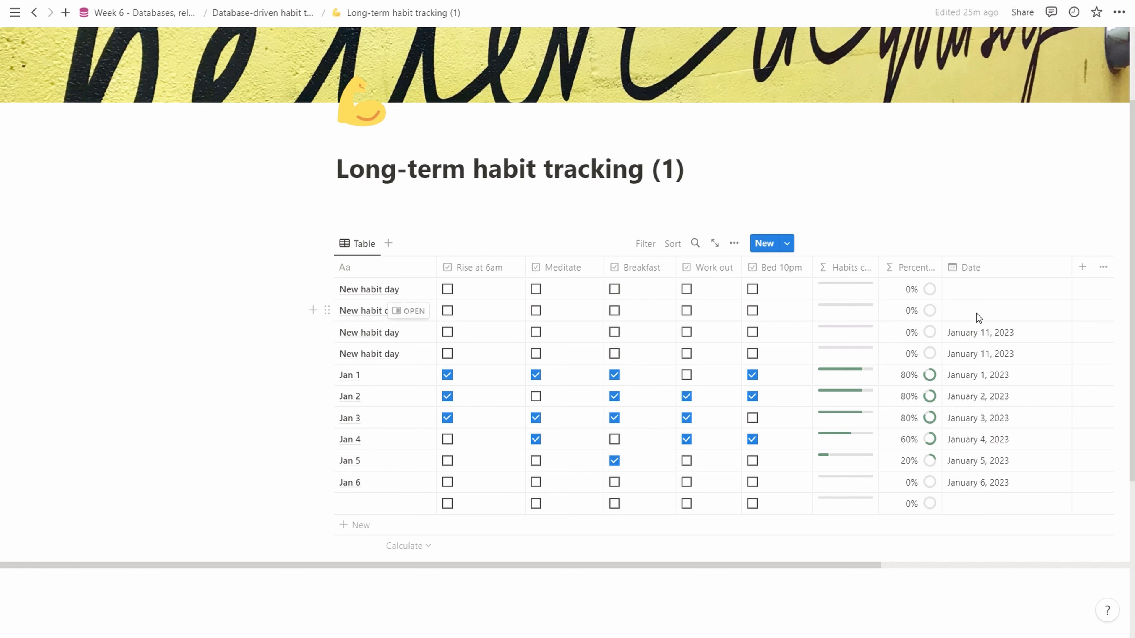
click(645, 243)
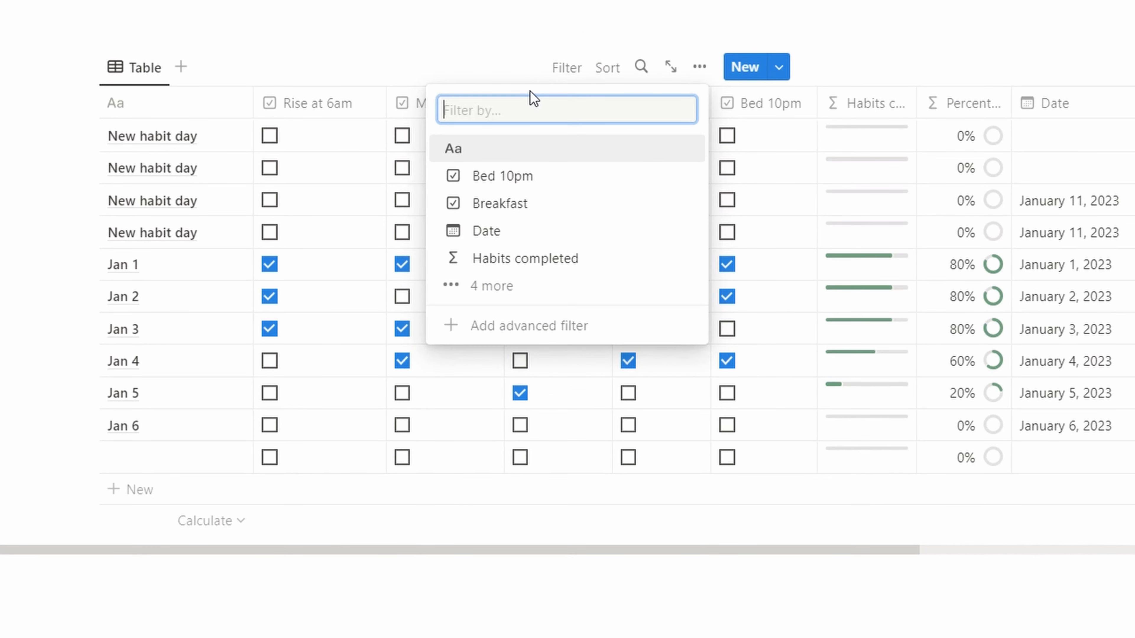
click(474, 232)
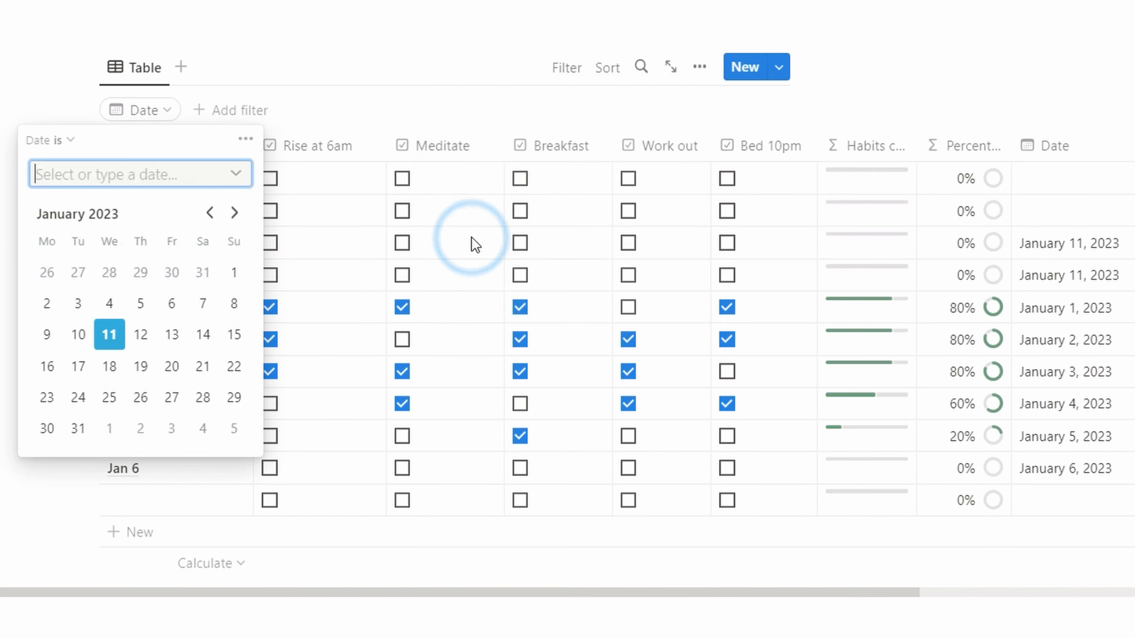
click(56, 141)
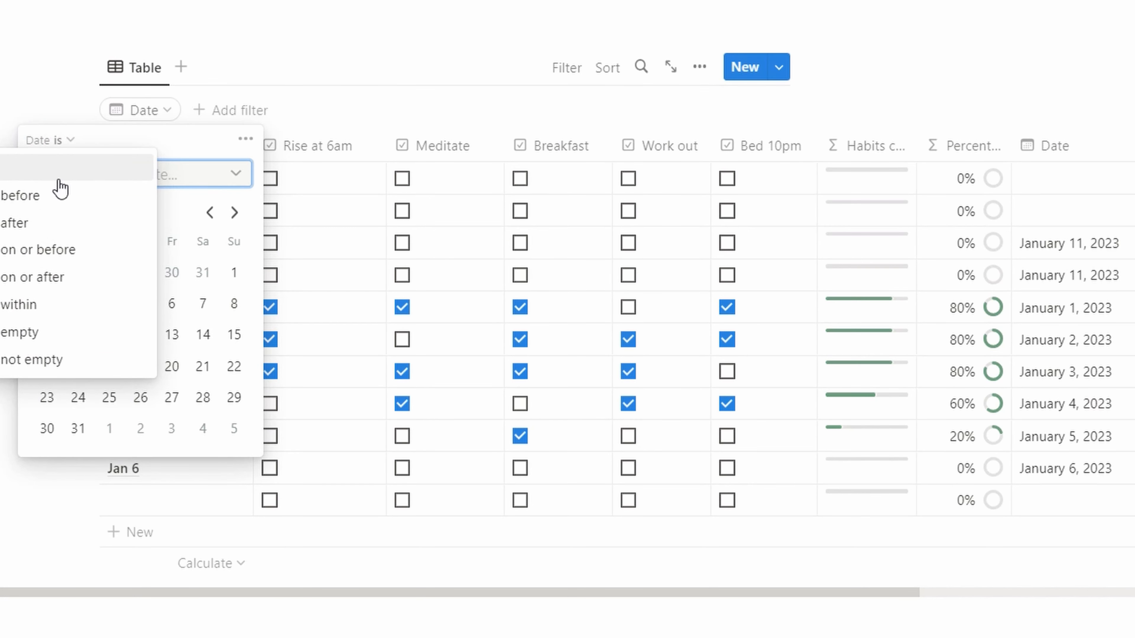
click(48, 361)
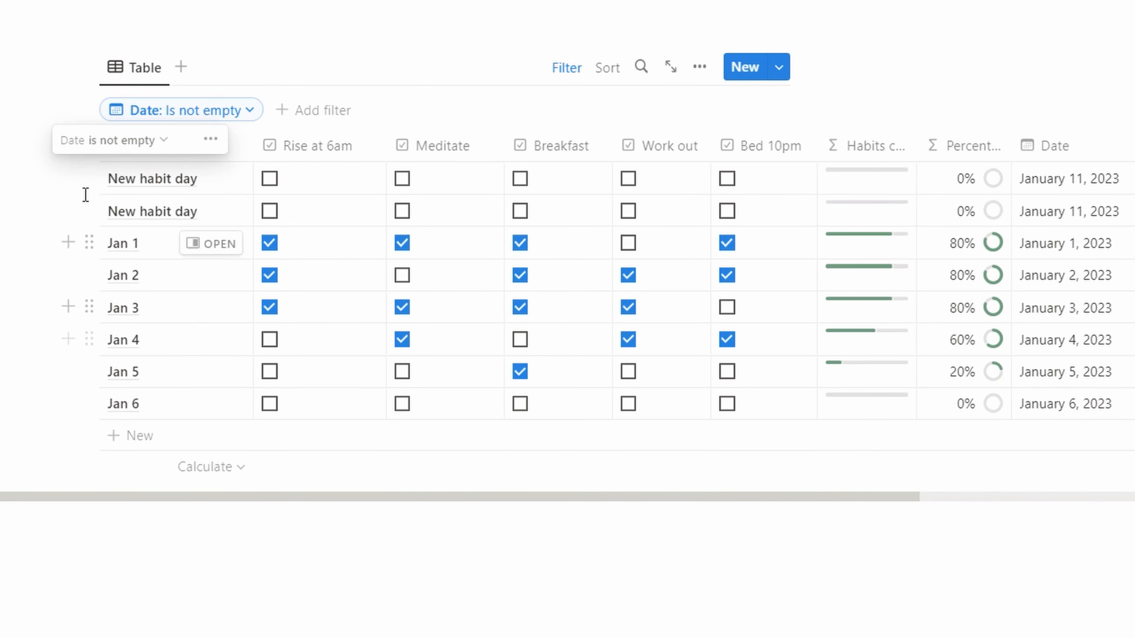
click(775, 529)
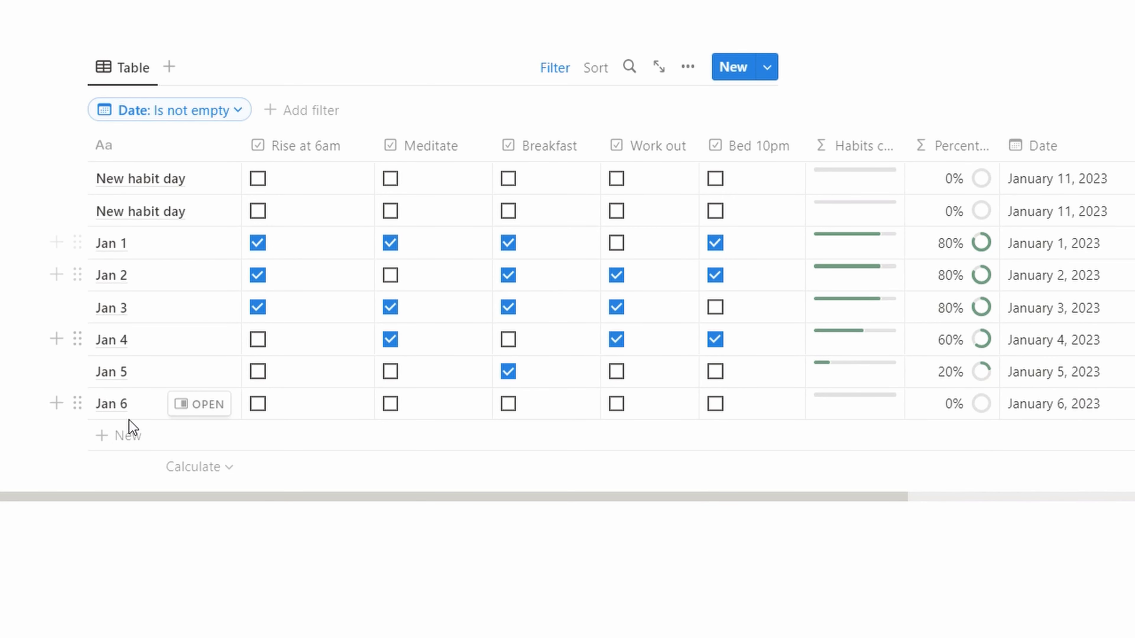
Add an unnamed row below Jan 6 in the filtered table and set its Date to January 3, 2023.
click(120, 444)
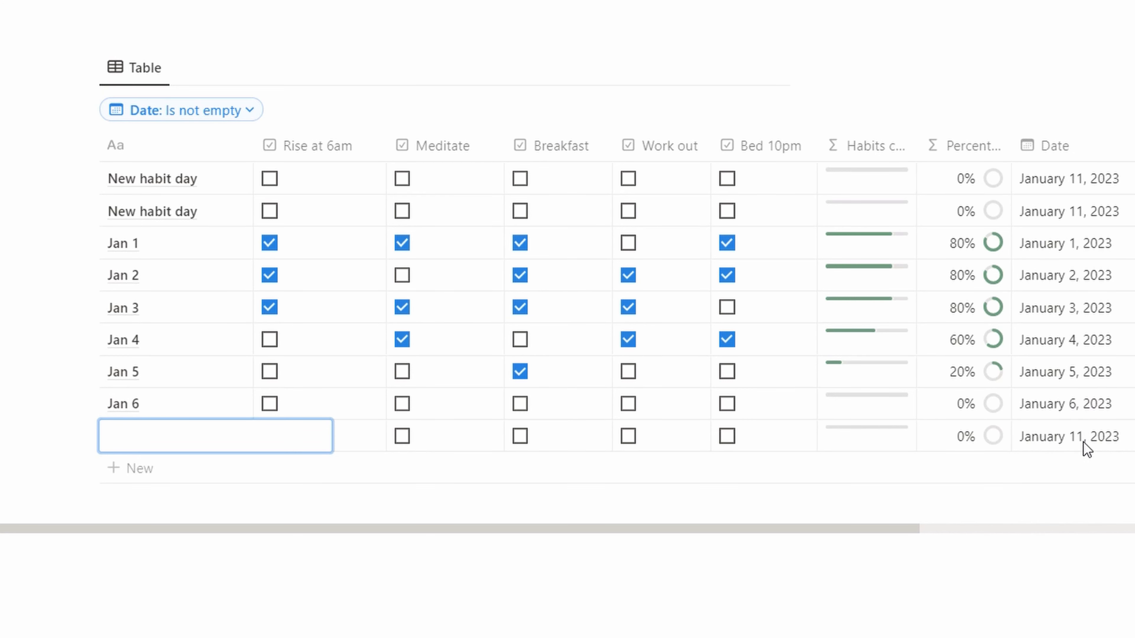
click(1033, 442)
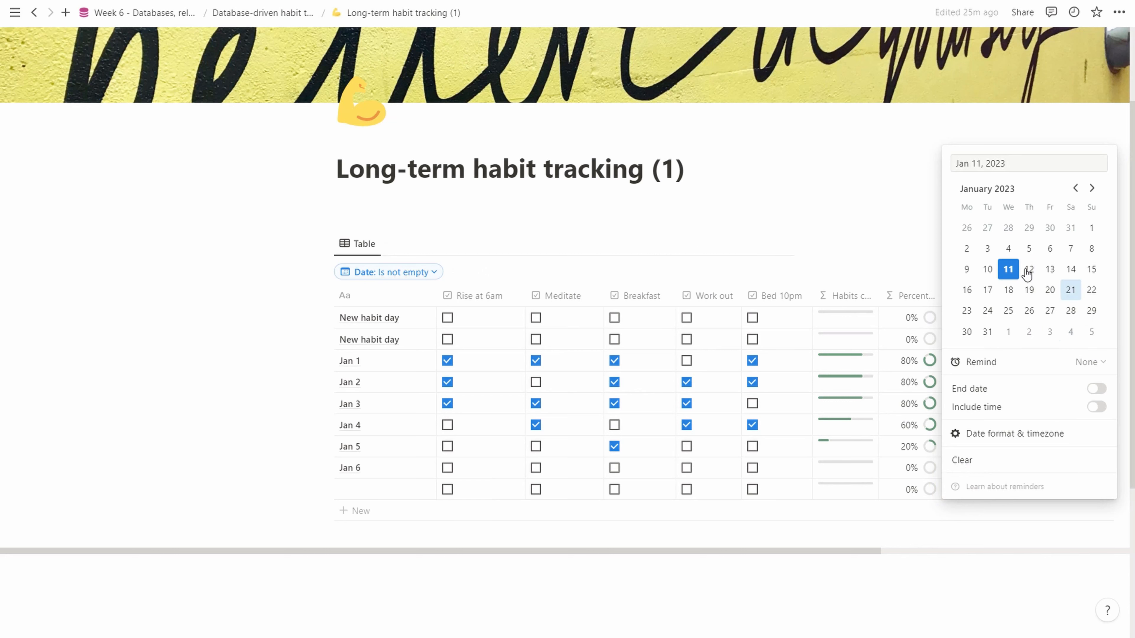
click(987, 248)
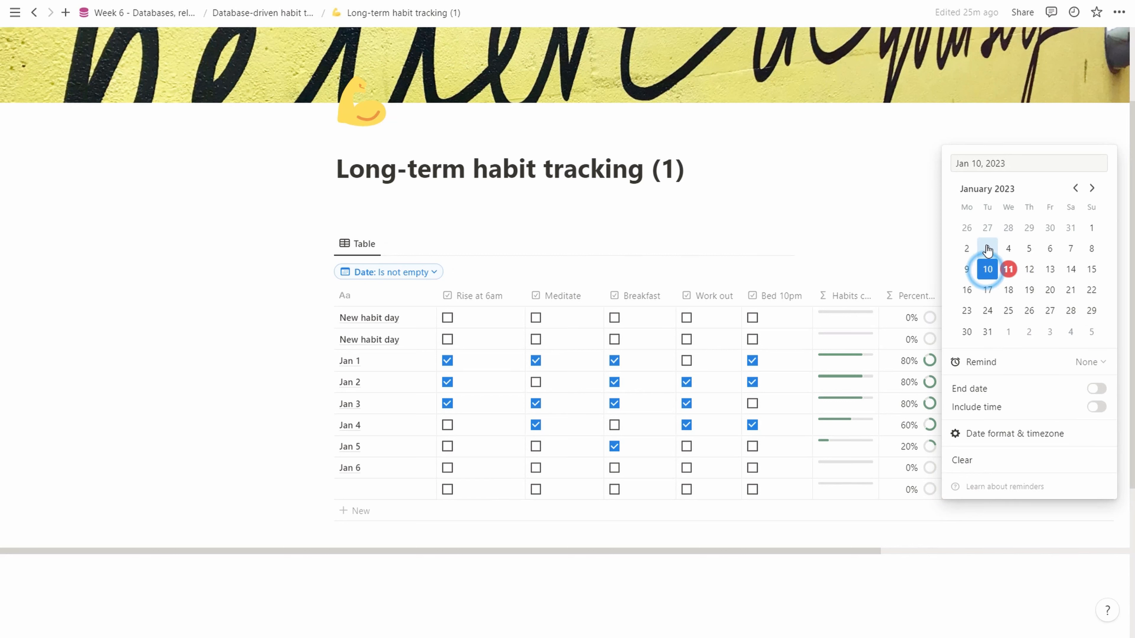
click(204, 521)
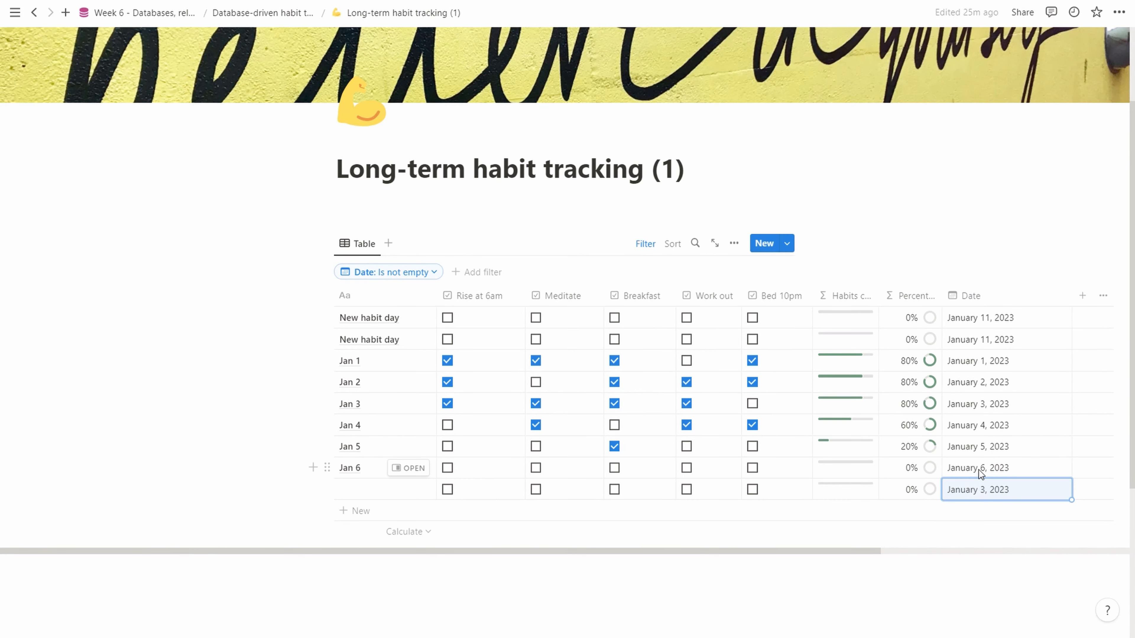
Clear the Date of the unnamed row and delete the table's Date filter.
click(993, 494)
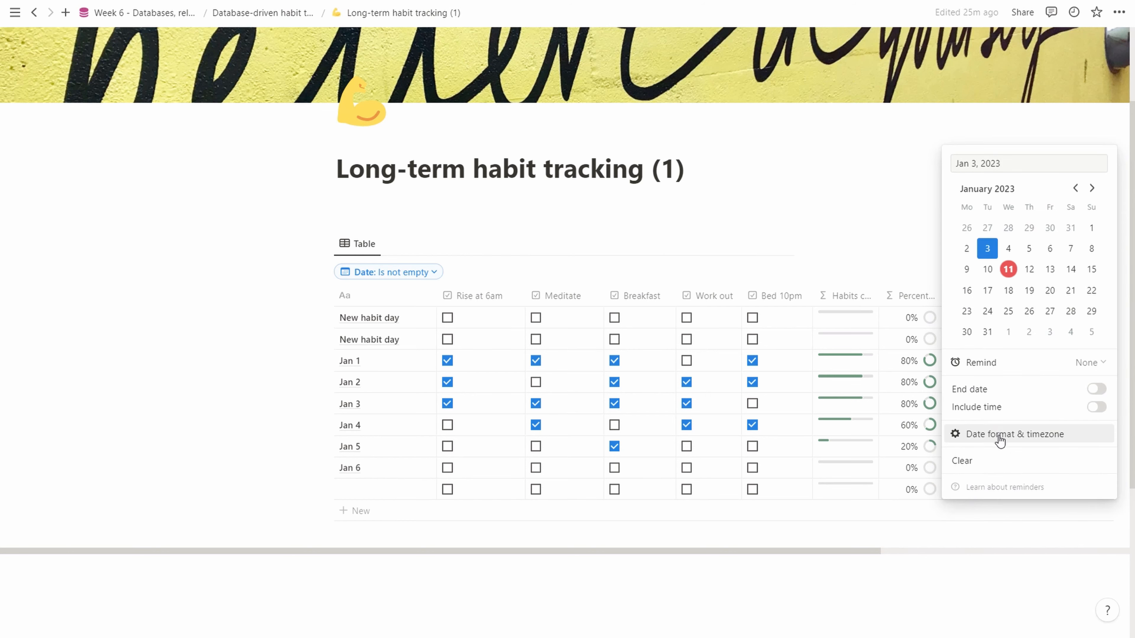
click(990, 460)
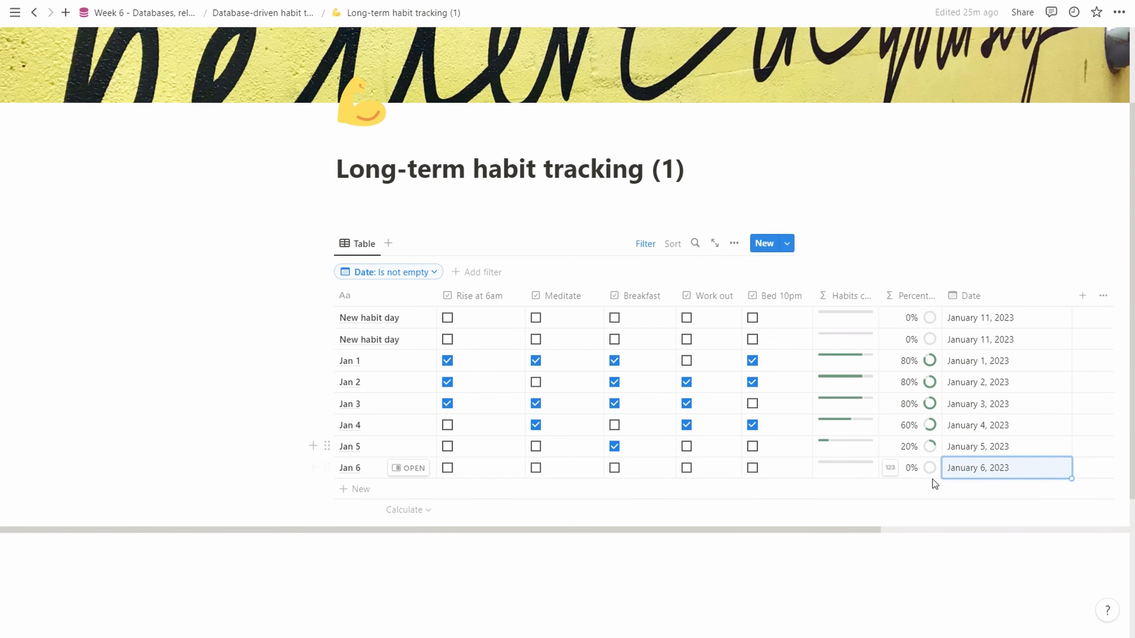
click(428, 274)
click(436, 292)
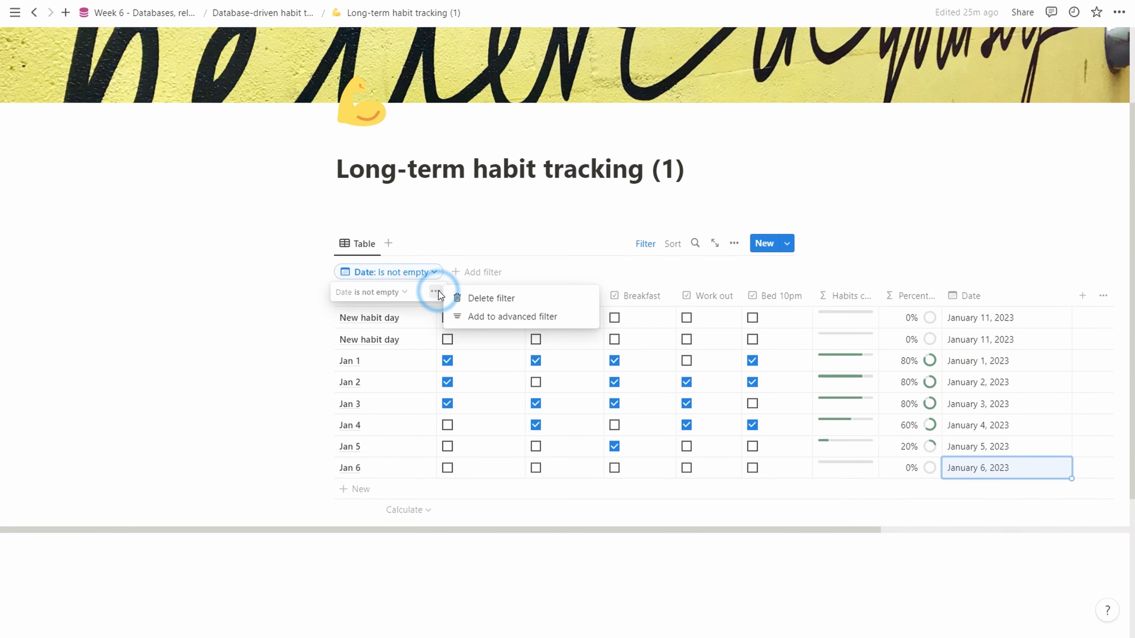
click(473, 303)
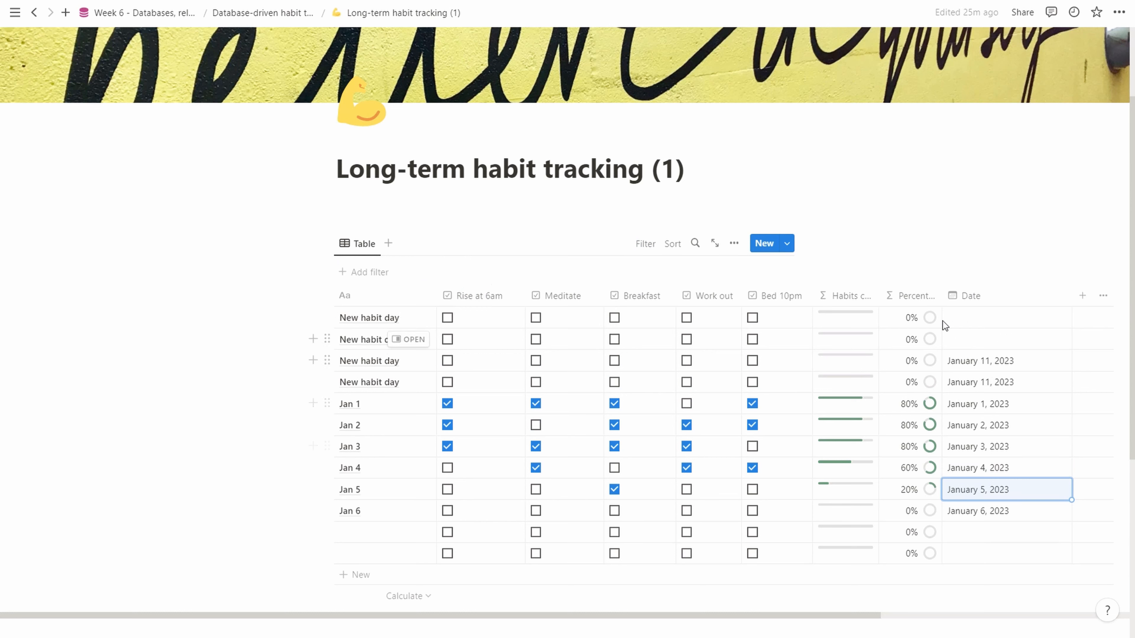
Delete the two blank rows below Jan 6 and the New habit day rows above Jan 1.
drag(246, 327, 1001, 385)
drag(244, 529, 435, 560)
key(Delete)
drag(294, 314, 865, 392)
key(Delete)
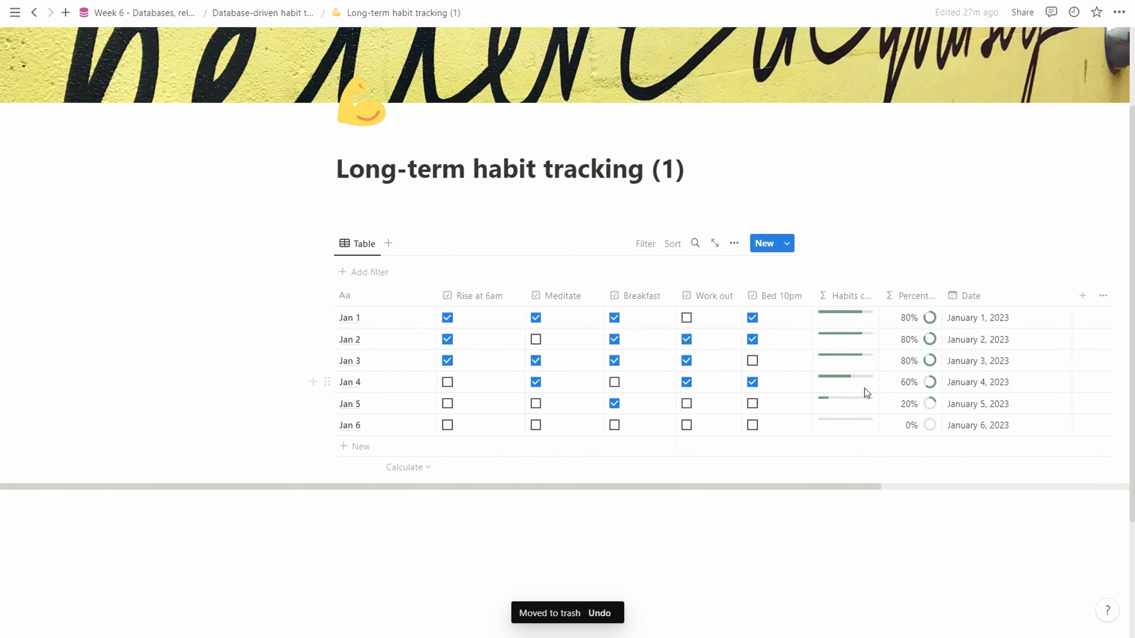
click(362, 446)
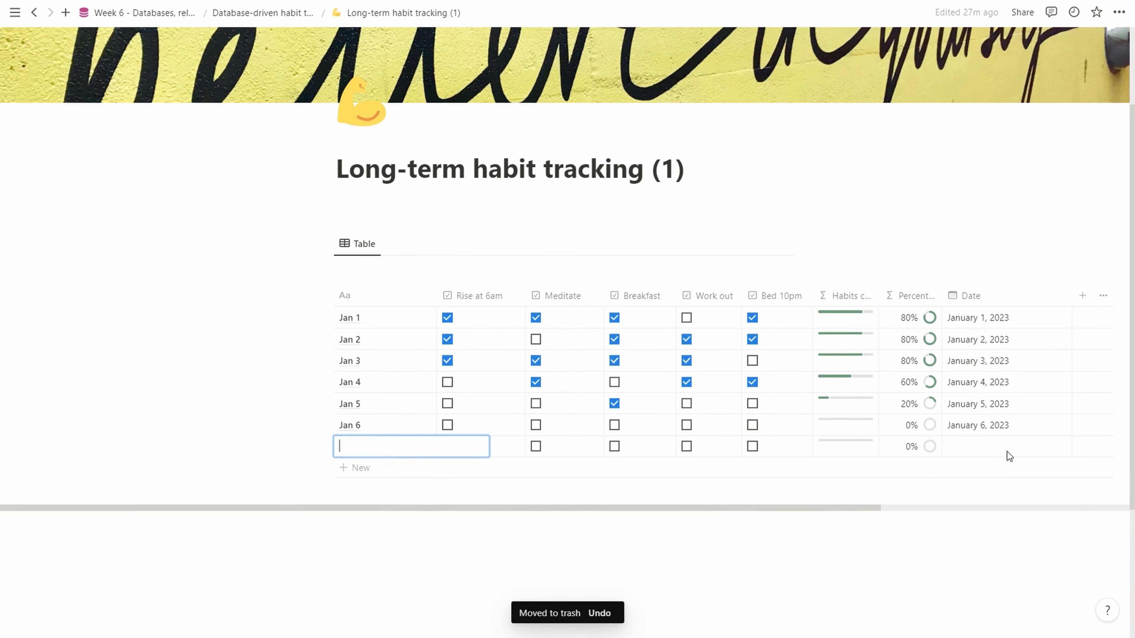
key(ctrl+z)
click(231, 456)
Add a Date filter to the habits table with the condition Is not empty.
click(645, 243)
click(645, 243)
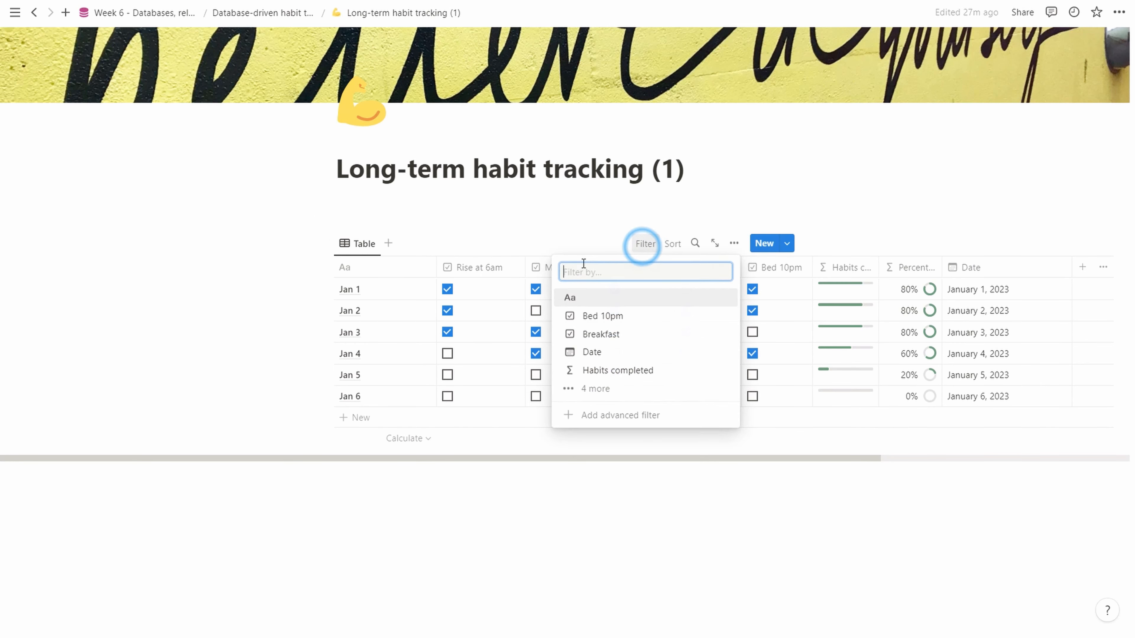
click(592, 352)
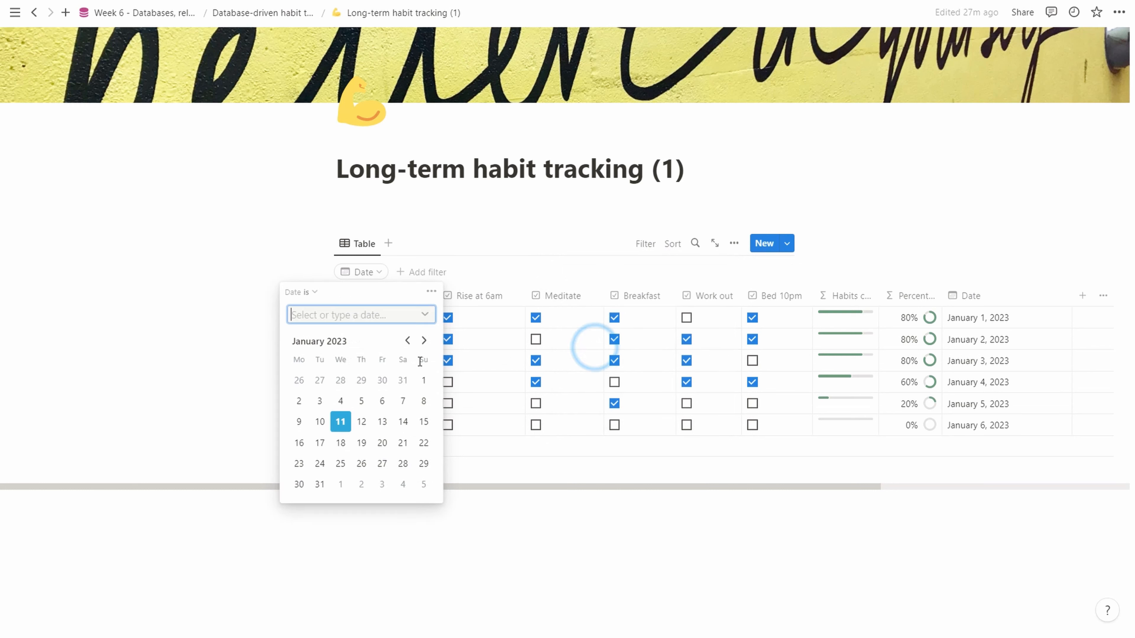
click(313, 293)
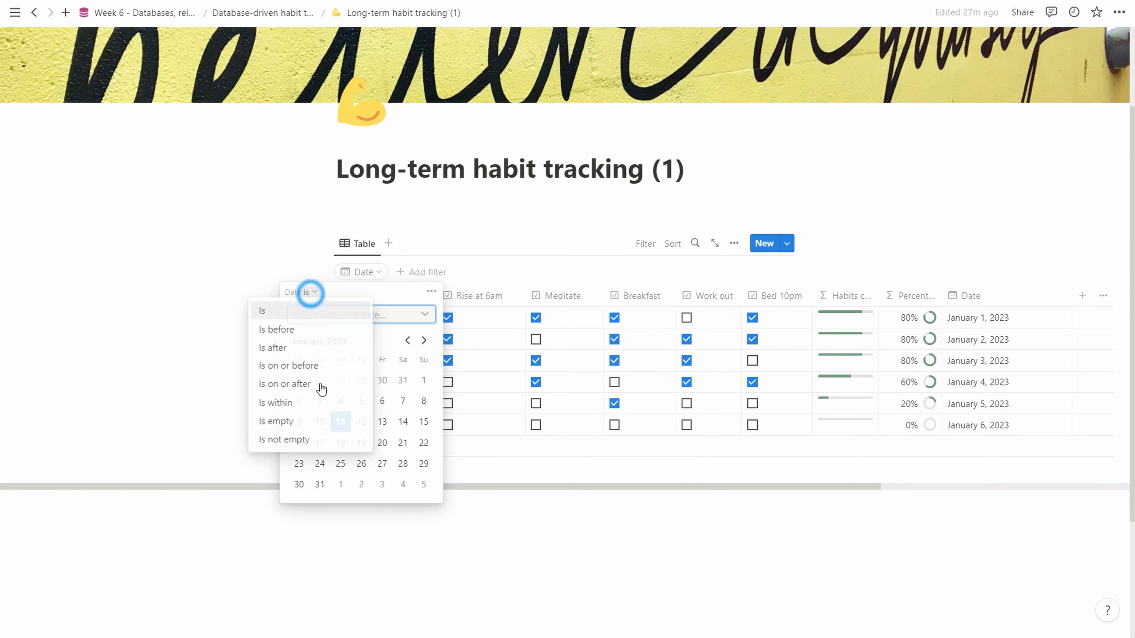
click(305, 436)
click(270, 458)
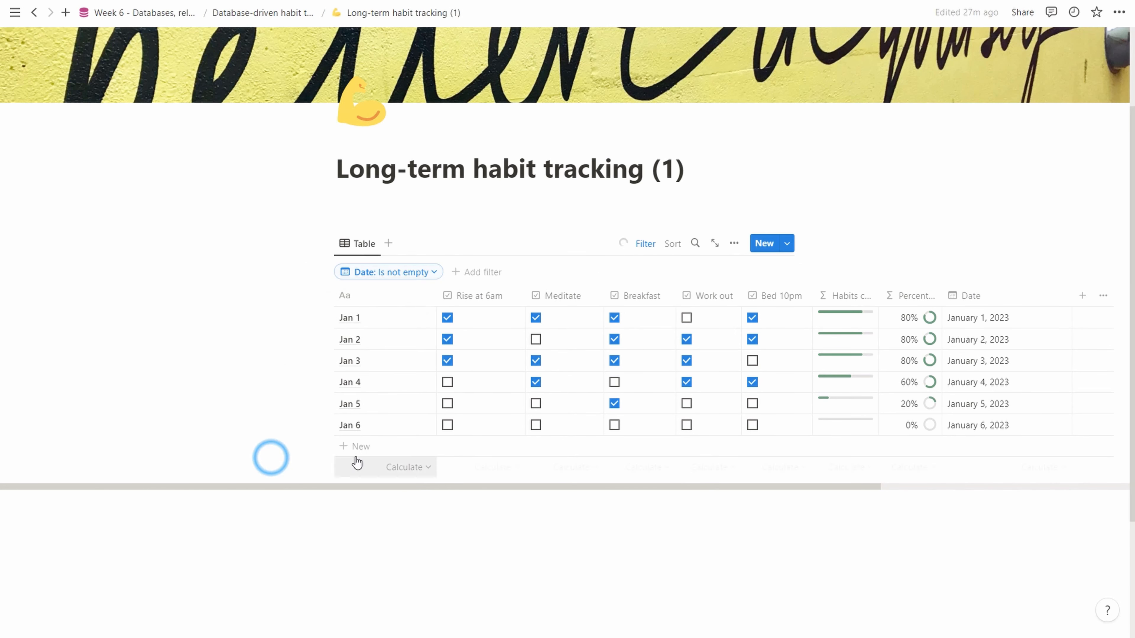
Add an unnamed row below Jan 6 and check its Rise at 6am, Meditate and Work out habits.
click(357, 447)
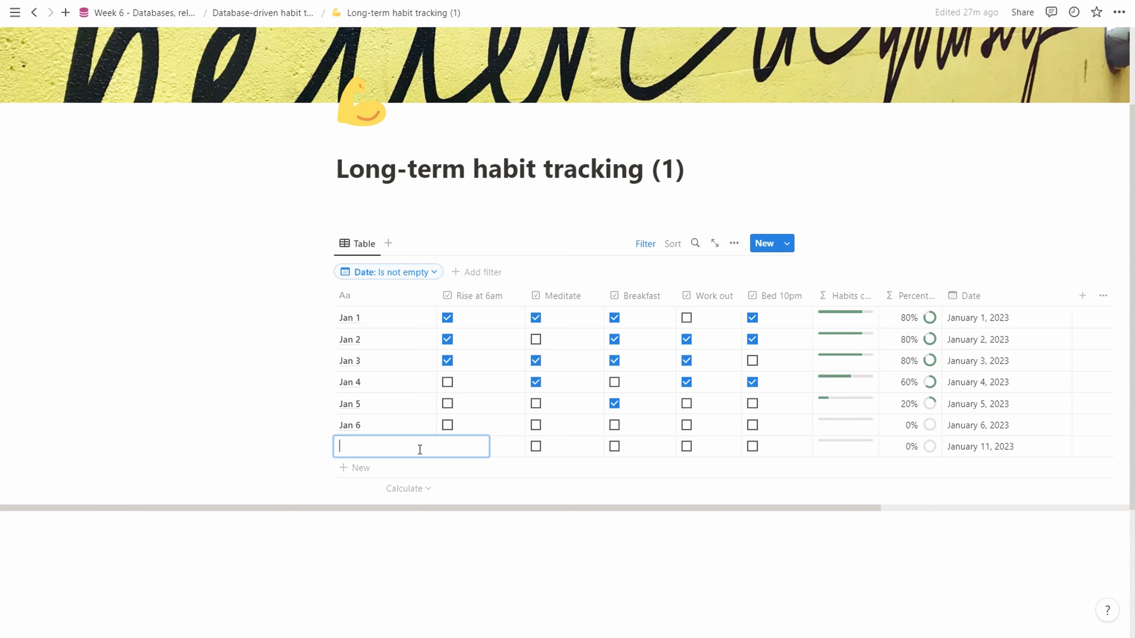
click(497, 489)
click(447, 446)
click(536, 447)
click(687, 446)
click(483, 532)
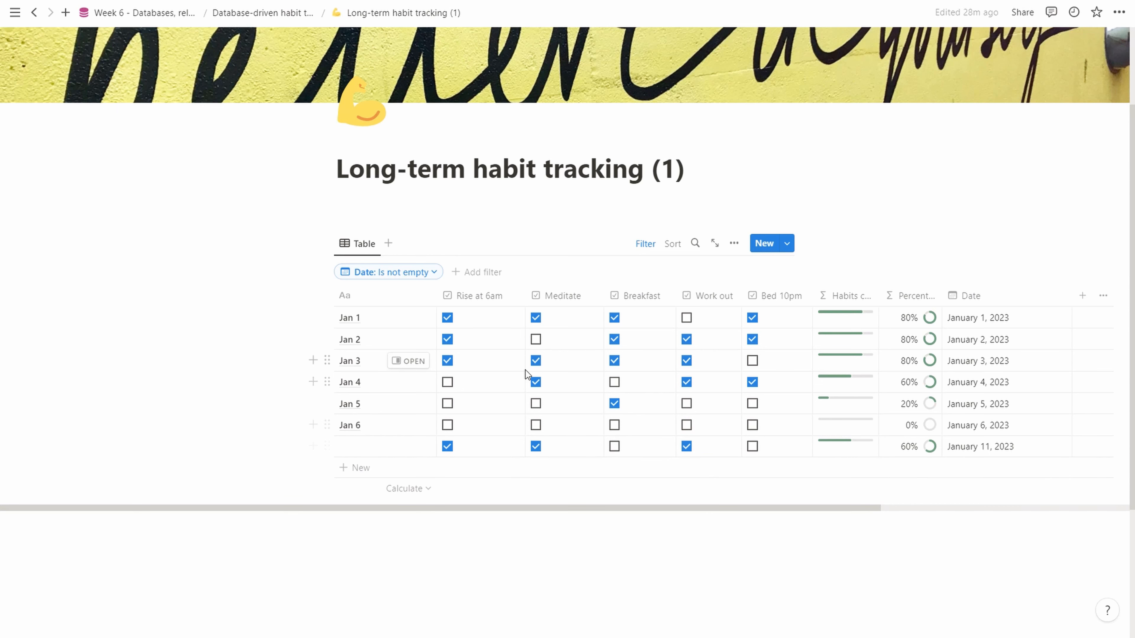
Create a new template for the Habits database named New habit day.
click(787, 245)
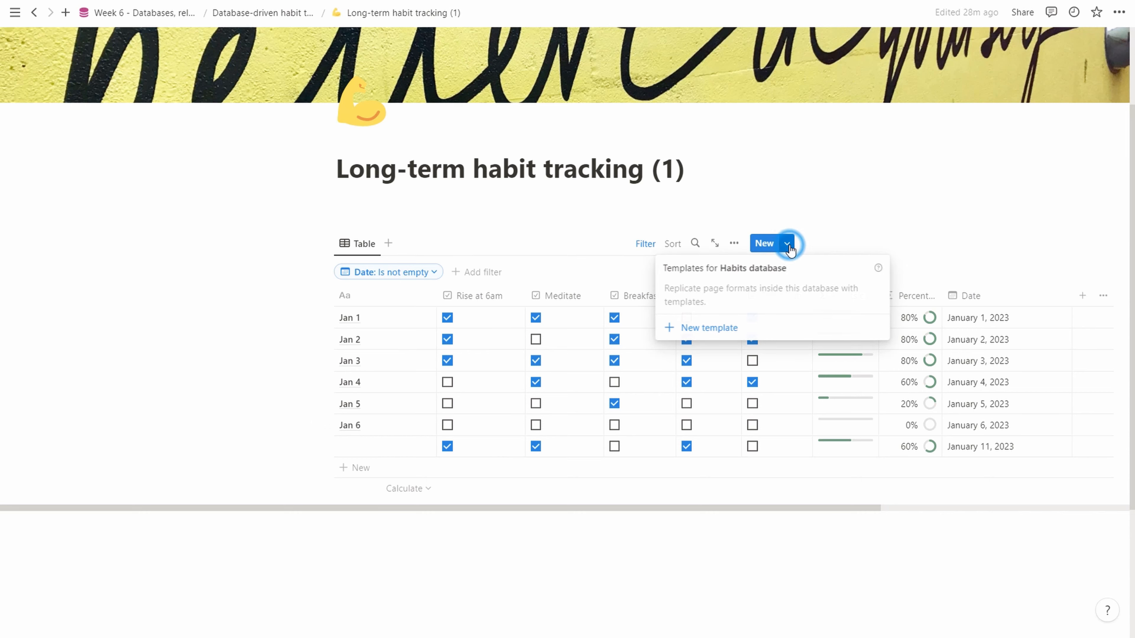
click(698, 339)
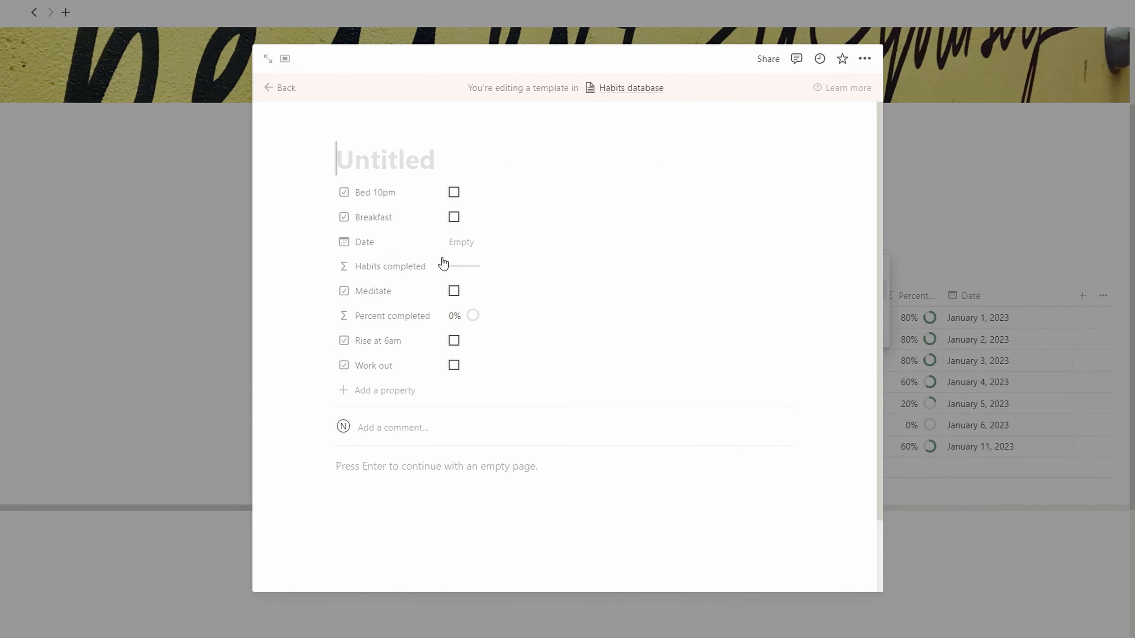
text(New )
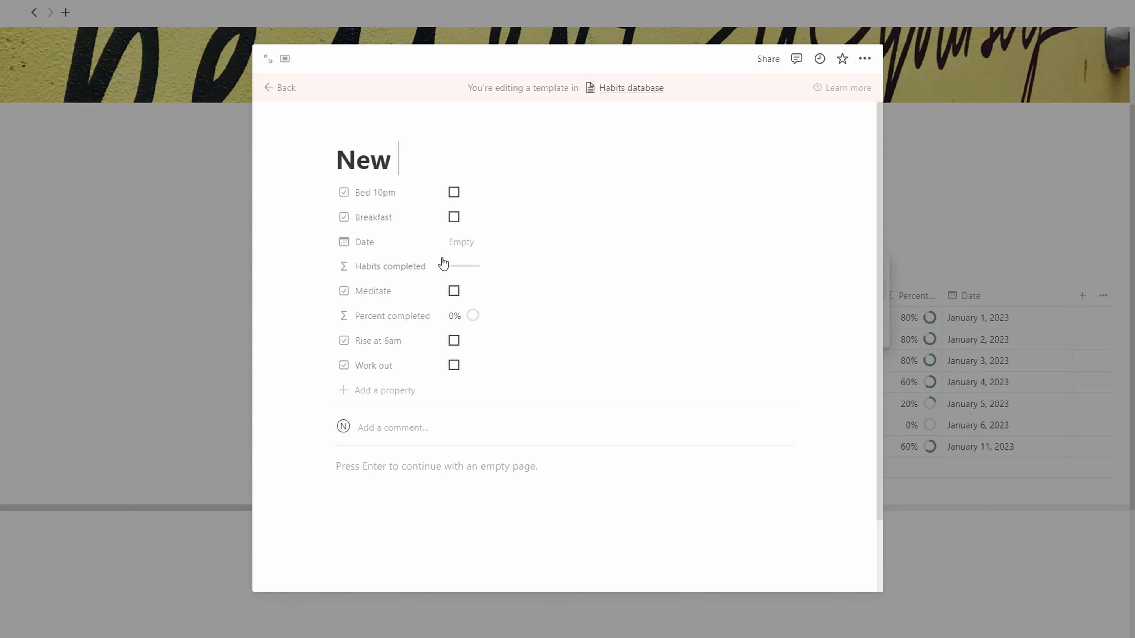
text(habit day)
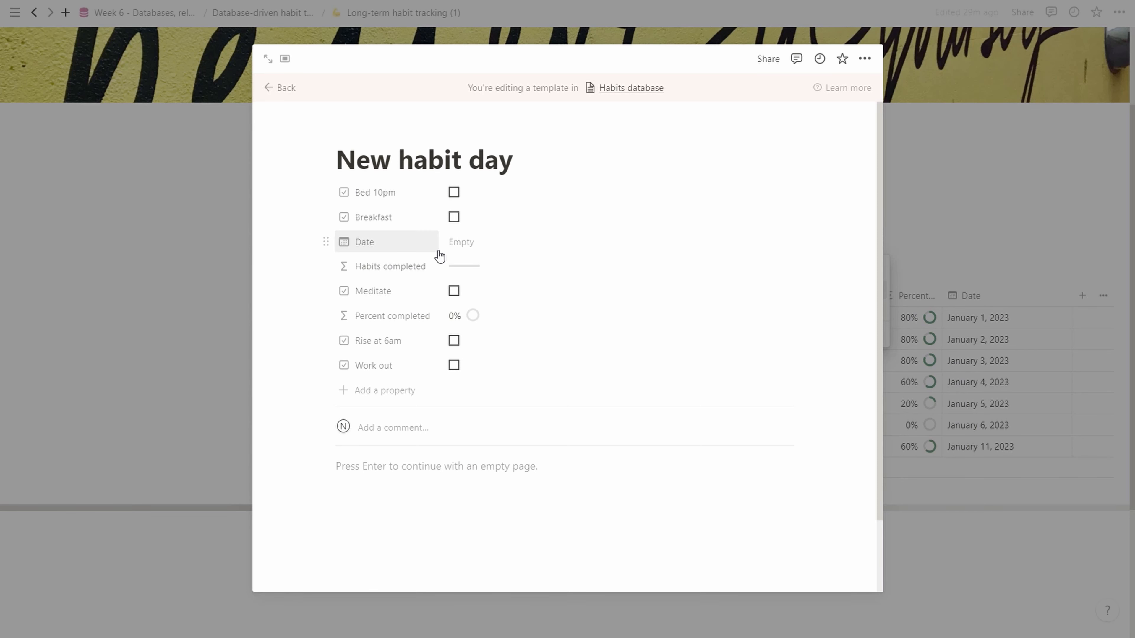
Reorder the template's properties so Date comes first and Habits completed and Percent completed come last.
mouse_move(361, 191)
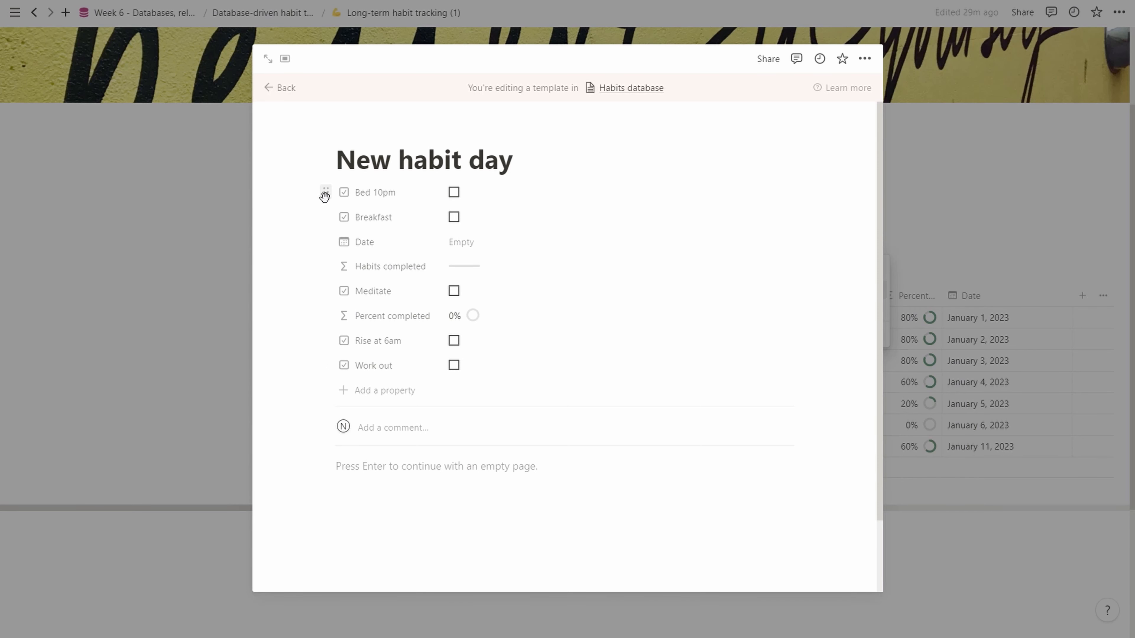
drag(328, 235, 325, 183)
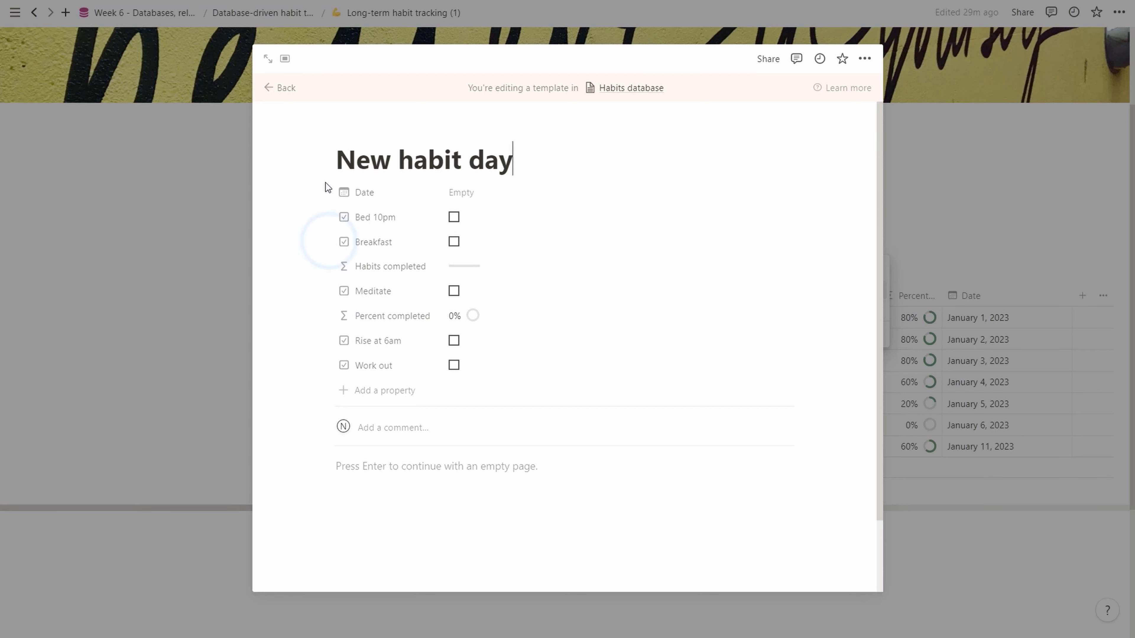
drag(329, 267, 340, 372)
drag(329, 291, 341, 372)
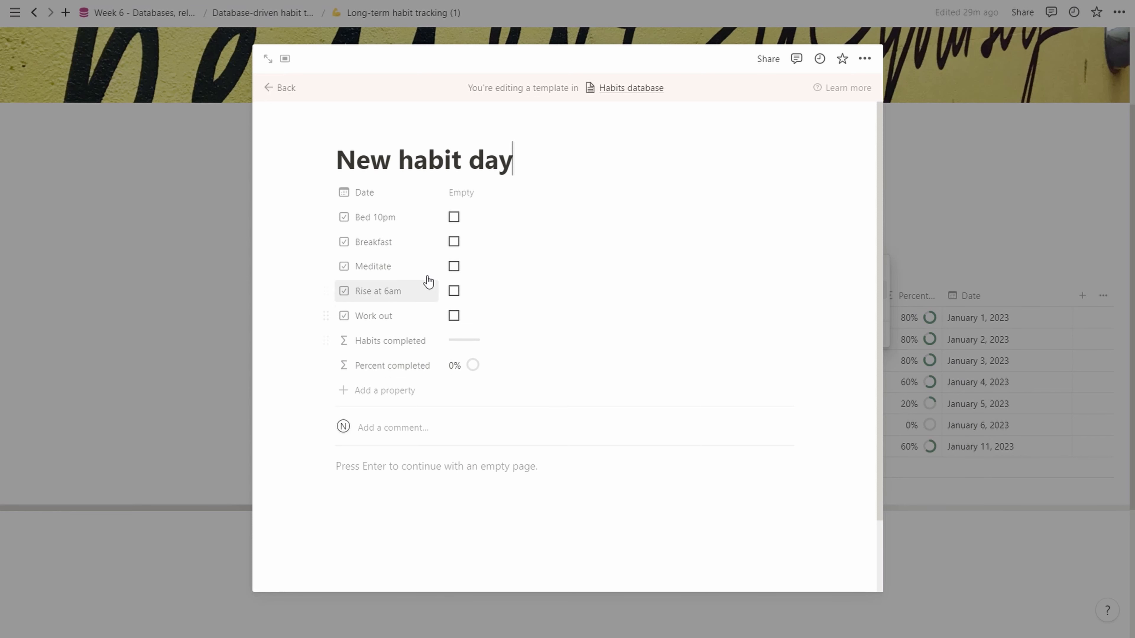
Check the template's Bed 10pm, Breakfast and Meditate habits and clear all three again.
click(454, 217)
click(453, 242)
click(454, 266)
click(455, 267)
click(453, 242)
click(453, 217)
Add a Heading 1 to the template body reading "Habits for" with a Today mention that uses the date when duplicated.
click(412, 463)
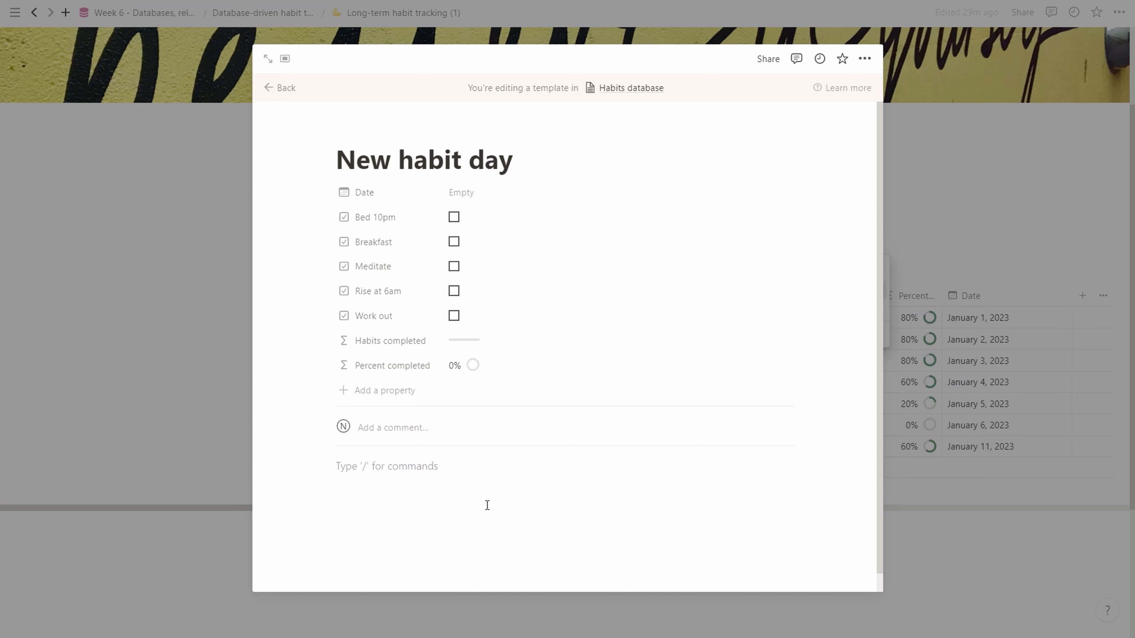
text(/h1)
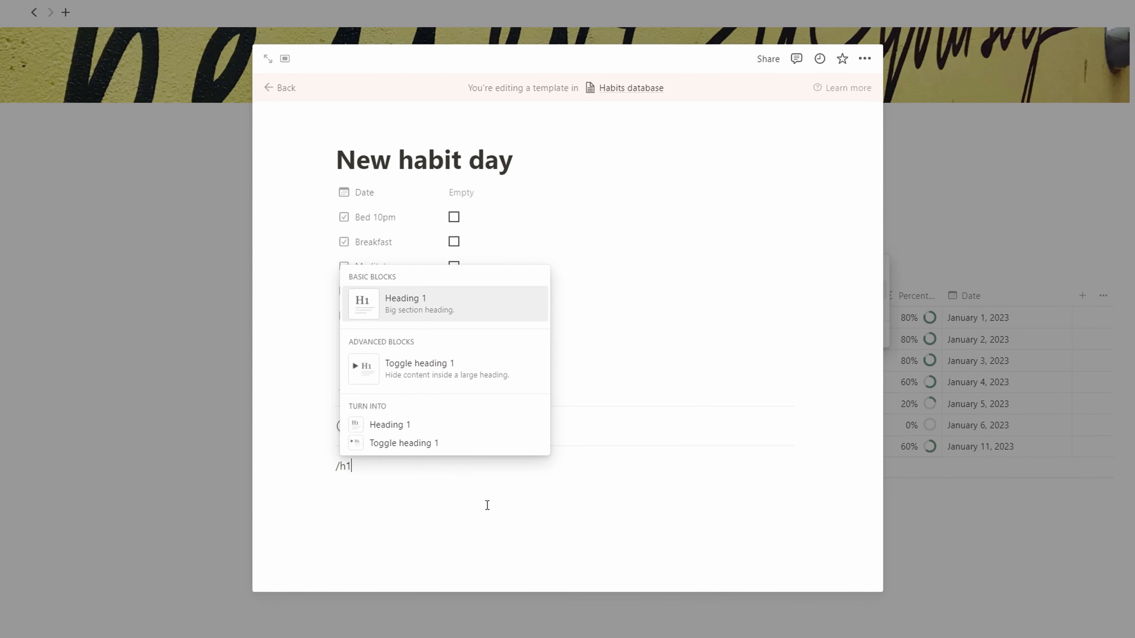
key(Return)
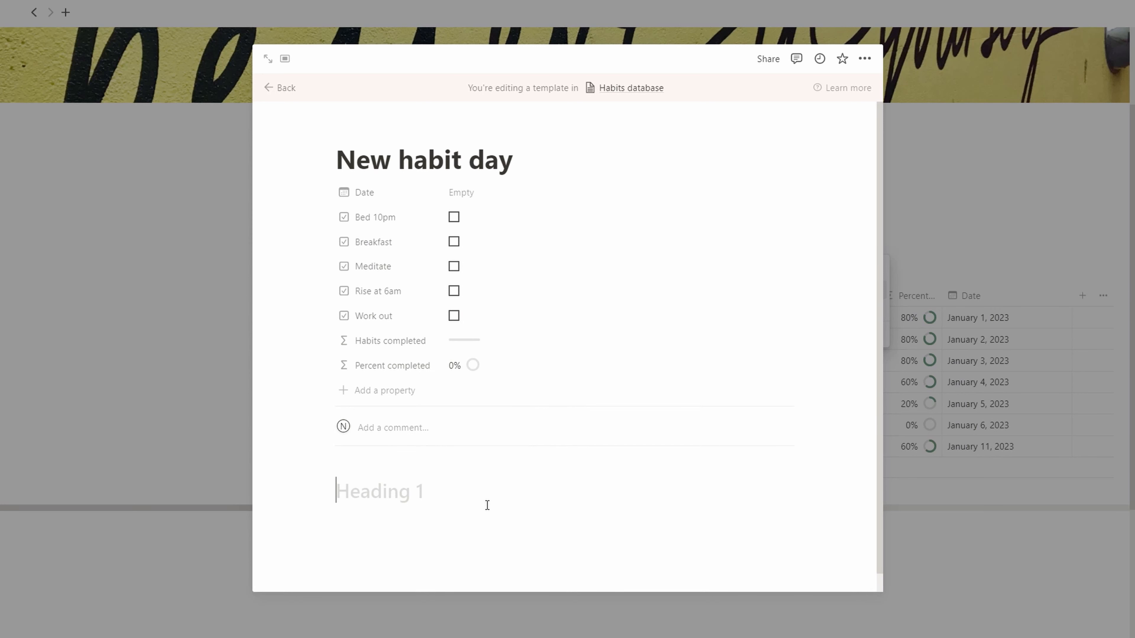
text(Habits for)
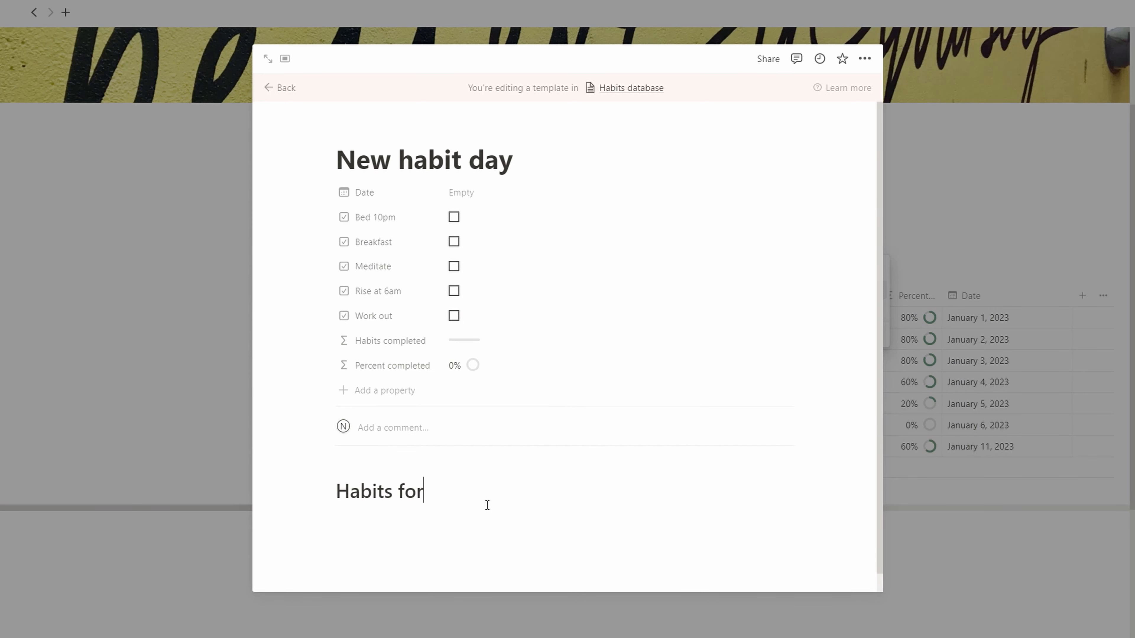
text( [Day])
key(ctrl+shift+Left)
key(BackSpace)
text(@today)
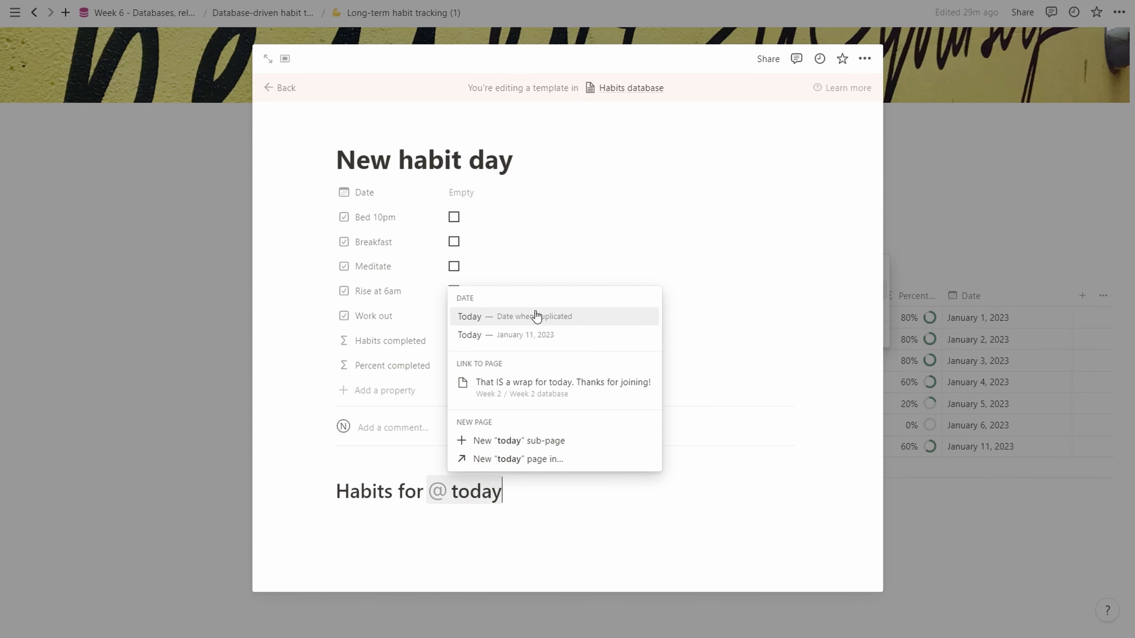
click(513, 317)
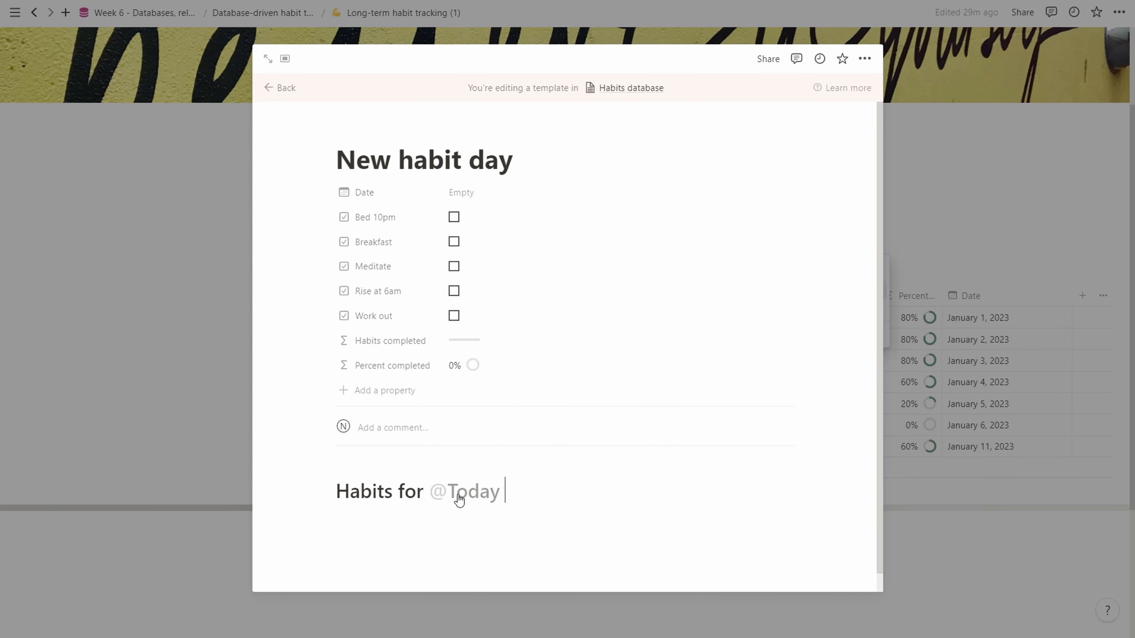
key(Return)
click(527, 491)
text(/red)
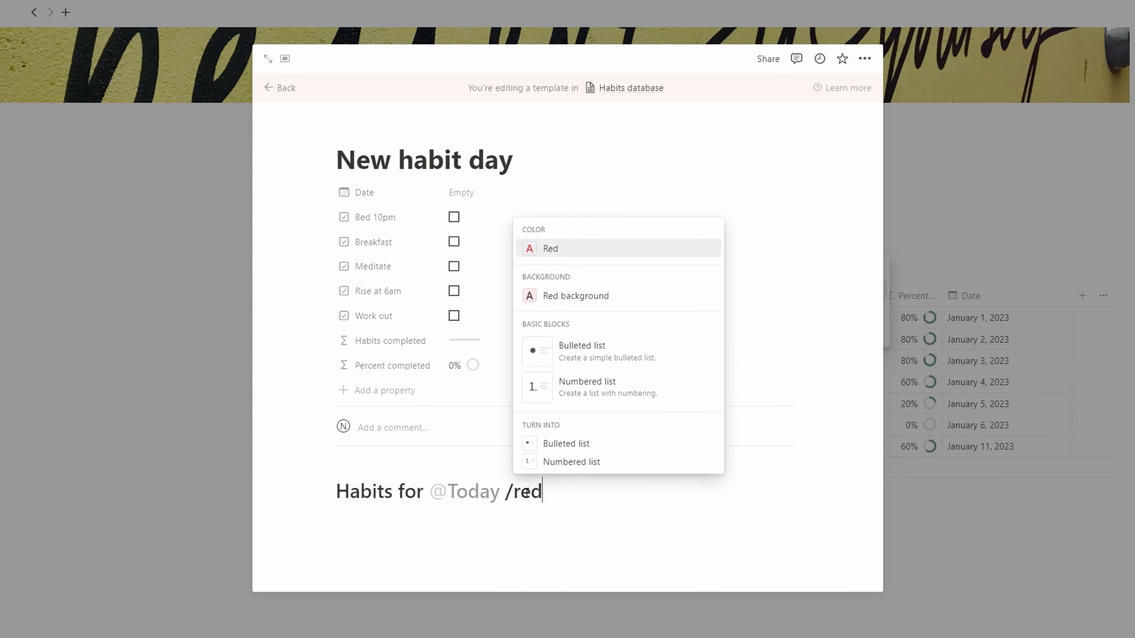
click(564, 297)
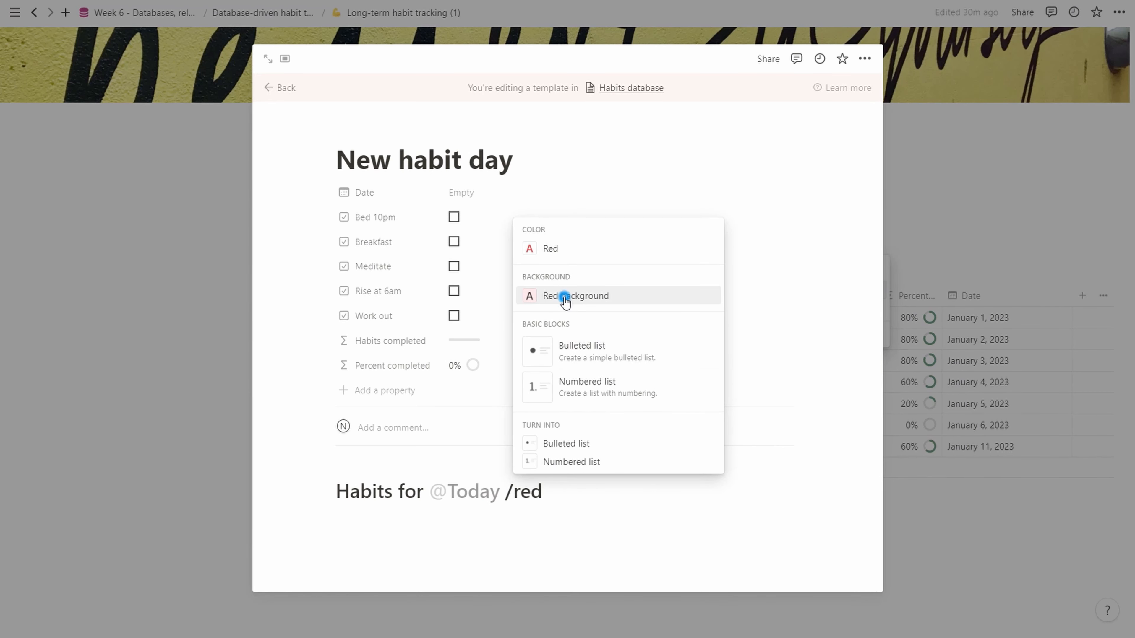
key(Return)
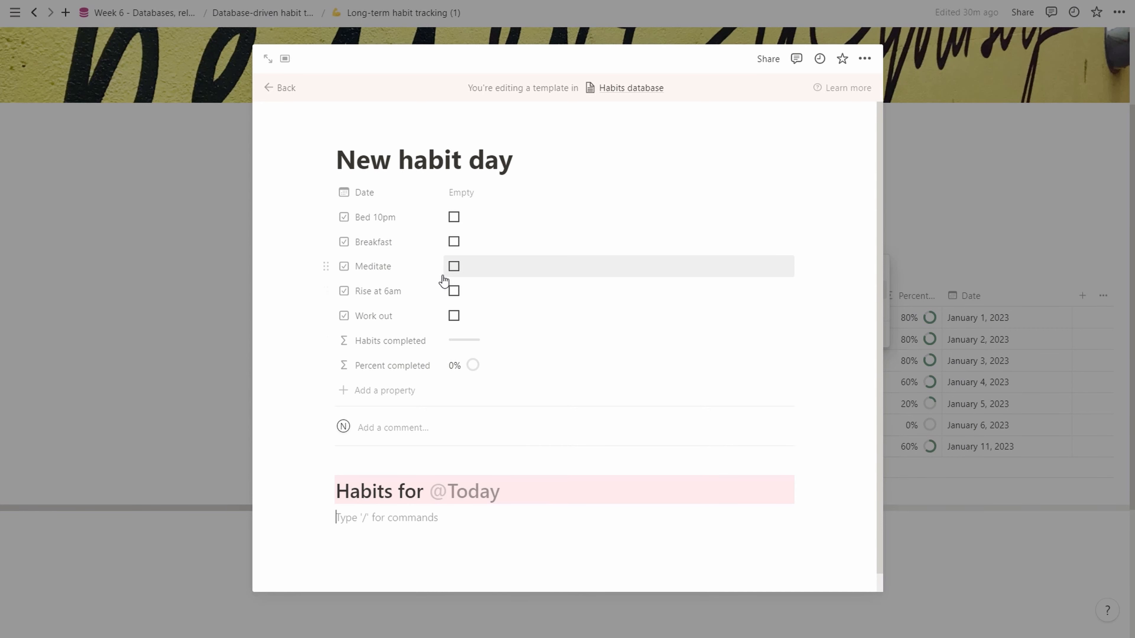
click(277, 88)
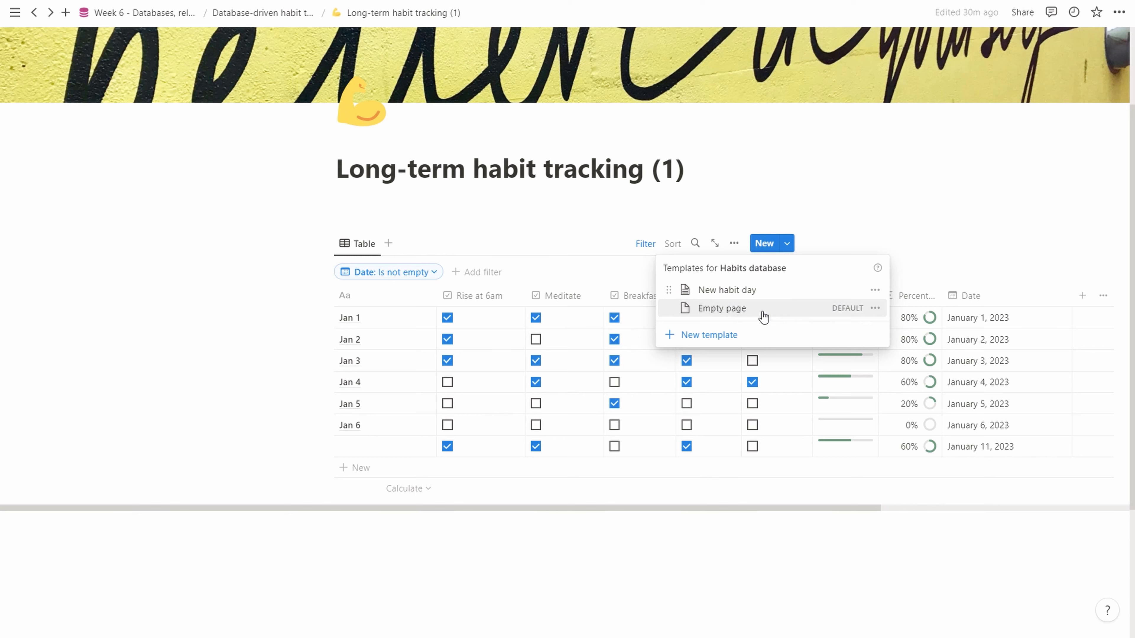
Add a blank row at the end of the habits table without applying a template.
click(222, 481)
click(347, 468)
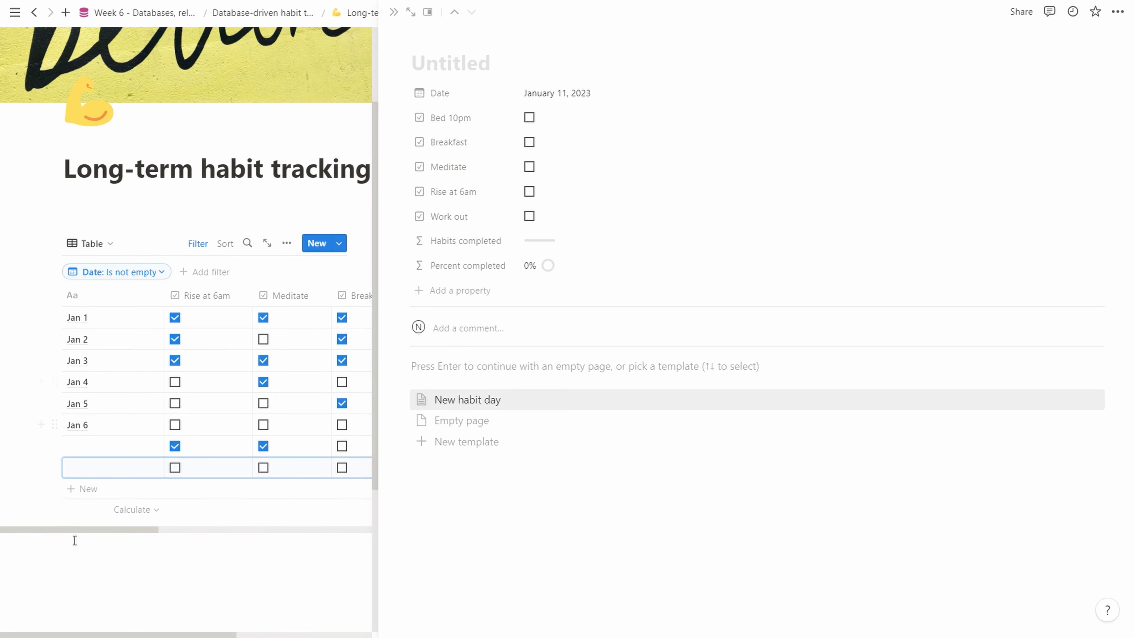
click(251, 505)
Create an entry from the New habit day template and set its Date to January 18, 2023.
click(786, 244)
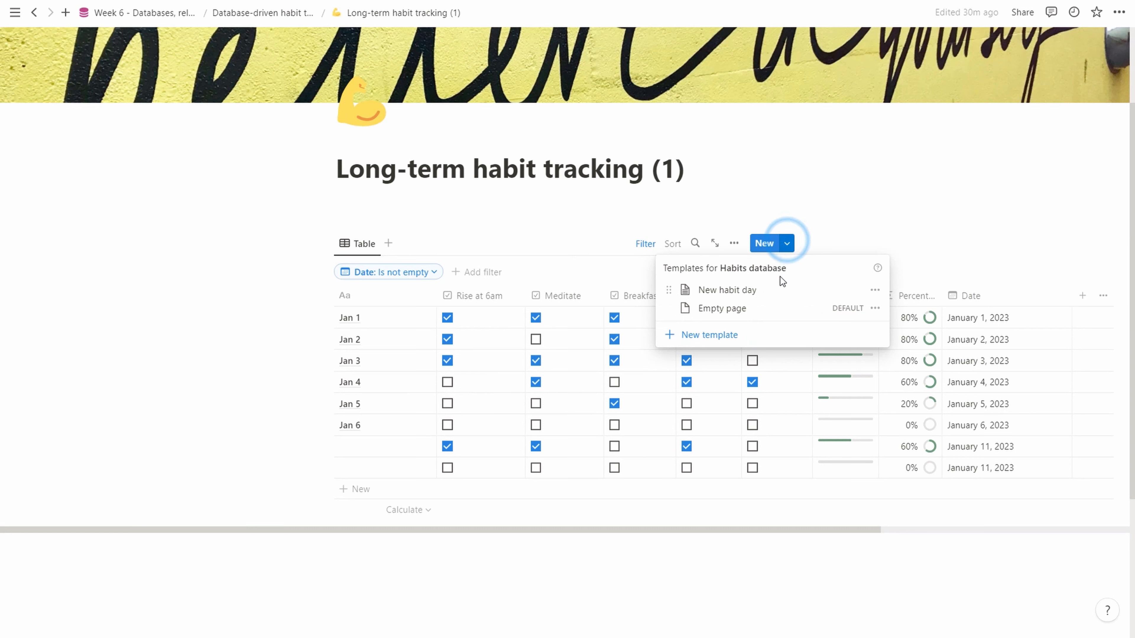
click(759, 291)
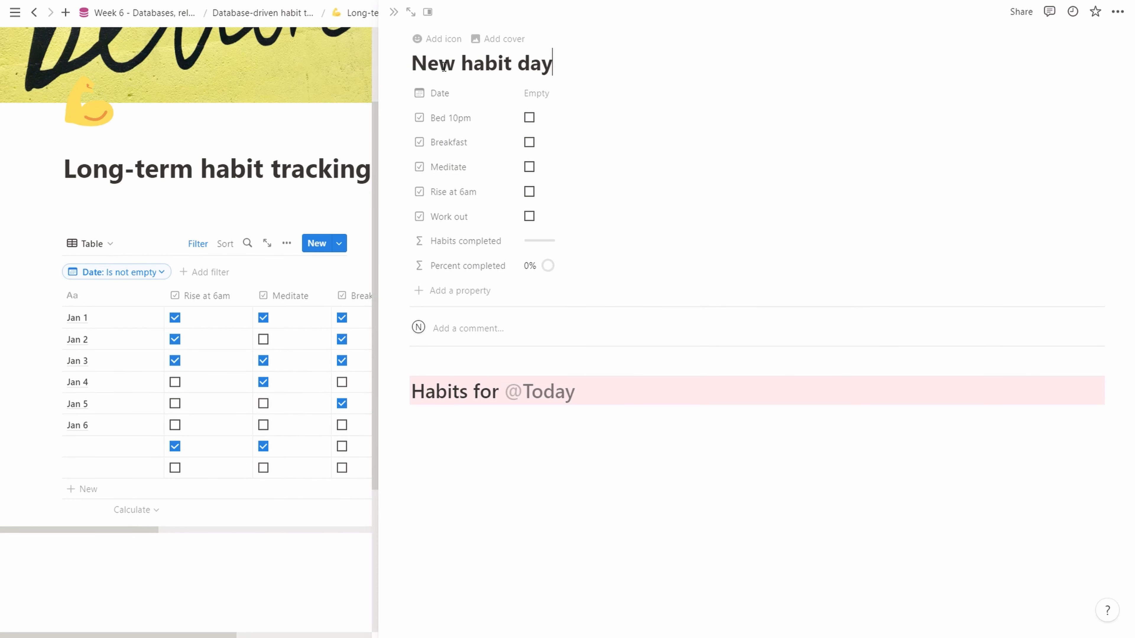
click(536, 93)
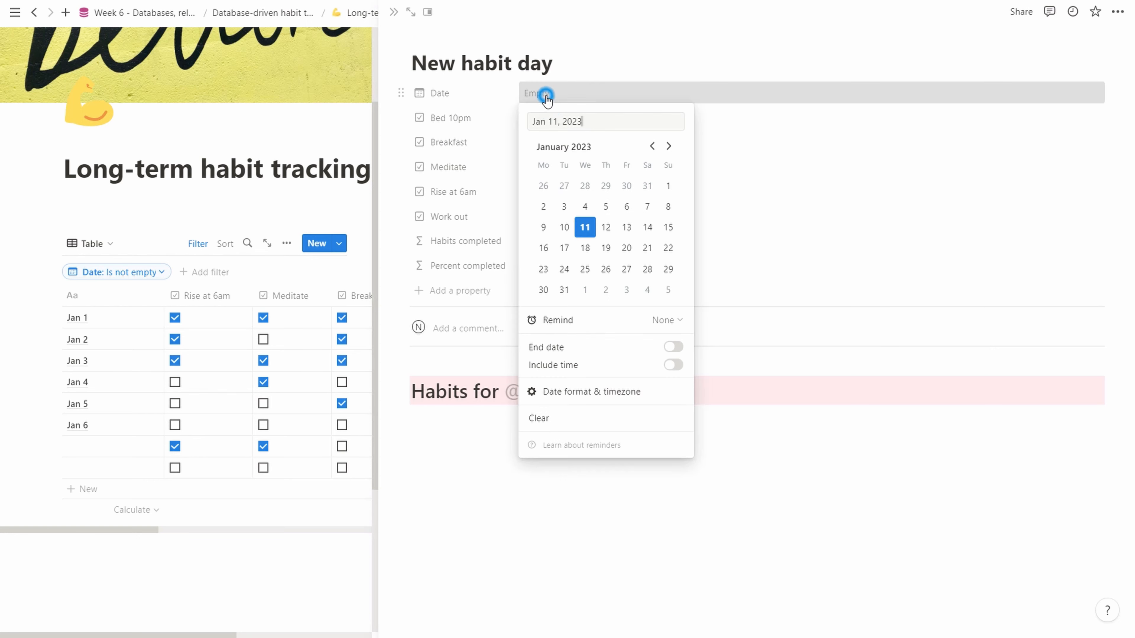
click(584, 247)
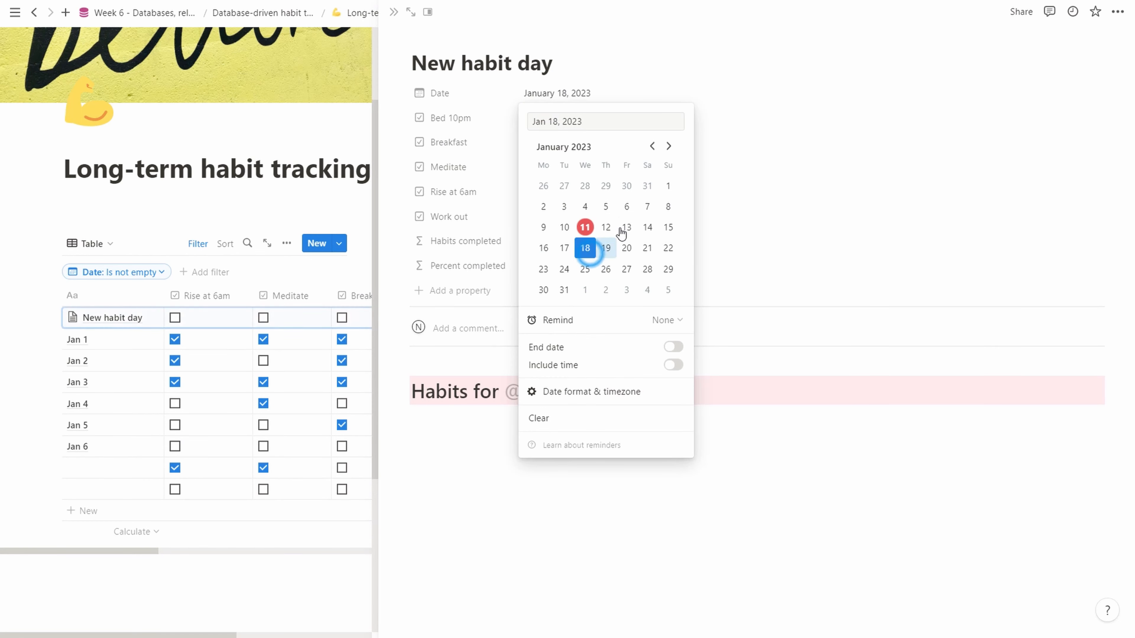
click(219, 596)
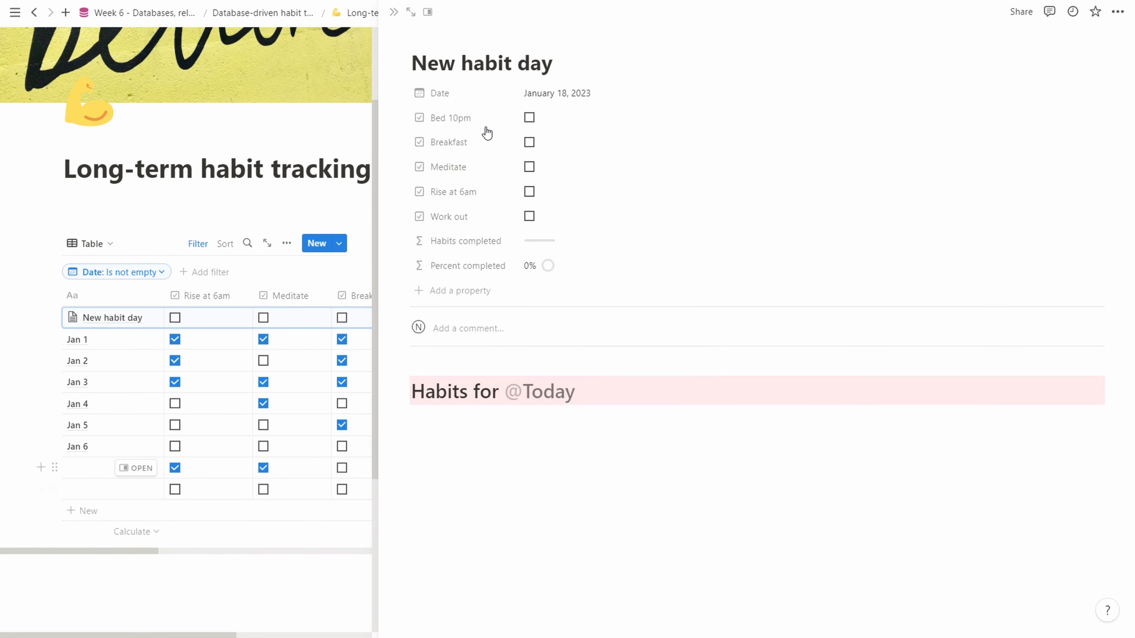
click(393, 13)
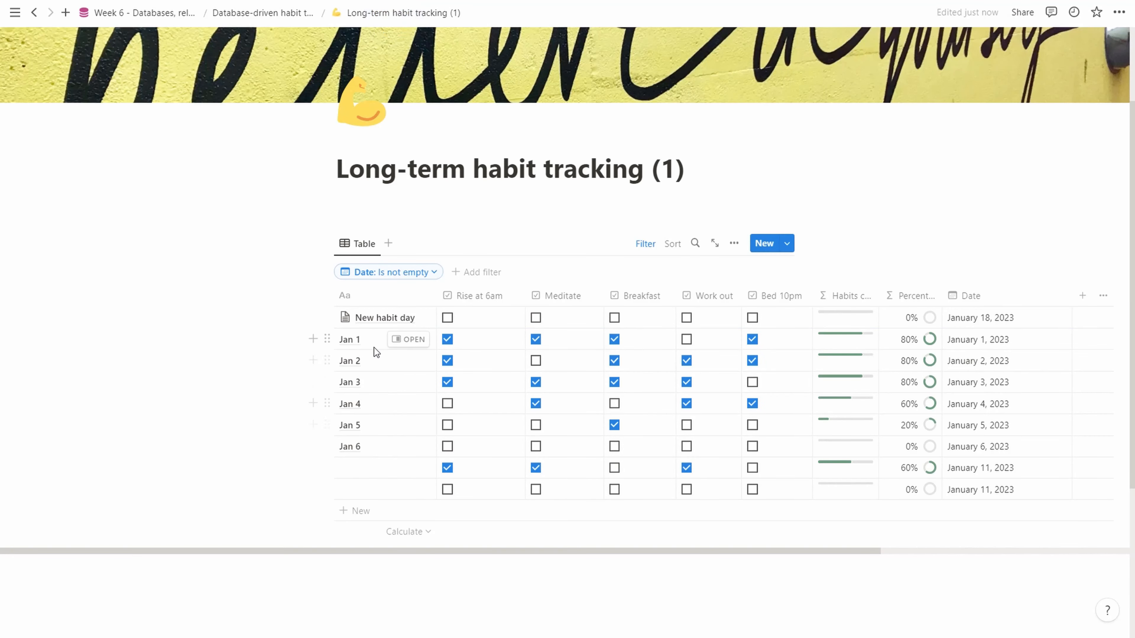
Change the date format of the Today mention in the New habit day entry's heading to Year/Month/Day and close the entry.
click(408, 318)
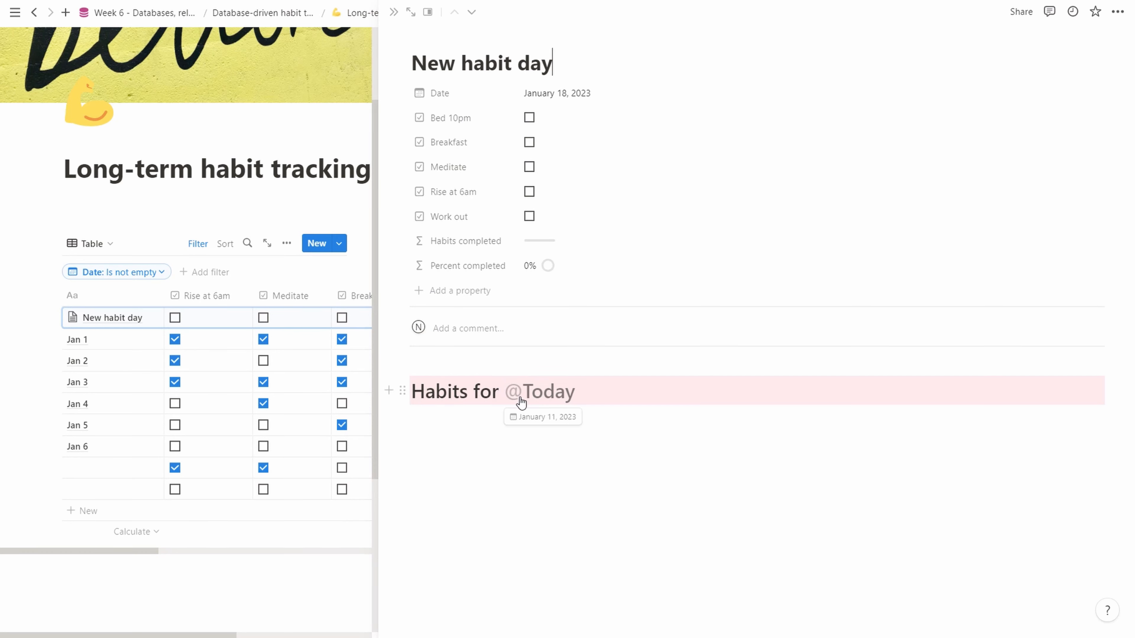
click(538, 406)
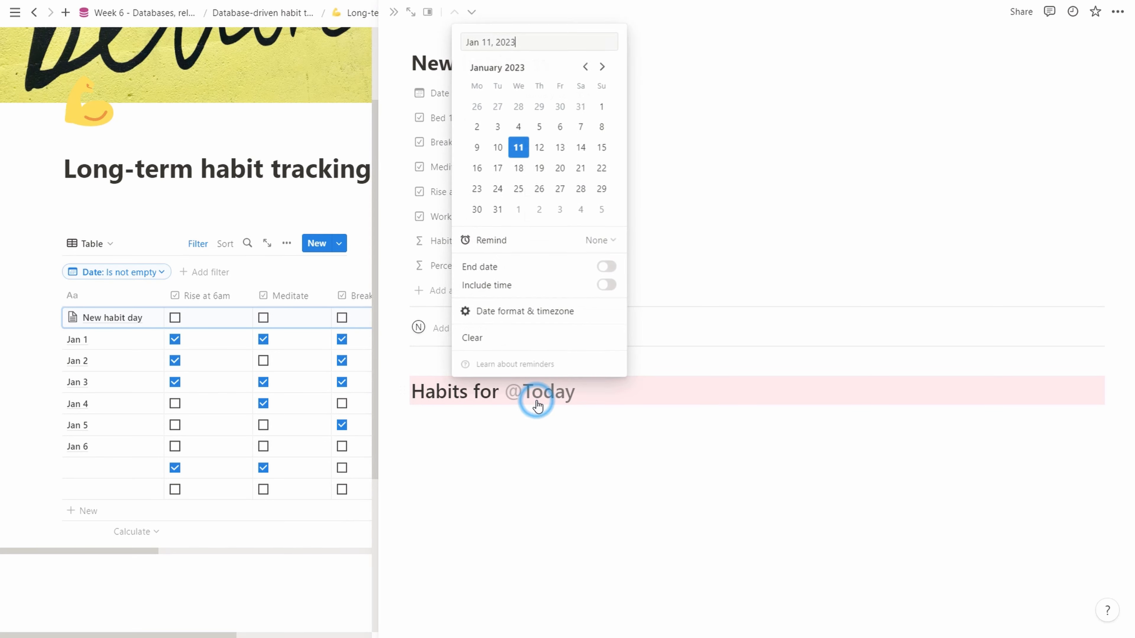
click(545, 316)
click(770, 293)
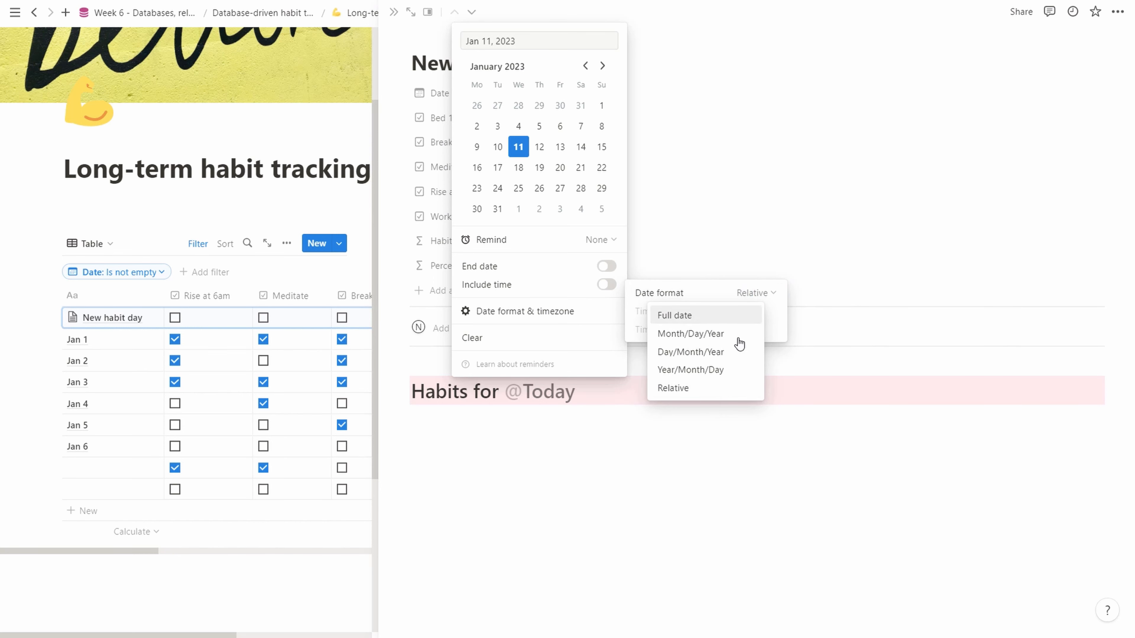
click(727, 369)
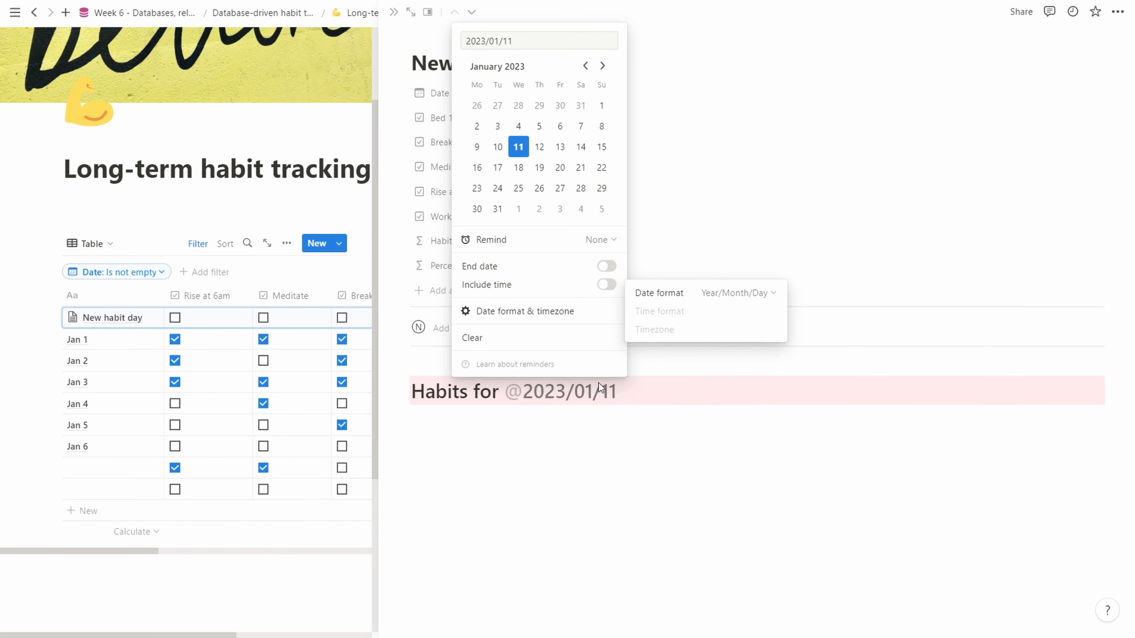
click(549, 425)
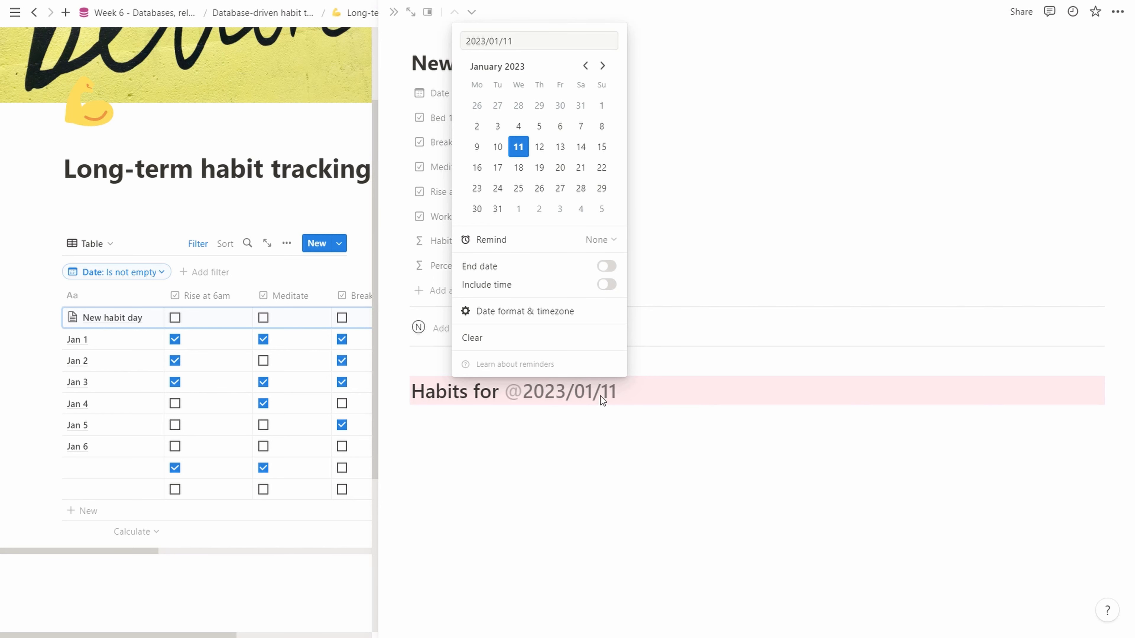
click(279, 615)
click(278, 614)
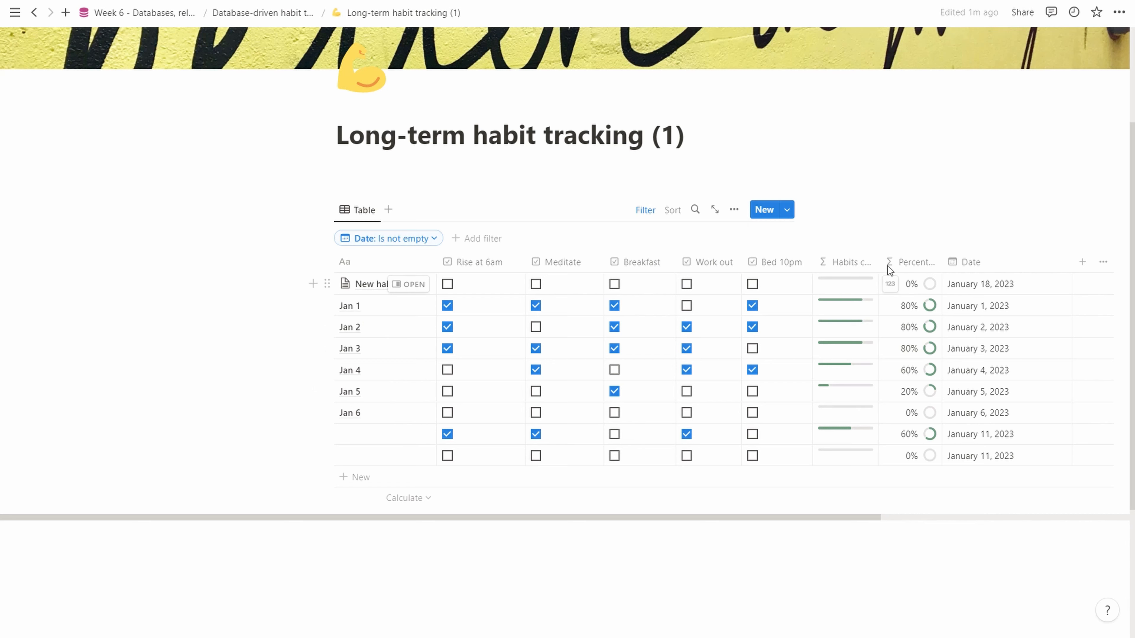
Set New habit day as the default template for all views in the Habits database.
click(787, 209)
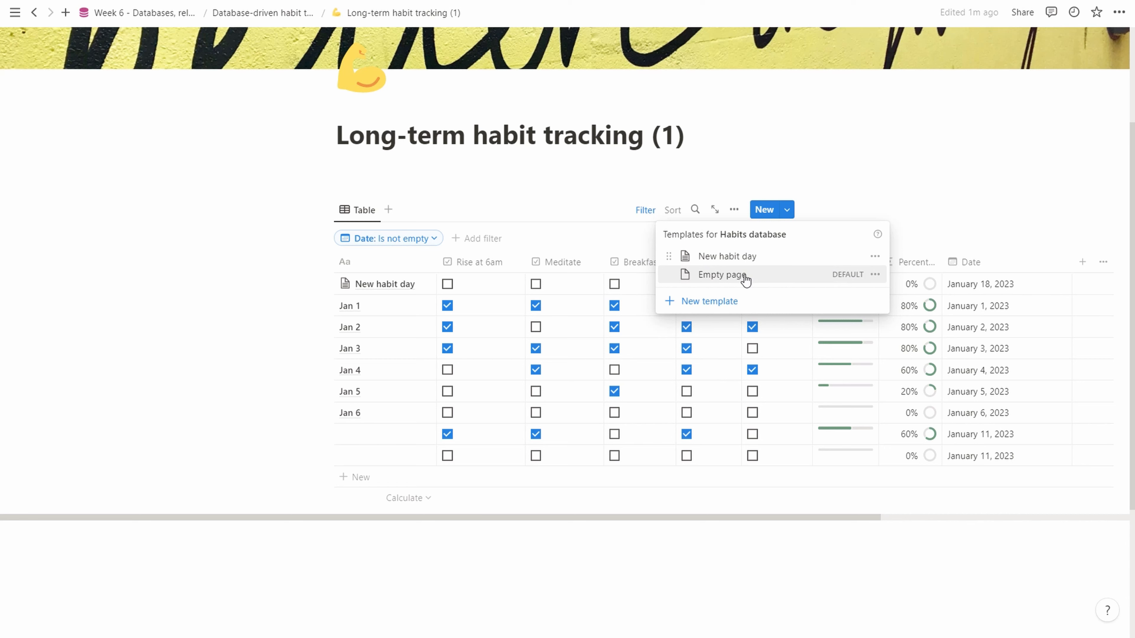
click(874, 257)
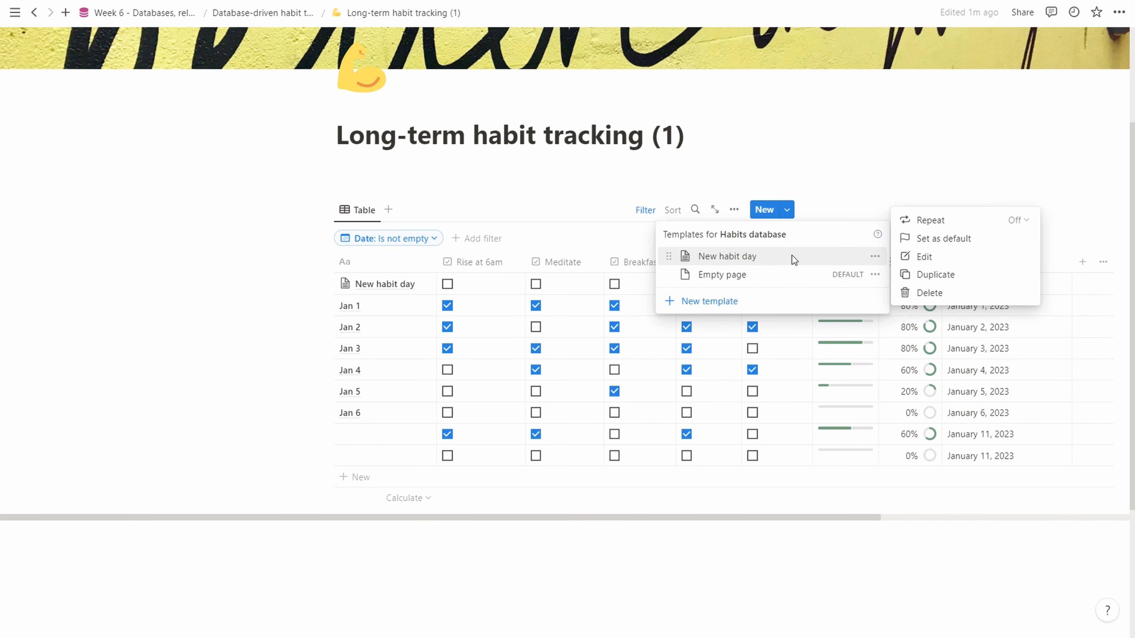
click(968, 243)
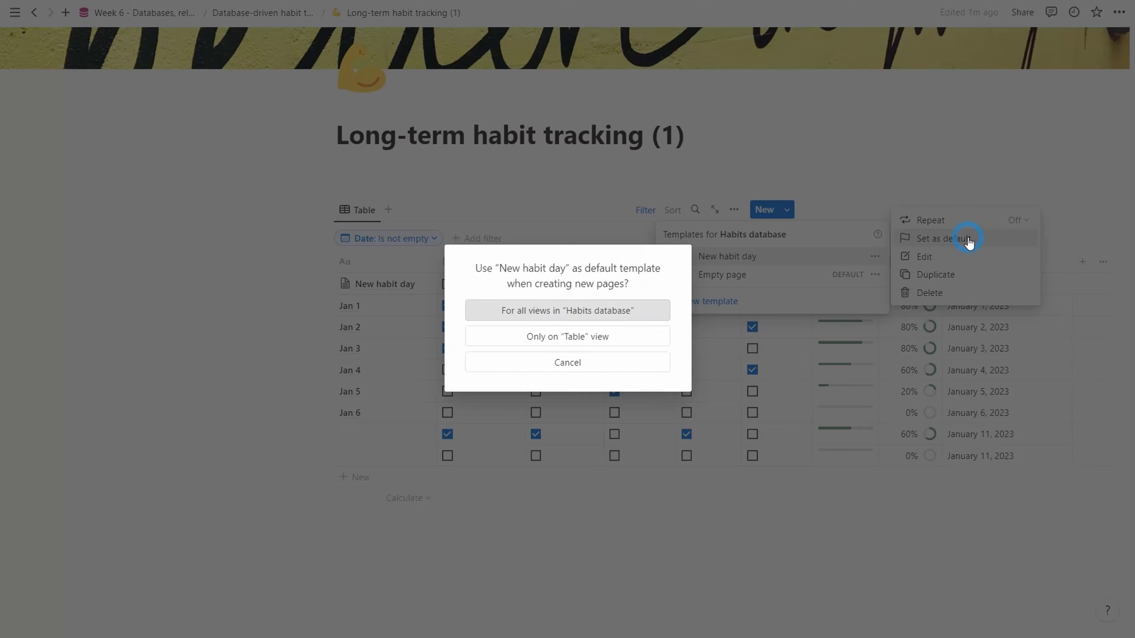
click(534, 315)
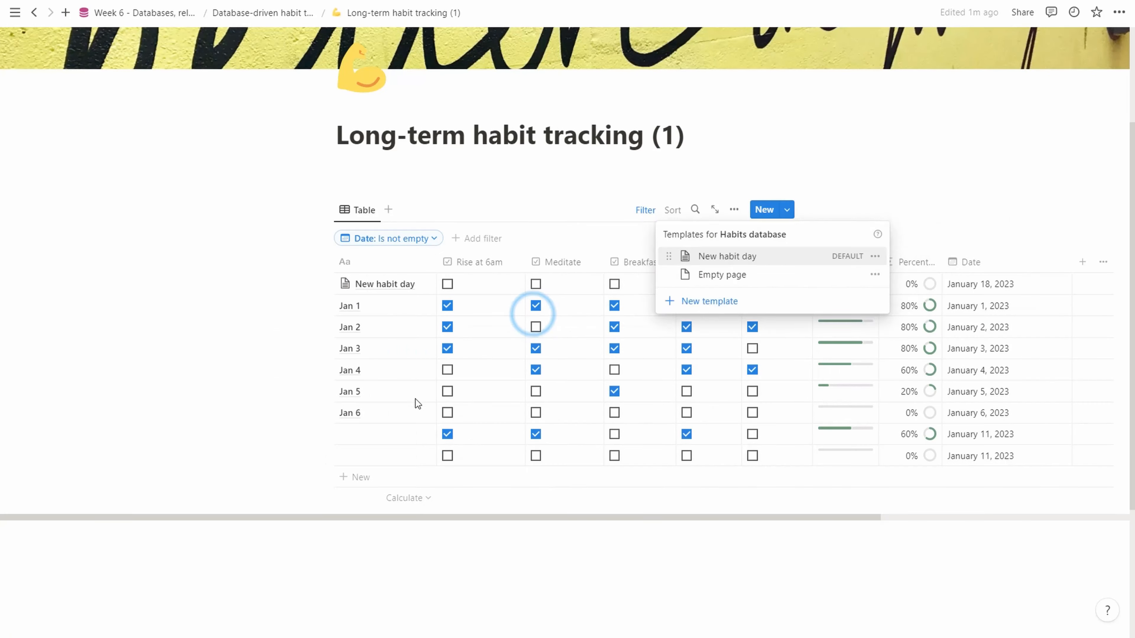
click(787, 210)
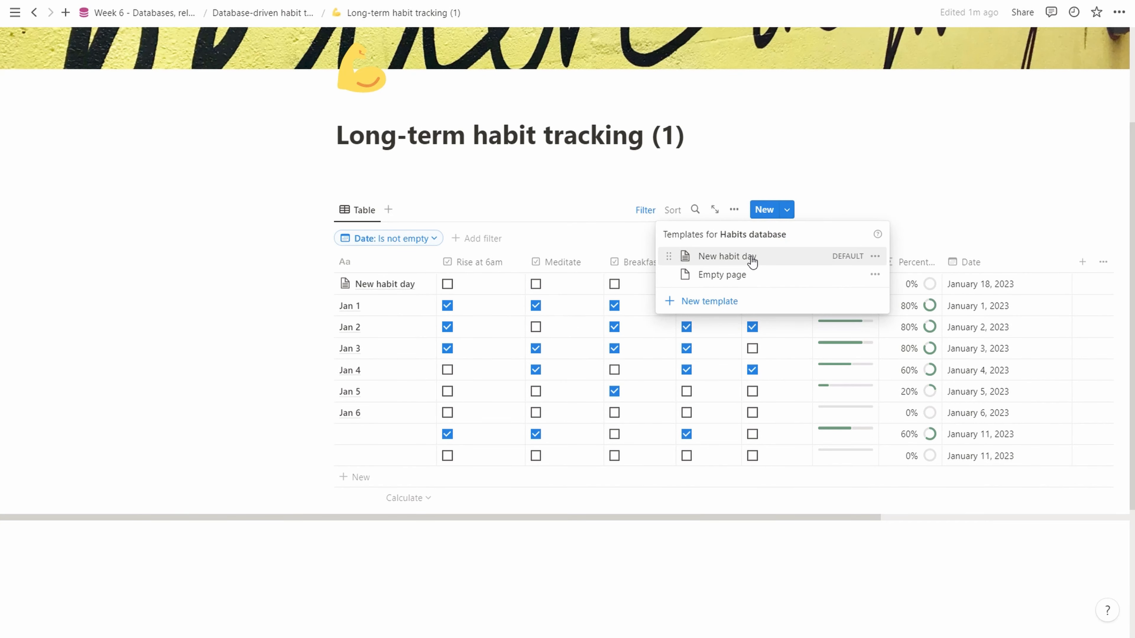
Create one entry from the New habit day template without a date, and add another entry as a new row in the habits table.
click(753, 259)
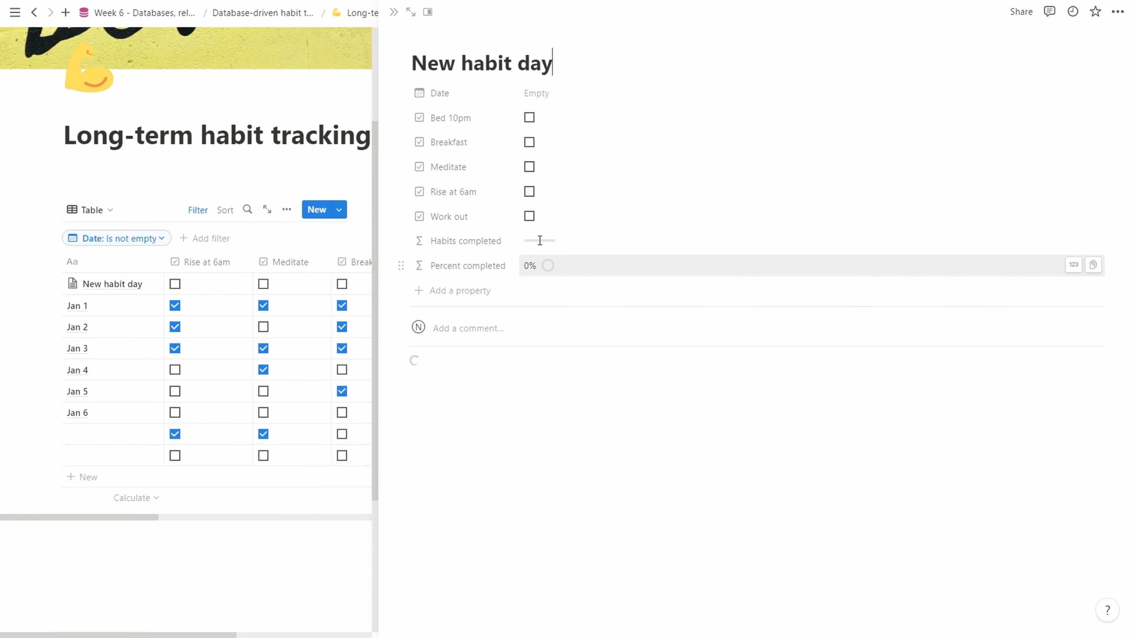
click(174, 556)
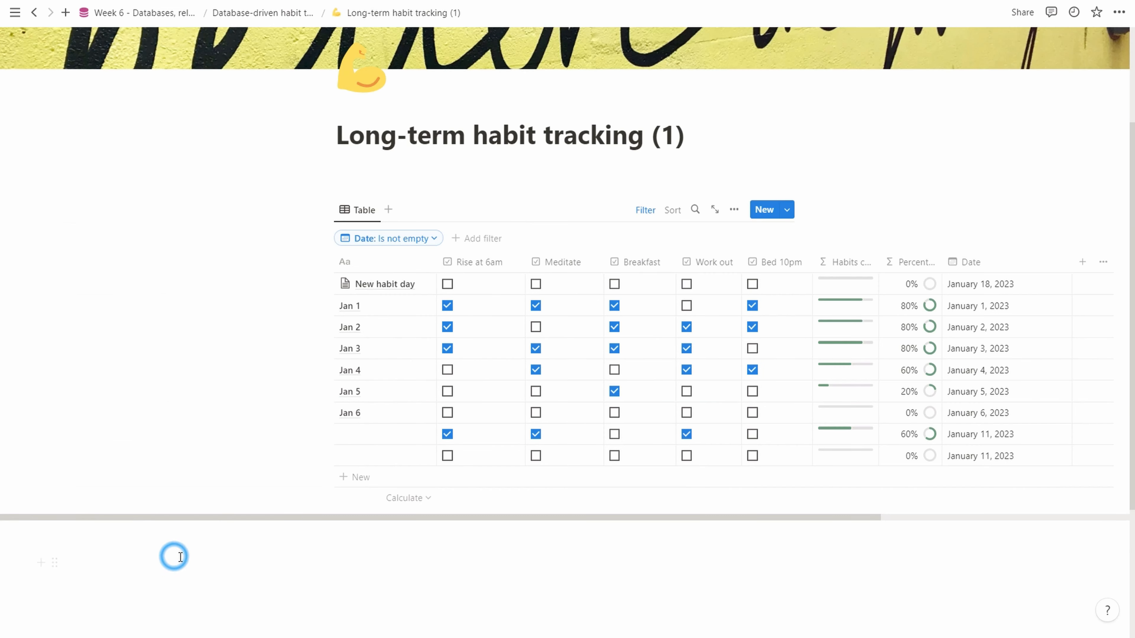
click(348, 478)
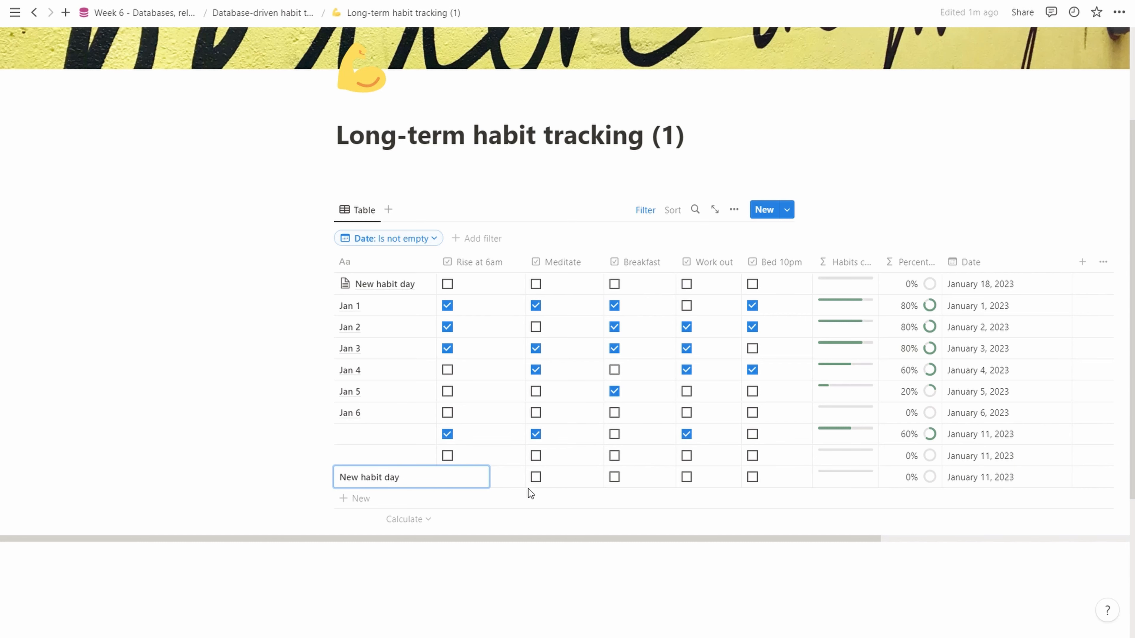
key(Escape)
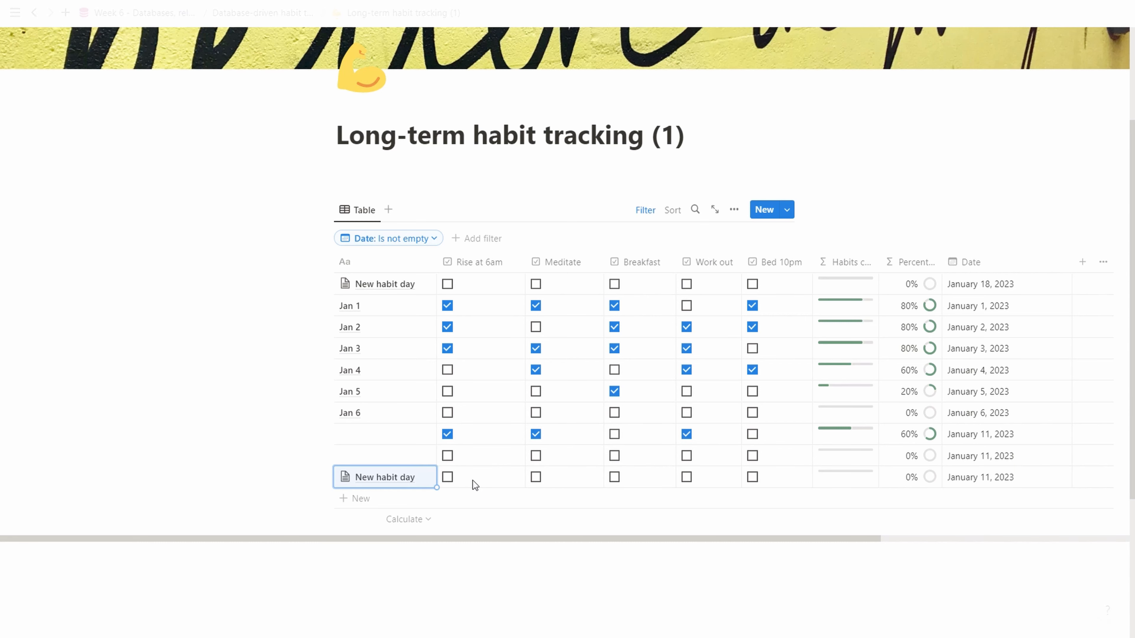
Open the new row's page in the habits table and replace its New habit day title with a Today mention.
click(426, 477)
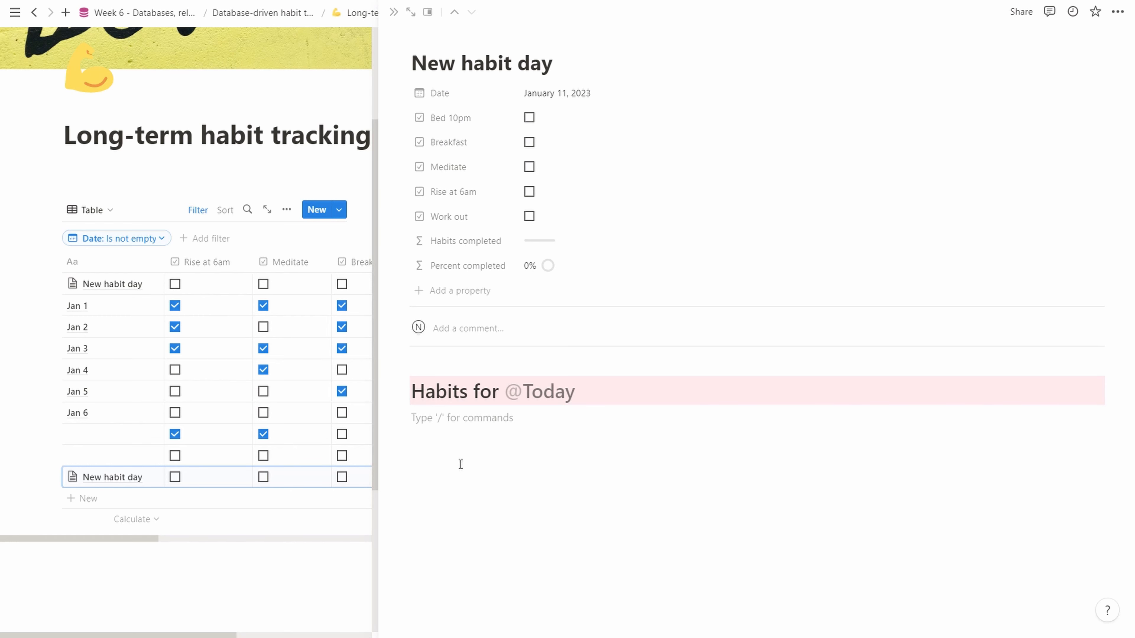
click(317, 565)
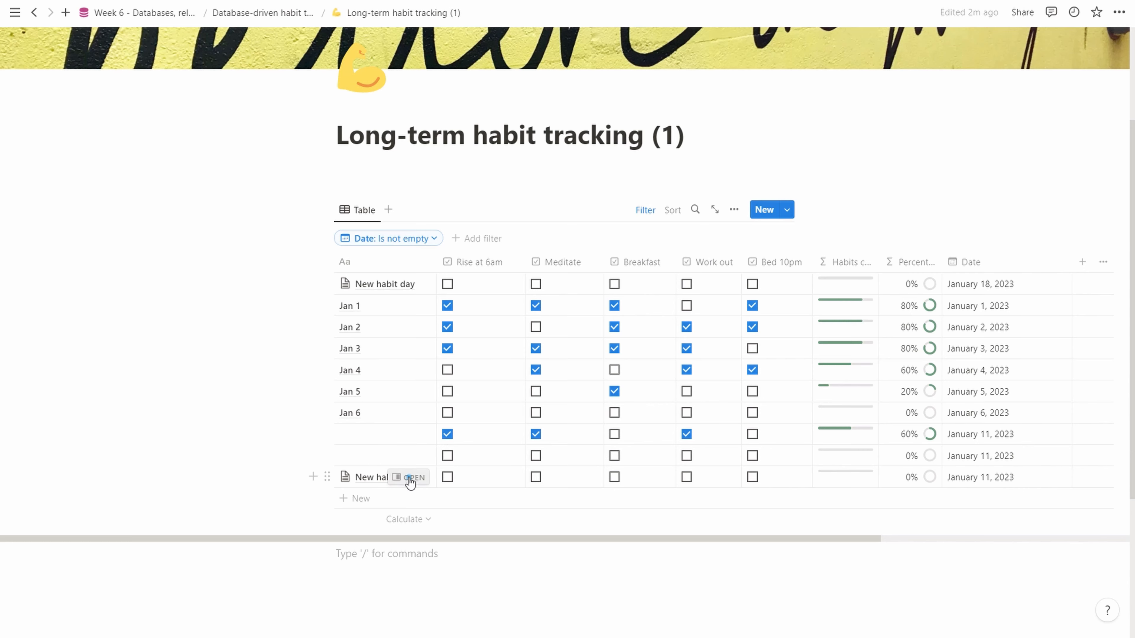
click(408, 477)
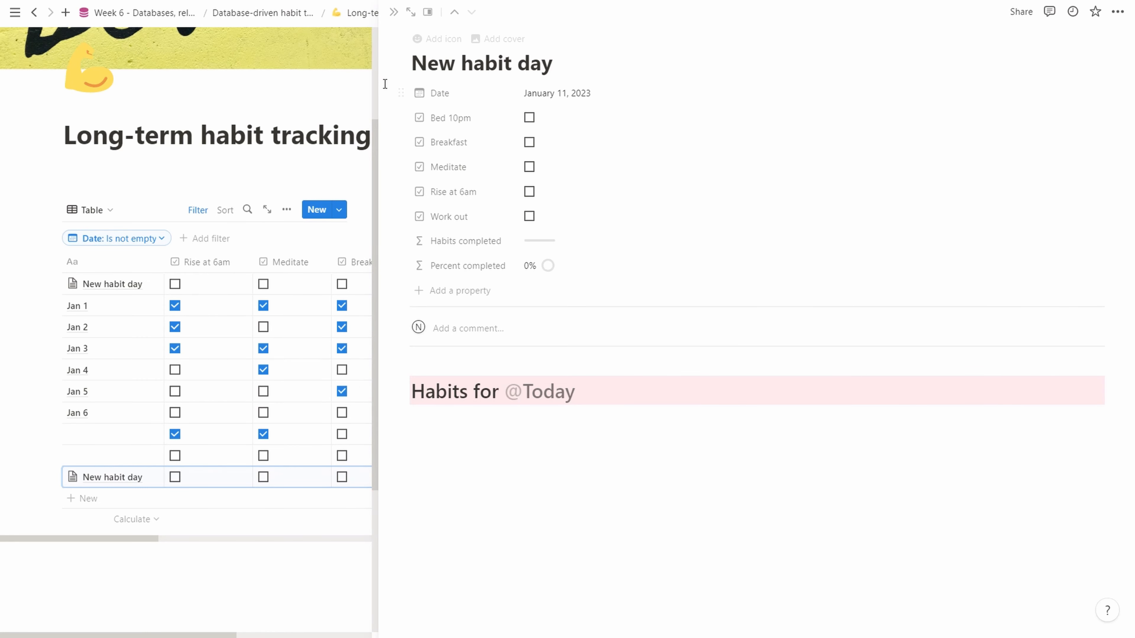
double_click(415, 69)
key(ctrl+a)
text(@today)
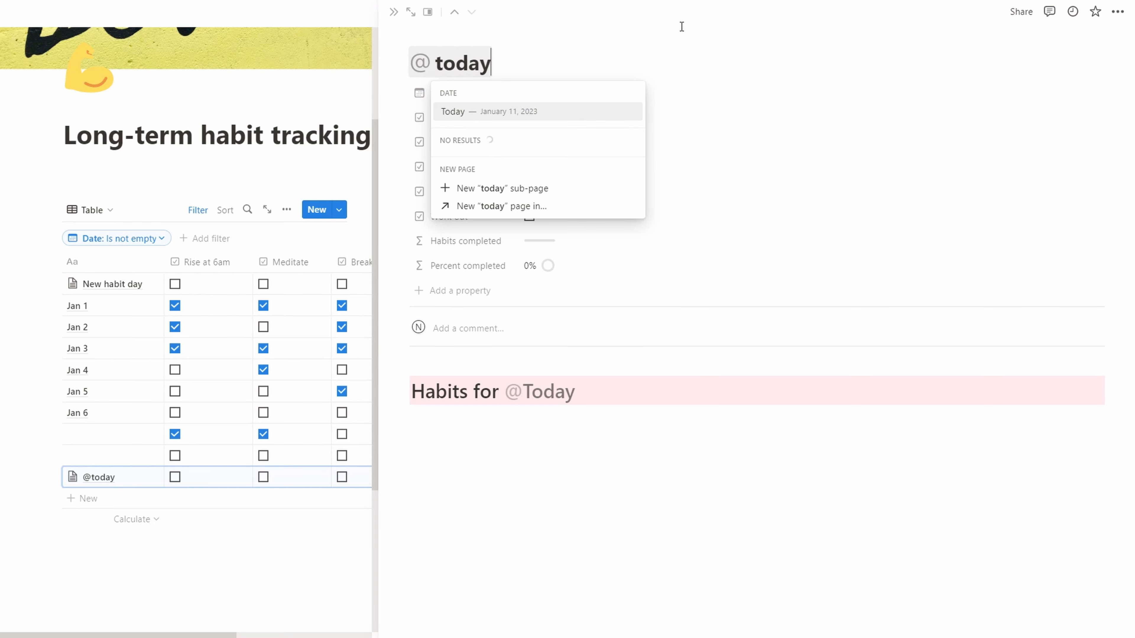
click(545, 110)
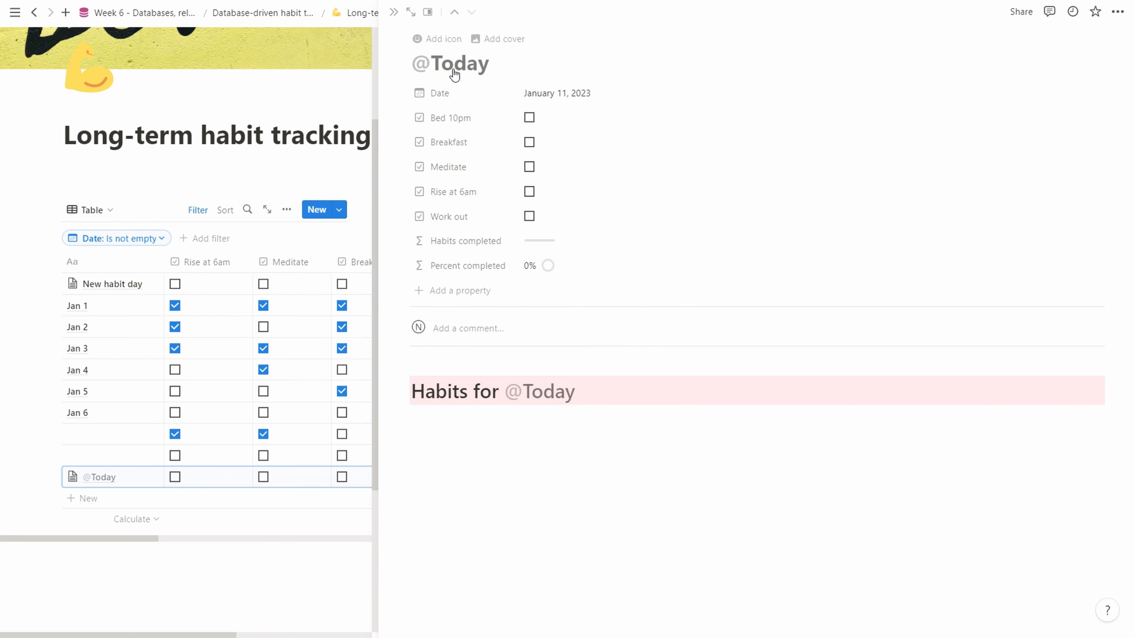
Change the date format of the entry's Today title mention to Year/Month/Day and close the entry.
click(454, 67)
click(446, 365)
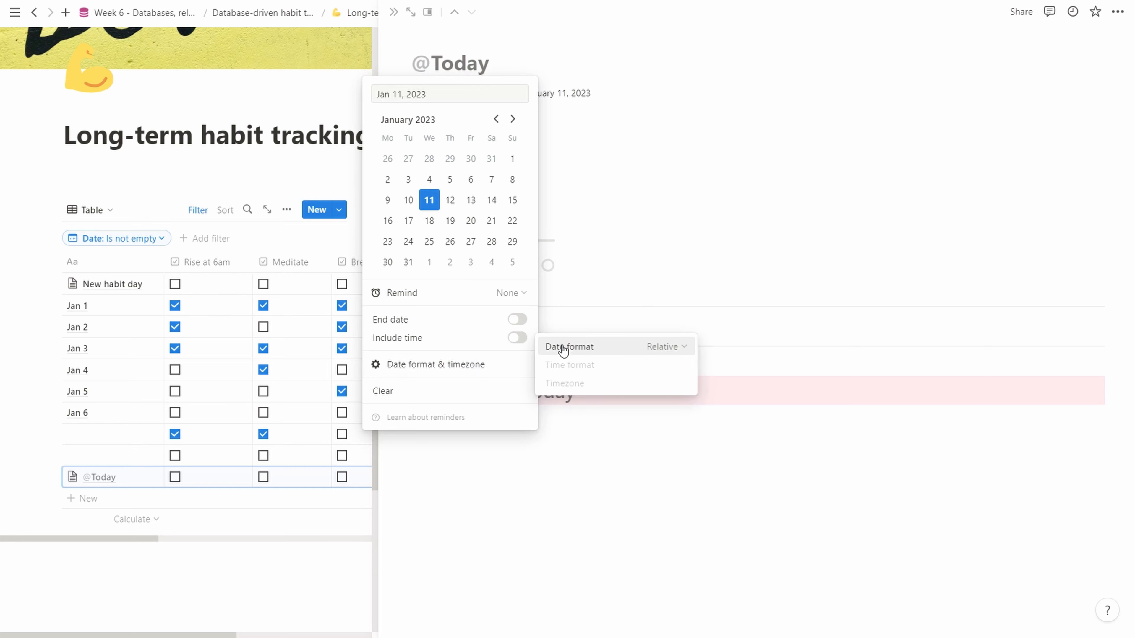
click(668, 347)
click(634, 419)
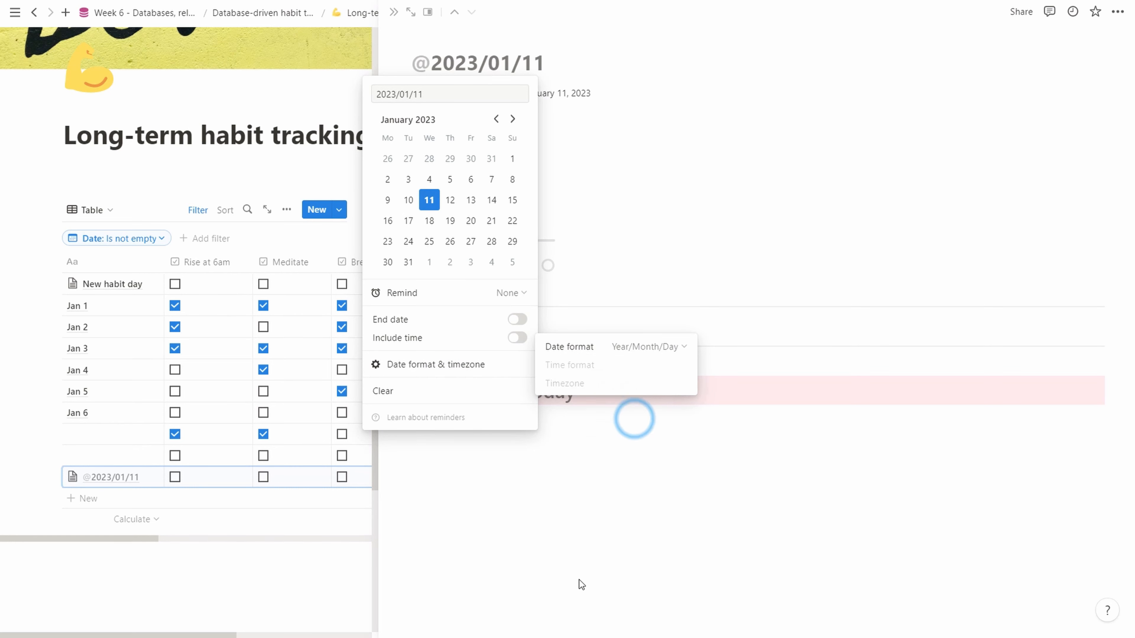
click(246, 564)
click(95, 532)
click(94, 532)
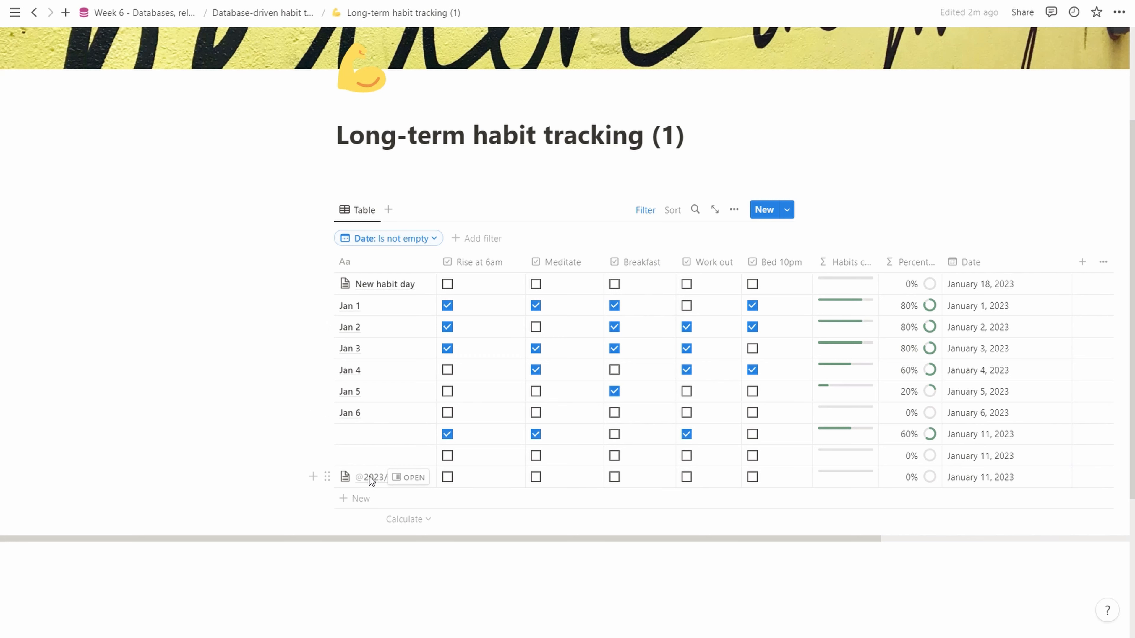
Edit the New habit day template so its title is a Today mention, and return to the habits table.
click(788, 211)
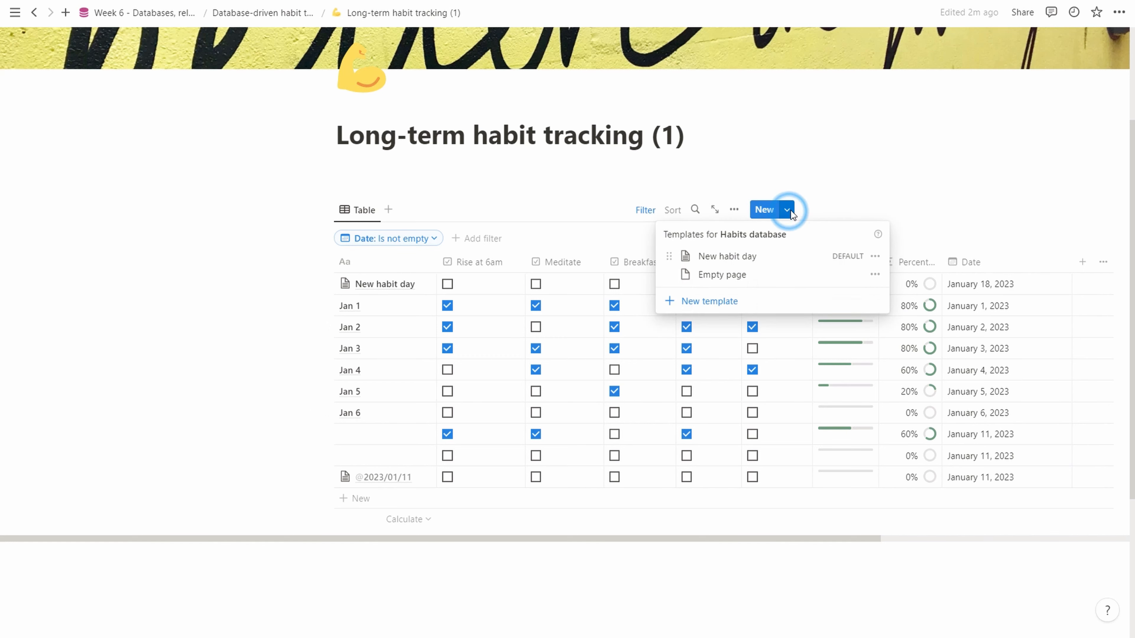
click(876, 259)
click(926, 256)
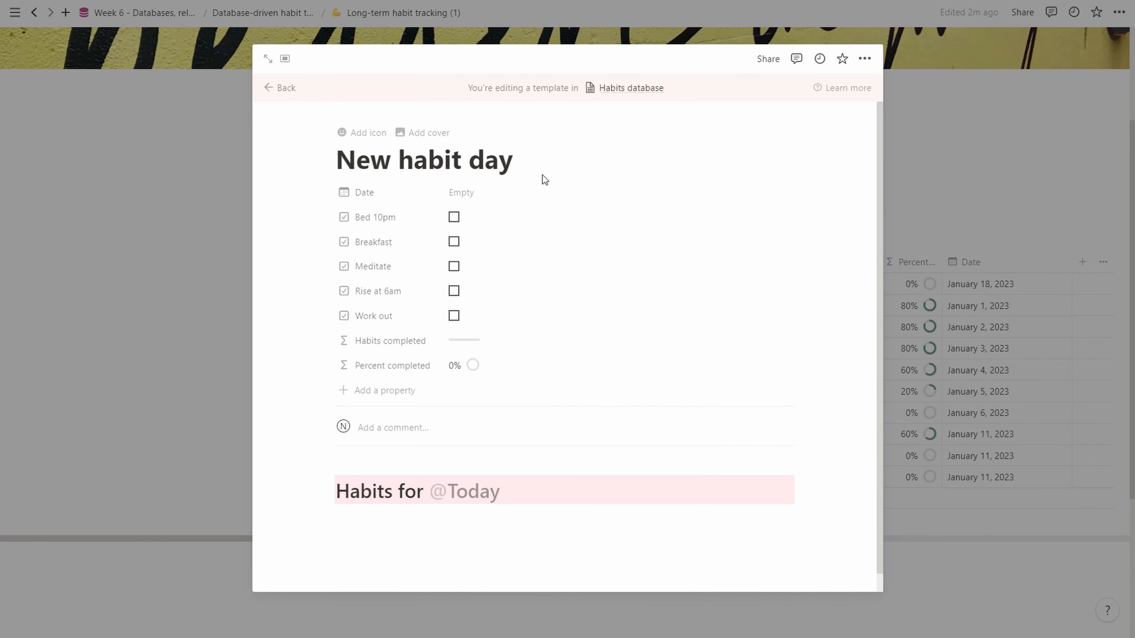
drag(534, 161, 267, 172)
text(@)
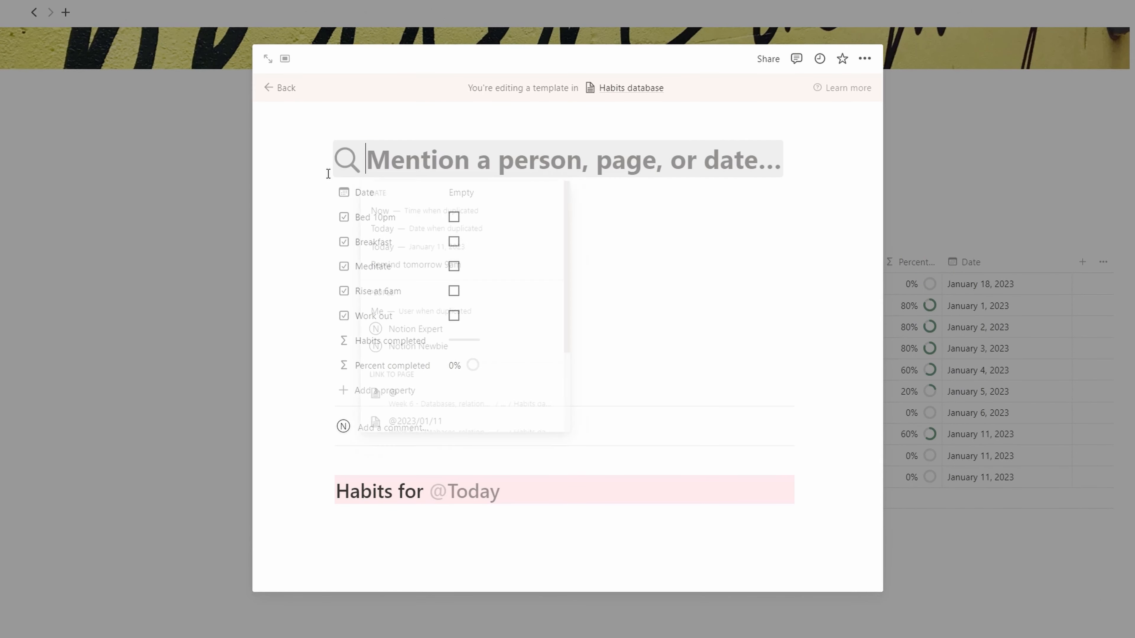
text(today)
click(442, 210)
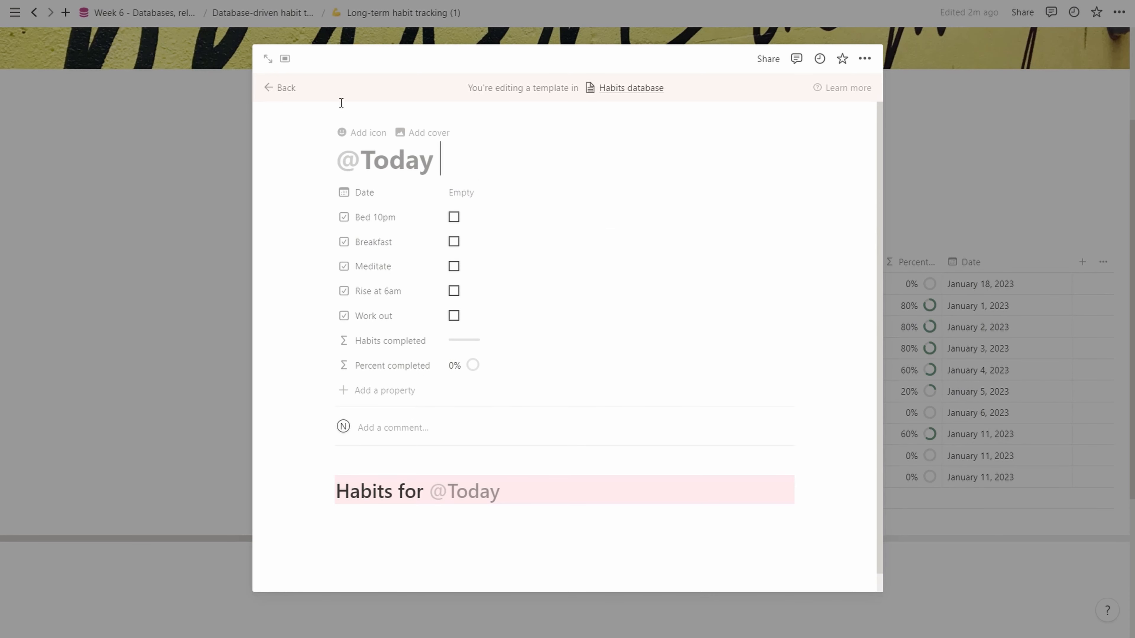
click(349, 160)
triple_click(482, 496)
click(343, 159)
click(277, 89)
Add a row at the end of the table and set its Today title mention to the Year/Month/Day format.
click(355, 498)
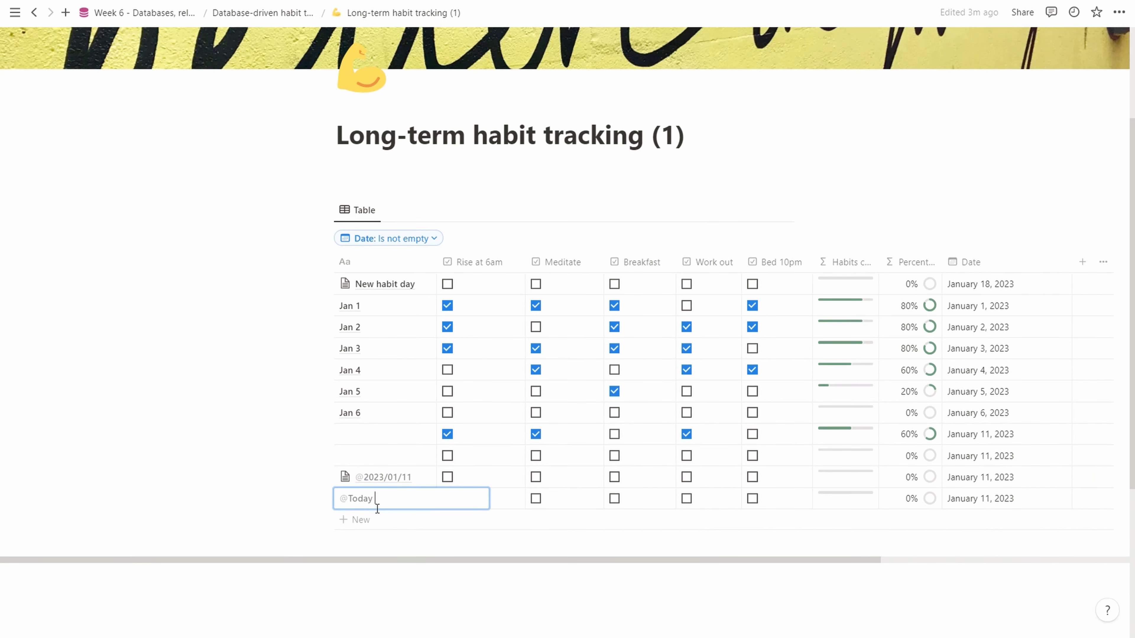
click(348, 496)
click(387, 429)
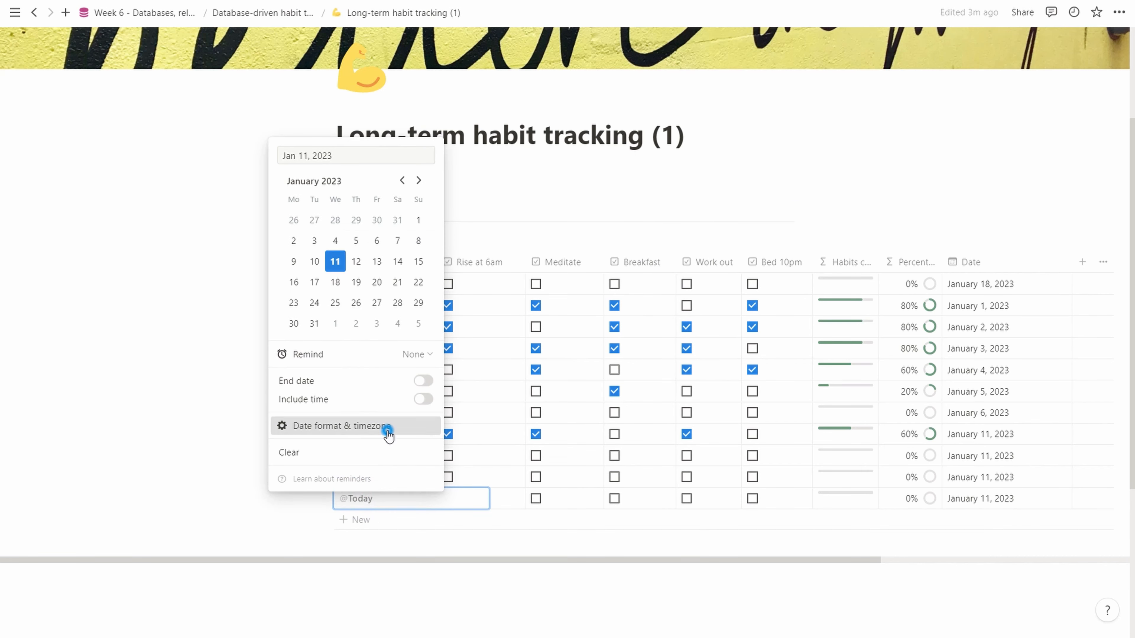
click(561, 404)
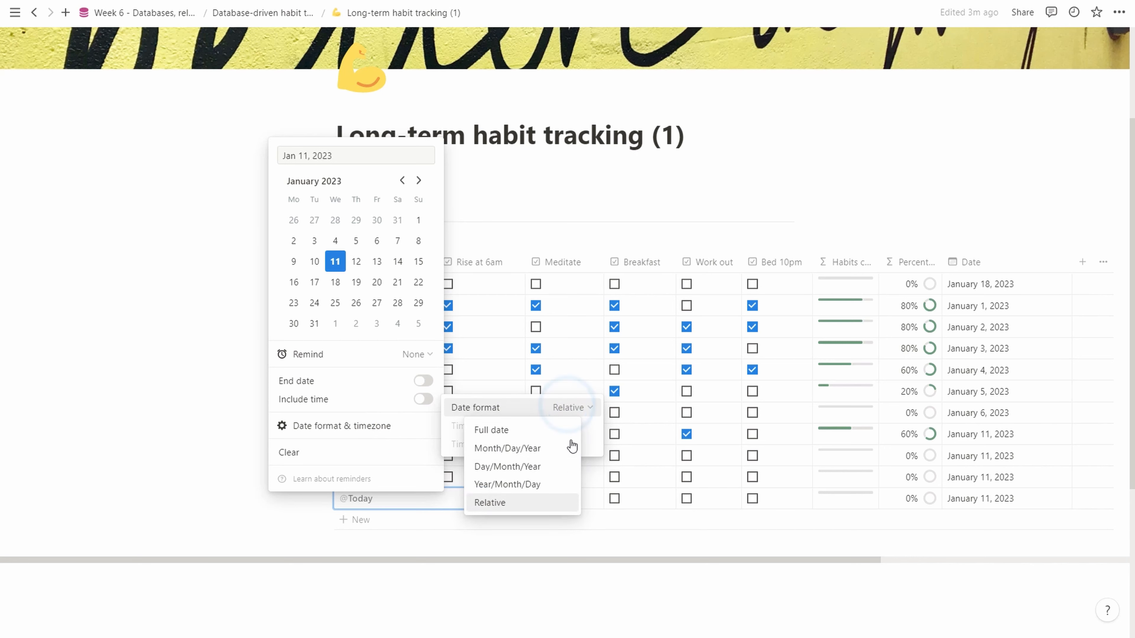
click(561, 478)
click(453, 553)
click(370, 588)
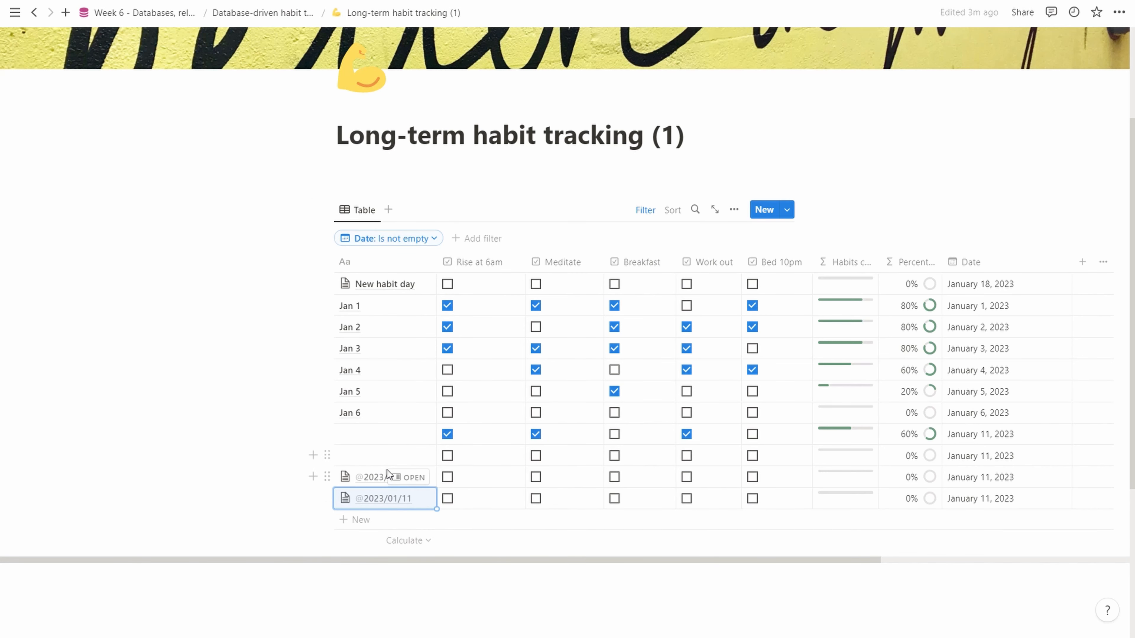
Add another row at the end of the table and change its title's date mention to December 8, 2022.
click(362, 521)
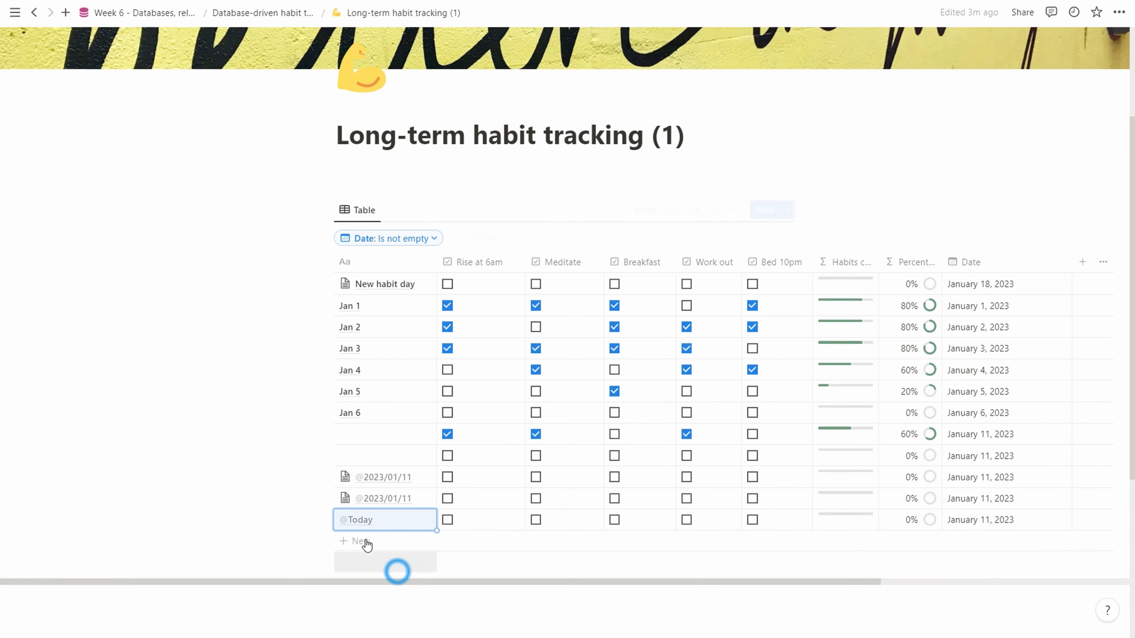
click(357, 519)
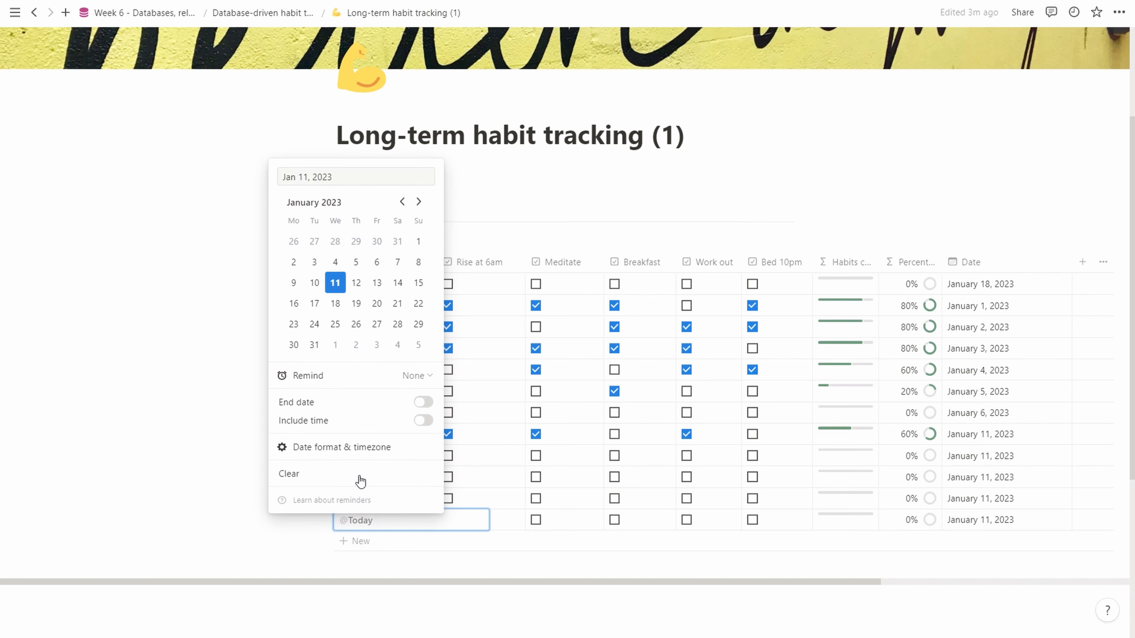
click(406, 201)
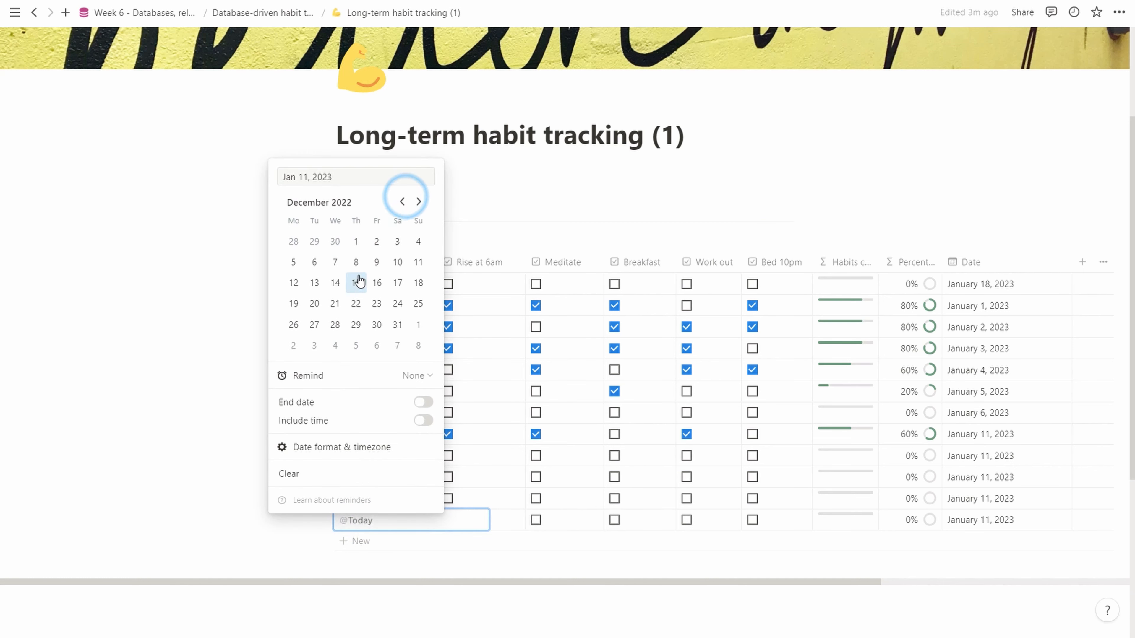
click(355, 262)
click(198, 550)
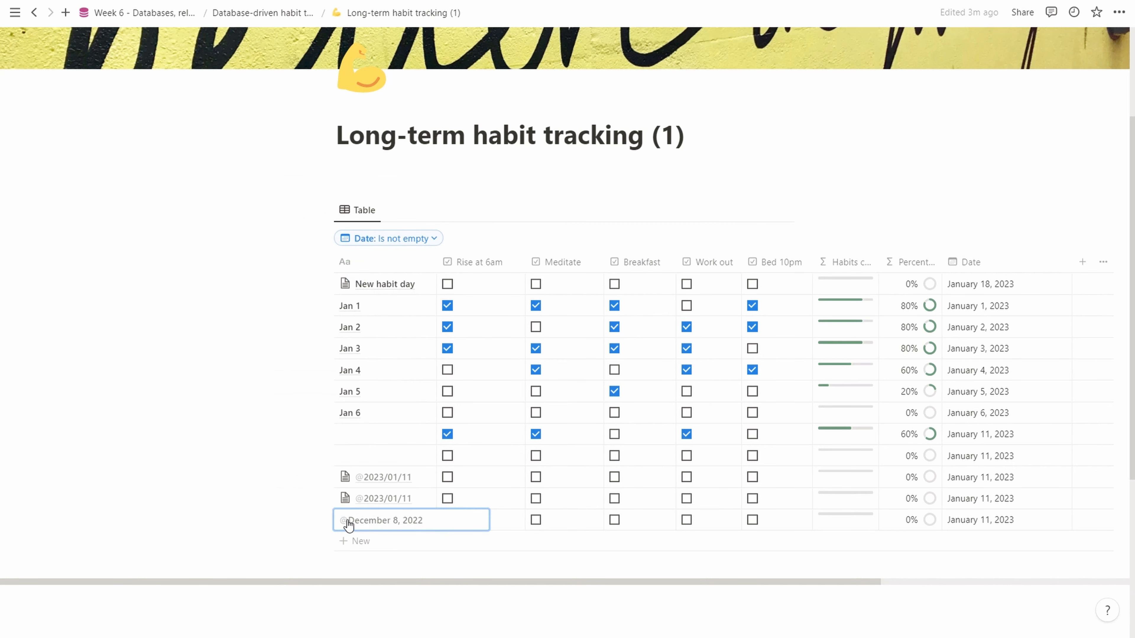
click(391, 576)
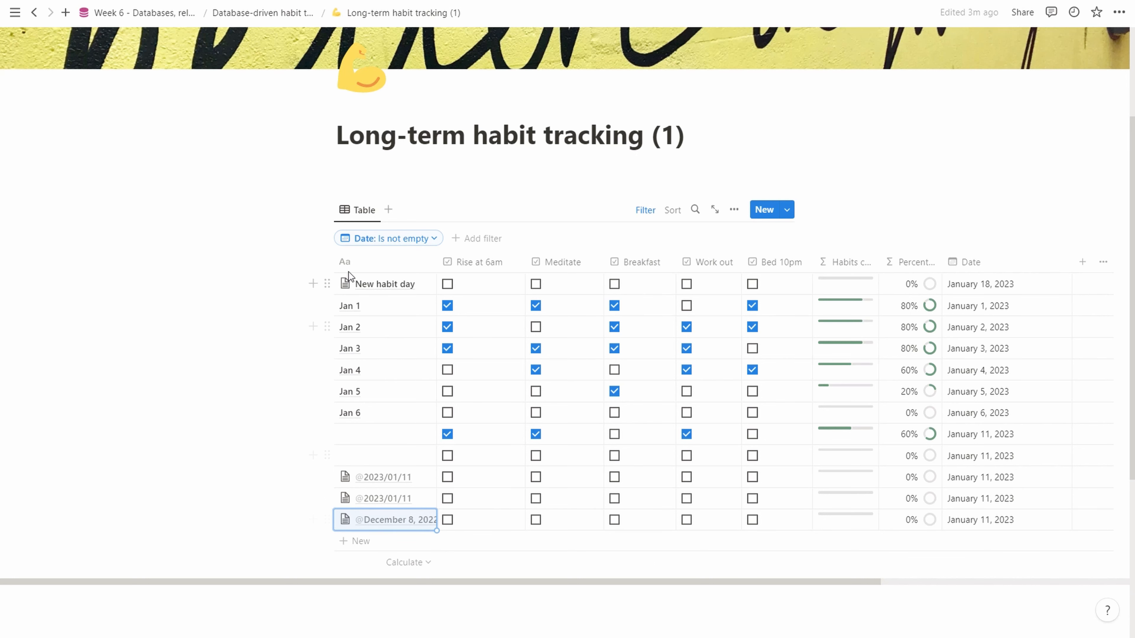
Move the title column to the end of the habits table and the Date column to the start.
drag(347, 262, 1028, 258)
click(884, 261)
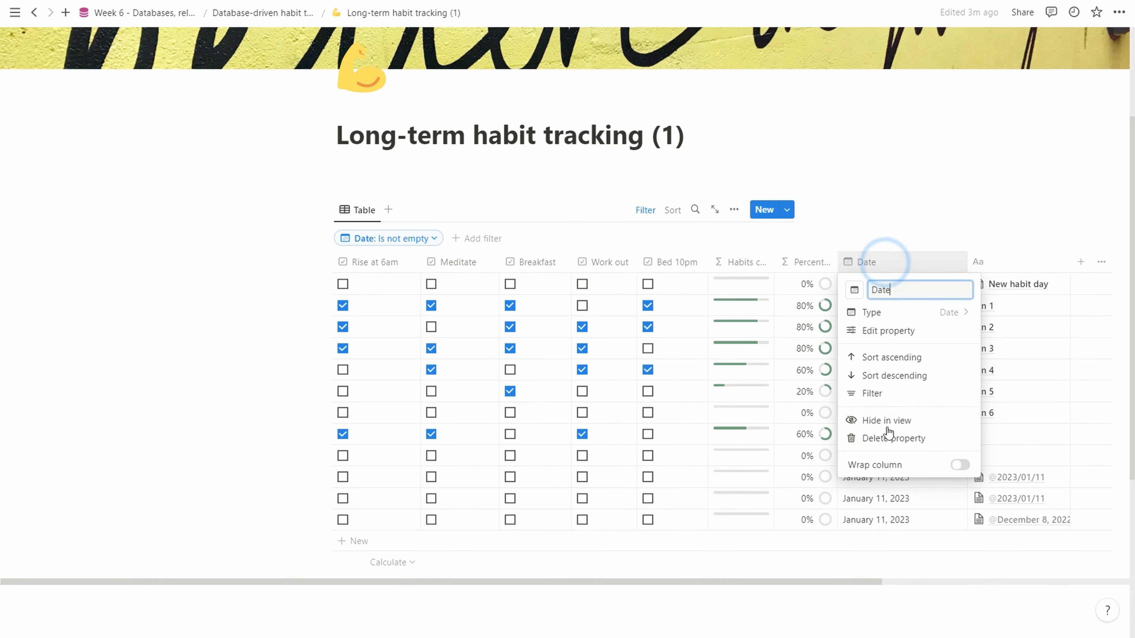
click(1008, 261)
click(980, 259)
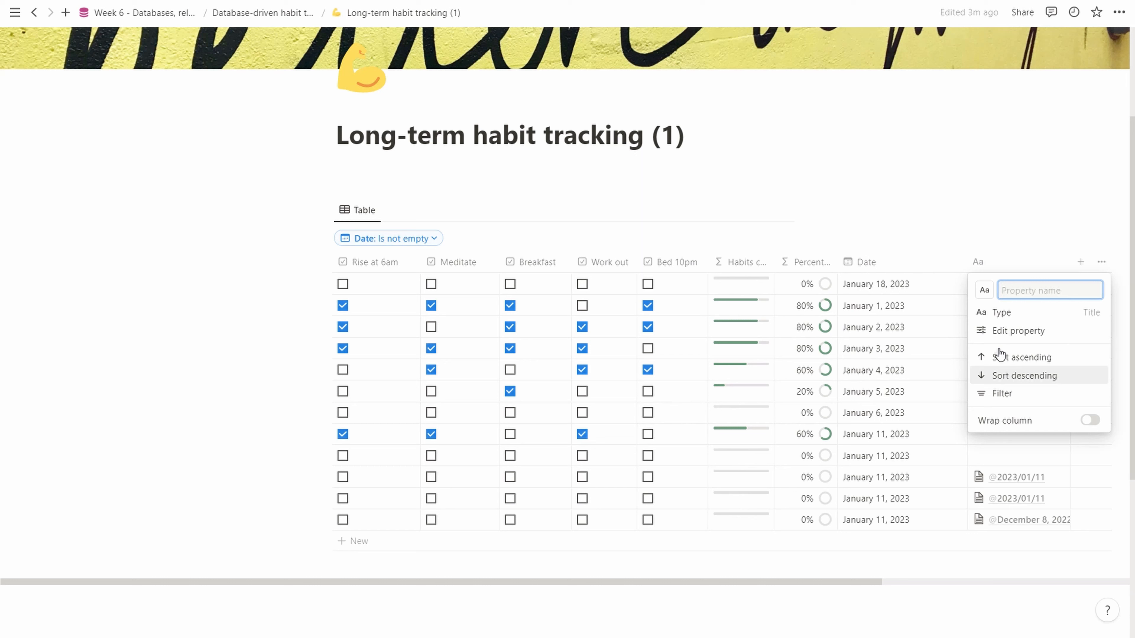
click(1003, 268)
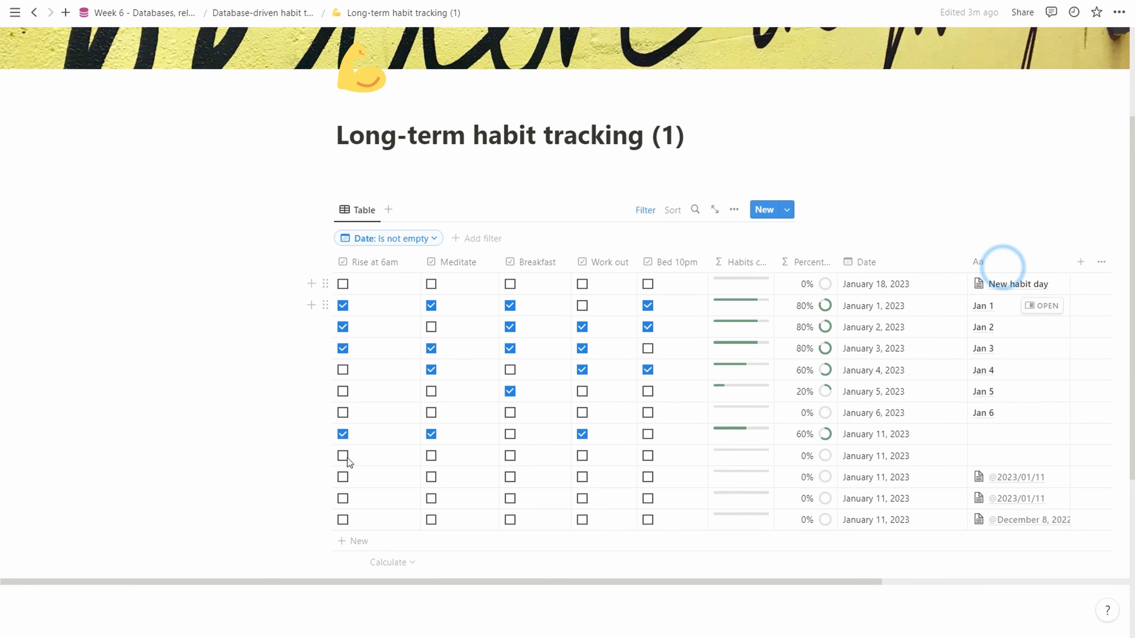
drag(912, 258, 347, 282)
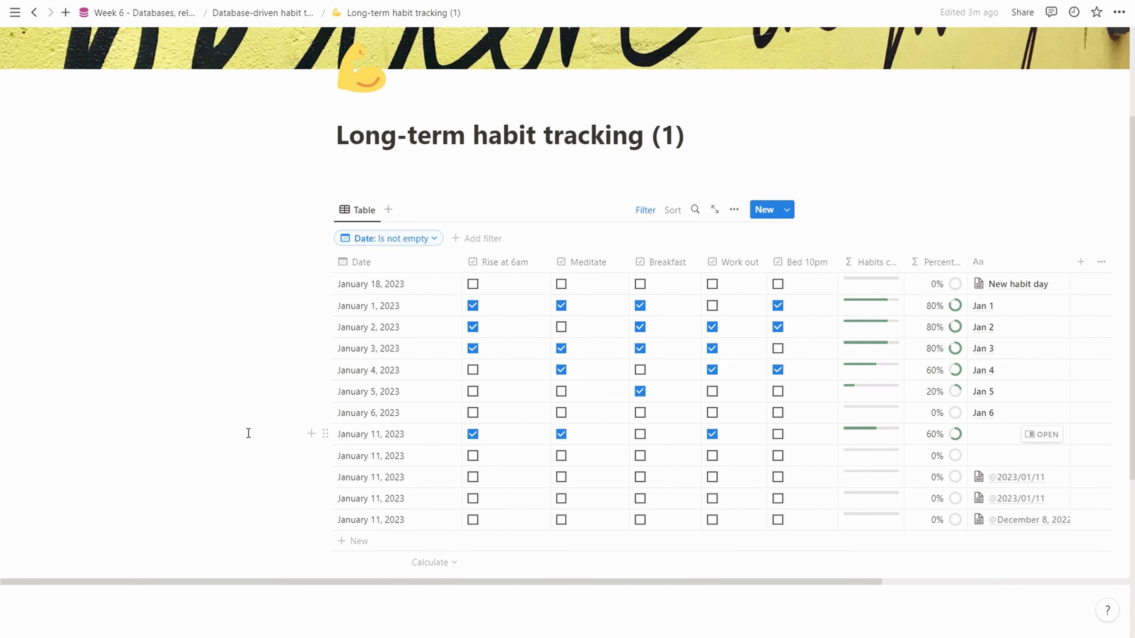
Delete the five rows dated January 11, 2023 from the habits table.
drag(236, 432, 620, 527)
key(Delete)
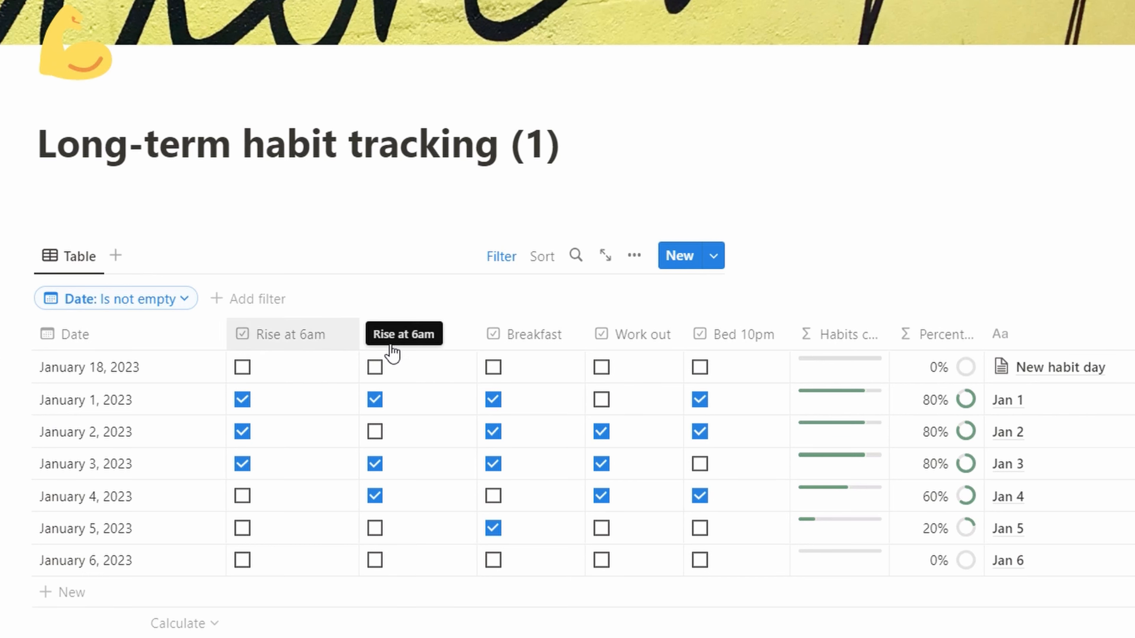
Tick and untick Rise at 6am, Meditate and Breakfast for the January 18, 2023 entry.
click(242, 368)
click(242, 367)
click(382, 368)
click(382, 367)
click(516, 367)
click(517, 368)
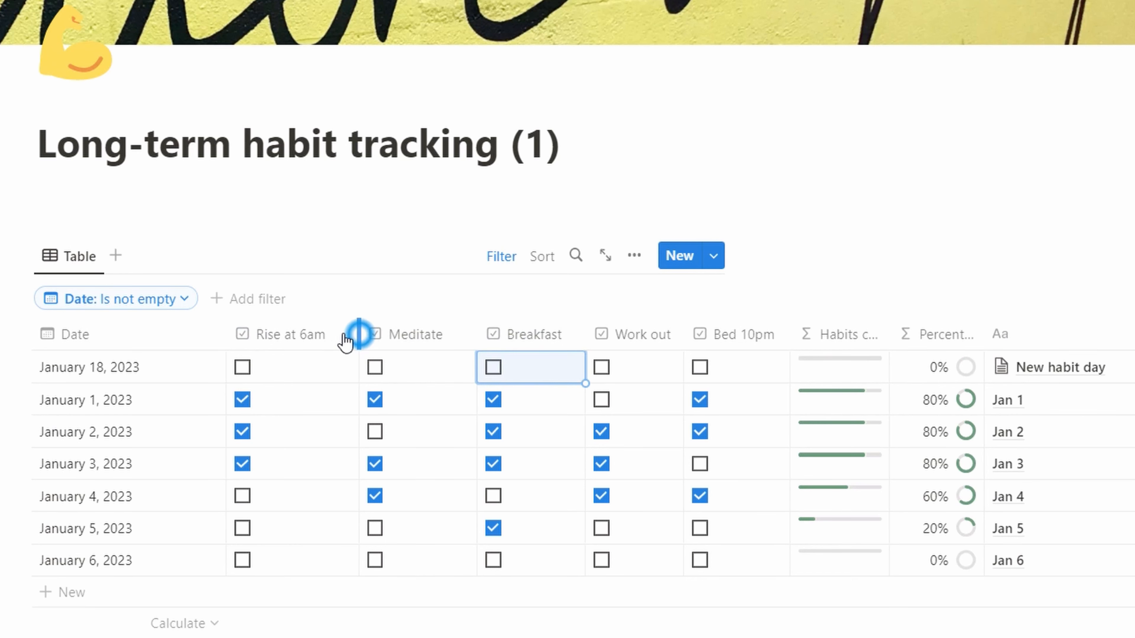
Narrow the Rise at 6am, Meditate and Breakfast columns to the width of their checkboxes.
drag(361, 334, 255, 335)
drag(389, 335, 289, 335)
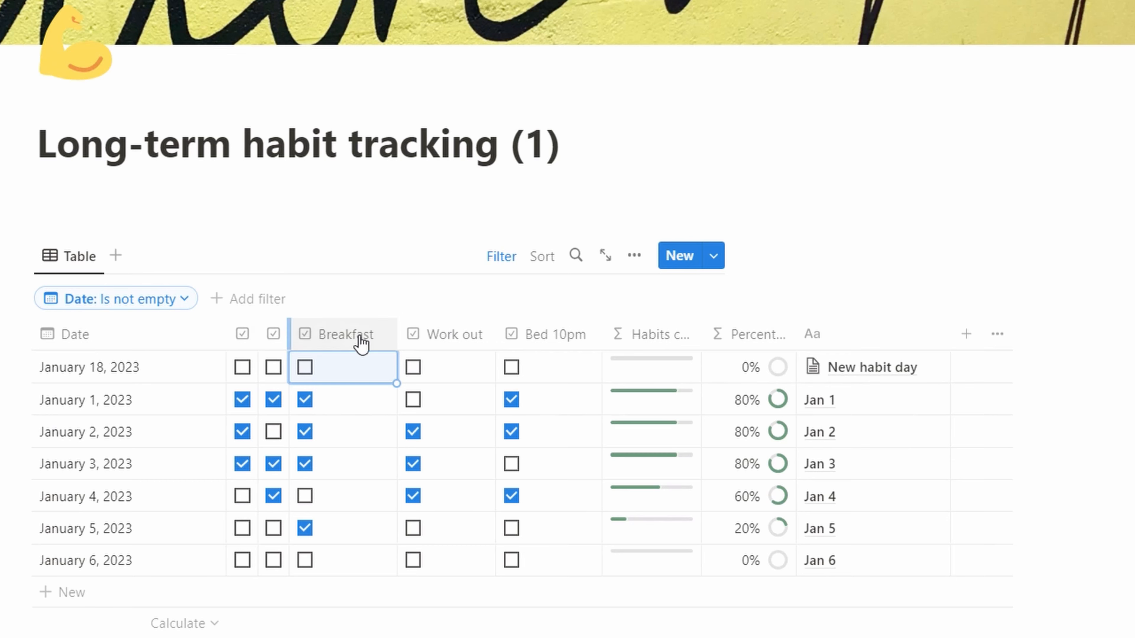
drag(396, 334, 320, 335)
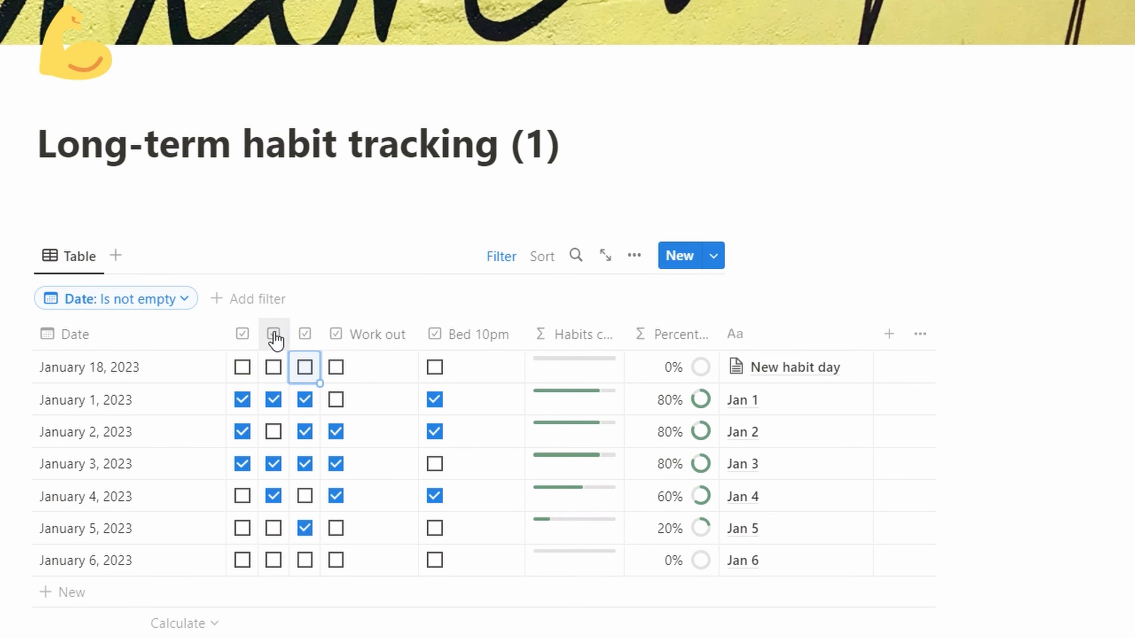
Widen the Breakfast, Meditate and Rise at 6am columns until their names are readable again.
drag(322, 343, 413, 341)
drag(290, 329, 367, 333)
drag(257, 334, 349, 341)
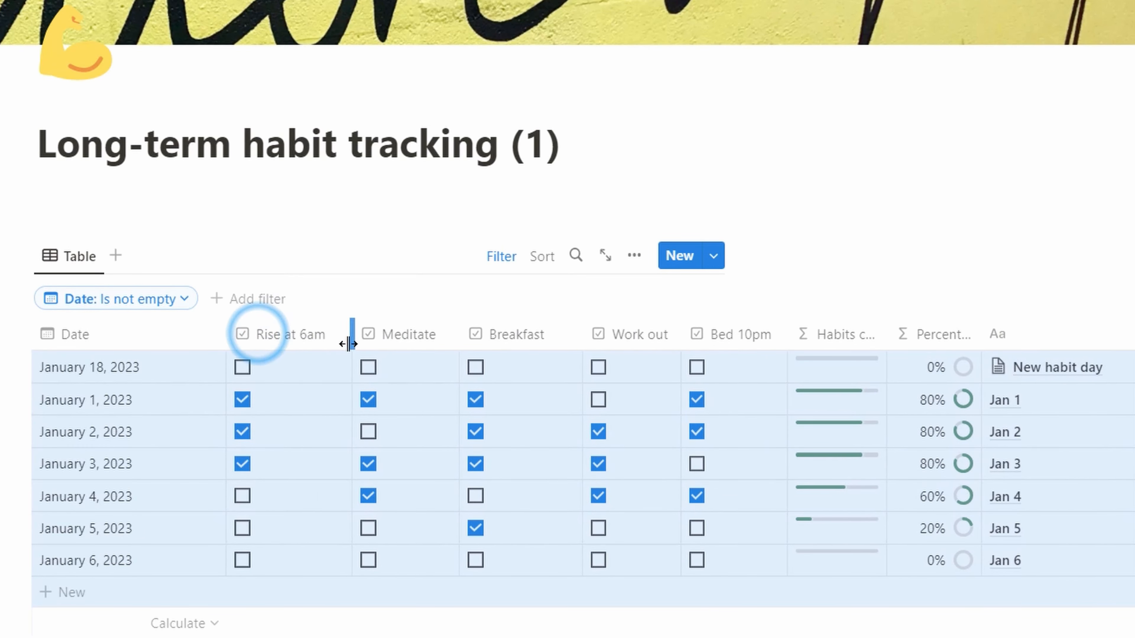
Change the icon of the Rise at 6am property to the sunrise icon, found by filtering for "sun".
click(268, 337)
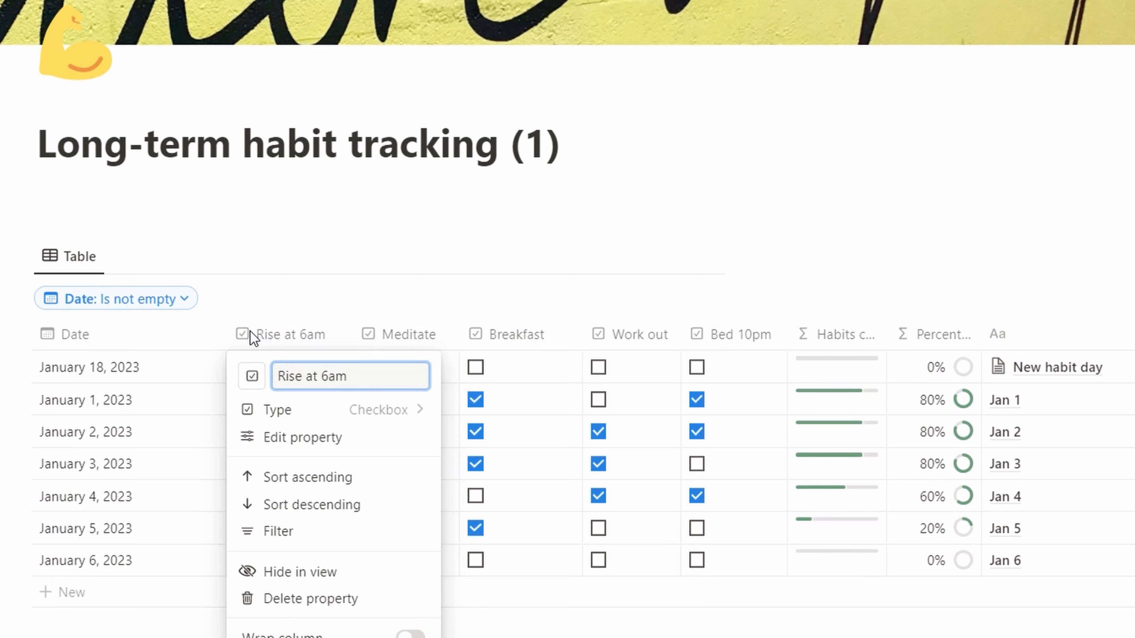
click(311, 436)
click(468, 96)
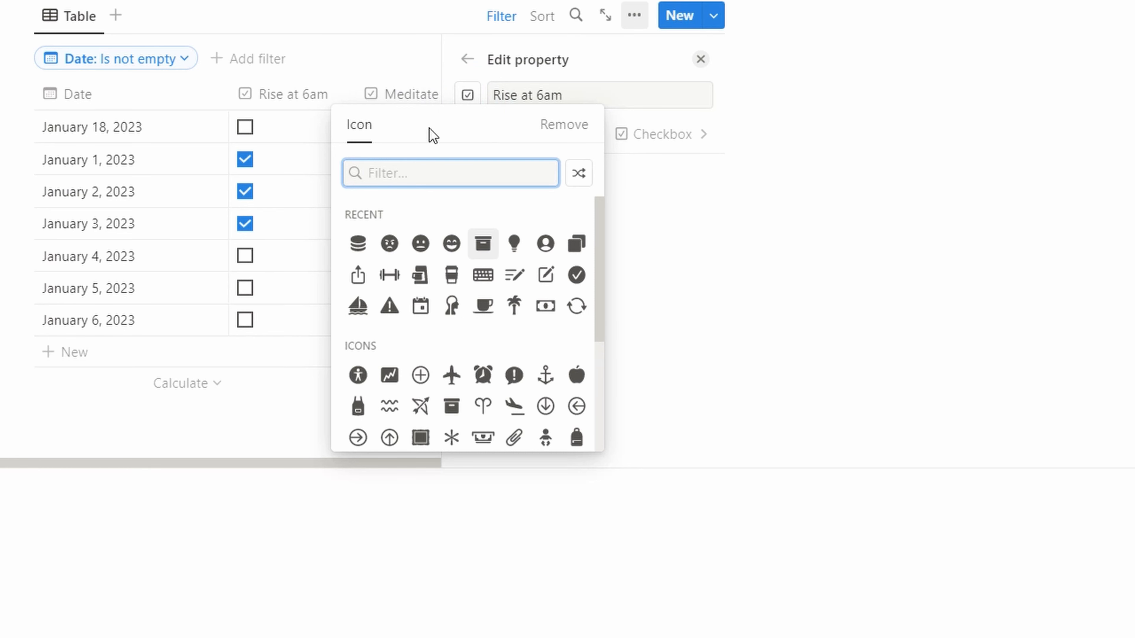
text(sun)
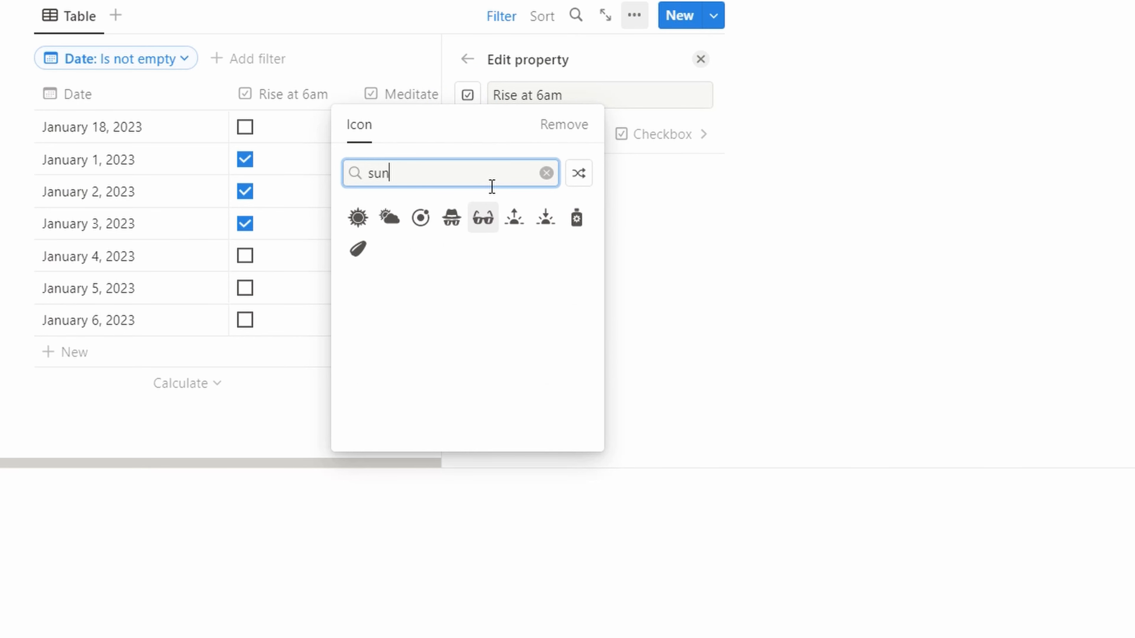
click(516, 217)
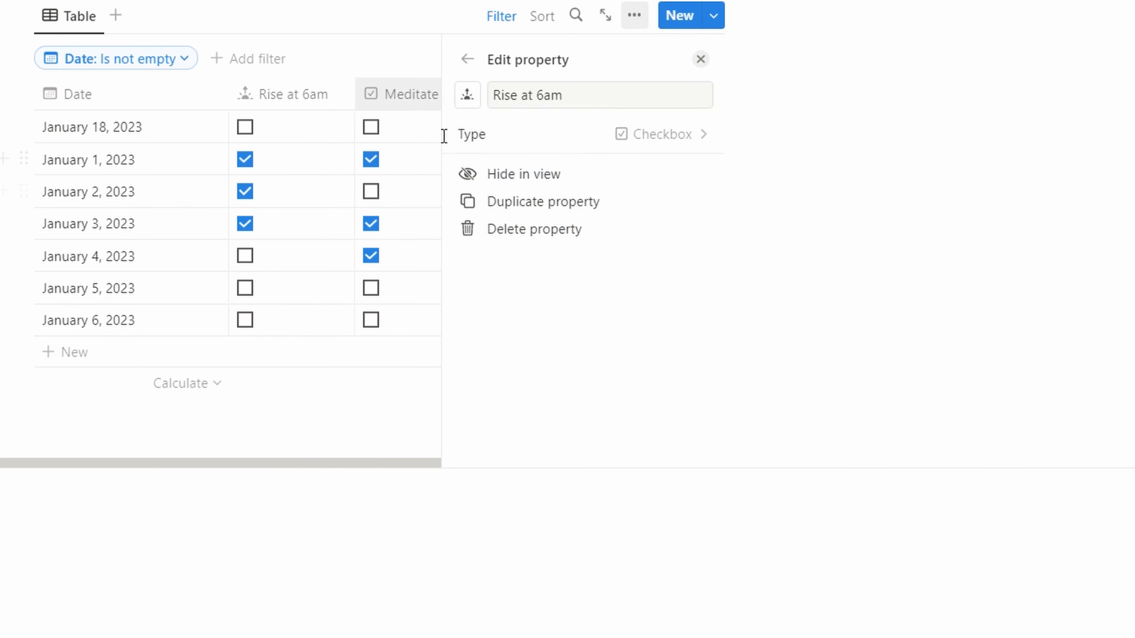
click(467, 63)
Change the Meditate property's icon to the temple gate icon, found by filtering for "temp".
click(371, 98)
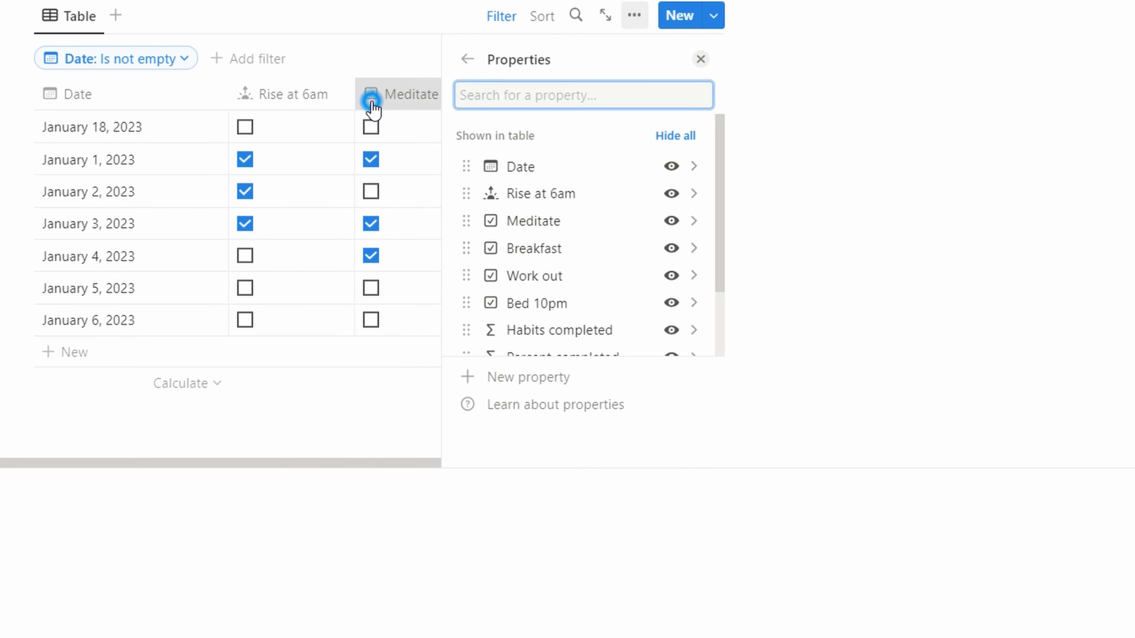
click(381, 136)
text(temp)
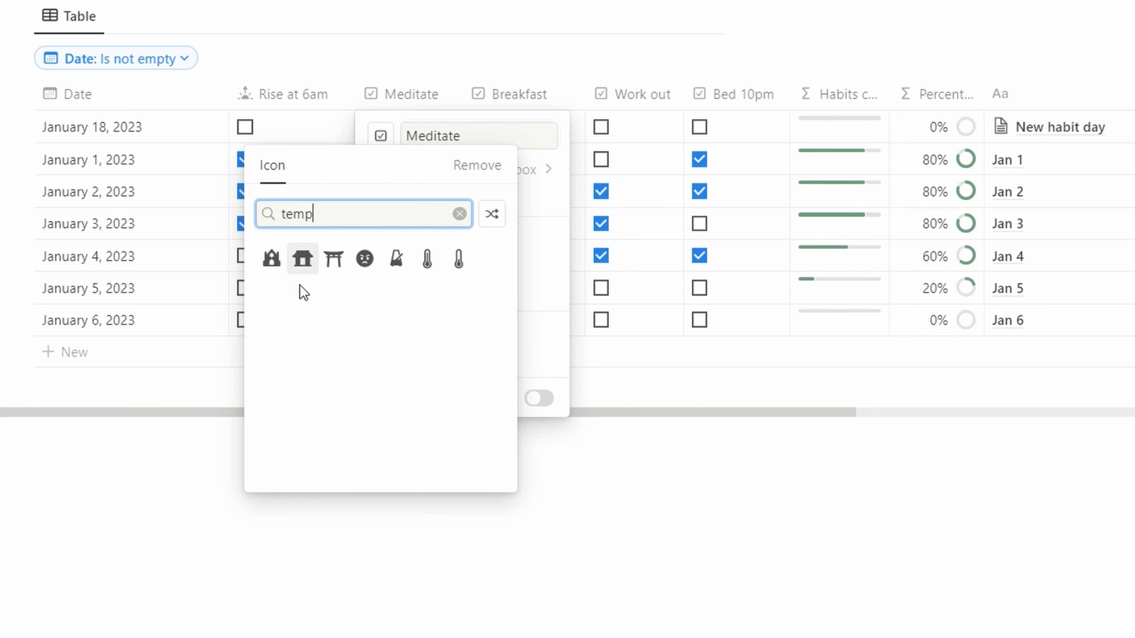
click(333, 258)
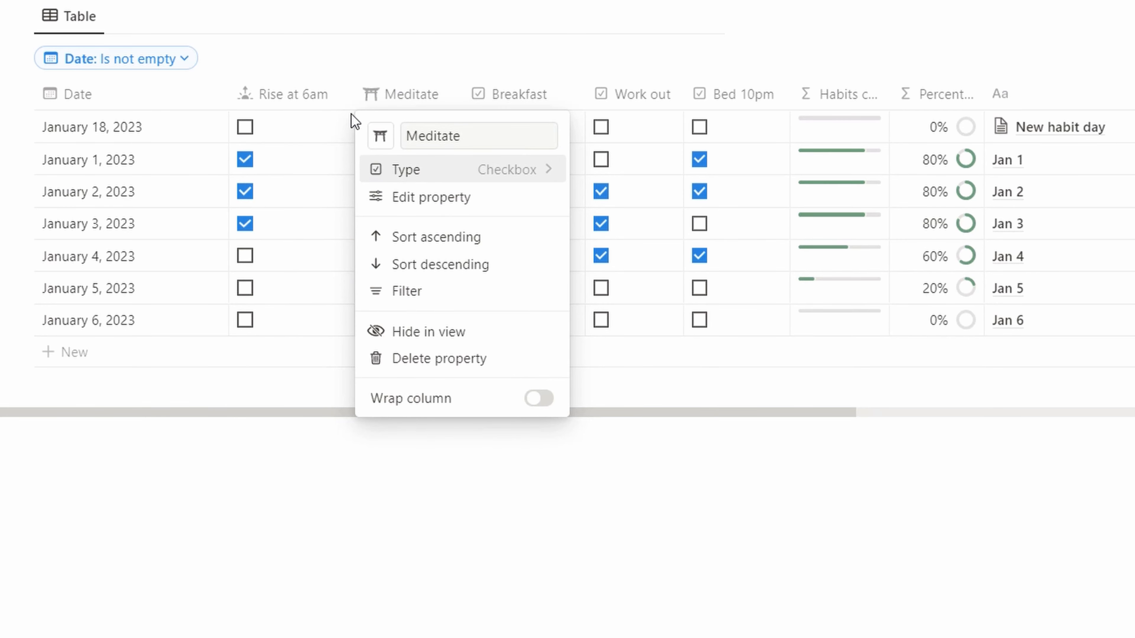
Change the Breakfast property's icon to the cup icon, found by filtering for "food".
click(498, 95)
click(497, 96)
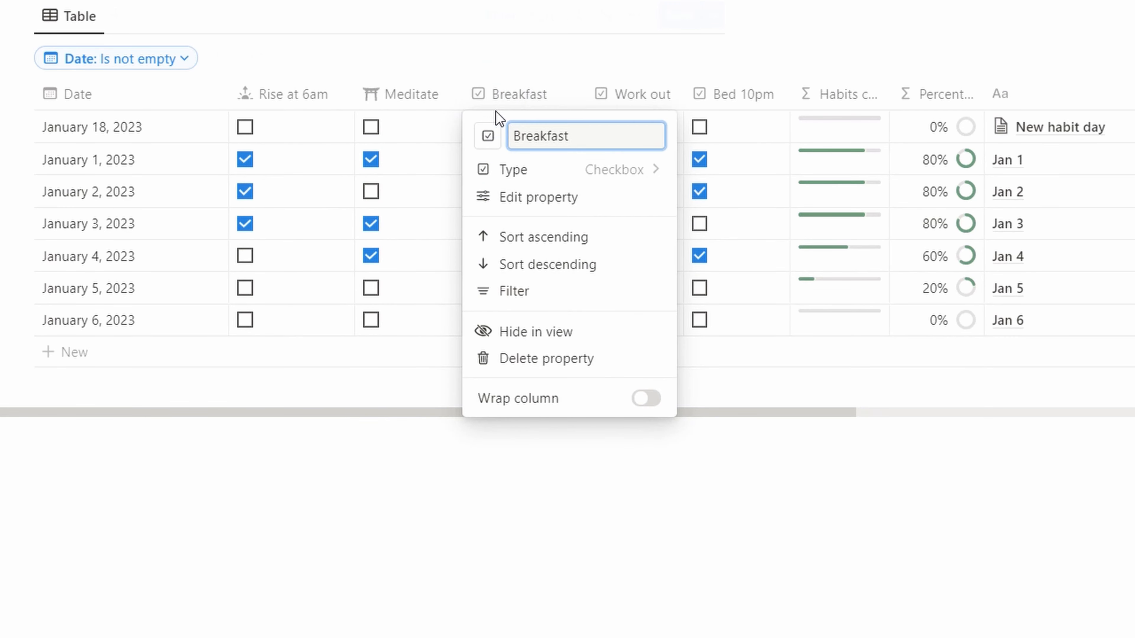
click(500, 131)
text(food)
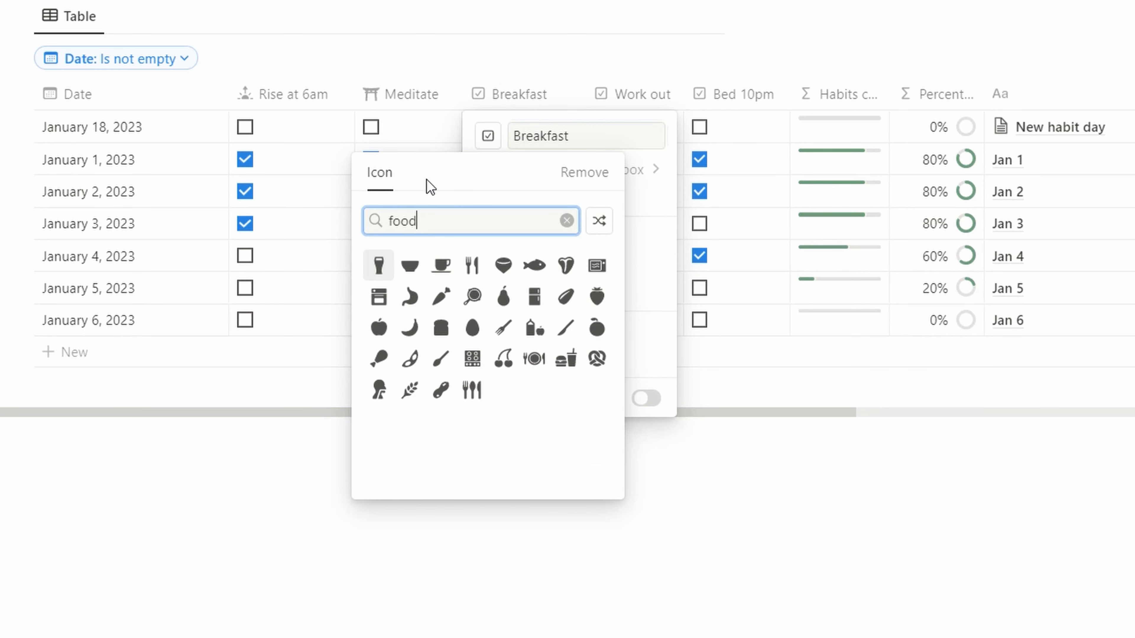
click(439, 267)
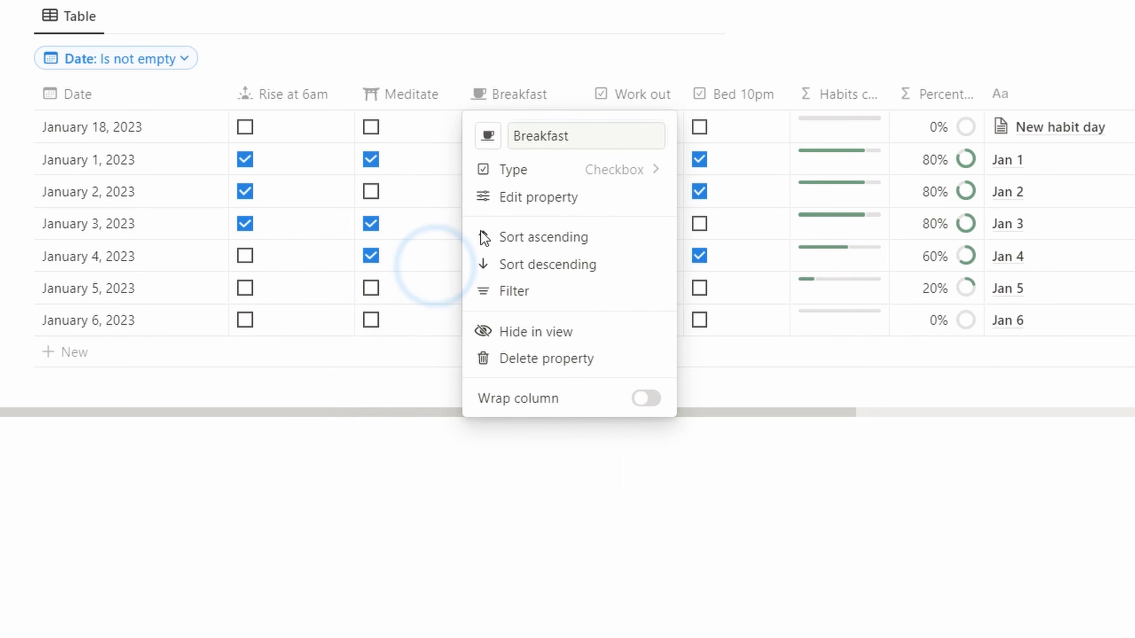
Change the Work out property's icon to the dumbbell from the recently used icons.
click(618, 100)
click(616, 96)
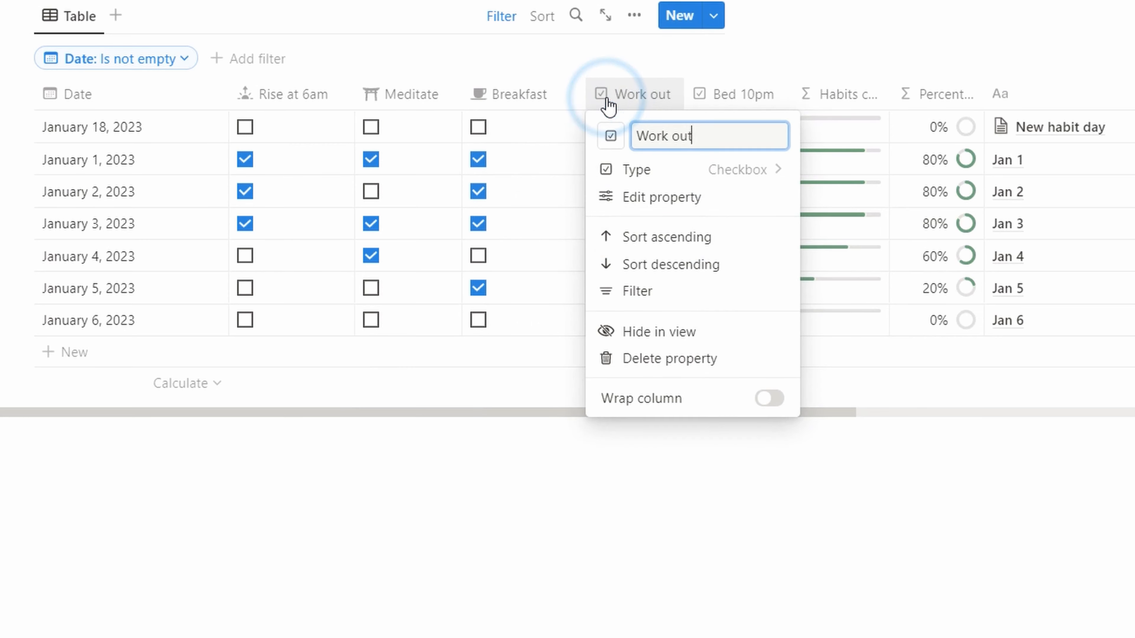
click(611, 135)
click(626, 322)
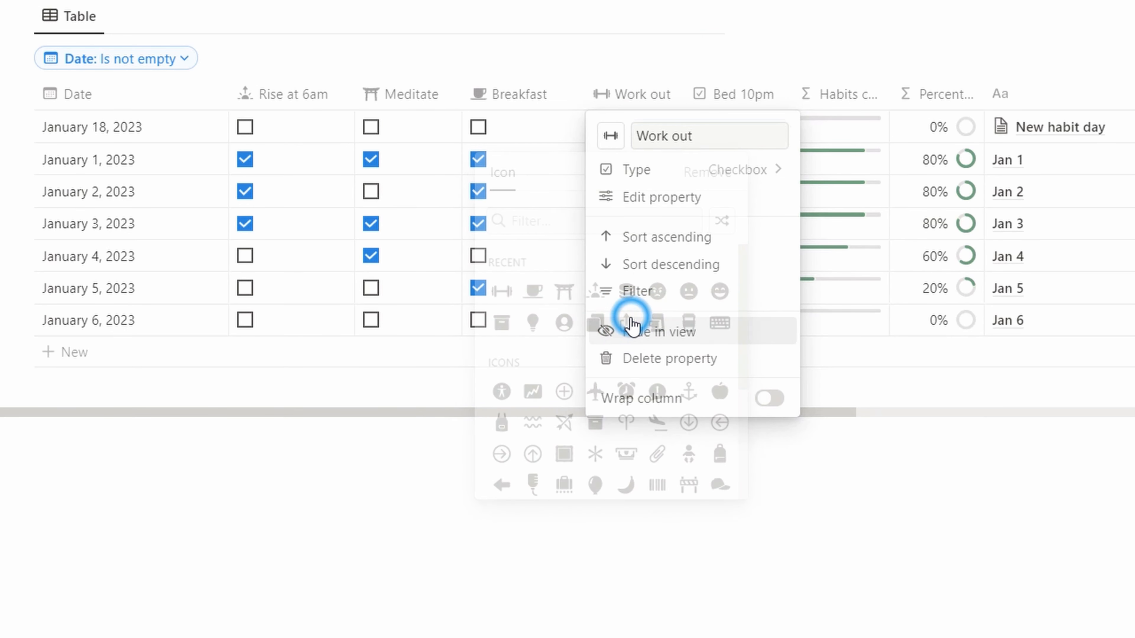
Change the Bed 10pm property's icon to the sunset icon, found by filtering for "suns".
click(705, 98)
click(706, 97)
click(711, 136)
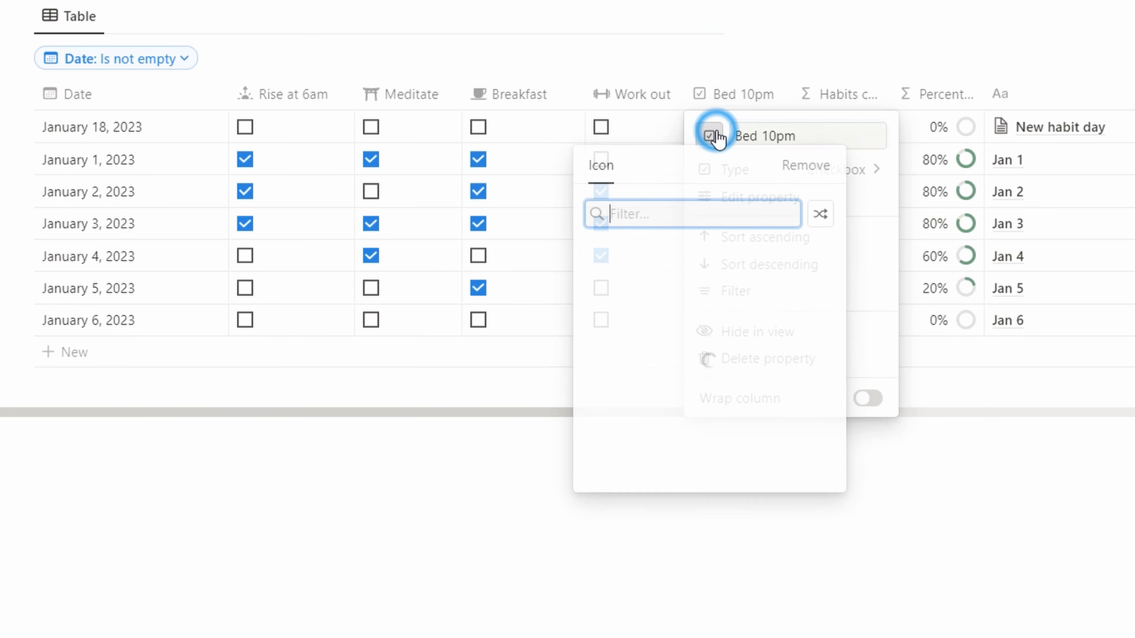
text(suns)
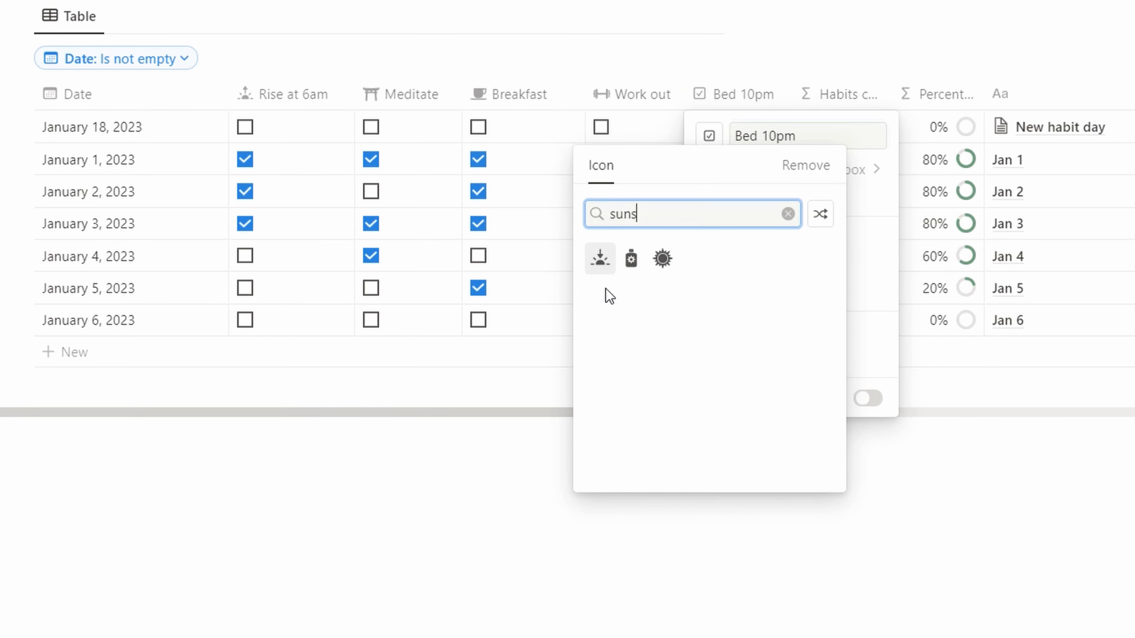
click(597, 266)
click(567, 548)
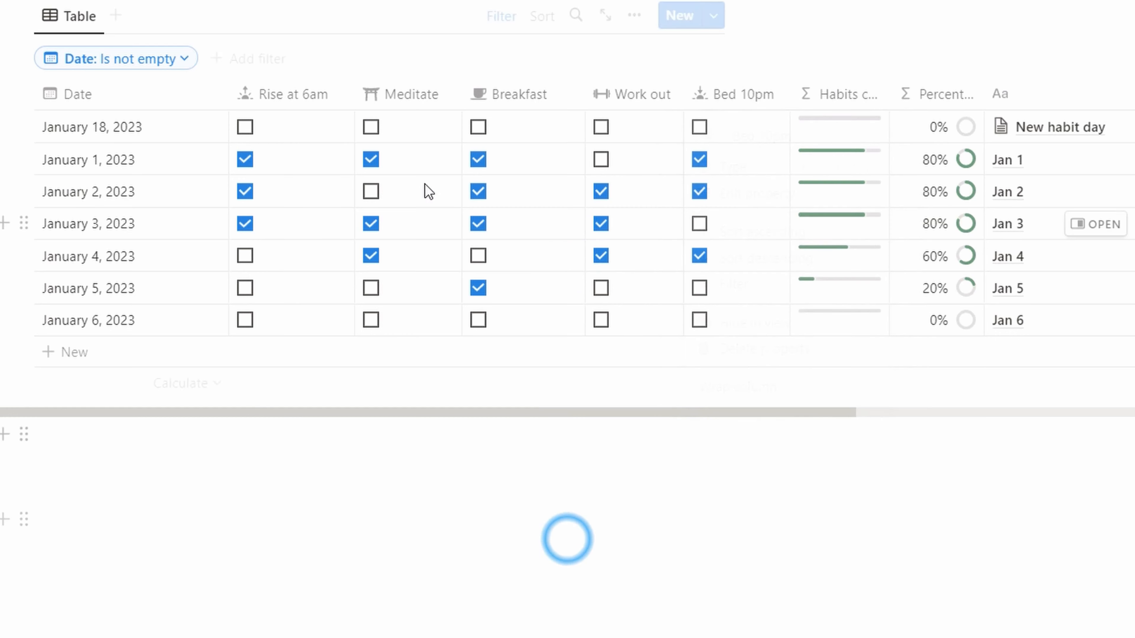
Narrow the Rise at 6am, Meditate, Breakfast, Work out and Bed 10pm columns until only their icons show.
drag(357, 96, 260, 96)
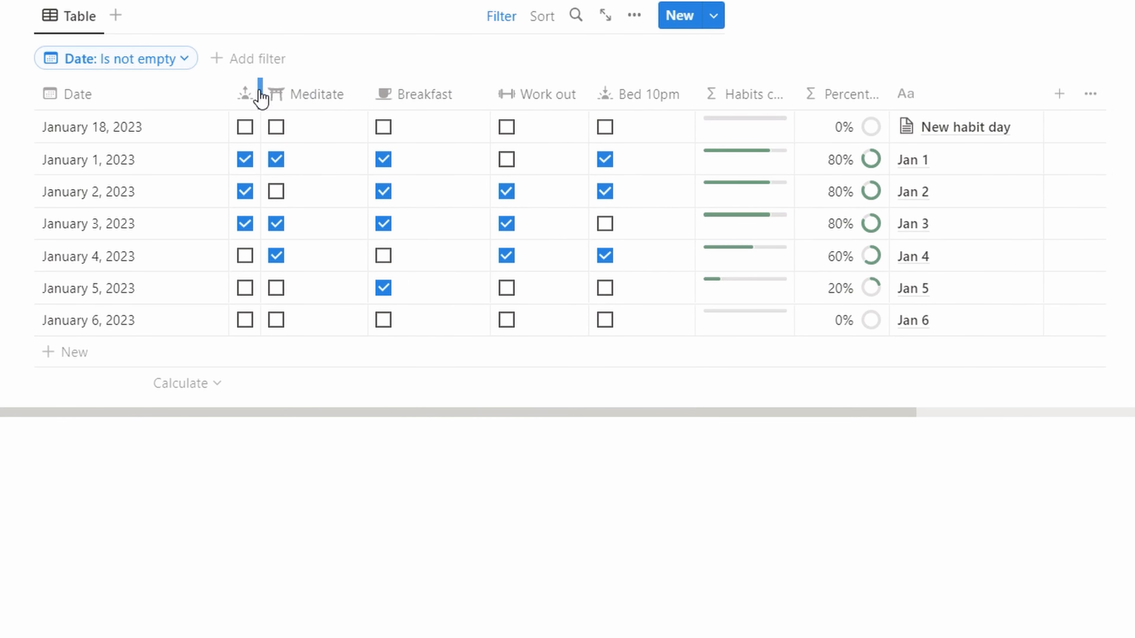
drag(367, 98, 292, 96)
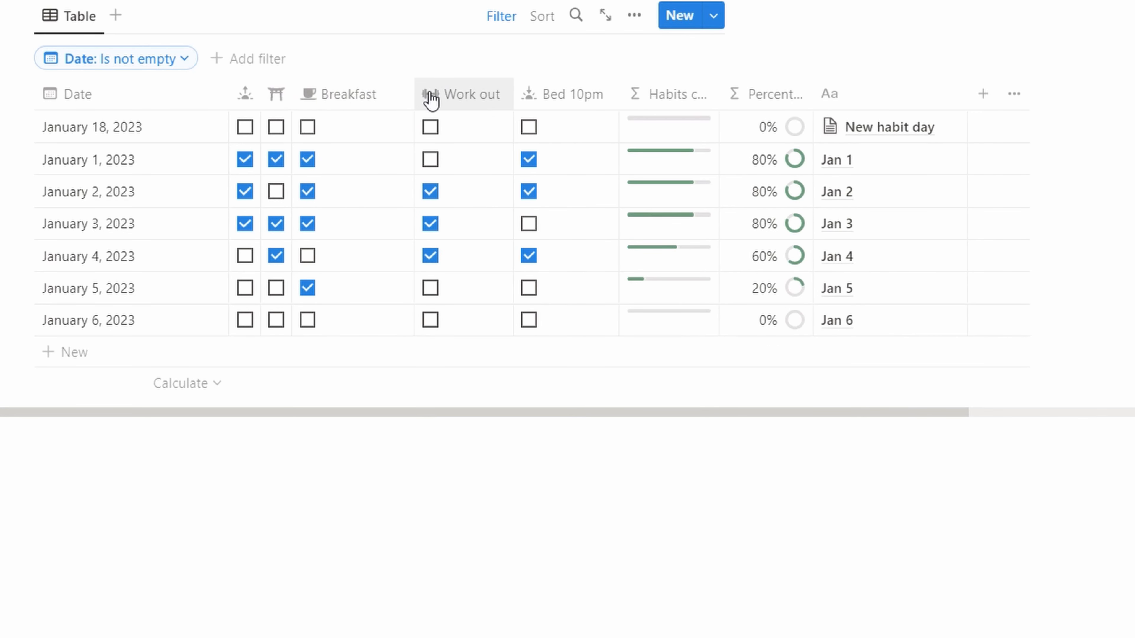
drag(411, 95, 323, 96)
drag(419, 96, 352, 96)
drag(459, 94, 380, 112)
Tick Meditate and Work out for January 5, 2023 and Bed 10pm for January 6, 2023.
click(276, 290)
click(338, 289)
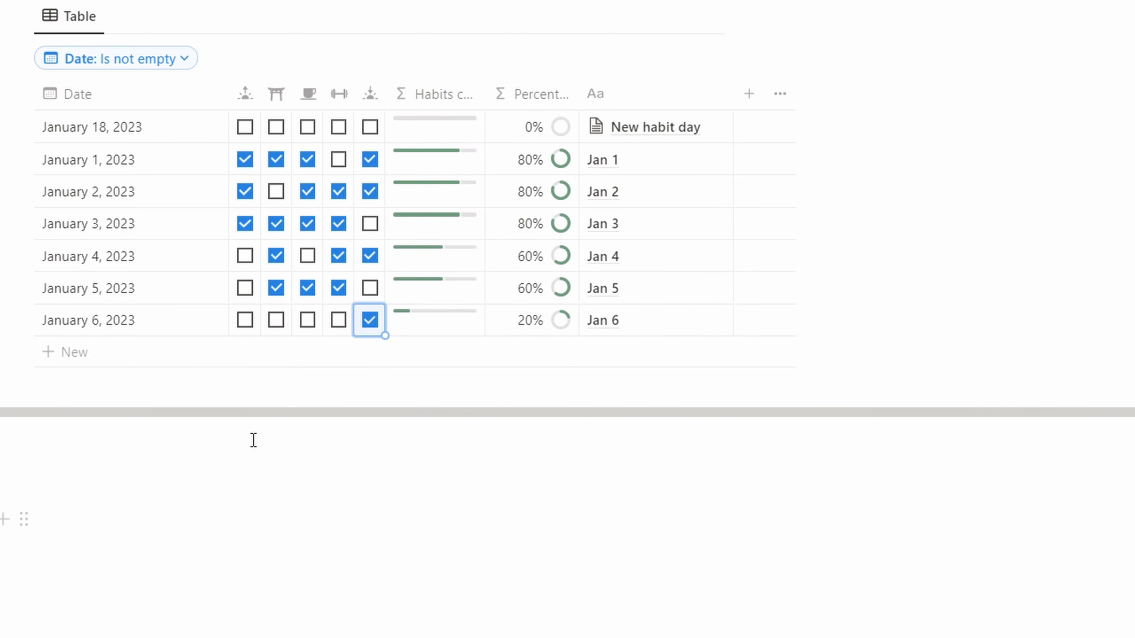
Rename the page to "Long-term habit tracking using a database".
scroll(139, 235, up, 10)
drag(35, 349, 602, 346)
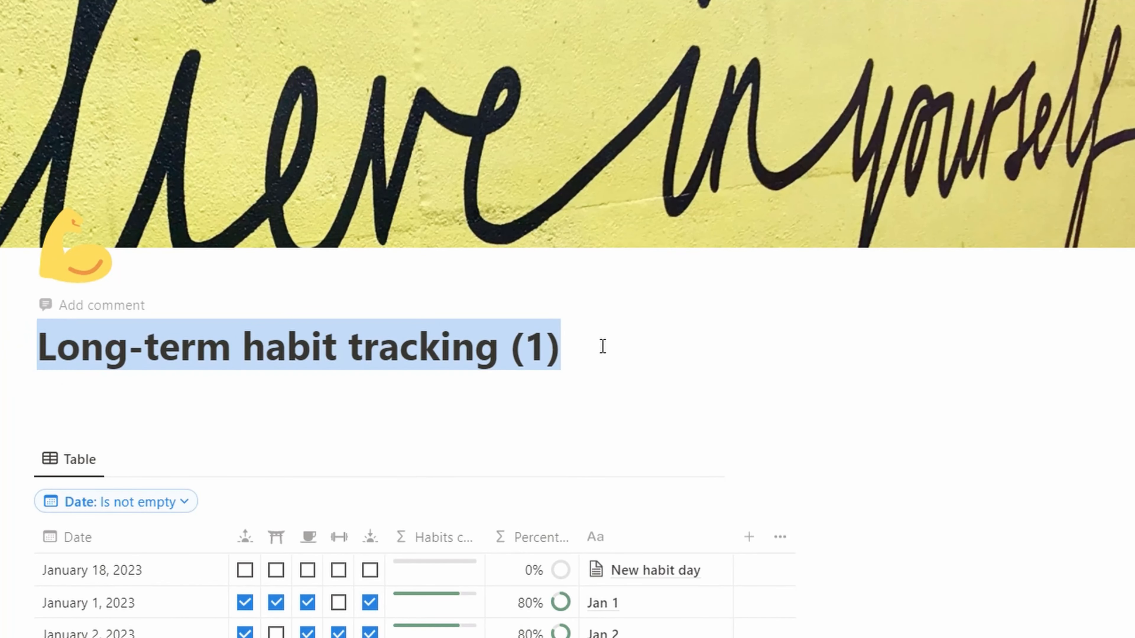
click(186, 392)
key(shift+Left)
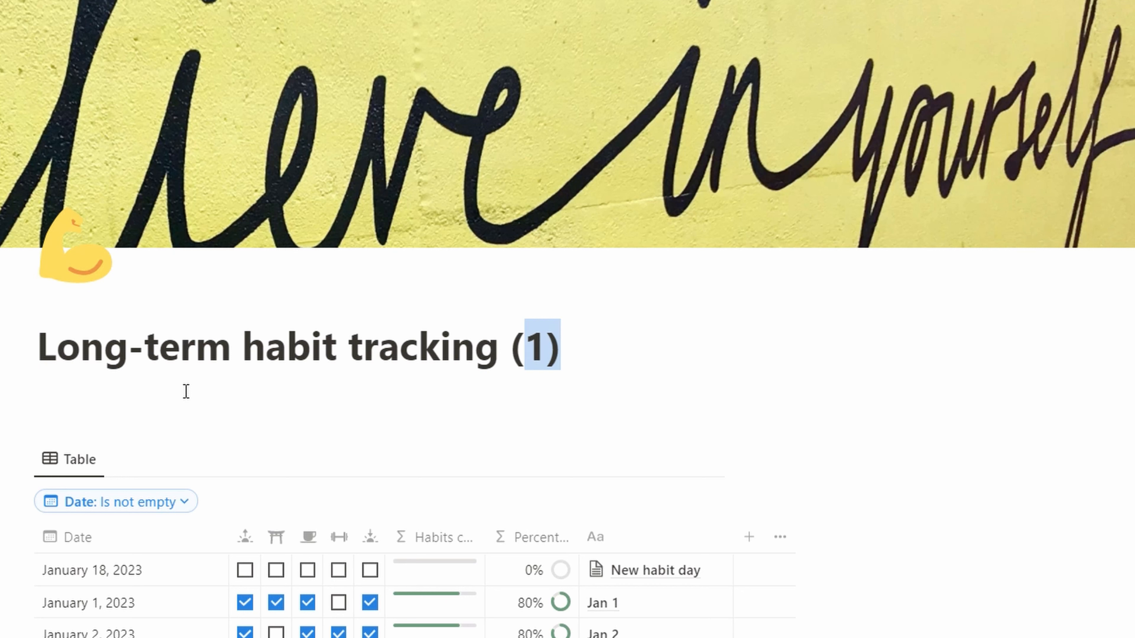
text(using )
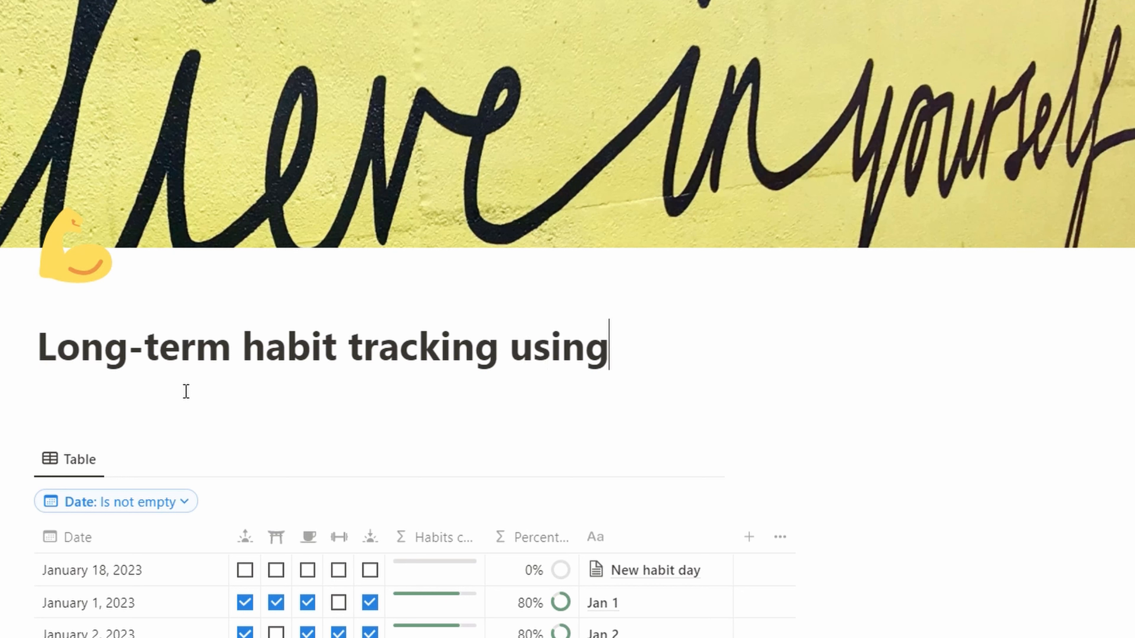
text(sa)
key(BackSpace)
key(BackSpace)
key(BackSpace)
text(a database)
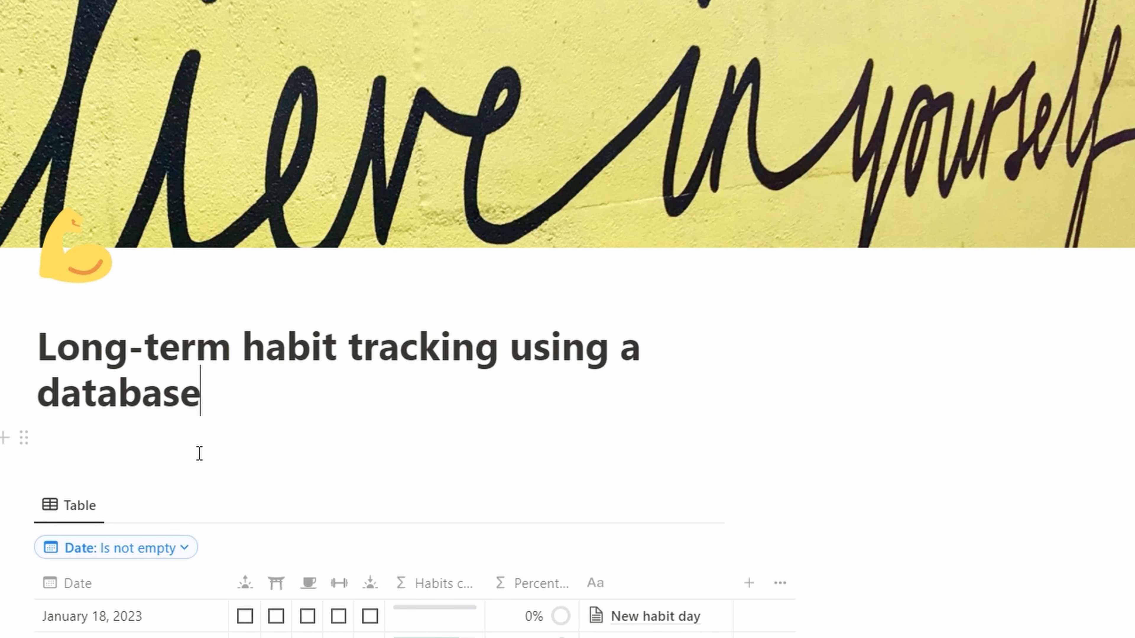
Insert an extra blank line between the page title and the habits table.
scroll(200, 453, down, 2)
click(106, 363)
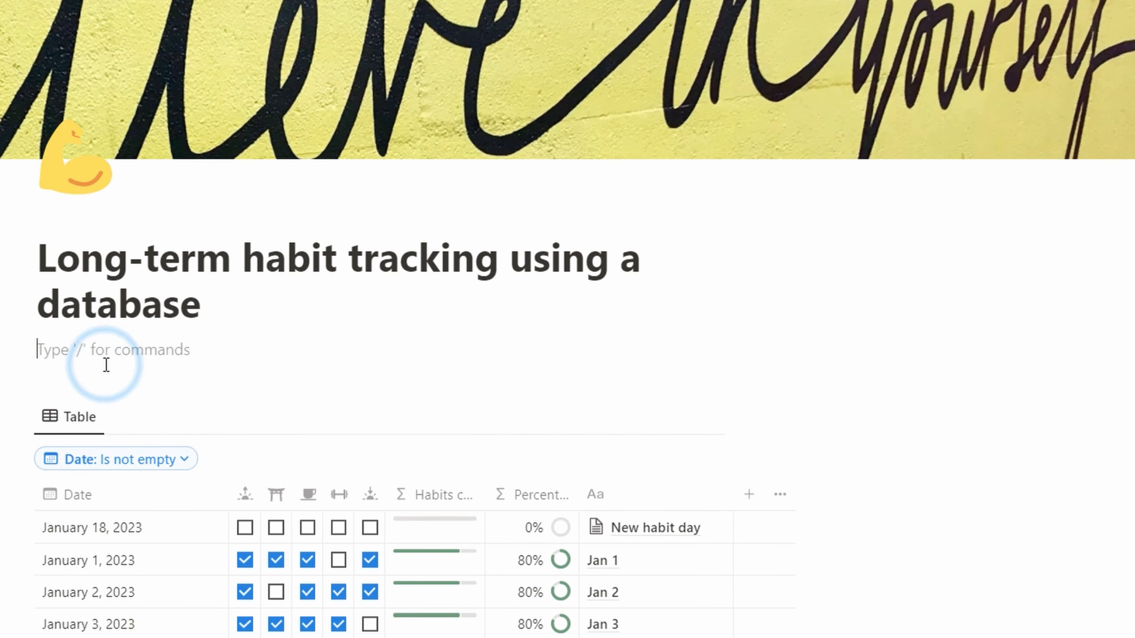
key(Return)
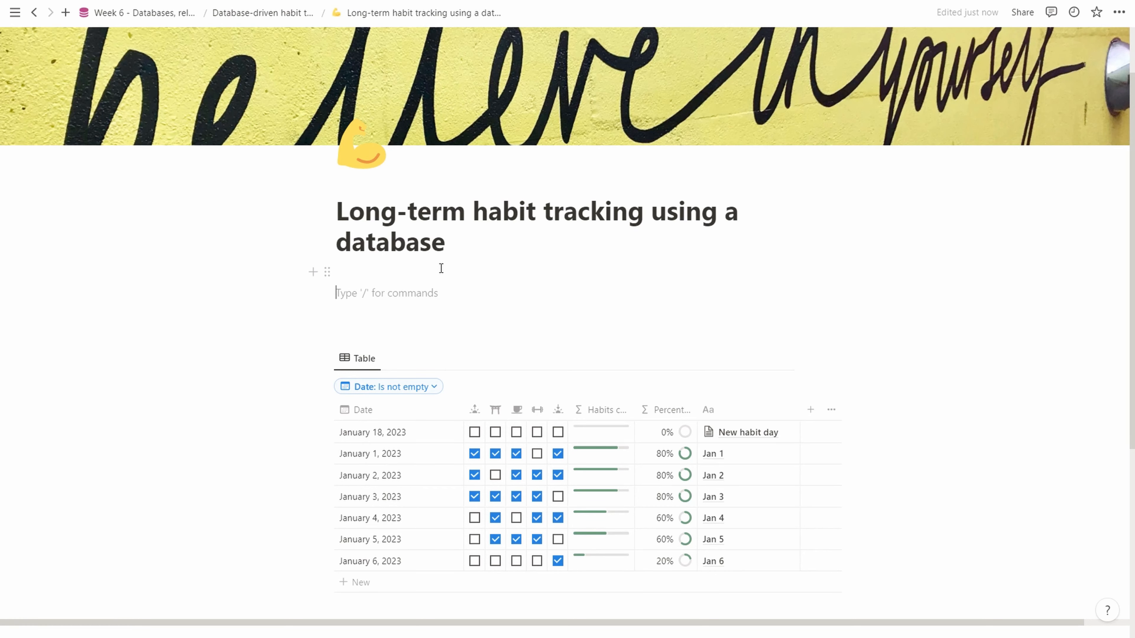
Duplicate the January 6, 2023 row seven times in the habits table.
scroll(466, 360, down, 3)
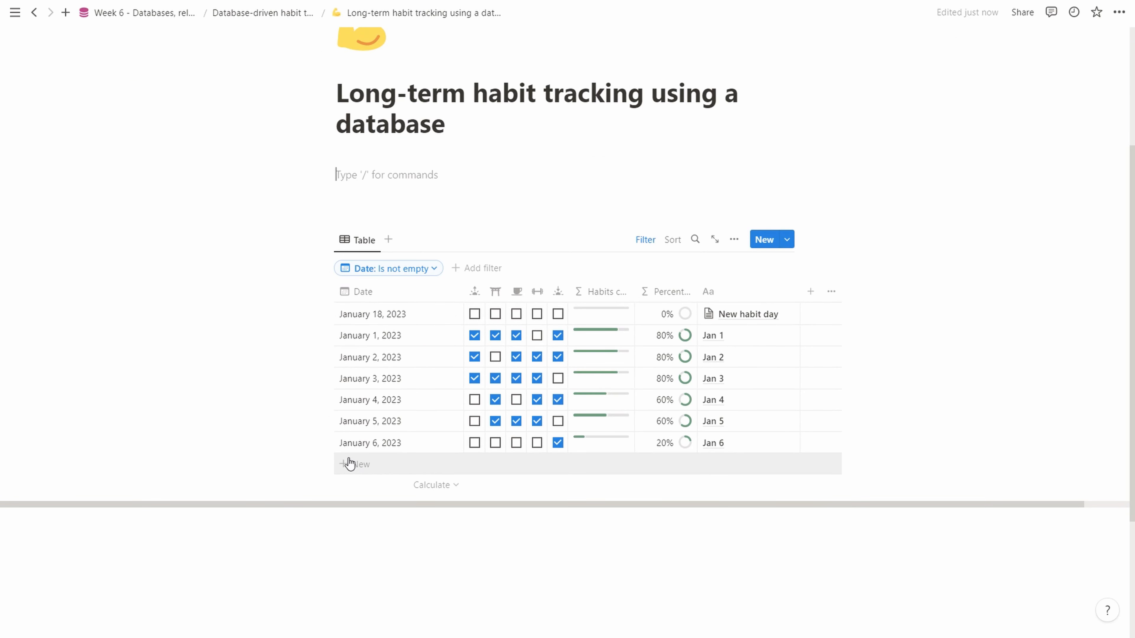
click(326, 442)
click(366, 451)
key(ctrl+d)
key(ctrl+d)
key(ctrl+d)
key(ctrl+d)
key(ctrl+d)
key(ctrl+d)
key(ctrl+d)
Set the dates of the third, fourth and fifth January 6 rows to January 7, 8 and 9, 2023.
scroll(398, 458, down, 3)
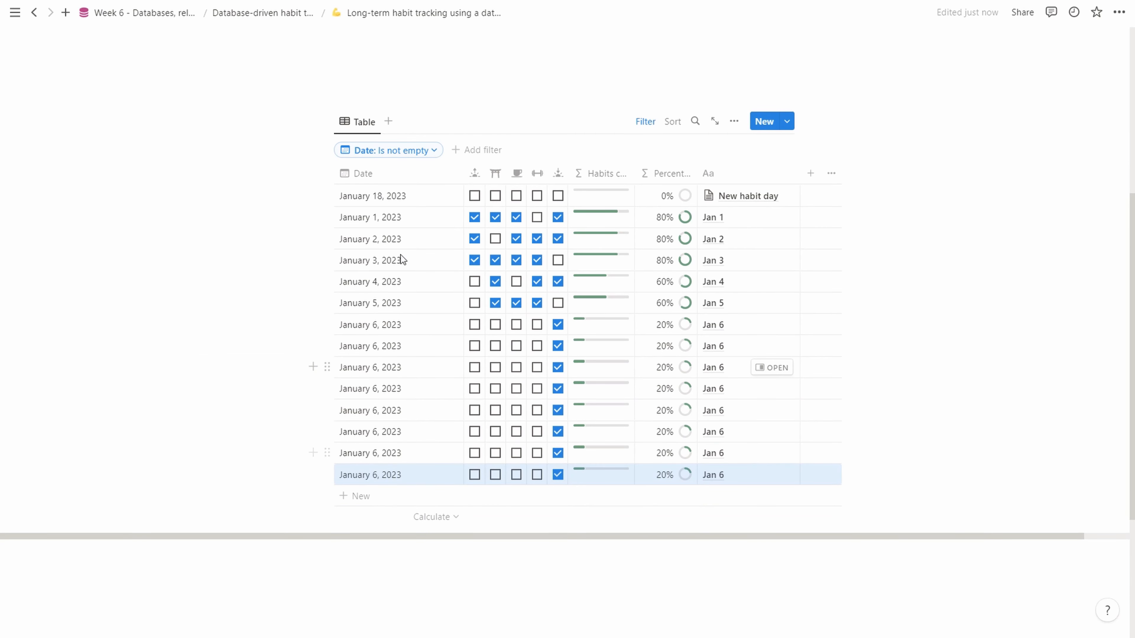
click(384, 367)
click(460, 124)
click(394, 389)
click(396, 393)
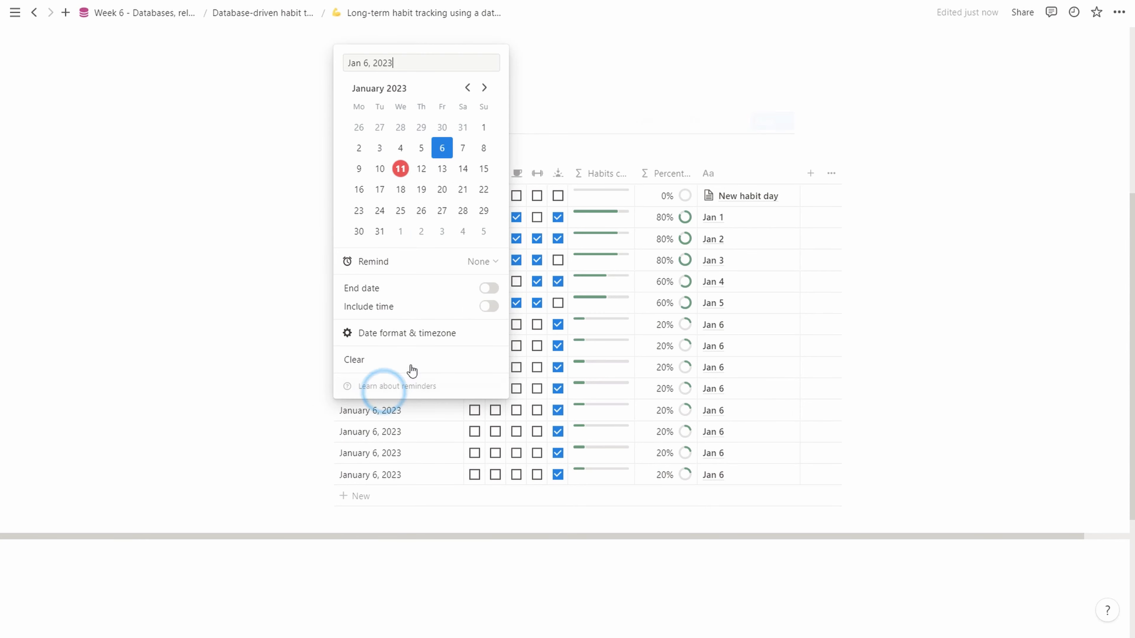
click(482, 148)
click(402, 415)
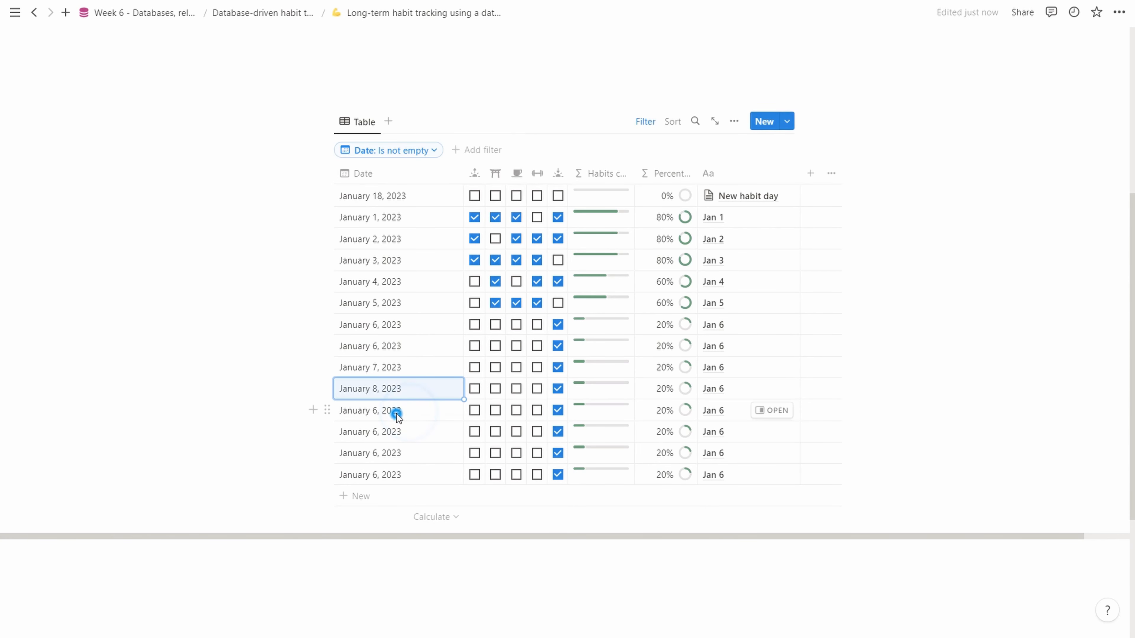
click(396, 413)
click(359, 190)
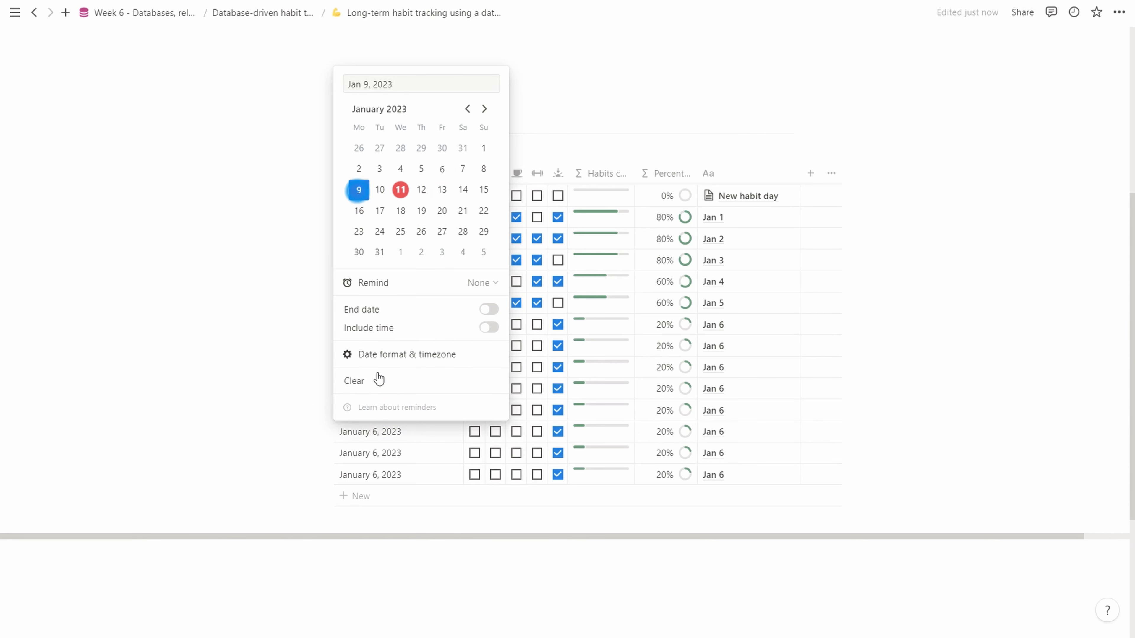
Set the dates of the last three rows to January 10, 11 and 12, 2023.
click(398, 447)
click(391, 437)
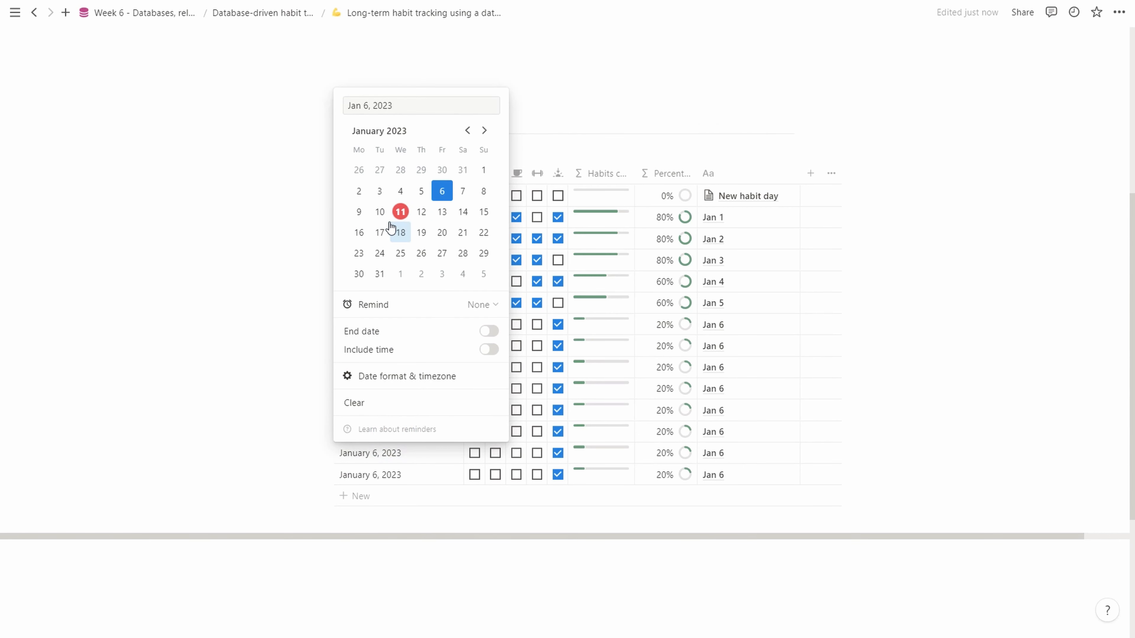
click(379, 212)
click(400, 471)
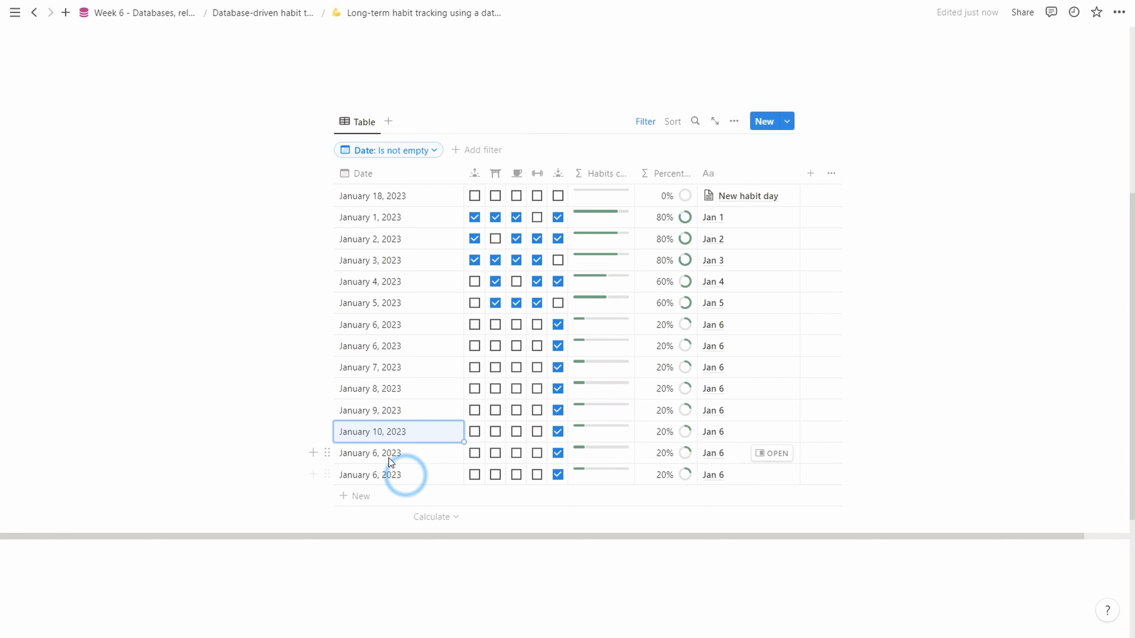
click(387, 455)
click(401, 233)
click(393, 492)
click(389, 474)
click(421, 255)
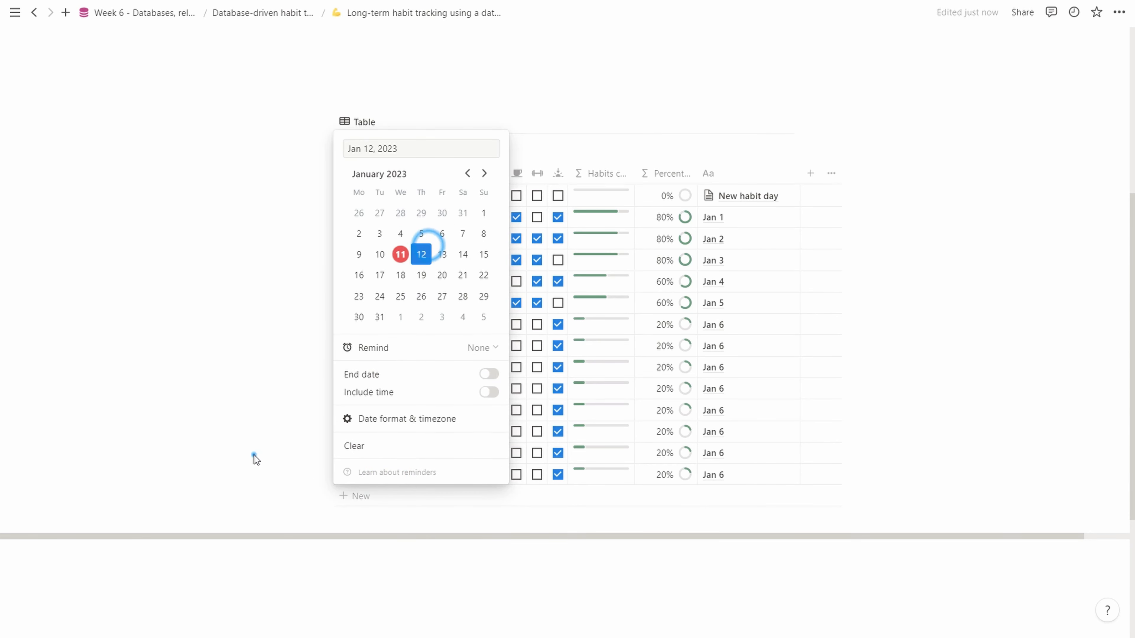
click(254, 455)
Add a table view named Weekly to the habits database with its database title and vertical lines hidden.
scroll(265, 494, up, 5)
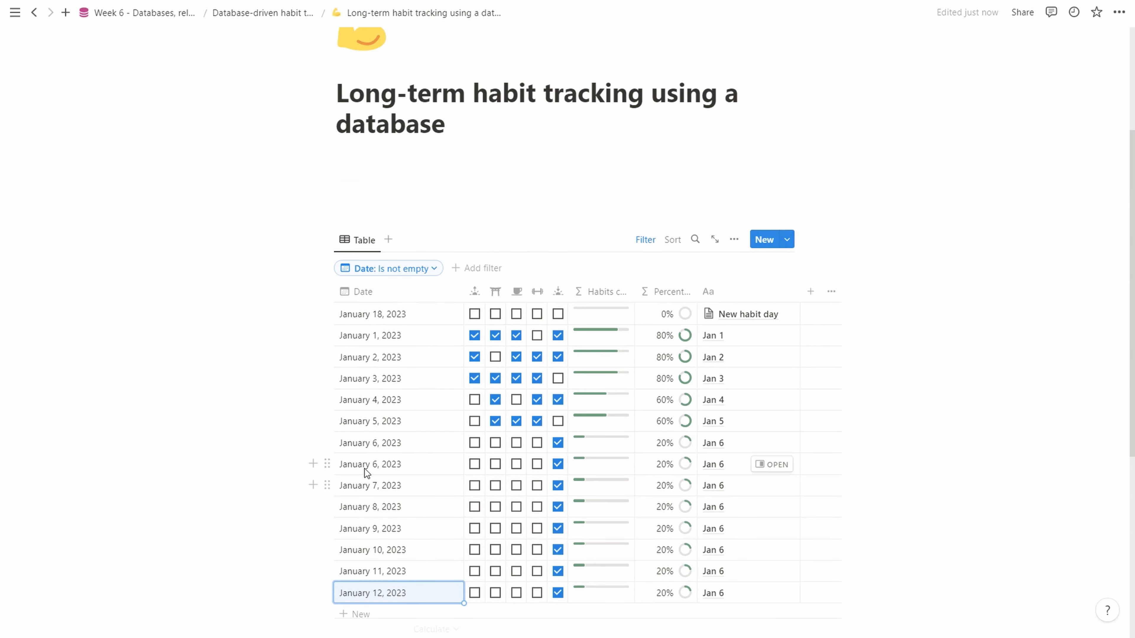
click(382, 283)
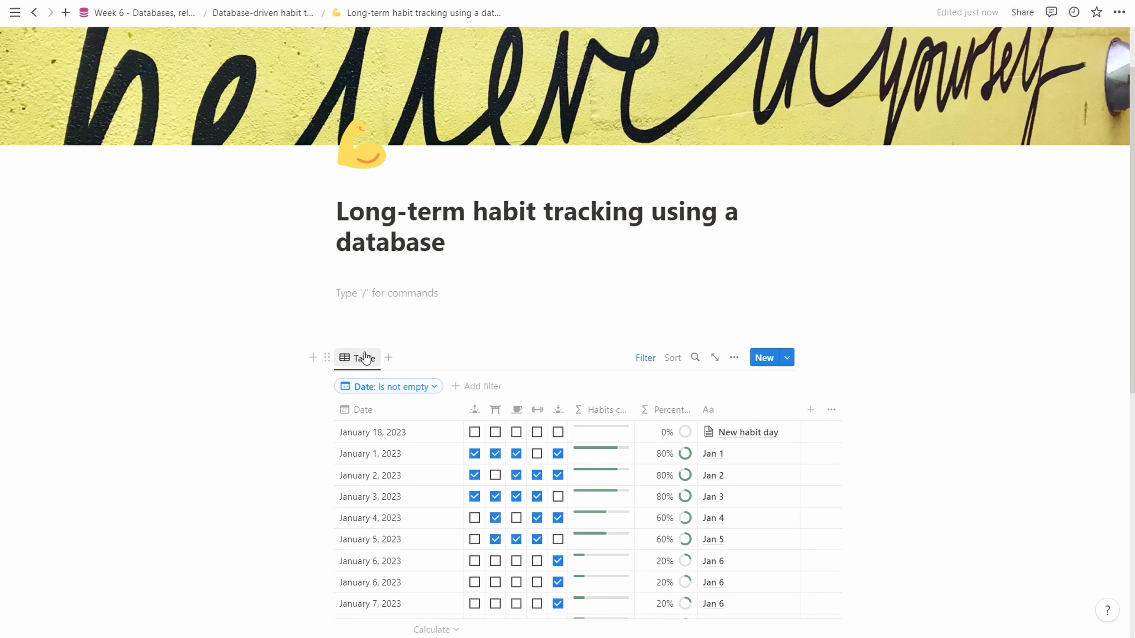
click(387, 357)
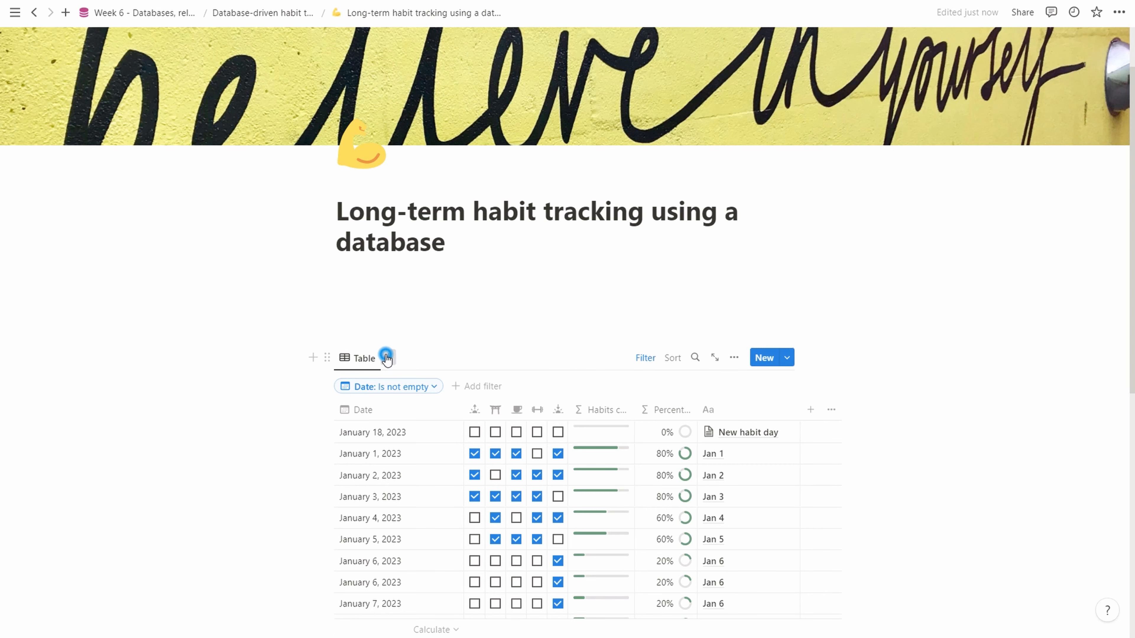
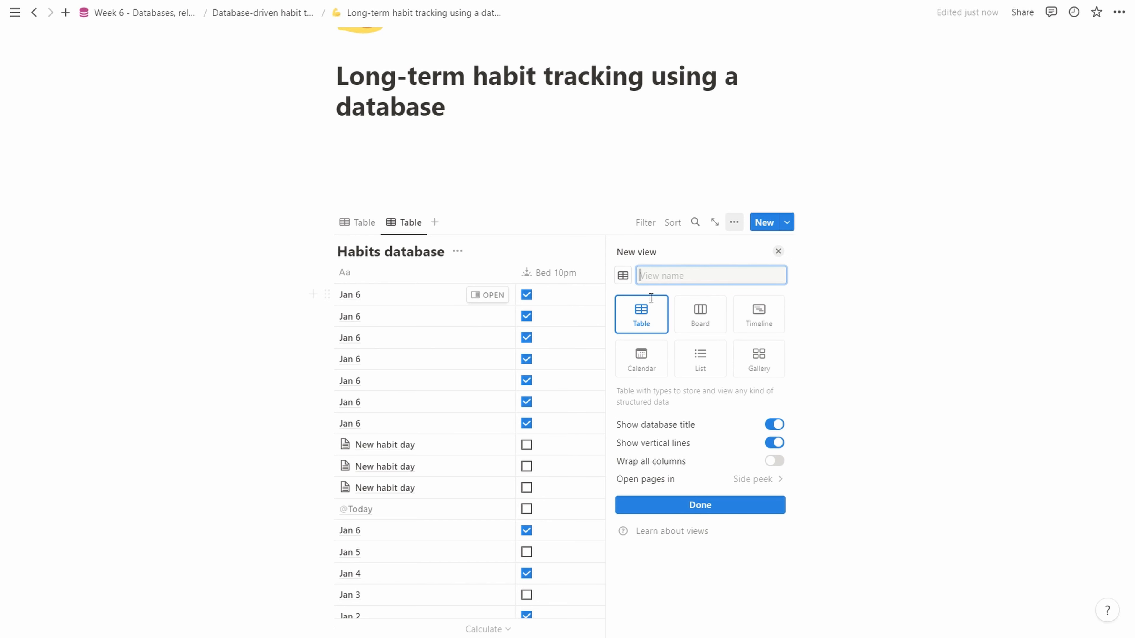
text(We)
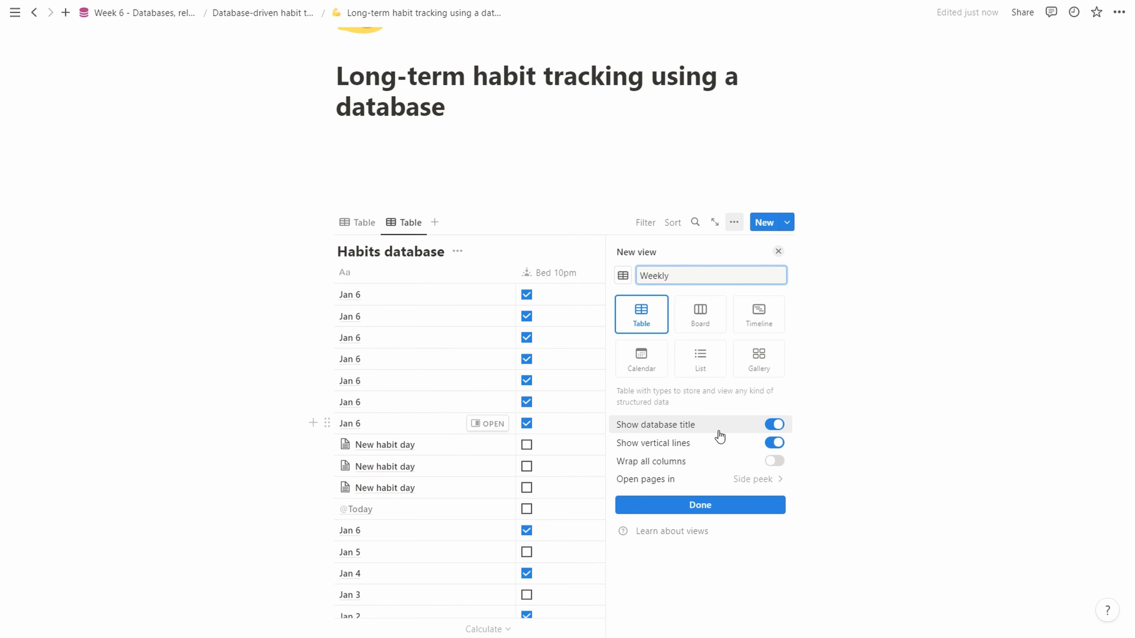
text(ekly)
click(779, 433)
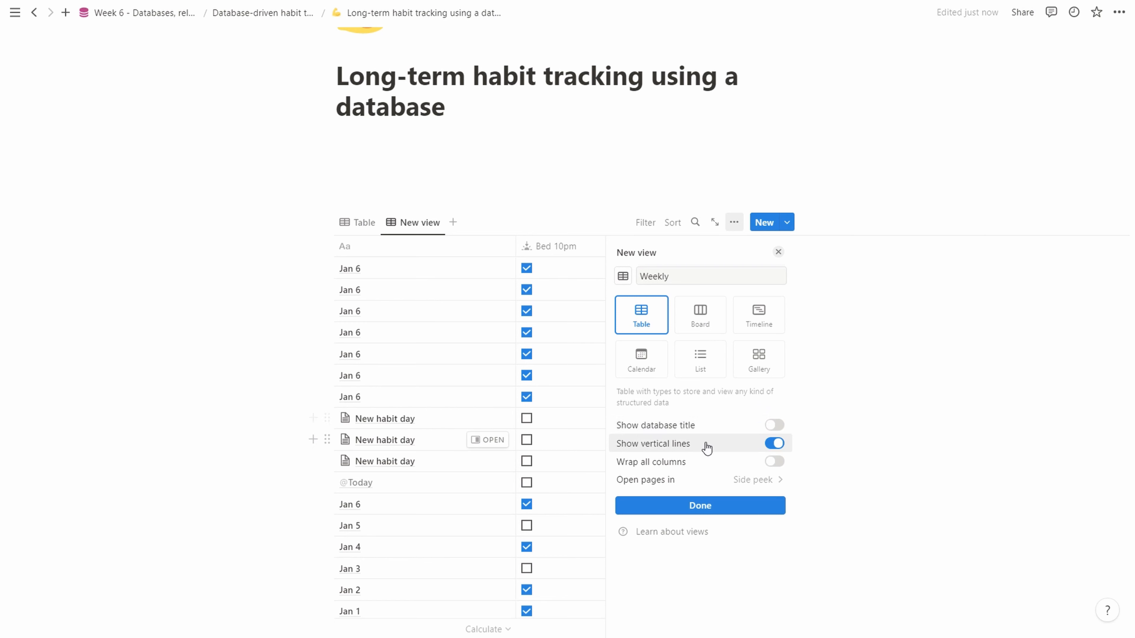
click(779, 444)
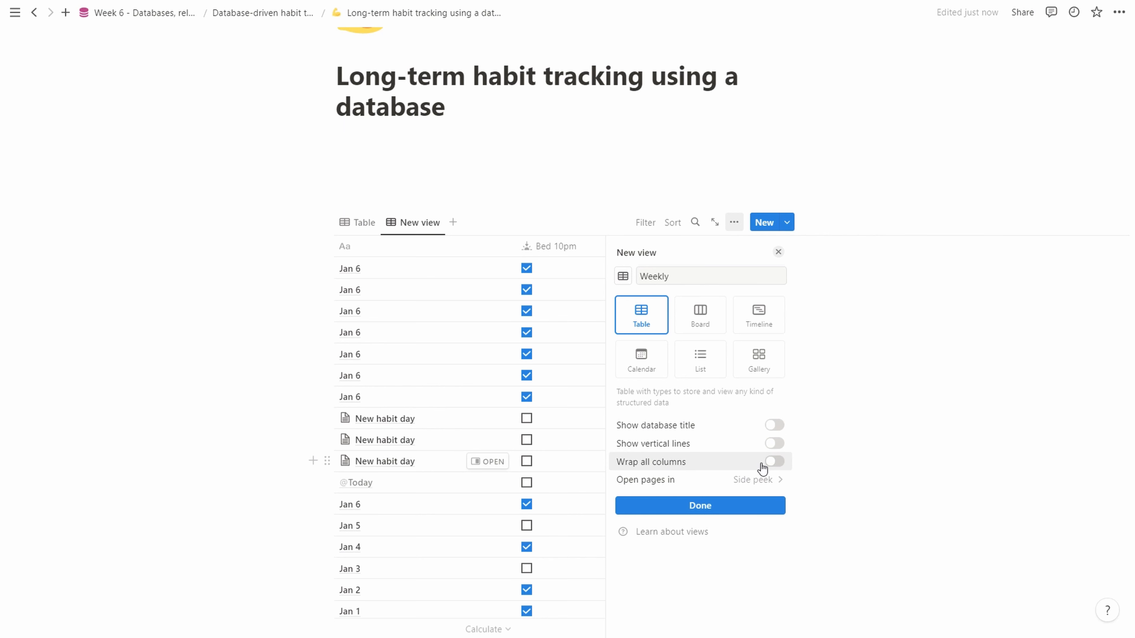
click(750, 480)
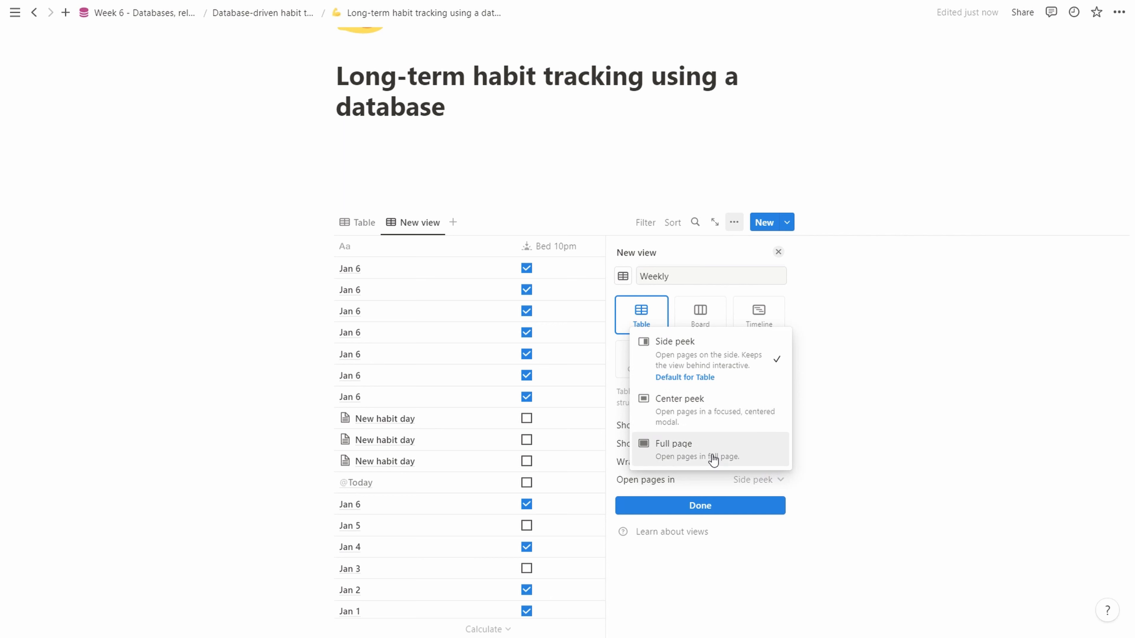
click(702, 568)
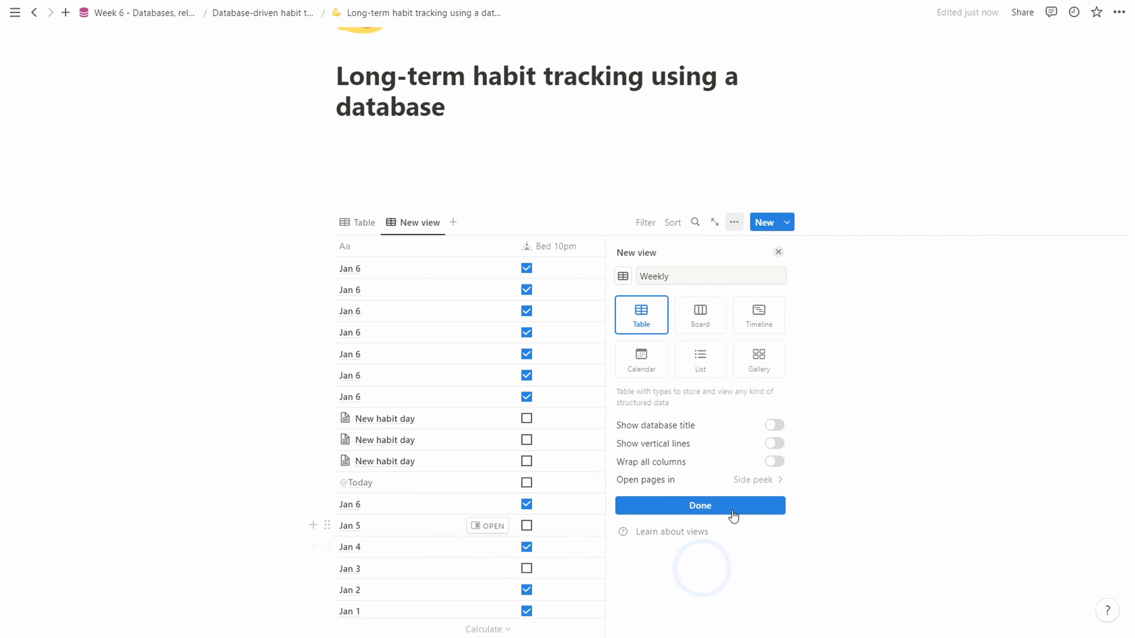
click(723, 510)
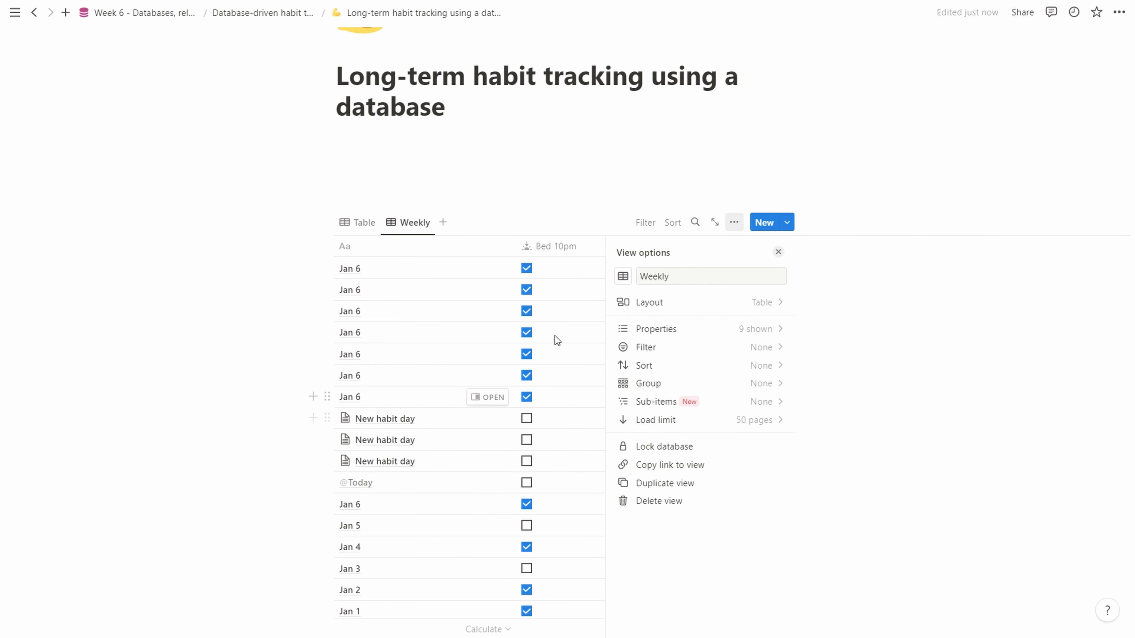
Move the Weekly view ahead of the original Table view and rename the Table view as All habits.
drag(404, 222, 363, 223)
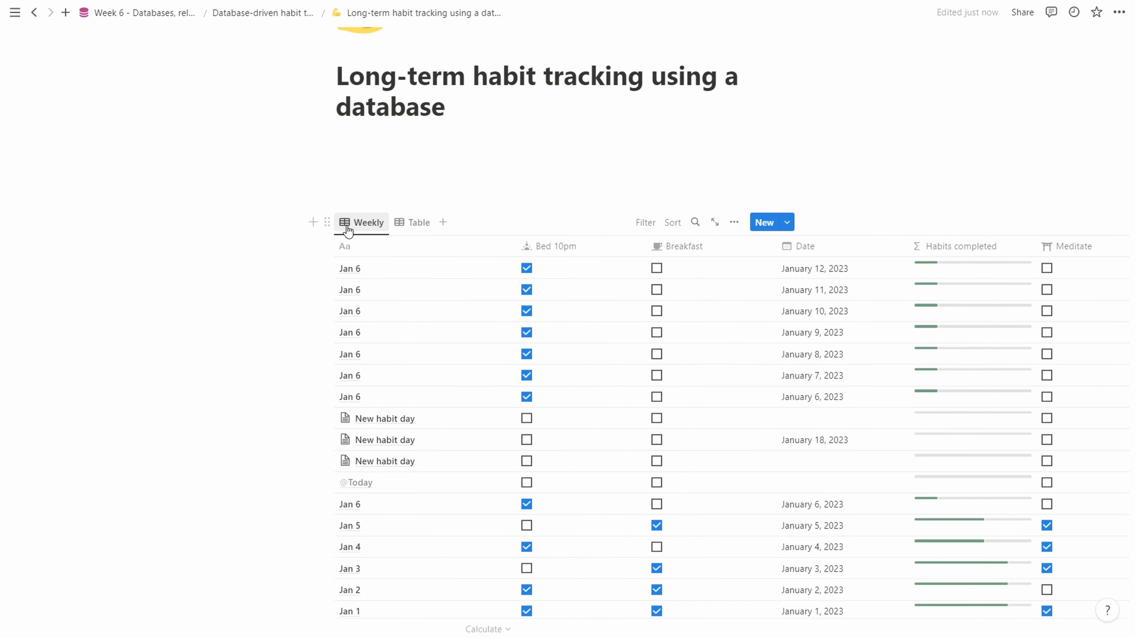
click(414, 224)
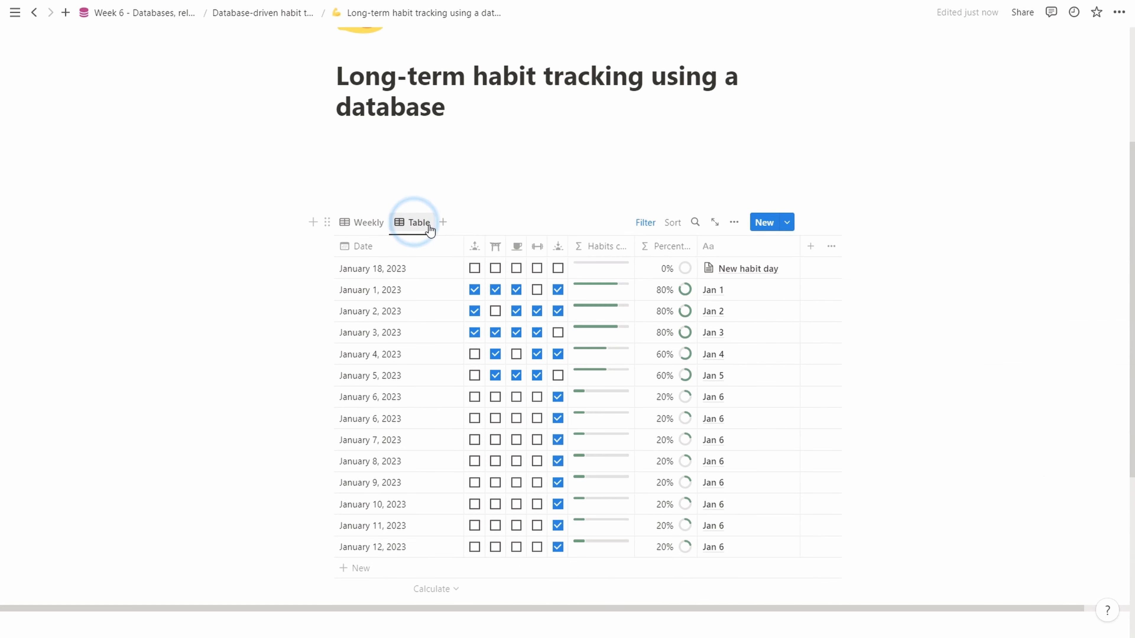
click(424, 227)
click(437, 250)
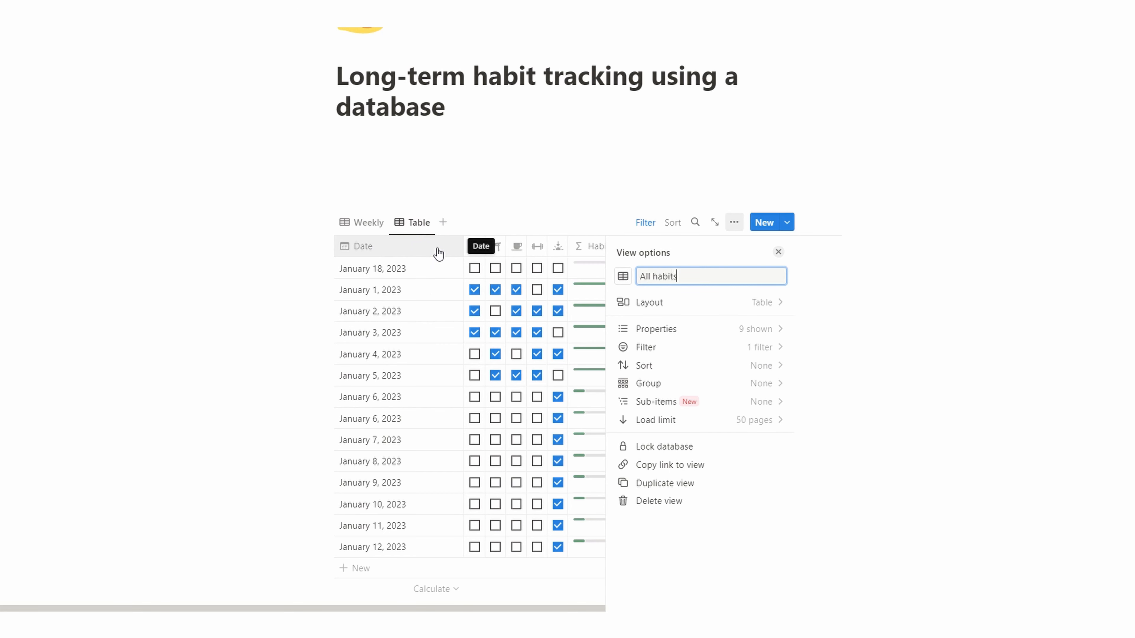
text(All habits)
click(235, 338)
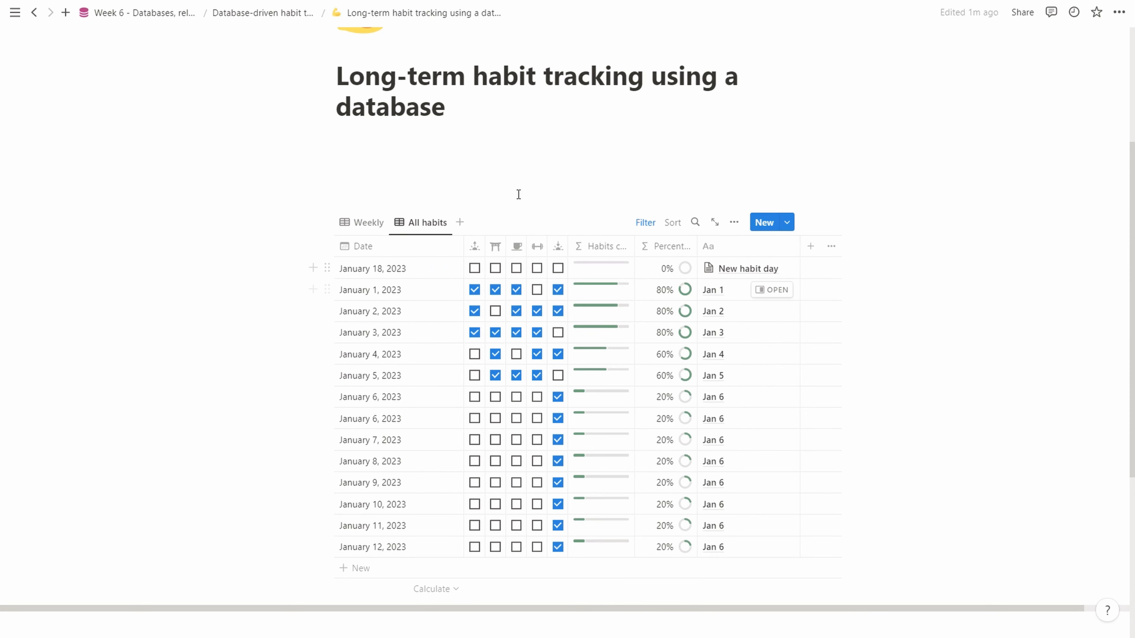
Filter the Weekly view to rows where Date is not empty.
click(374, 223)
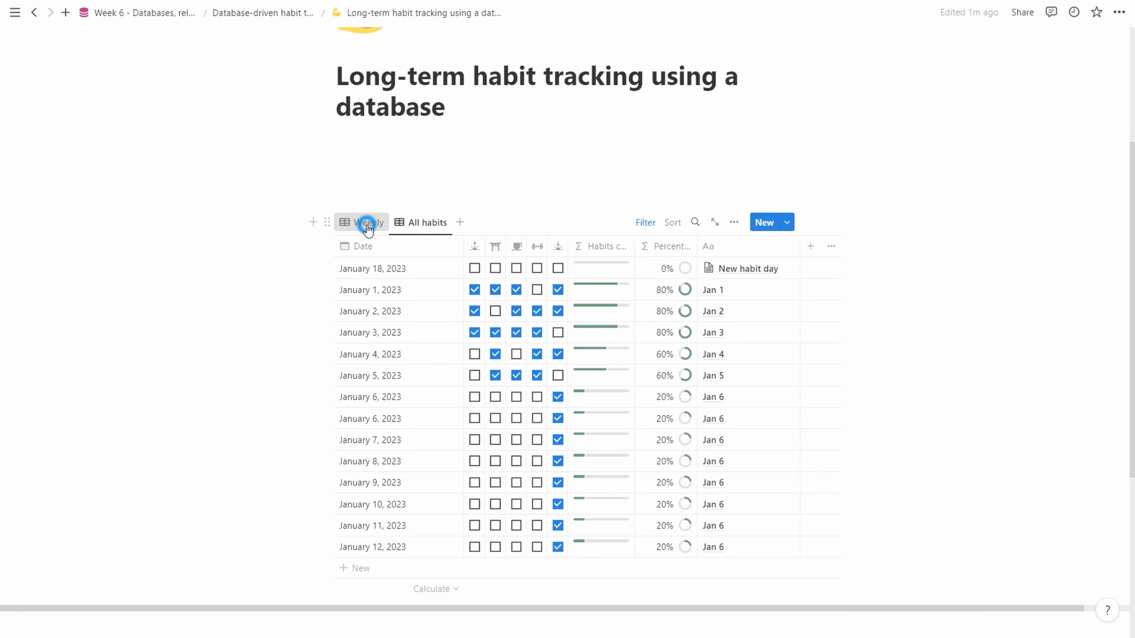
click(645, 224)
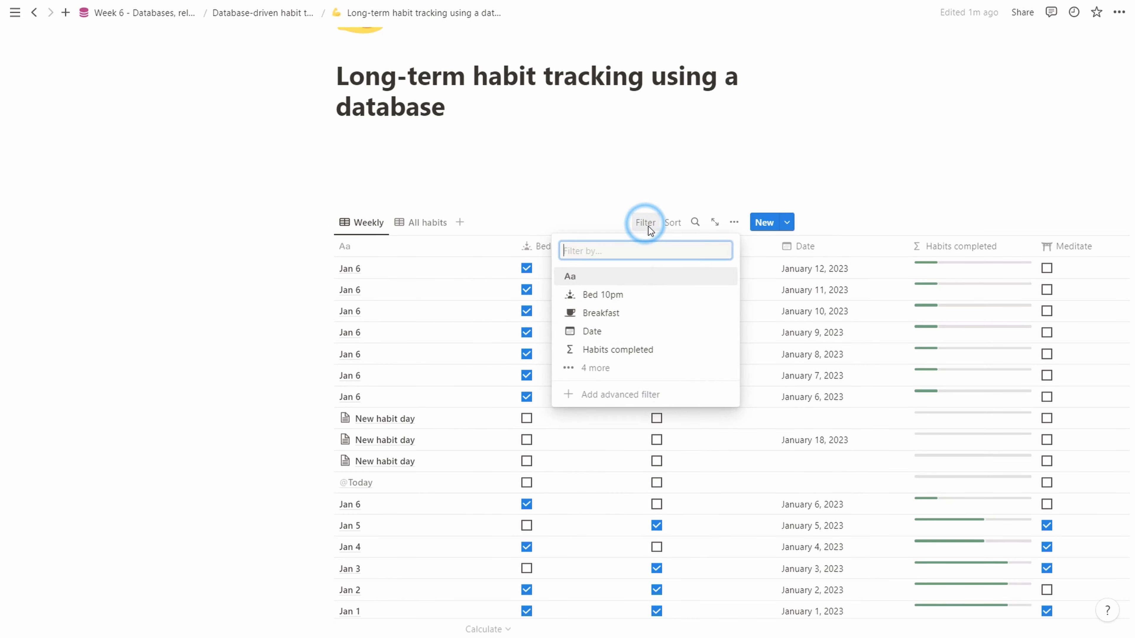
click(613, 331)
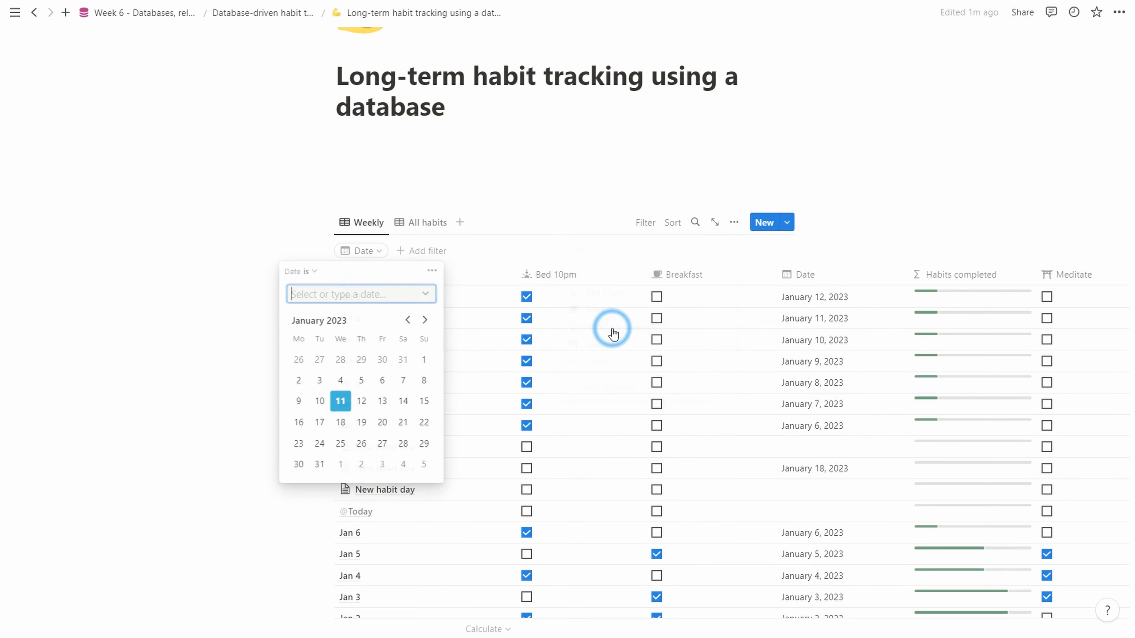
click(308, 274)
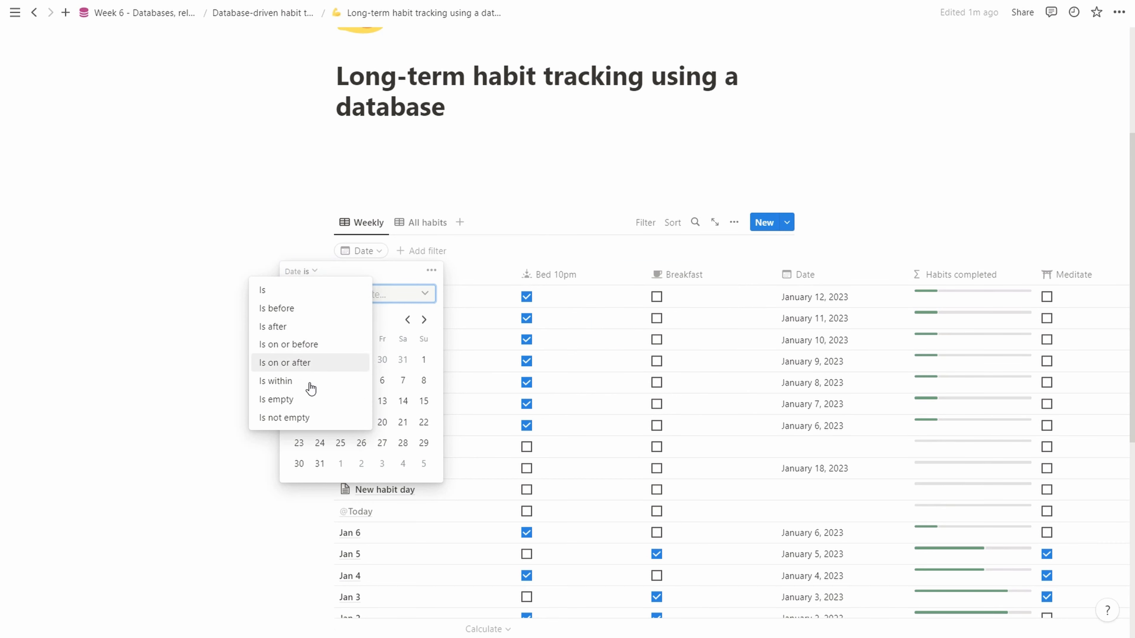
click(307, 418)
click(257, 417)
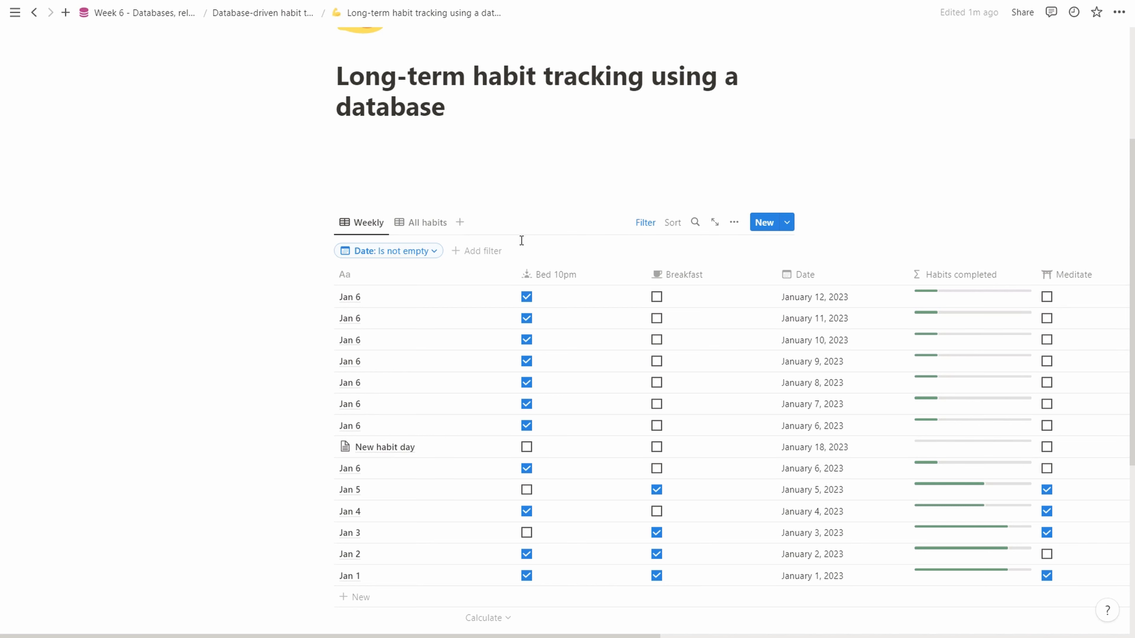
Add an advanced filter rule to the Weekly view where Date is within this week.
click(482, 251)
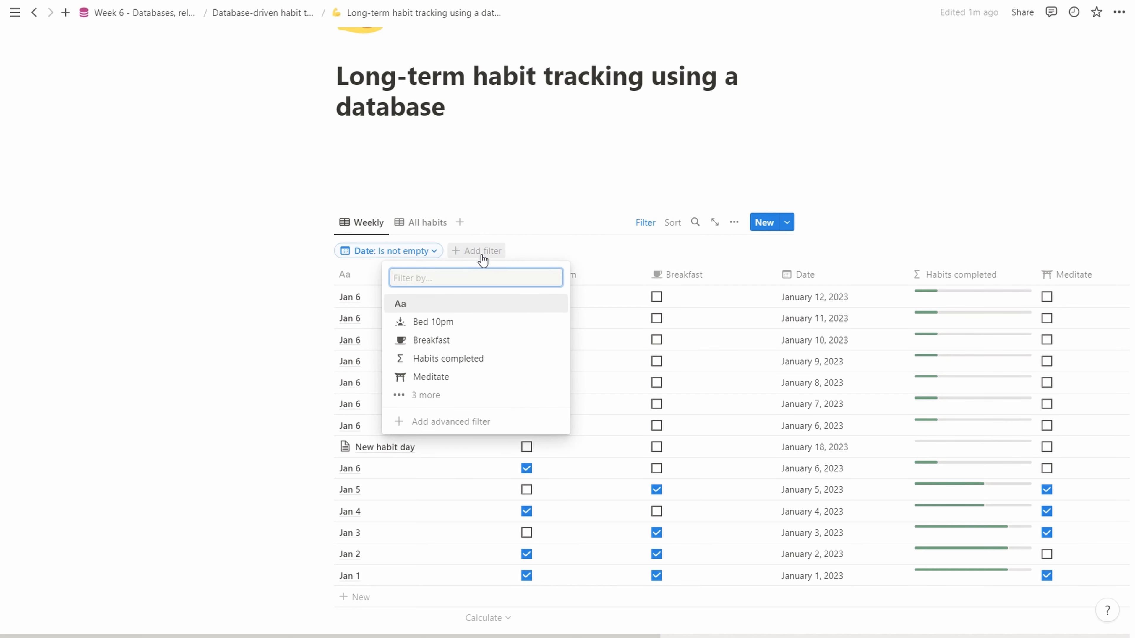
click(441, 421)
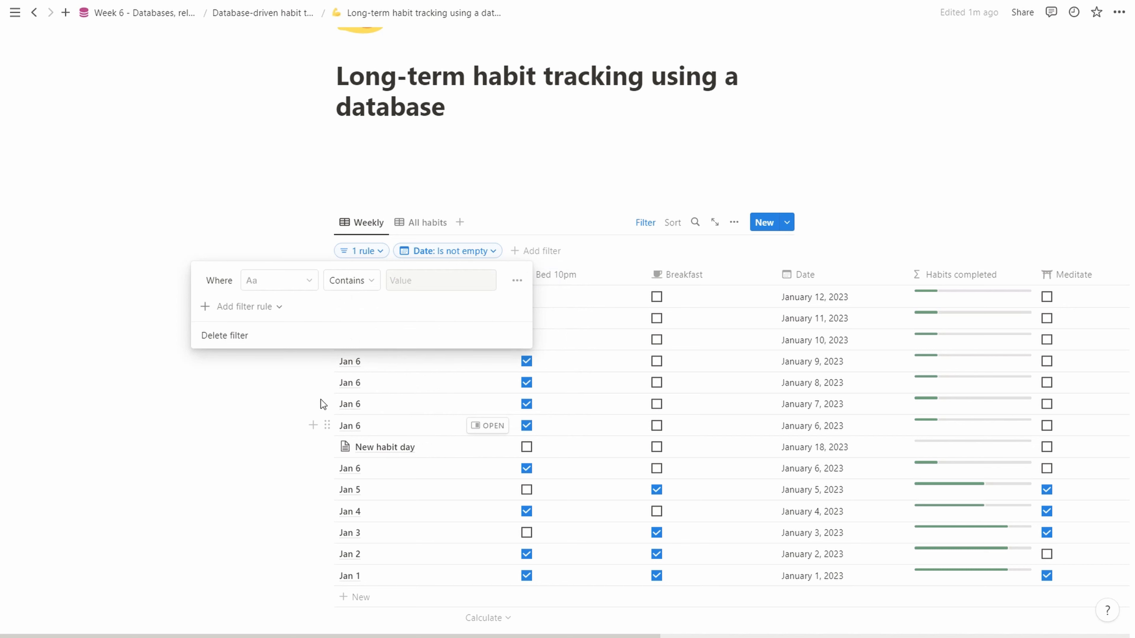
click(245, 289)
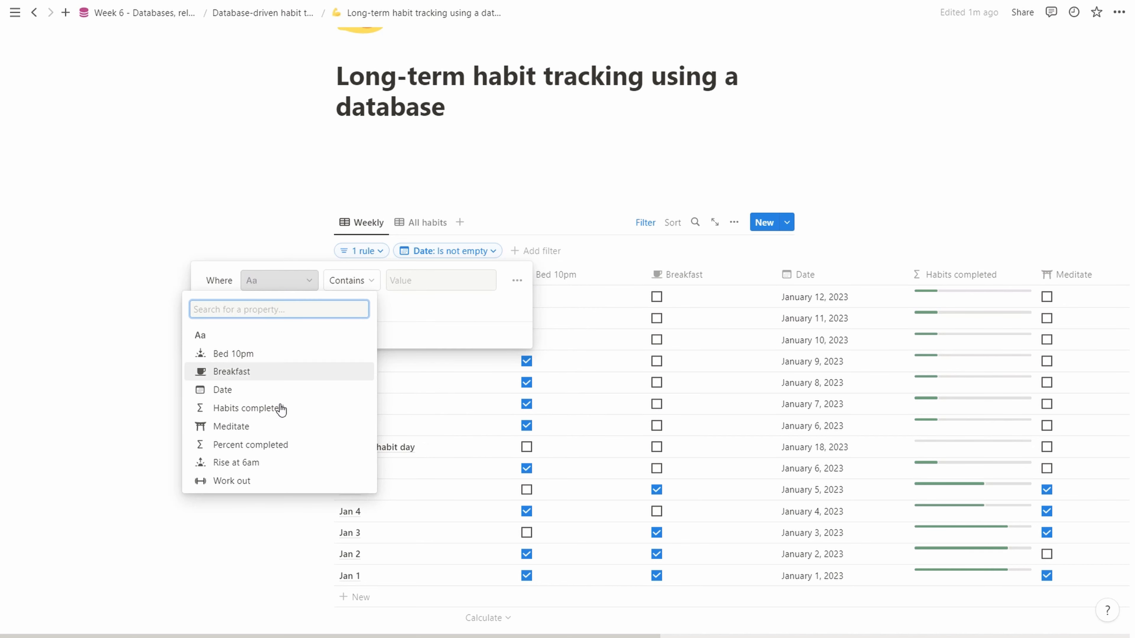
click(262, 390)
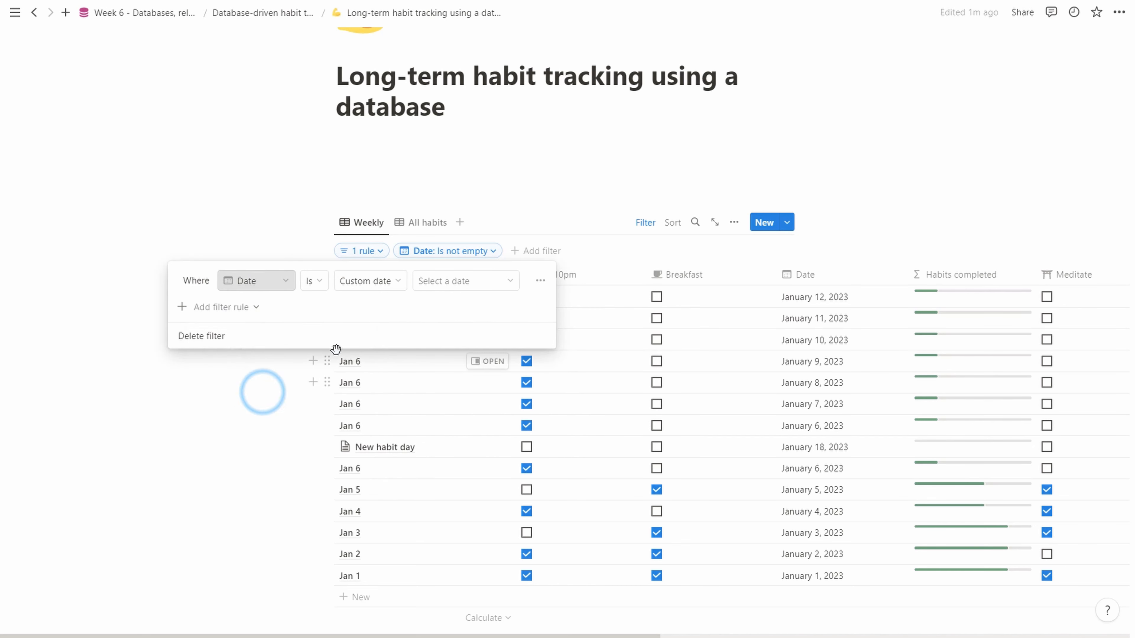
click(319, 281)
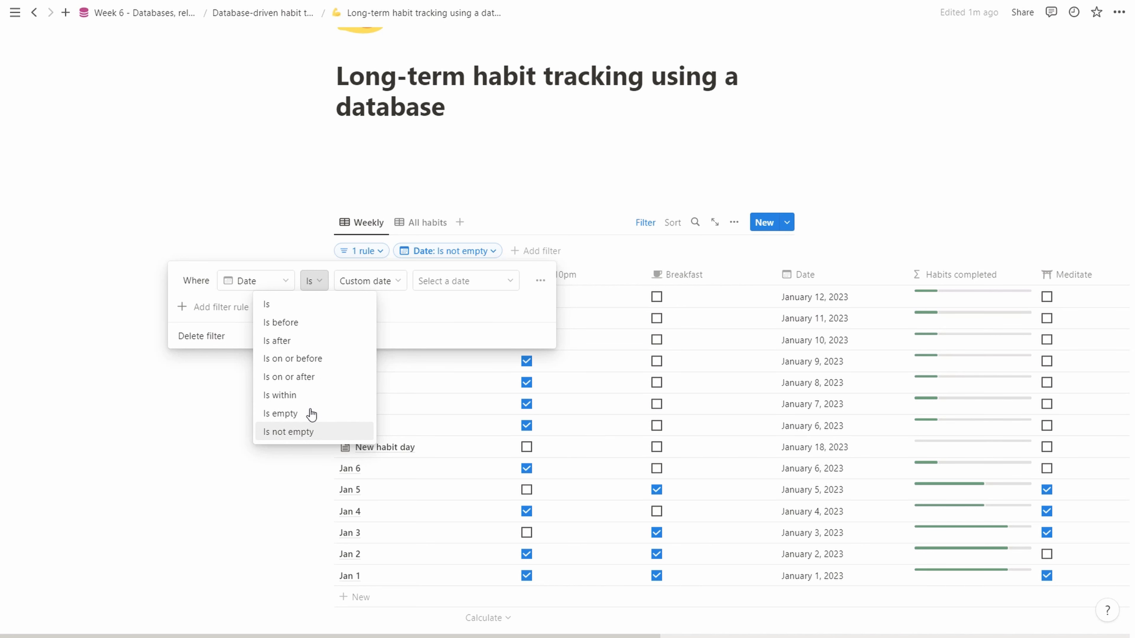
click(304, 396)
click(442, 283)
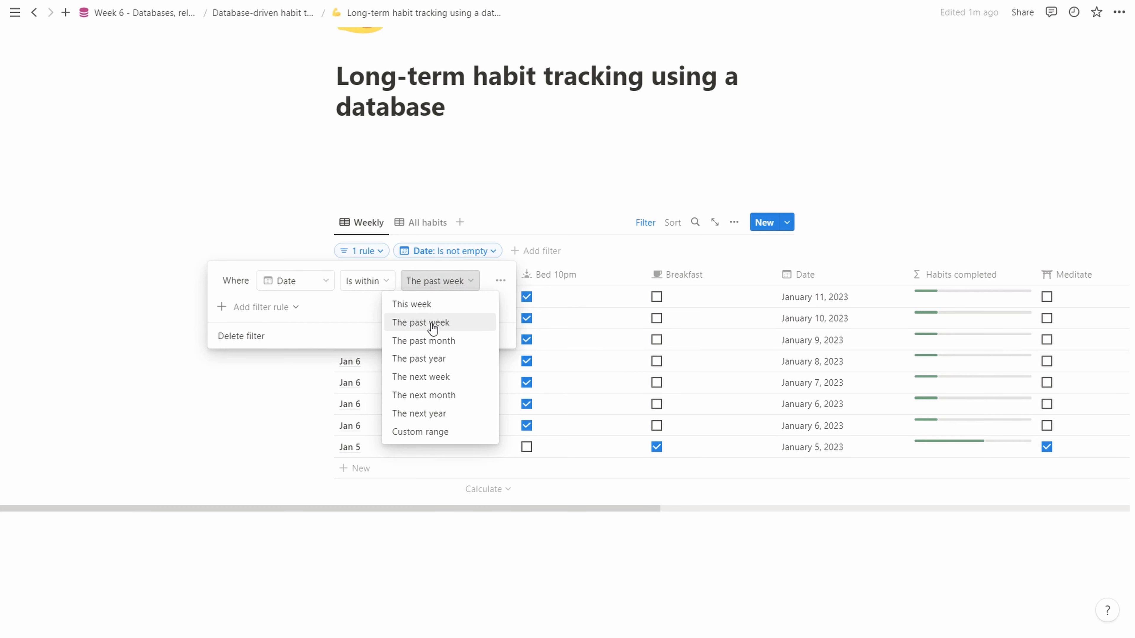
click(418, 308)
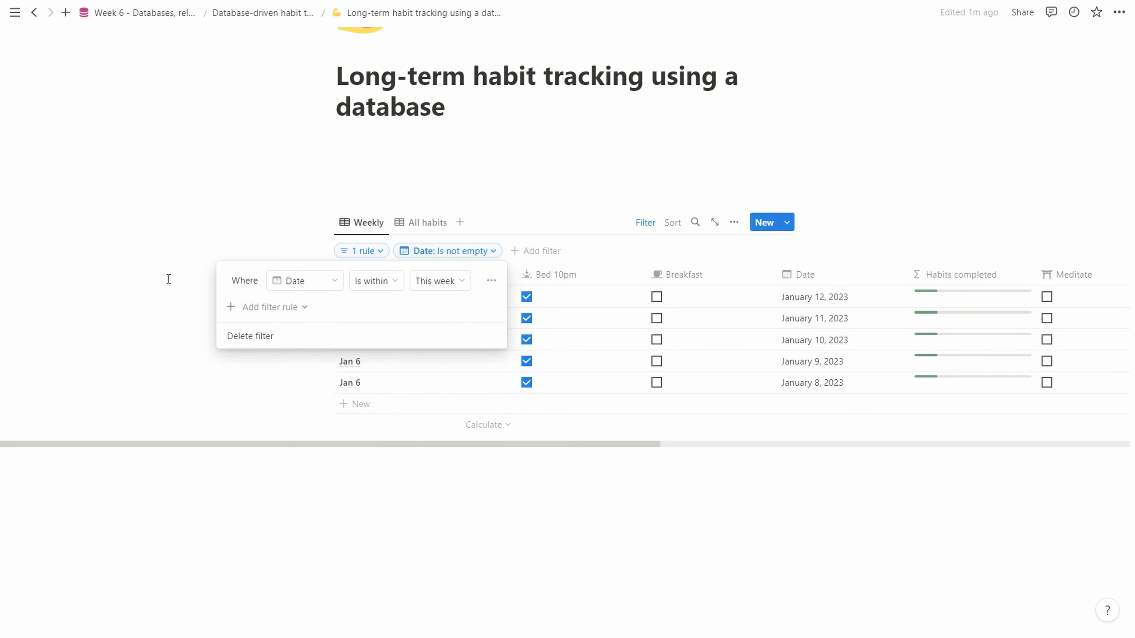
click(157, 291)
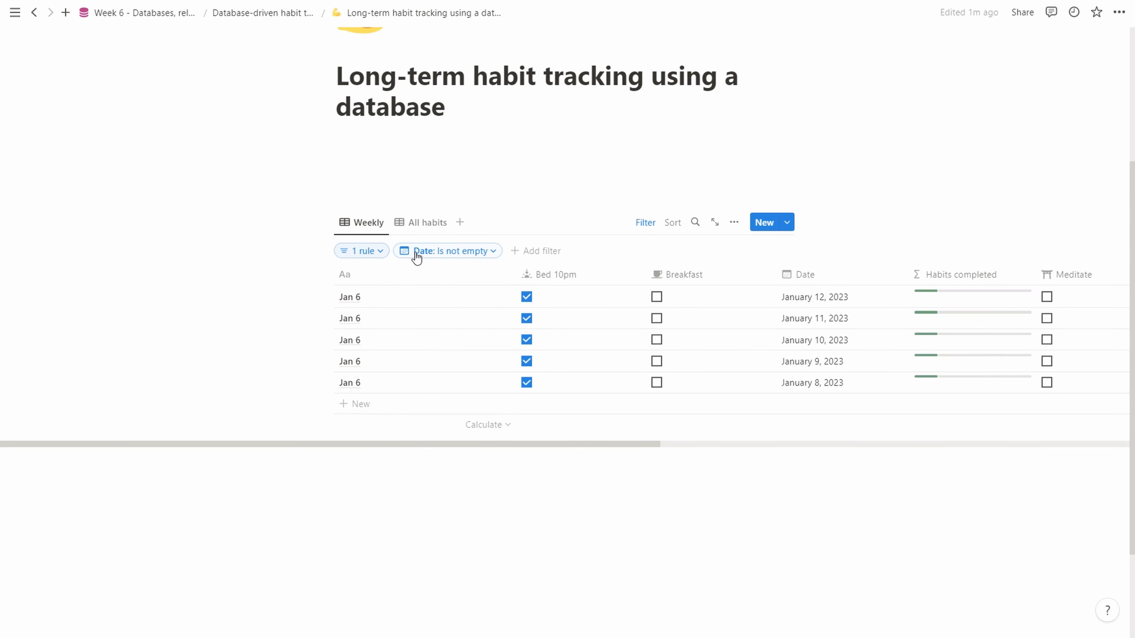
click(360, 253)
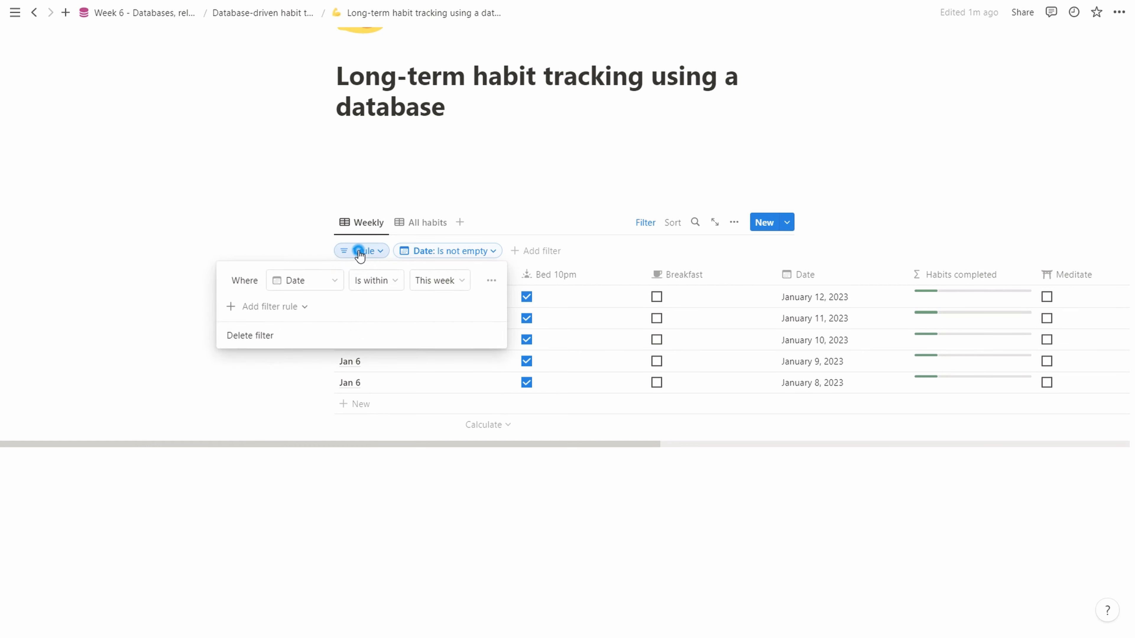
click(360, 253)
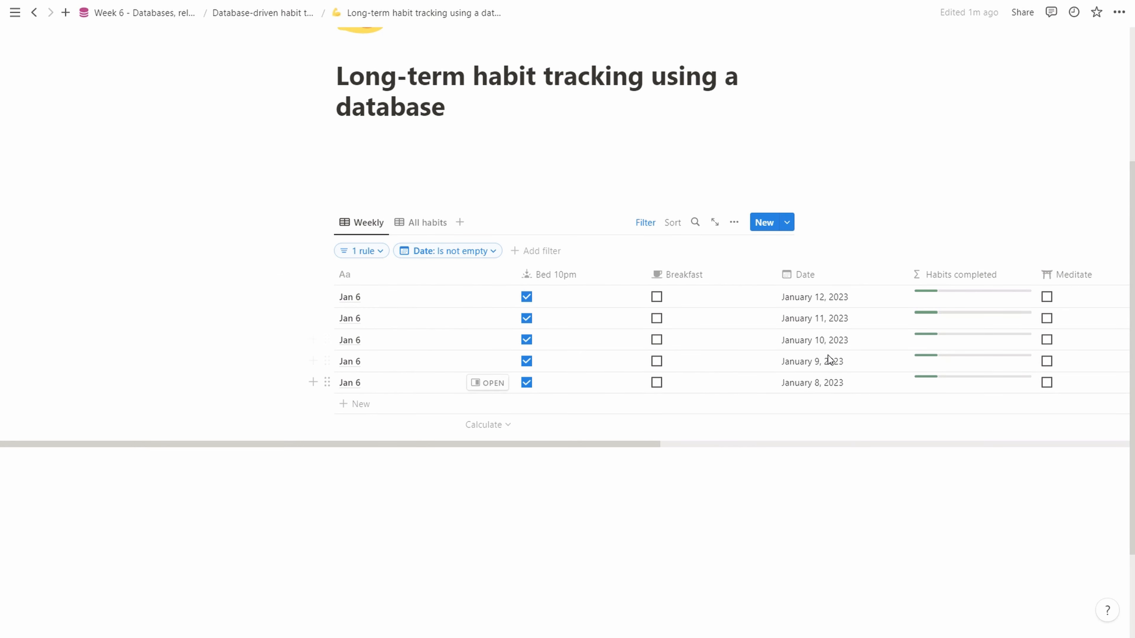
Add a new row in the Weekly view and set its date to January 27, 2023.
click(355, 404)
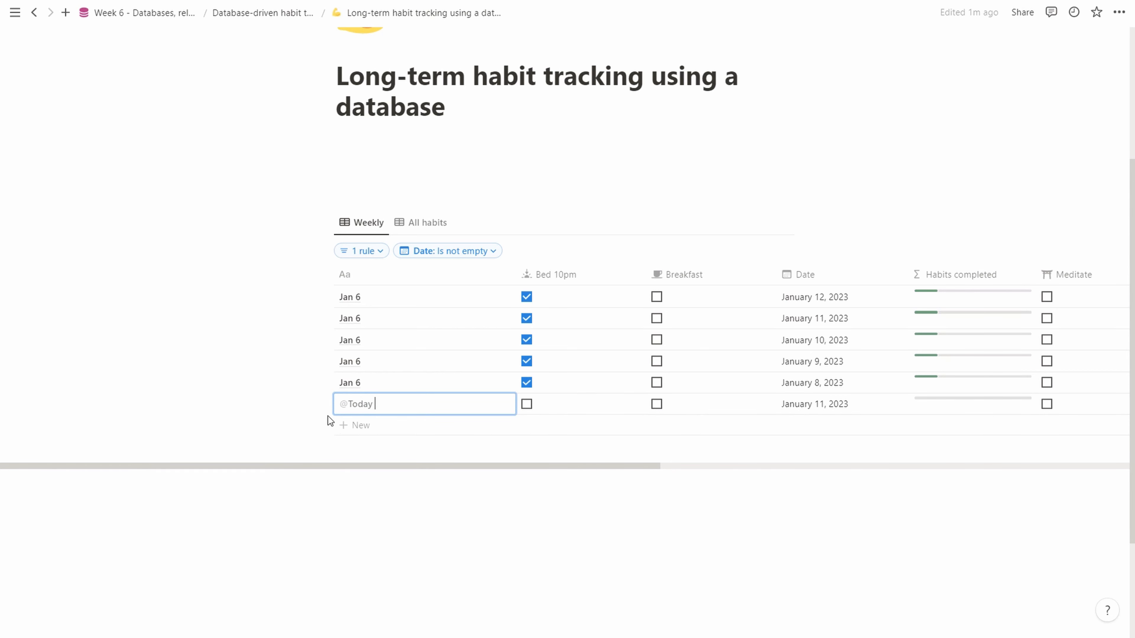
click(802, 405)
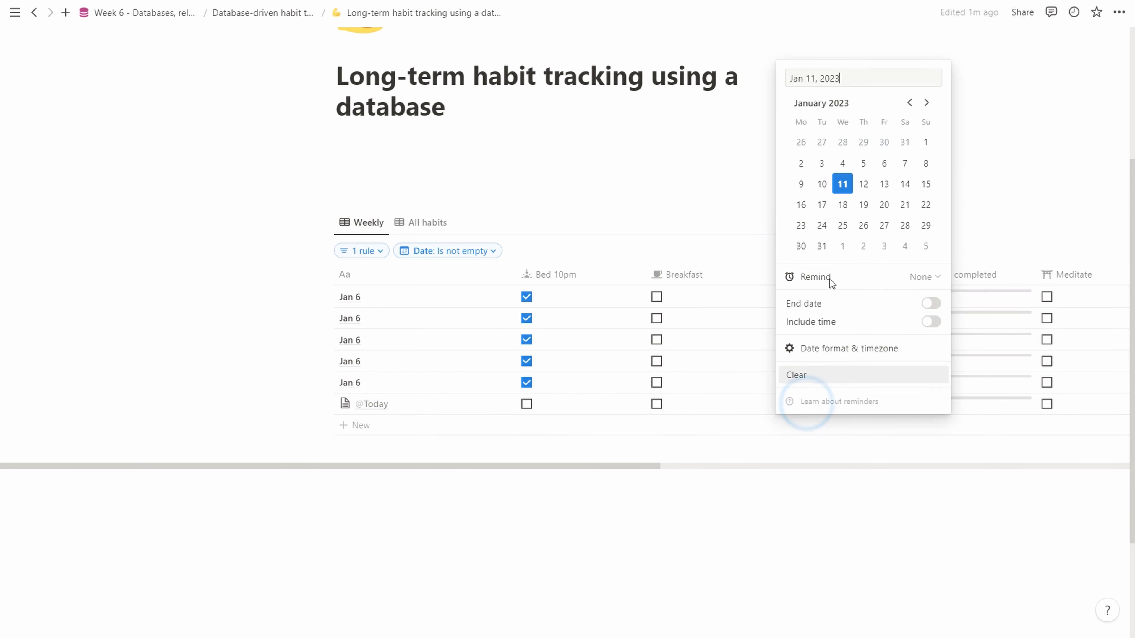
click(885, 225)
click(288, 434)
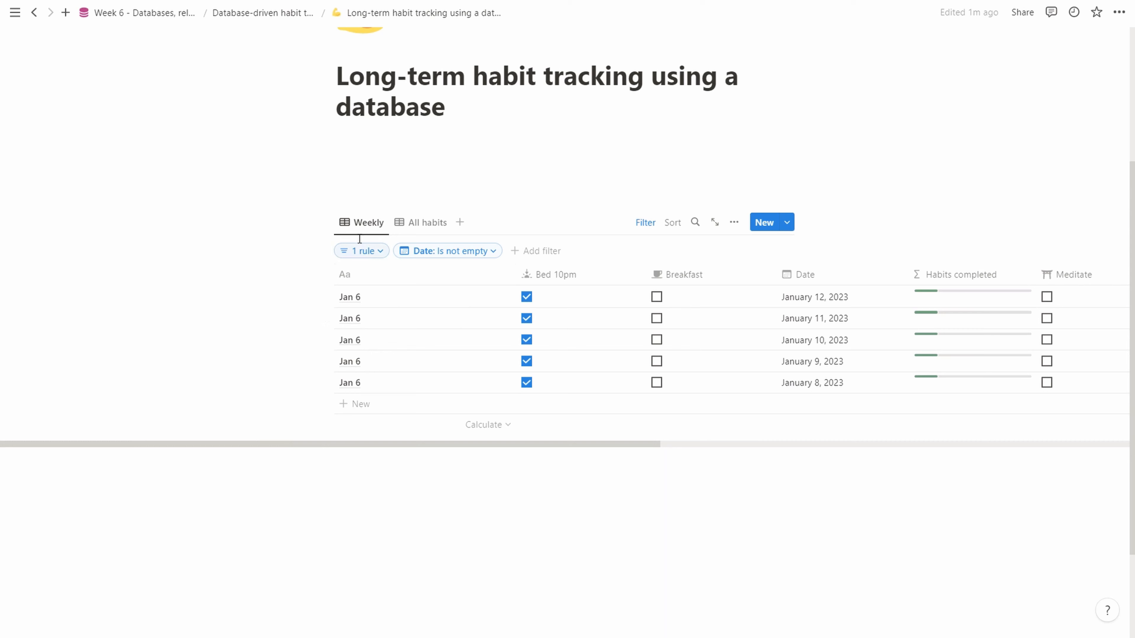
Duplicate the Weekly view and name the copy Last week.
click(362, 225)
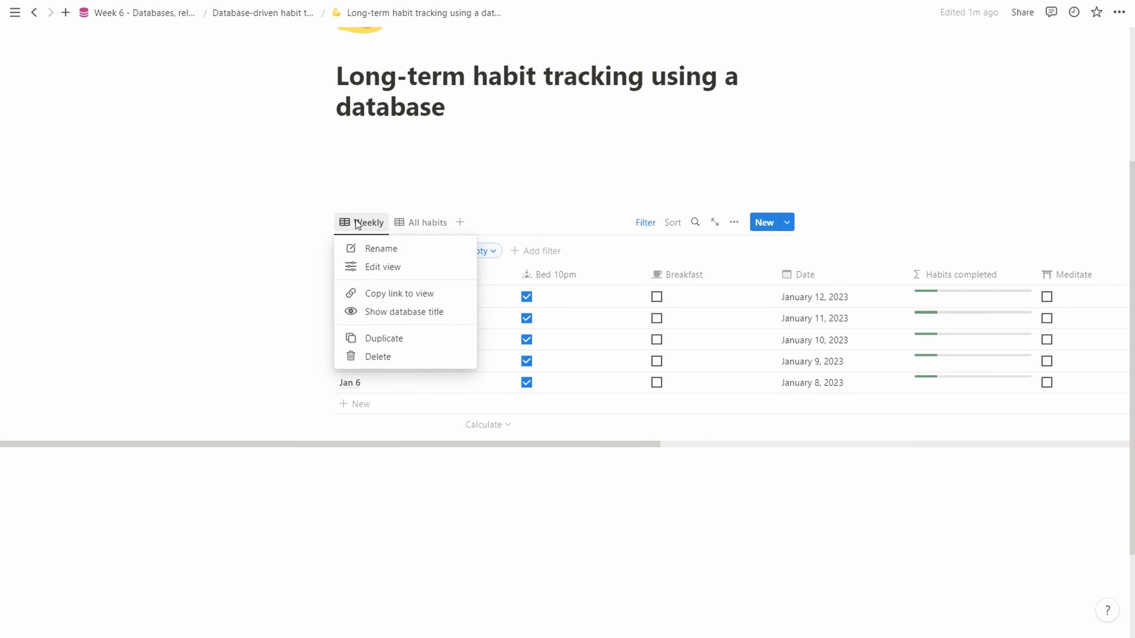
click(384, 338)
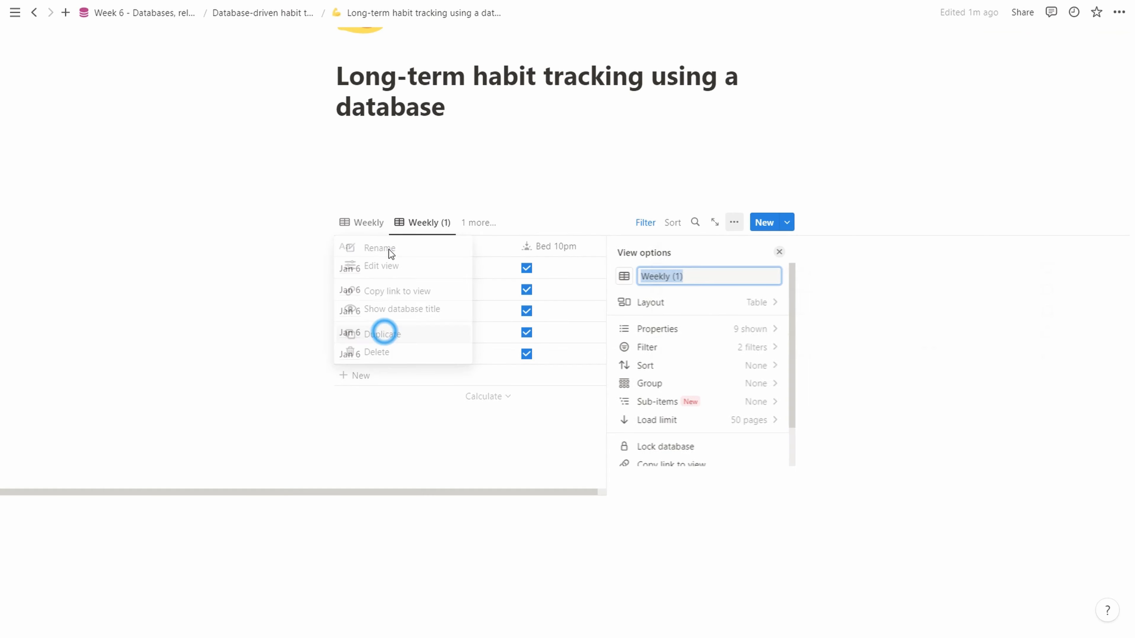
text(Last week)
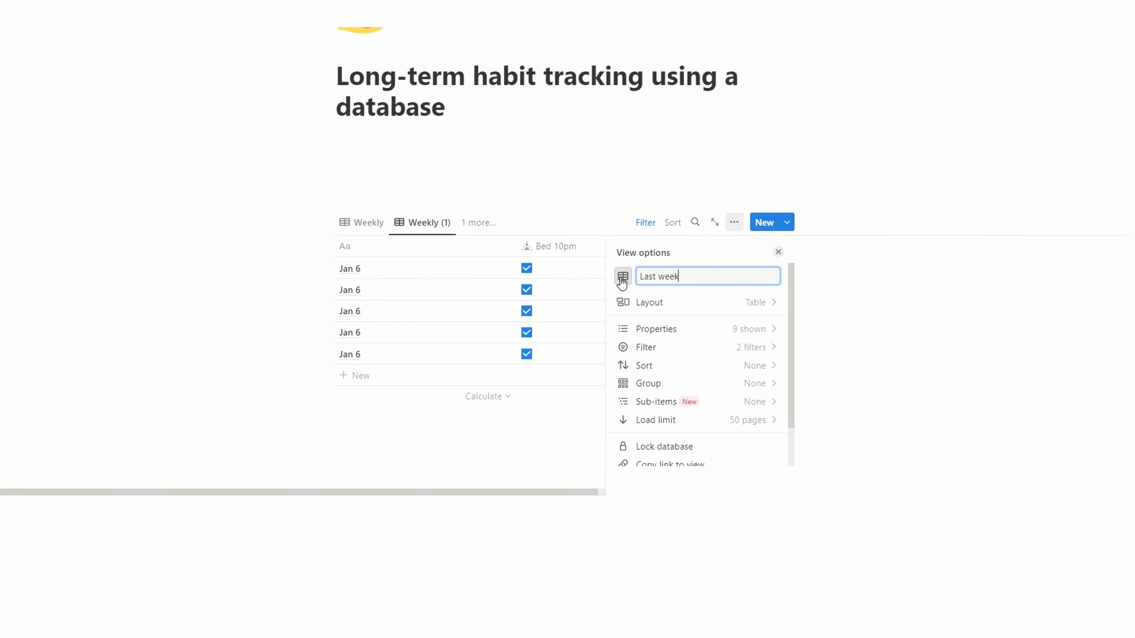
Search the view icons for "time" and give the Last week view the clock icon.
click(622, 276)
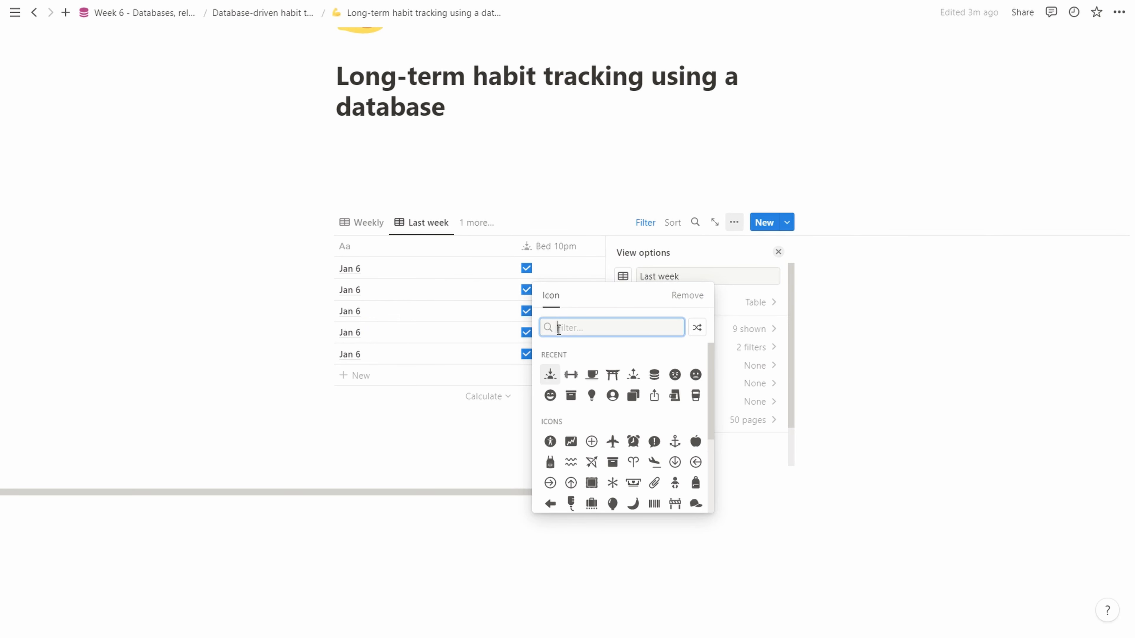
text(time)
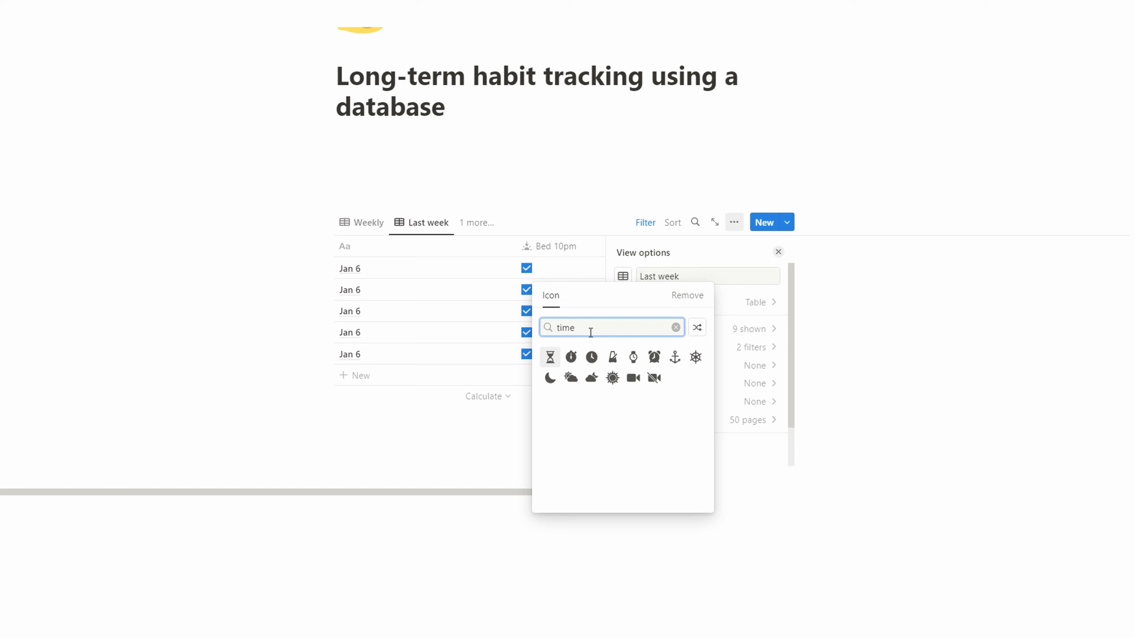
click(591, 357)
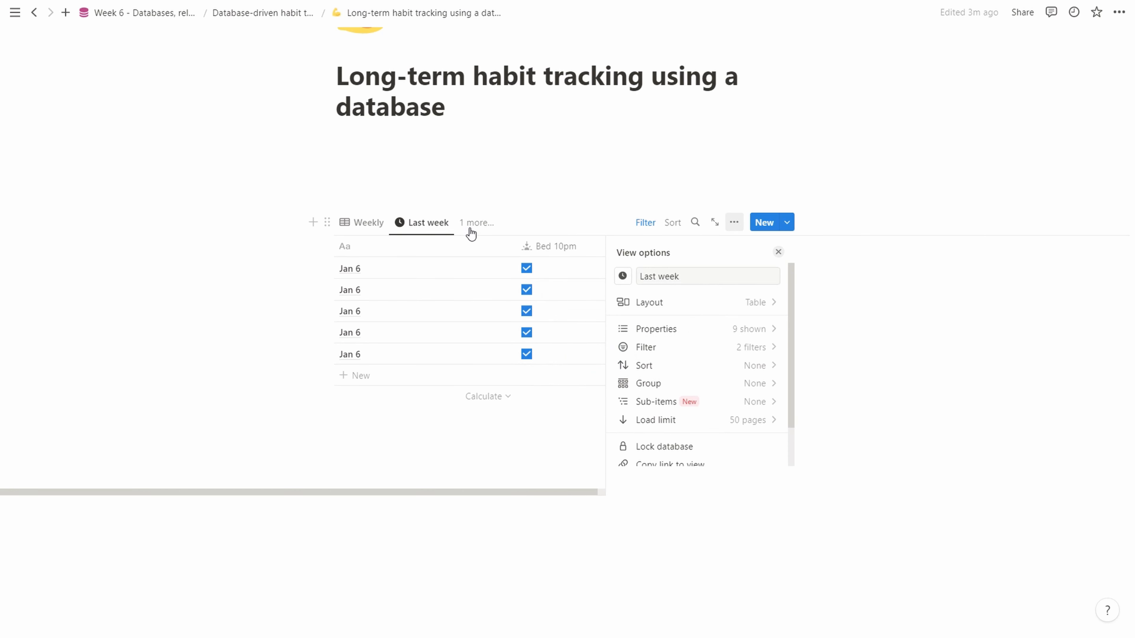
Reorder the database views so that Last week comes directly after Weekly.
click(363, 229)
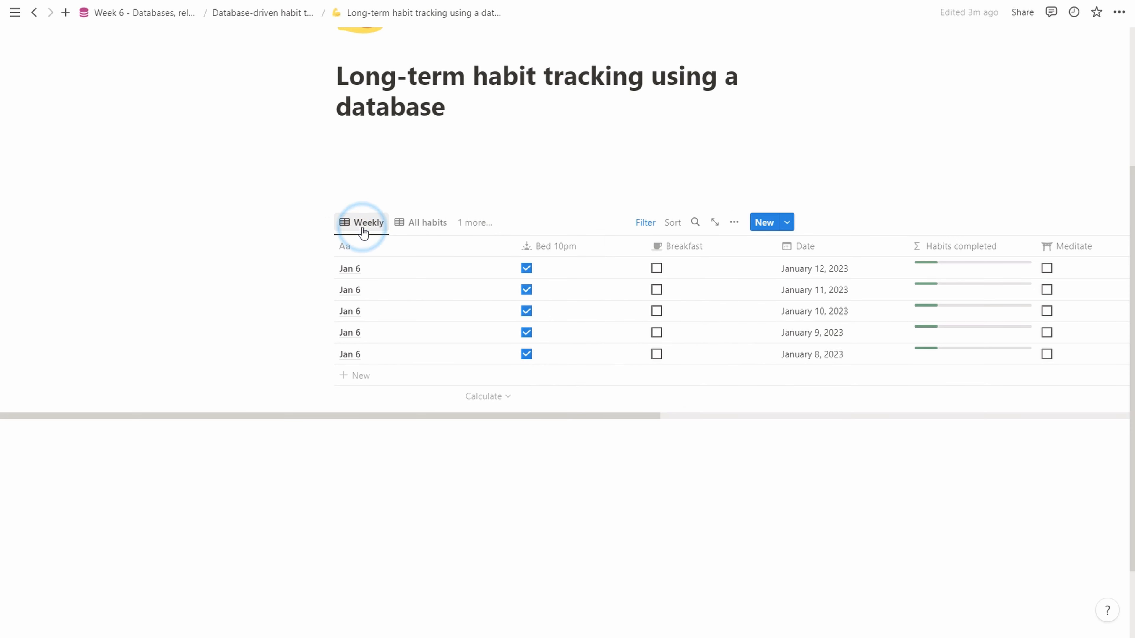
click(475, 225)
drag(397, 284, 397, 264)
Search the view icons for "week" and give the Weekly view the calendar icon.
click(370, 227)
click(370, 227)
click(370, 261)
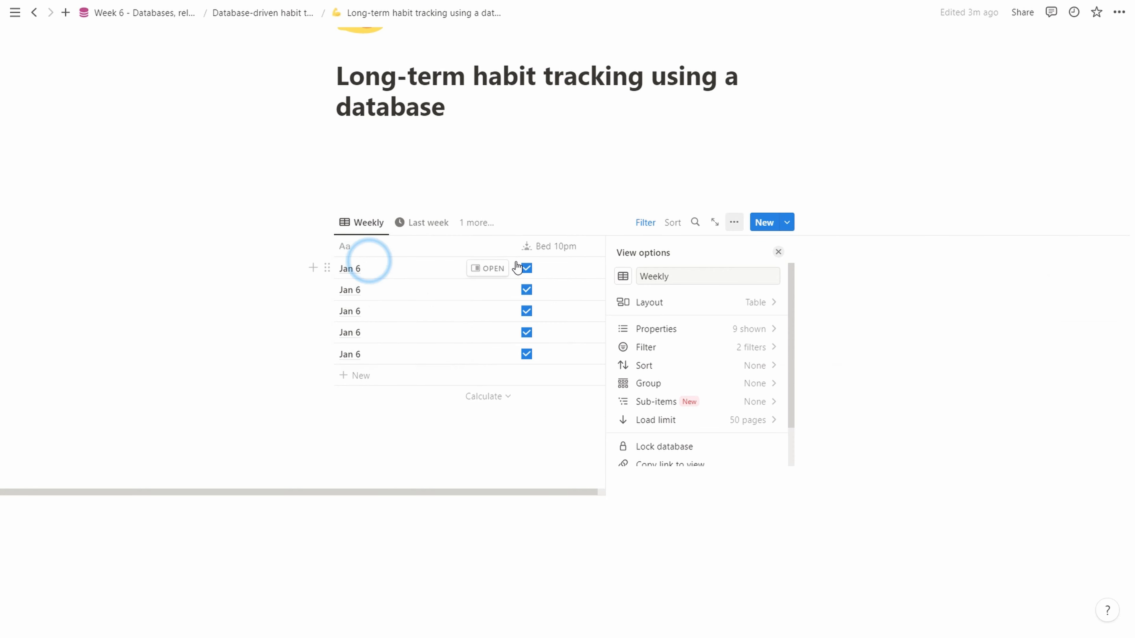
click(620, 281)
text(week)
click(550, 360)
click(137, 302)
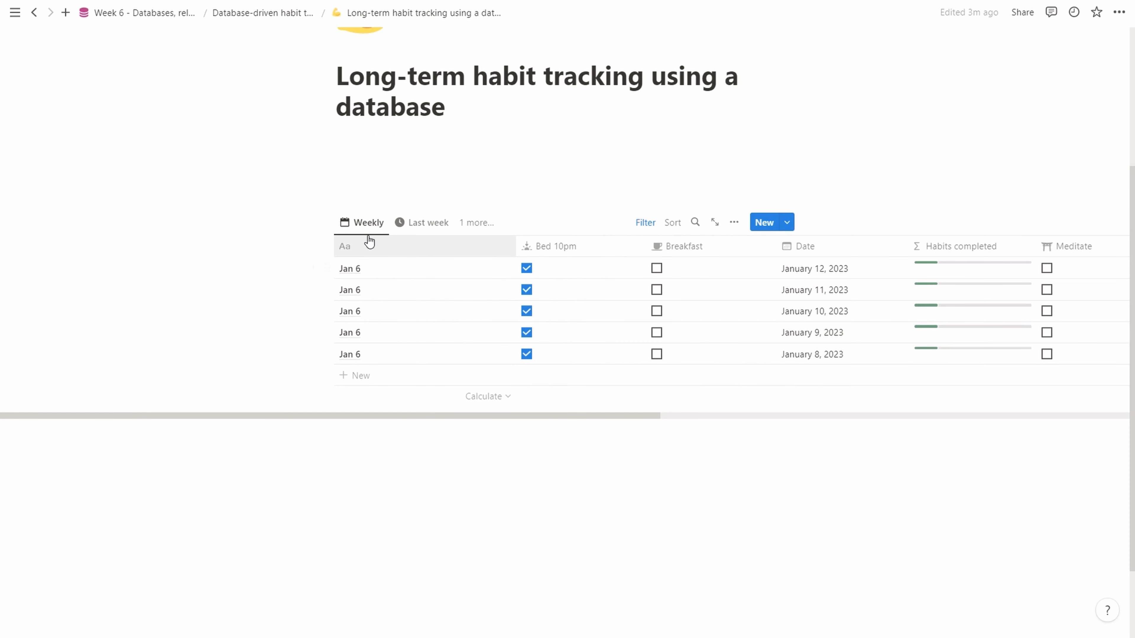
Turn on full width for the habit tracking page.
click(1116, 14)
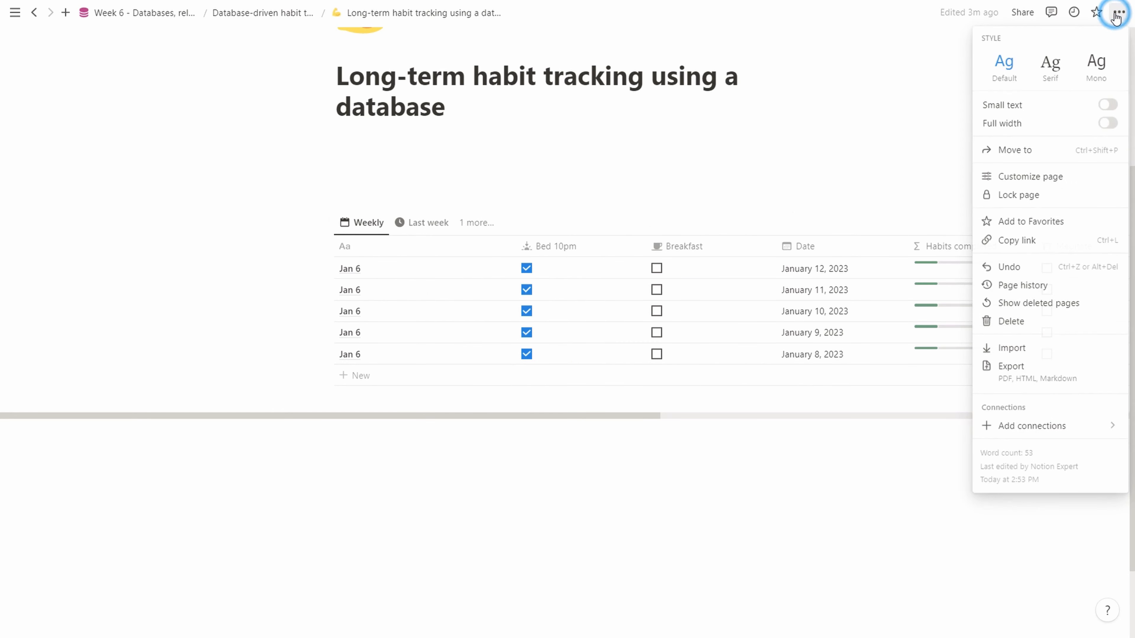
click(1103, 122)
click(117, 139)
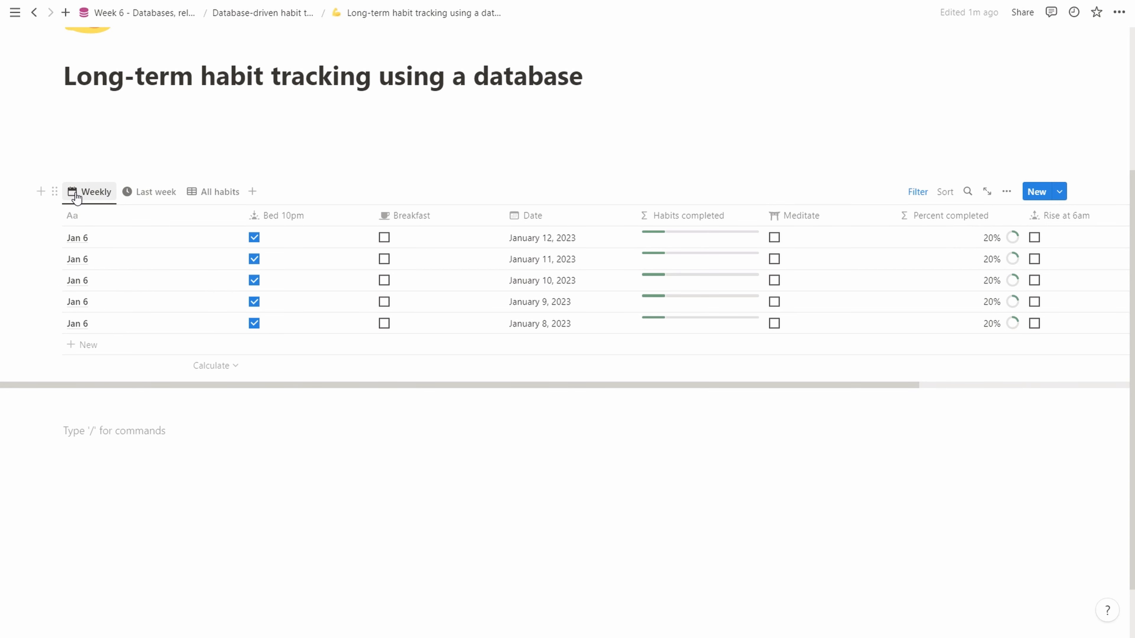
Rename the Last week view as Monthly.
click(142, 192)
click(159, 195)
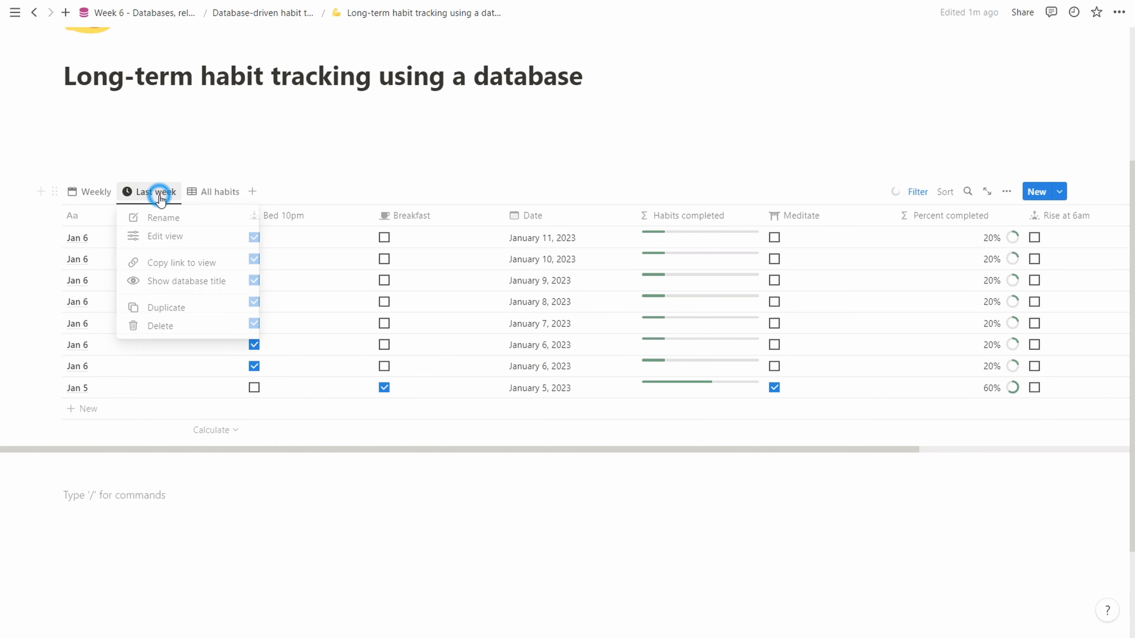
click(154, 222)
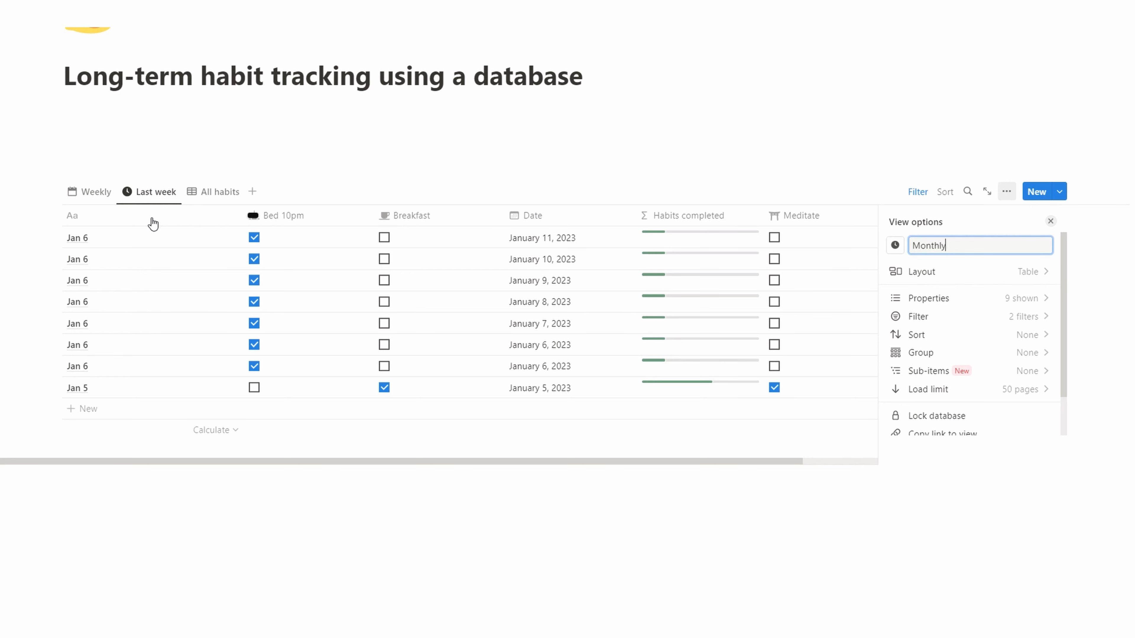
click(473, 168)
Change the Monthly view's advanced filter rule so that Date is within the past month.
click(918, 192)
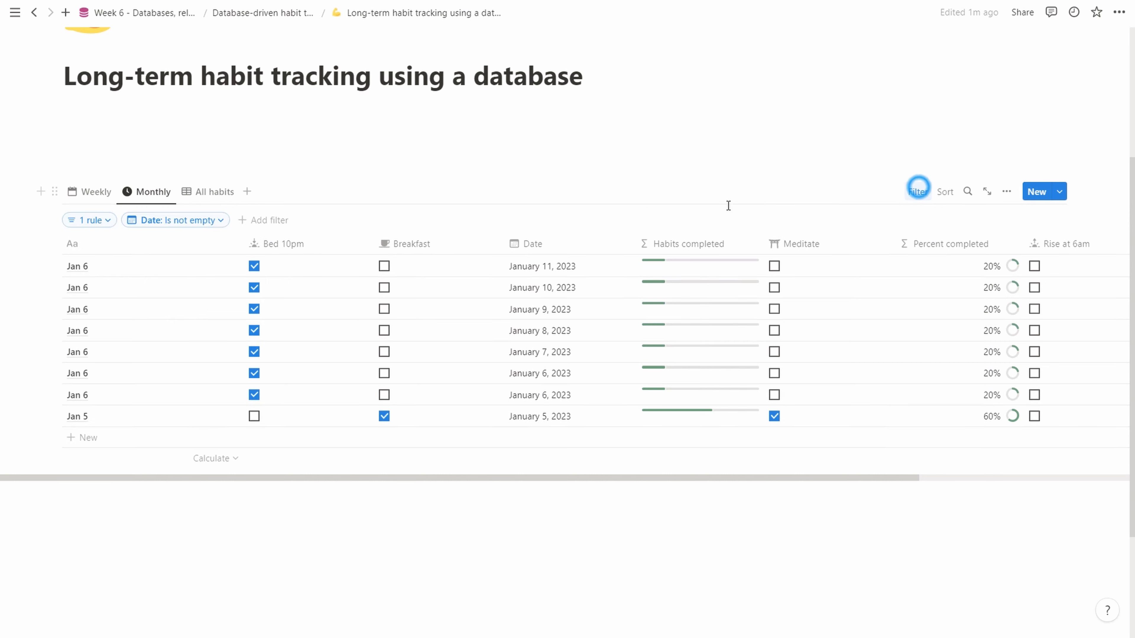
click(107, 223)
click(240, 253)
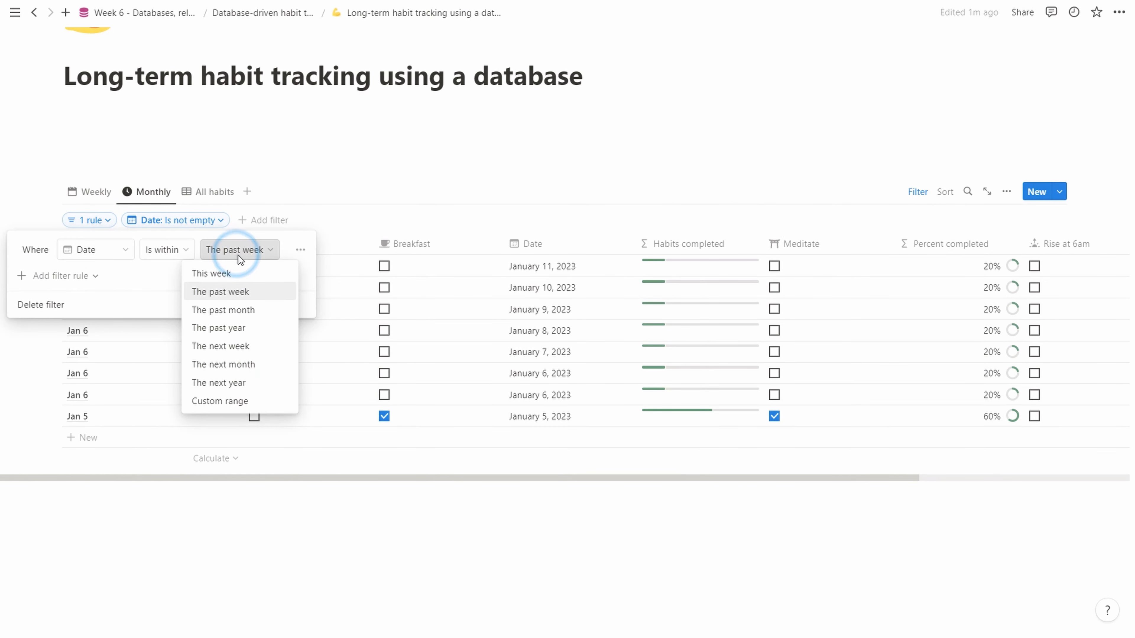
click(244, 311)
click(463, 170)
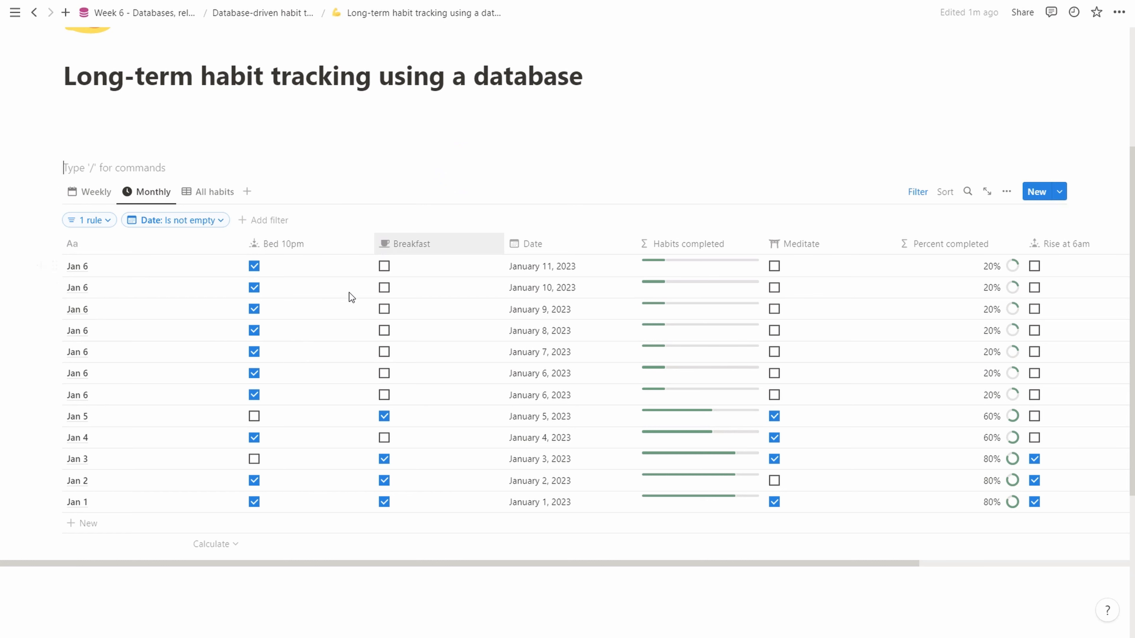
click(101, 542)
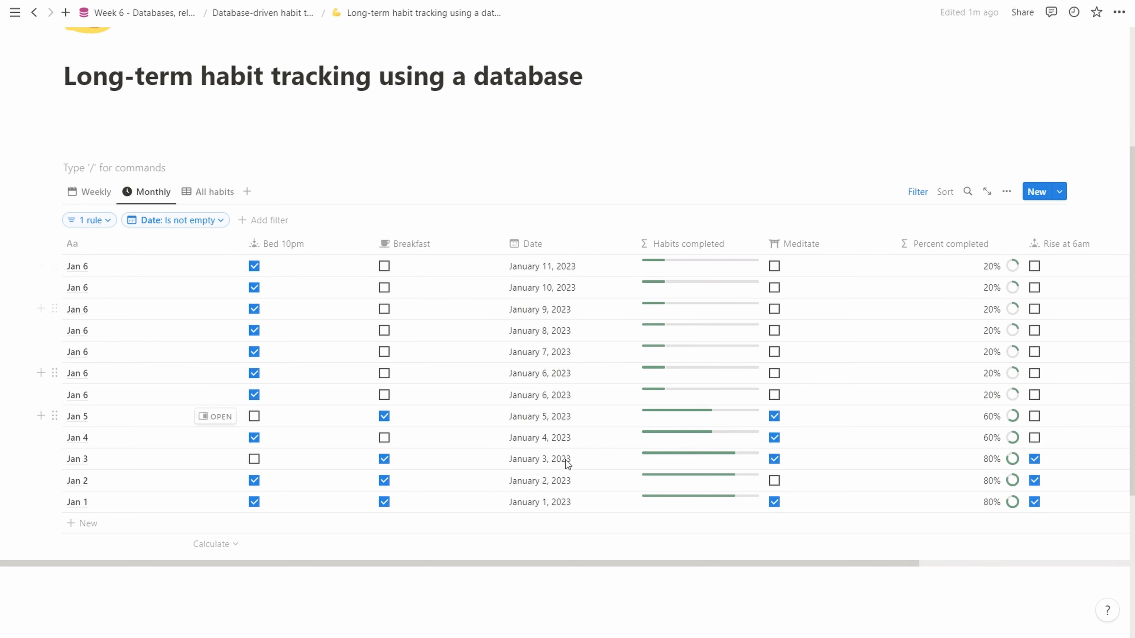
Sort the Monthly view by Date in descending order.
click(539, 245)
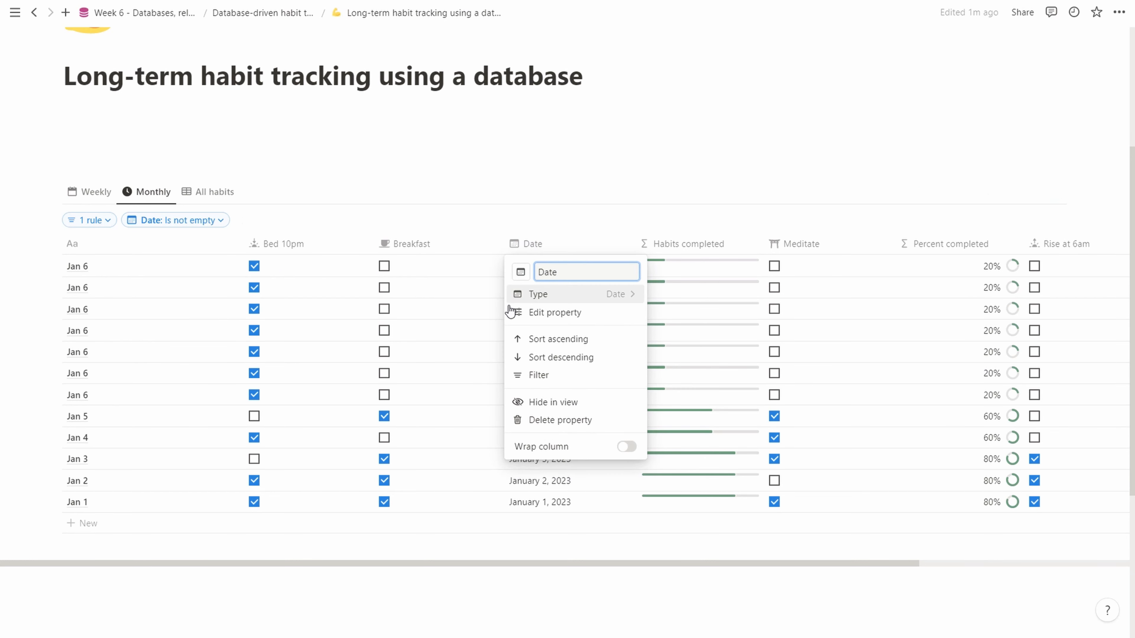
click(525, 354)
scroll(526, 361, down, 3)
scroll(543, 286, up, 1)
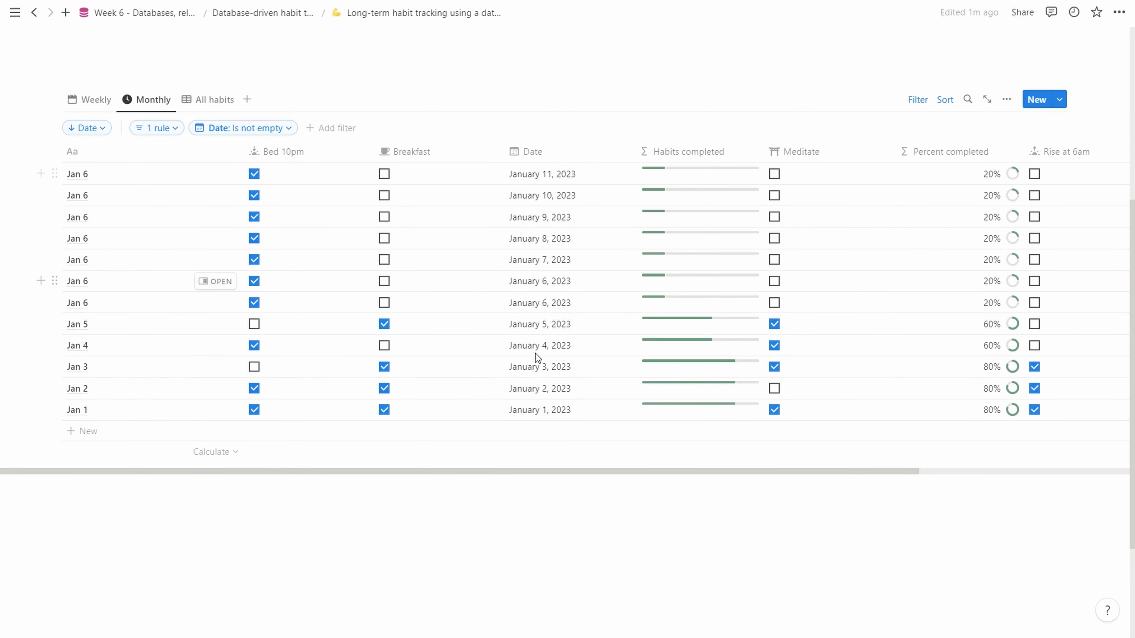
Sort the Weekly view by Date in descending order.
scroll(379, 222, up, 1)
click(89, 158)
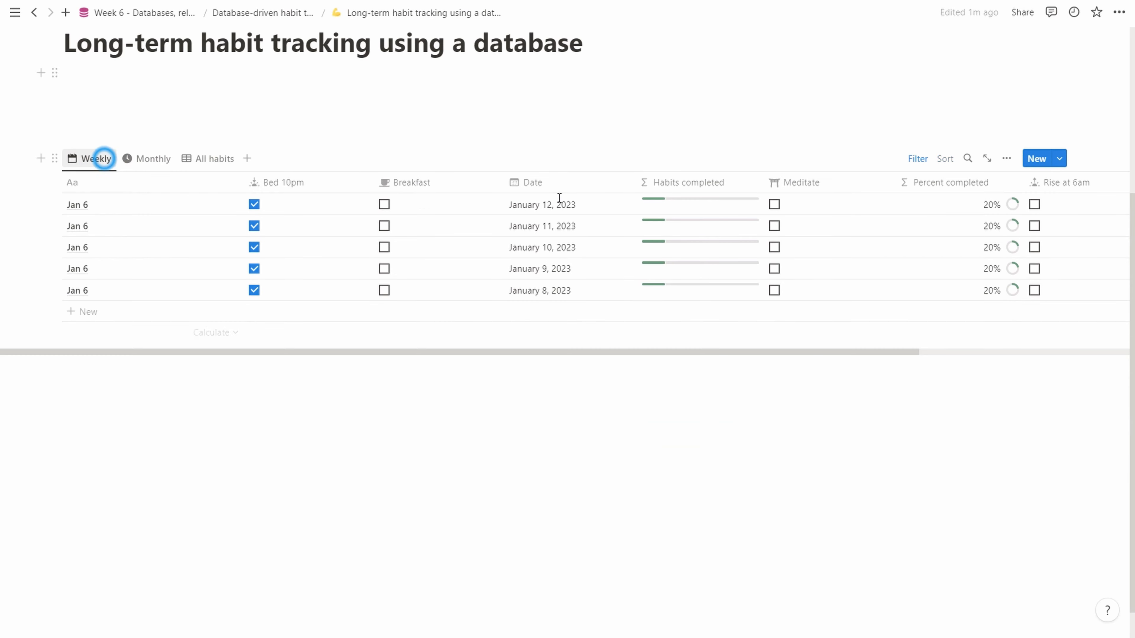
click(562, 182)
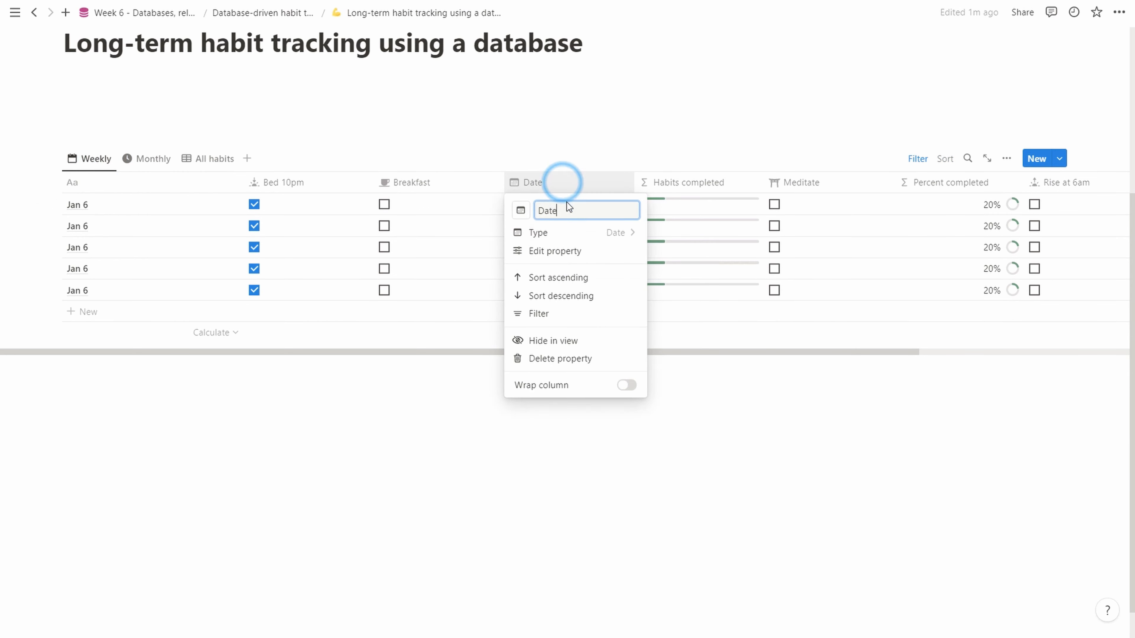
click(581, 296)
Sort the All habits view by Date in descending order.
scroll(391, 286, up, 3)
click(205, 238)
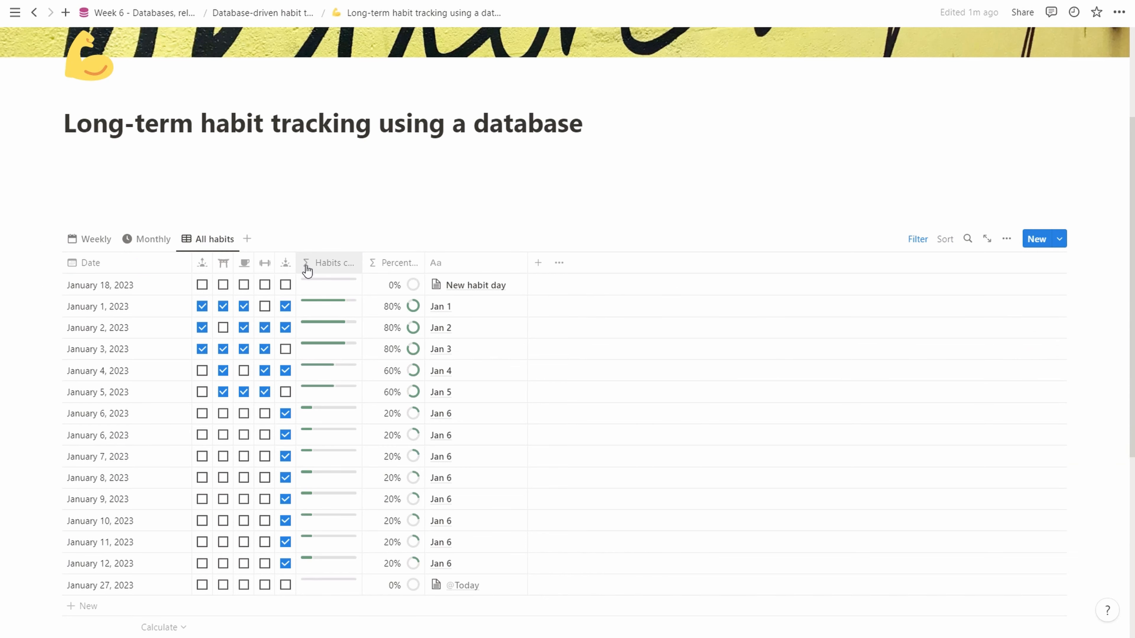
click(142, 267)
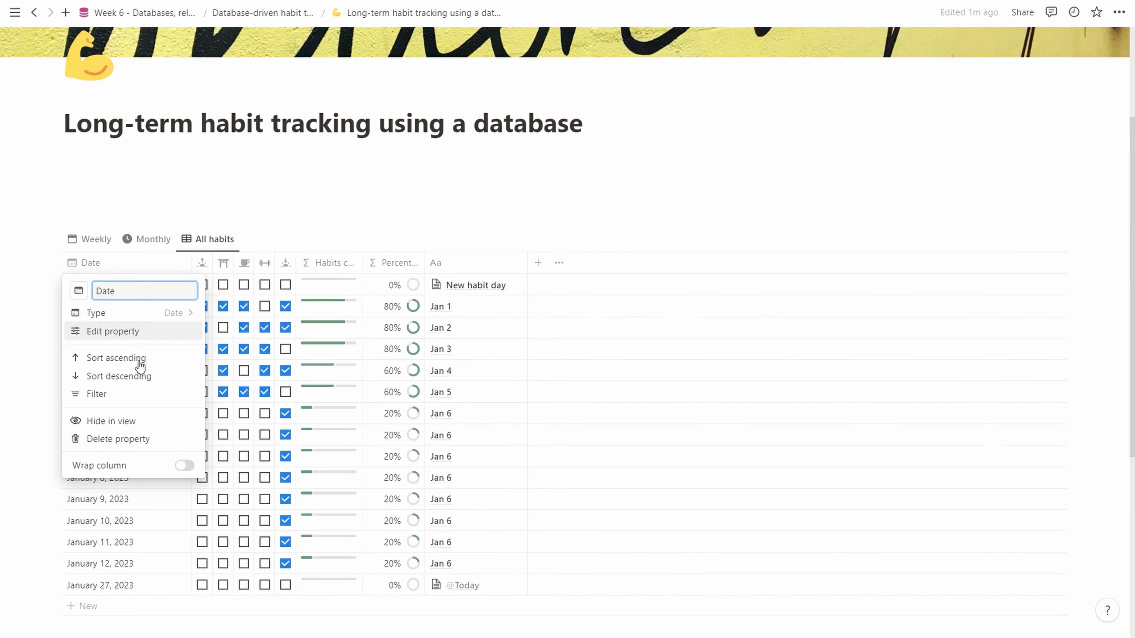
click(140, 374)
scroll(159, 210, down, 3)
scroll(156, 205, up, 3)
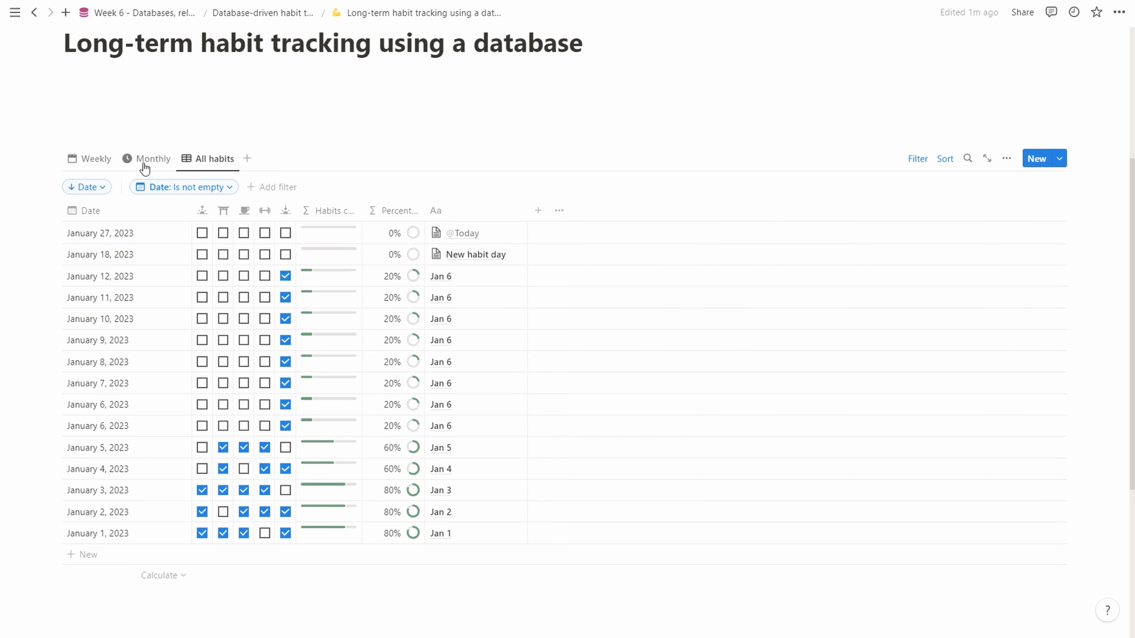
Narrow the title column in the Monthly view and move it behind all the other columns.
click(145, 158)
click(90, 183)
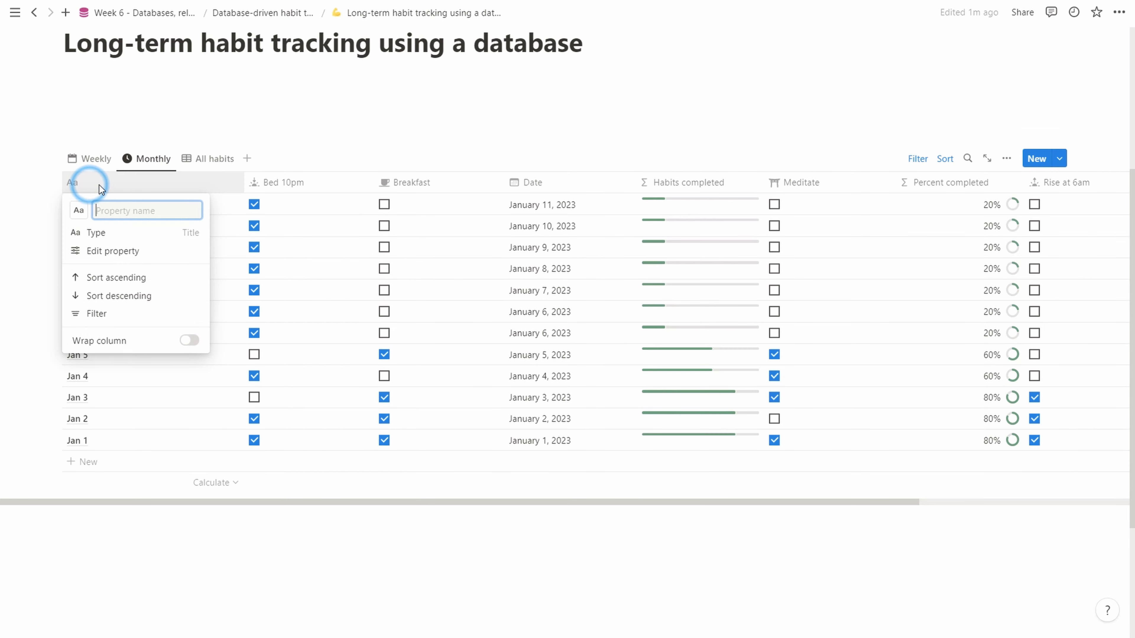
click(78, 182)
drag(242, 186, 110, 187)
drag(99, 183, 800, 157)
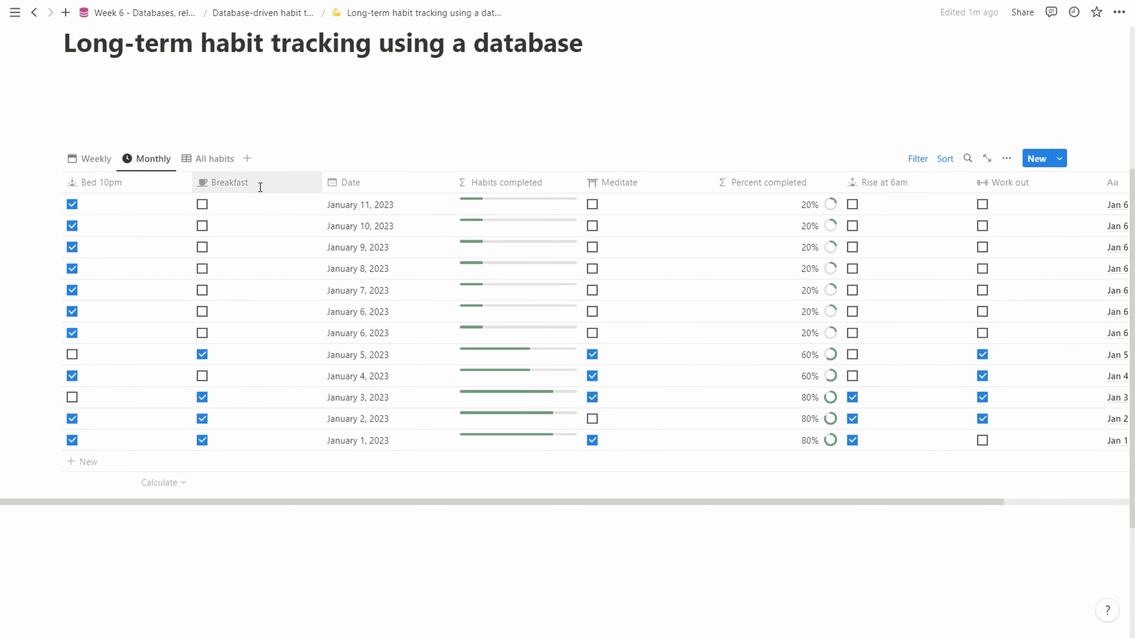
Order the Monthly columns Date, Rise at 6am, Work out, Breakfast, Meditate, Bed 10pm, Habits completed, Percent completed, and narrow the last two.
scroll(258, 185, up, 2)
drag(247, 249, 114, 244)
drag(876, 243, 242, 251)
drag(481, 240, 395, 229)
drag(798, 244, 405, 259)
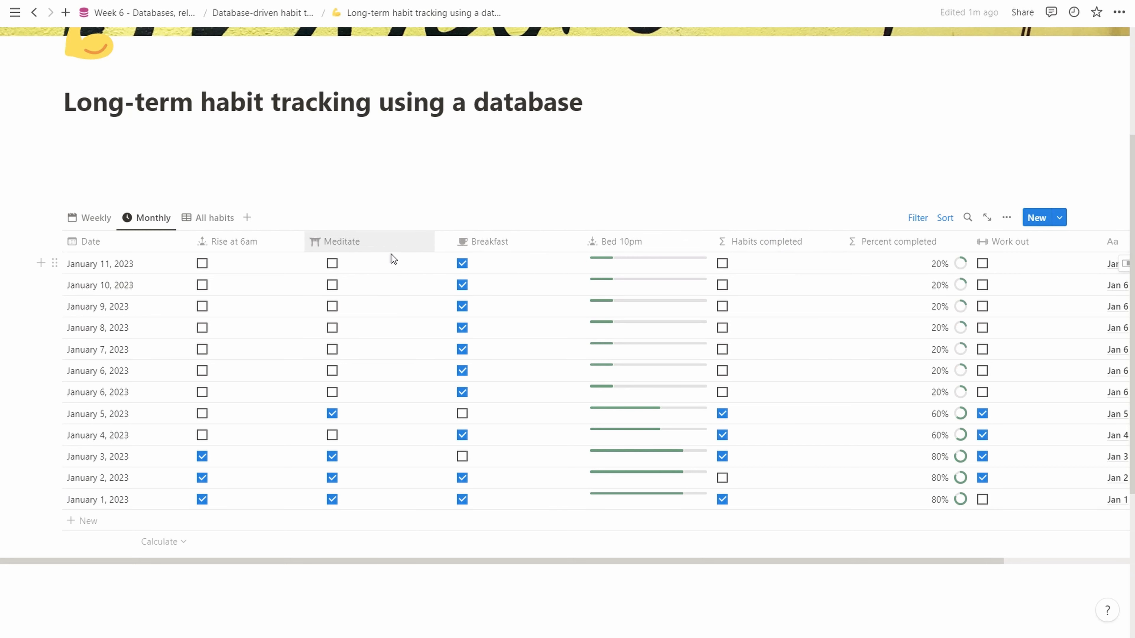
drag(1007, 247, 643, 246)
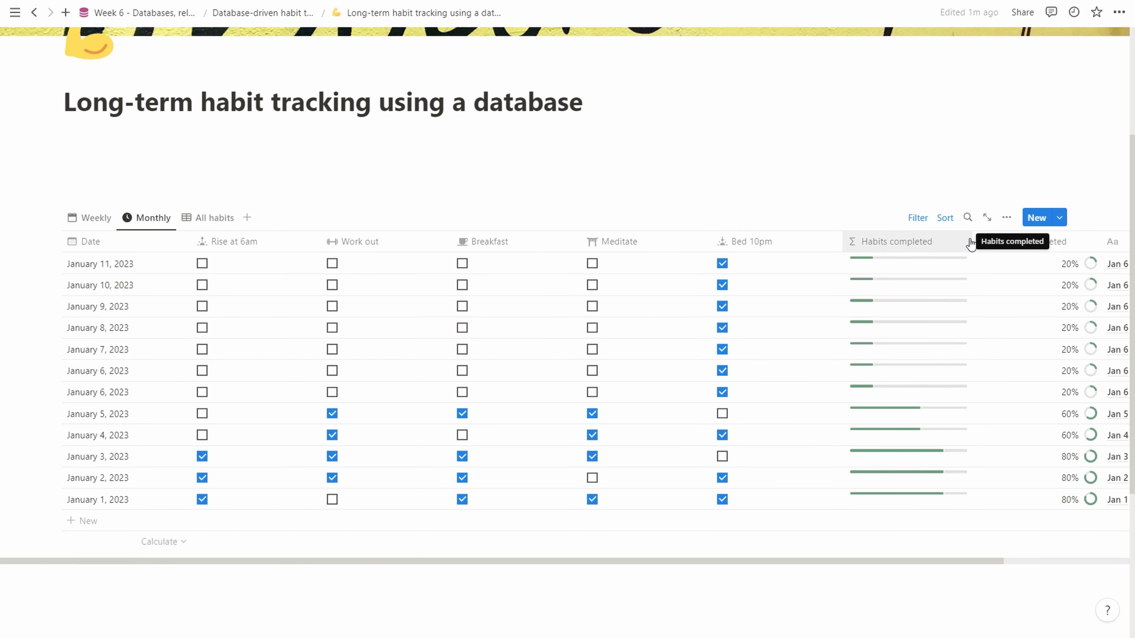
drag(972, 244, 906, 245)
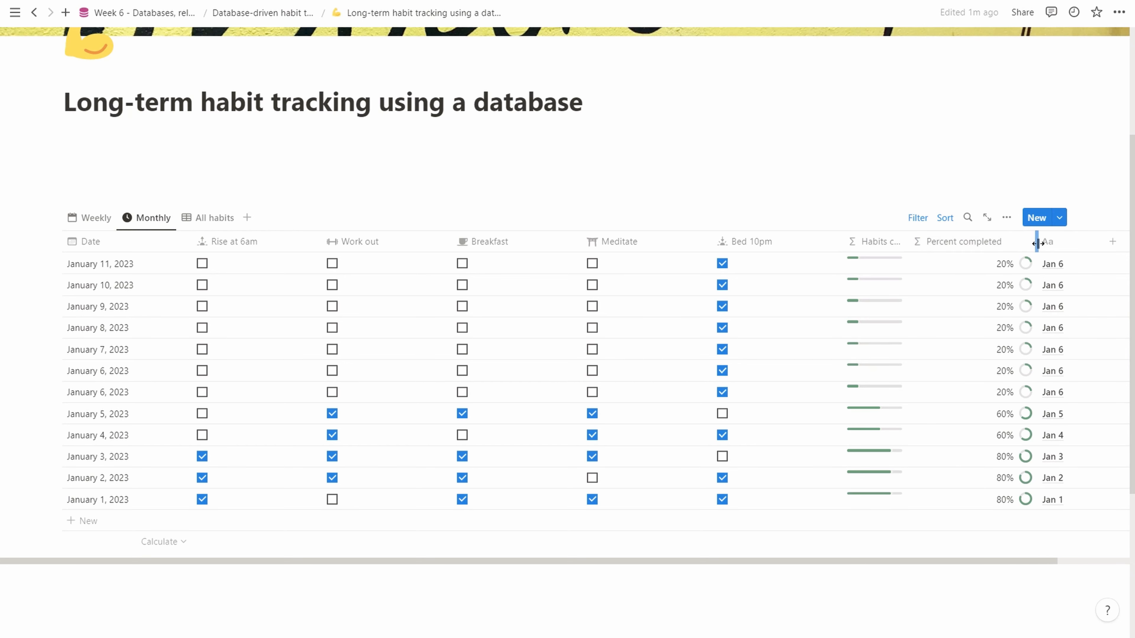
drag(1037, 244, 983, 242)
In the Weekly view, move the title column toward the end and the Date column to the start.
click(95, 217)
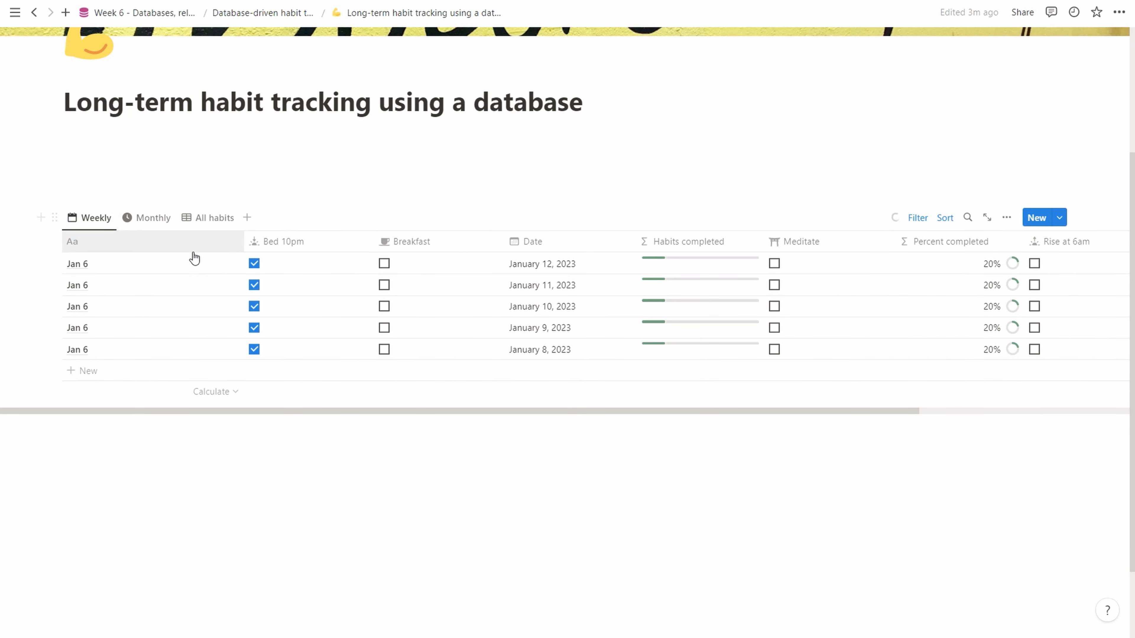
drag(171, 250, 1027, 258)
drag(1109, 248, 223, 259)
scroll(223, 259, left, 2)
drag(461, 246, 85, 246)
Narrow the Date column and the columns after it in the Weekly view, shrinking habit columns to icon width.
drag(192, 245, 160, 246)
drag(291, 246, 210, 245)
drag(340, 244, 233, 245)
drag(218, 245, 191, 246)
drag(386, 246, 240, 247)
drag(362, 243, 254, 245)
drag(383, 243, 296, 245)
Clear the Bed 10pm checkboxes for January 8 to January 12 in the Weekly view.
click(172, 349)
click(171, 327)
click(171, 306)
click(171, 285)
click(171, 263)
Arrange the Weekly view's habit columns in the order Rise at 6am, Work out, Breakfast, Meditate, Bed 10pm.
drag(448, 244, 134, 245)
drag(299, 242, 372, 245)
click(204, 242)
click(208, 311)
click(893, 158)
drag(290, 151, 184, 153)
click(1050, 157)
Narrow the Date, Rise at 6am and Work out columns in the Monthly view.
scroll(250, 165, up, 1)
click(149, 190)
drag(323, 212, 237, 213)
drag(365, 212, 285, 212)
drag(190, 212, 142, 213)
Review the Weekly, Monthly and All habits views in turn and return to Weekly.
click(94, 198)
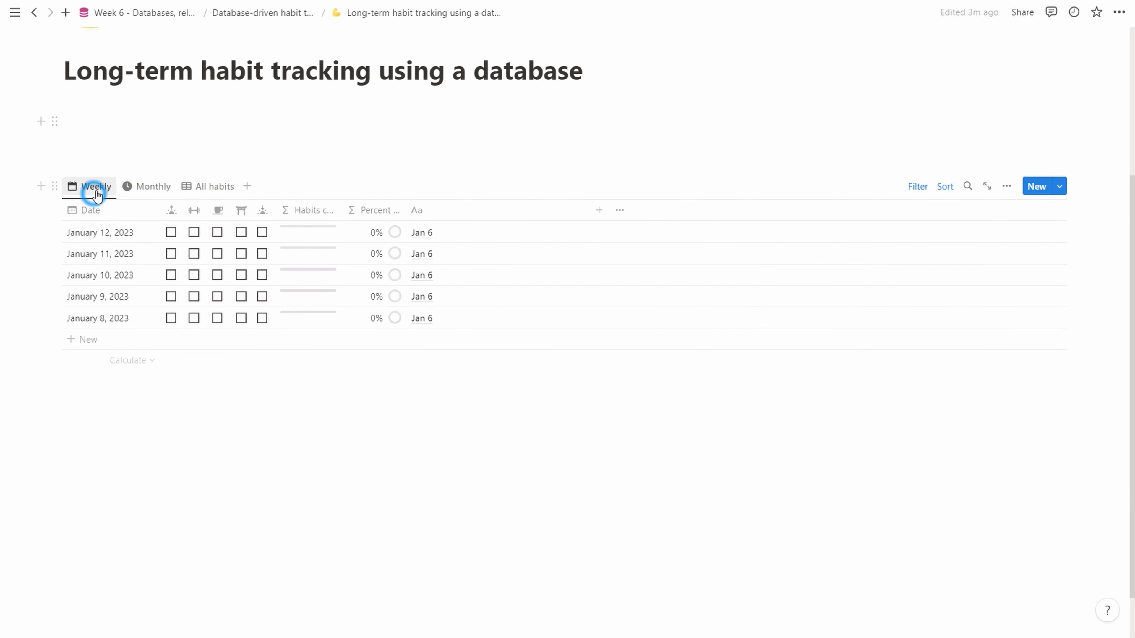
click(136, 190)
click(218, 189)
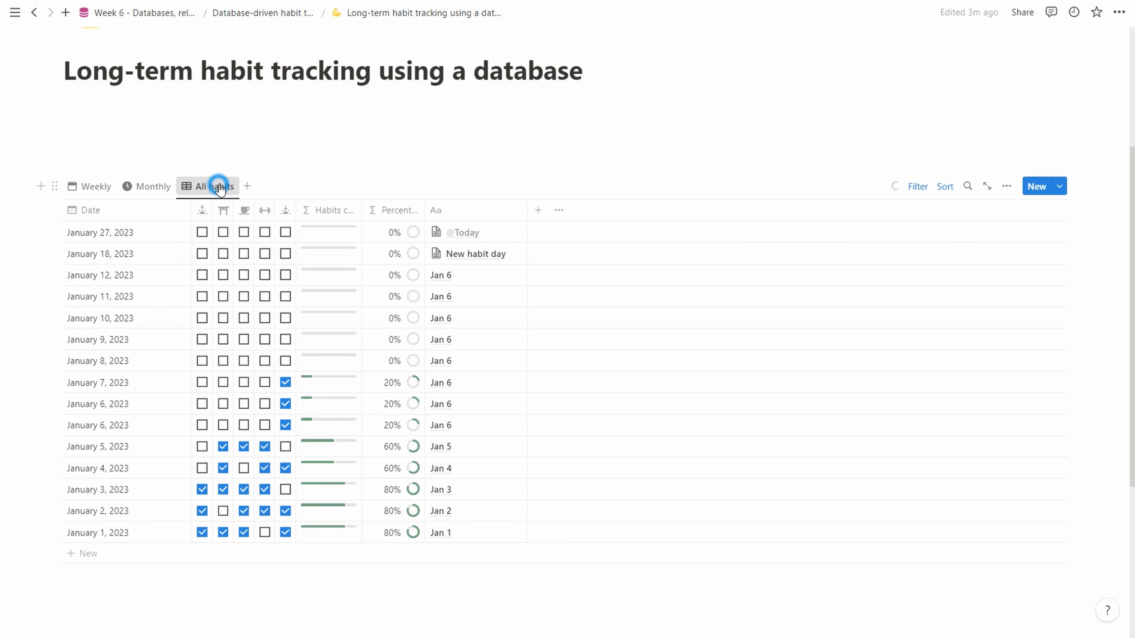
click(89, 185)
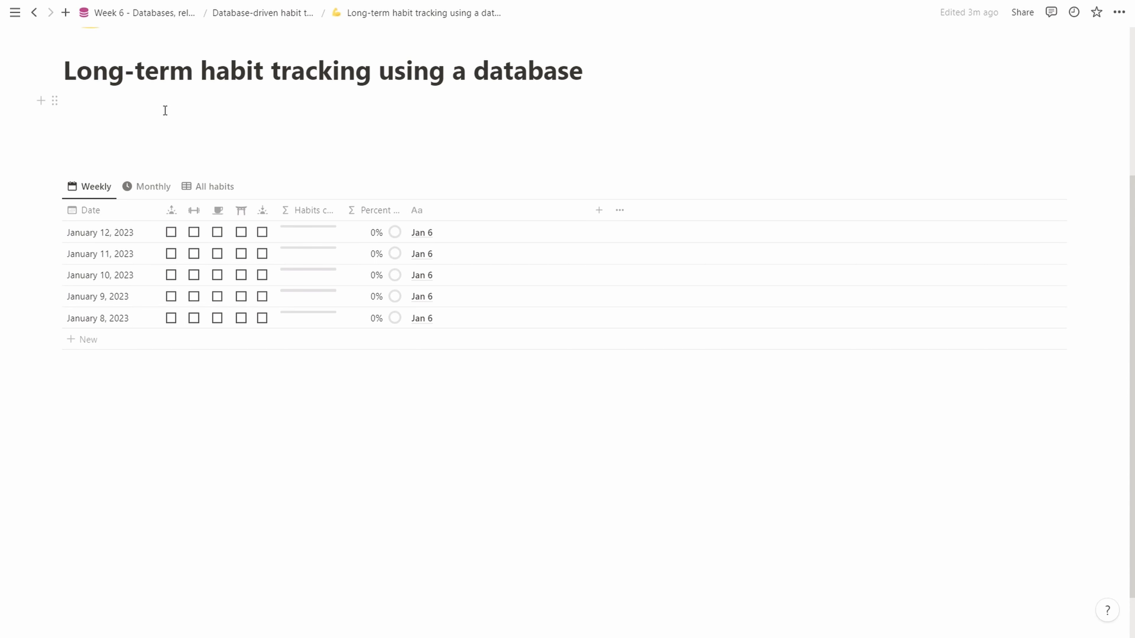
Delete the extra blank lines between the page title and the habit database.
scroll(225, 53, up, 5)
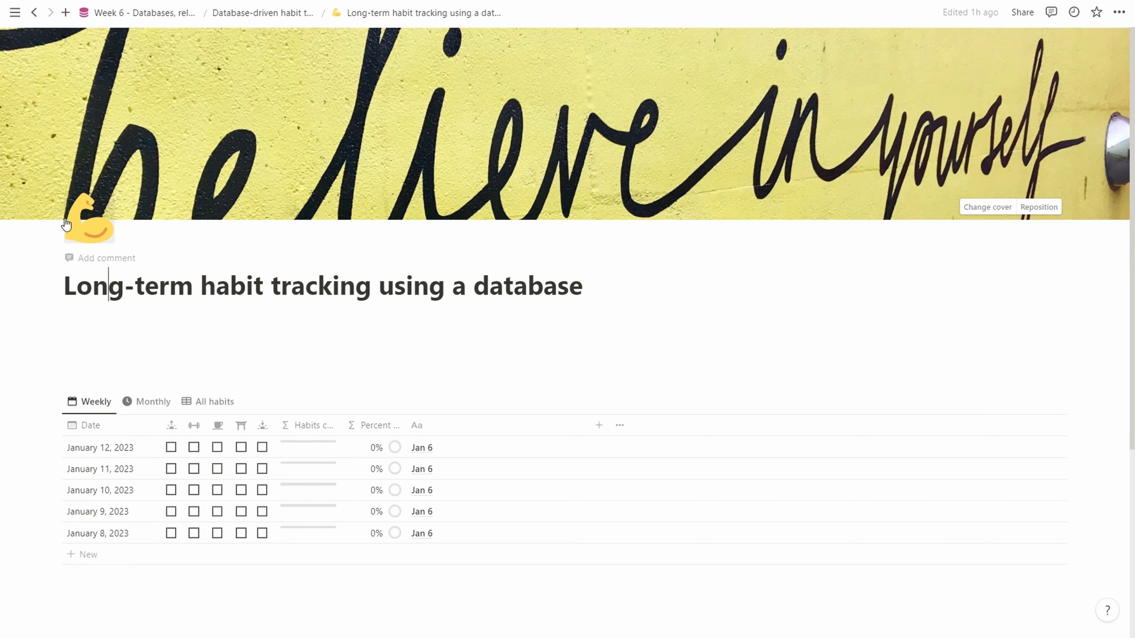
drag(65, 280, 713, 285)
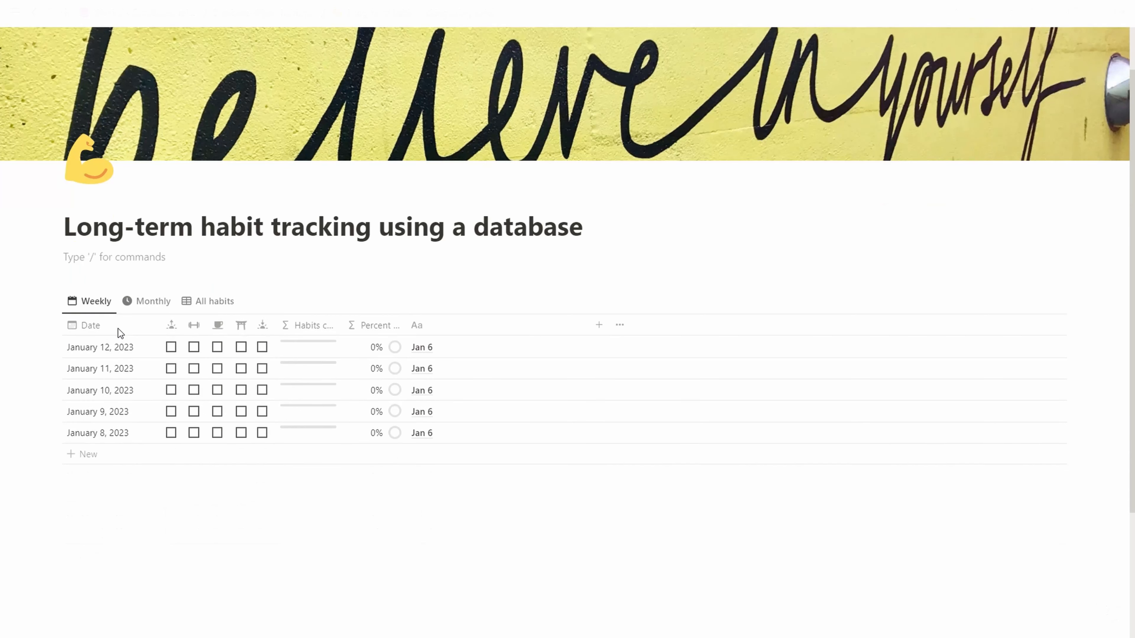
key(Delete)
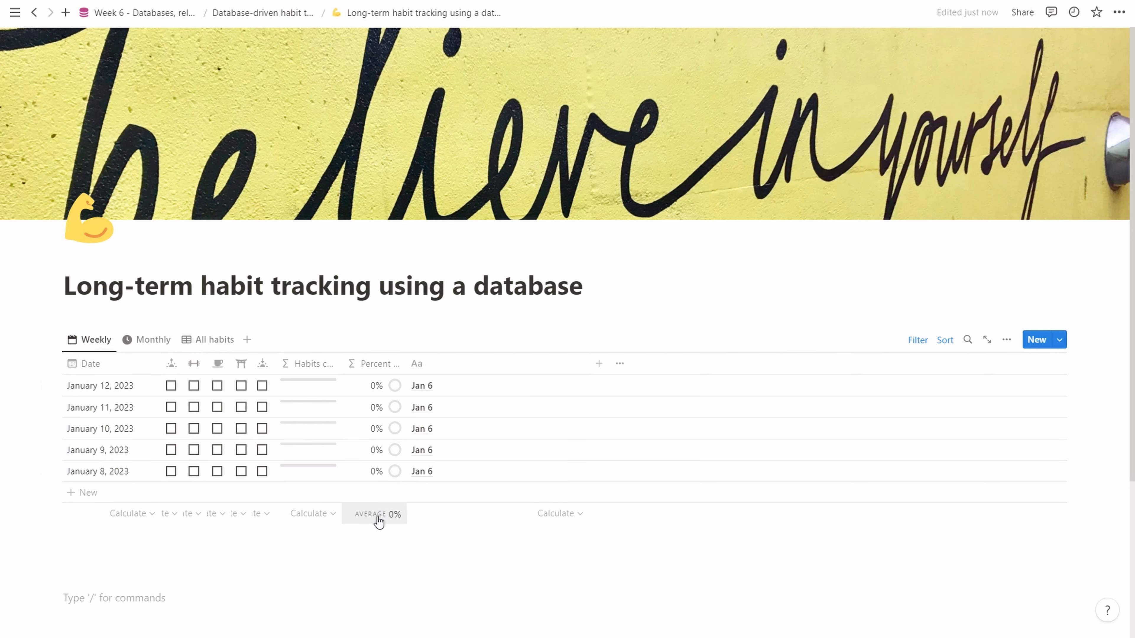
Check Rise at 6am, Work out and Breakfast for January 12, and Work out and Breakfast for January 11.
click(171, 385)
click(193, 385)
click(217, 385)
click(200, 409)
click(219, 407)
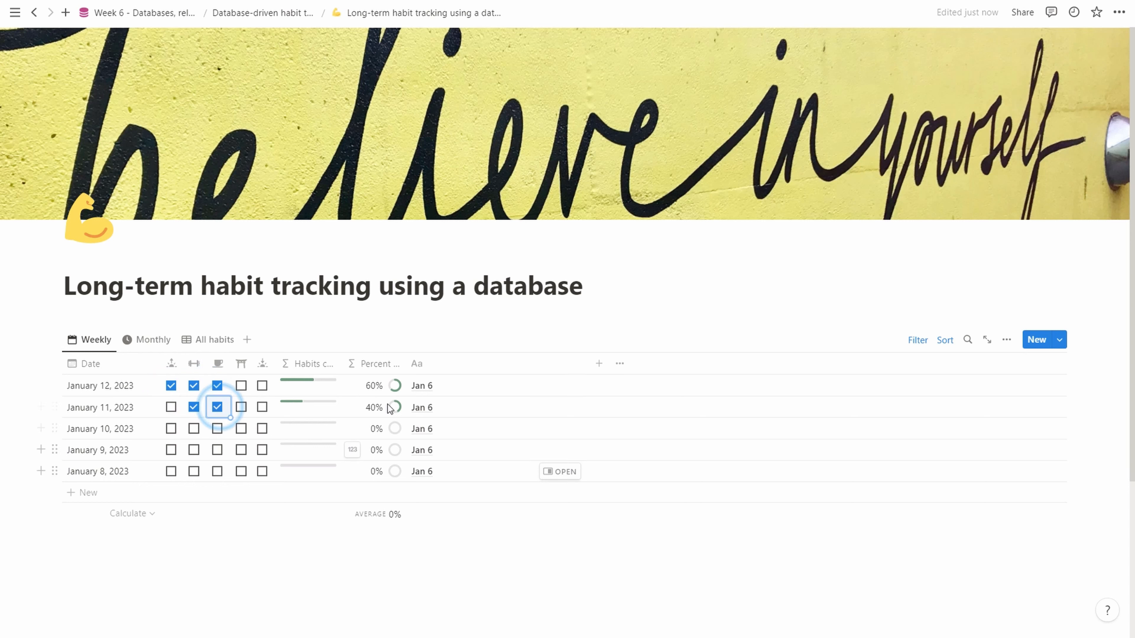
Set the column calculation to Average for both progress formula columns in the Weekly view.
click(371, 514)
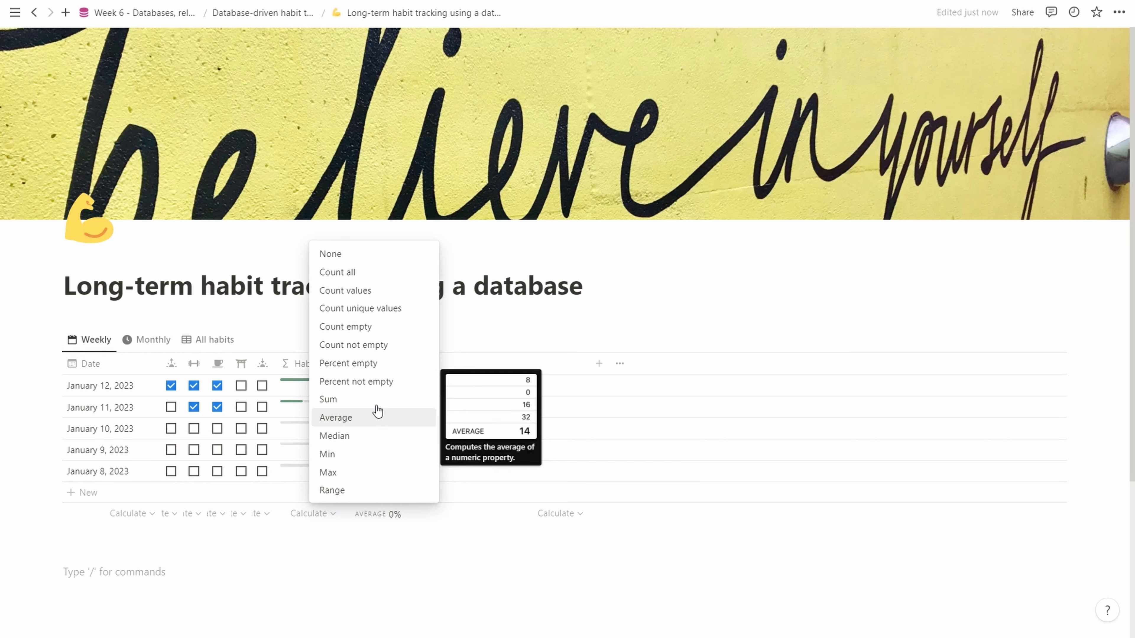
click(375, 417)
click(325, 516)
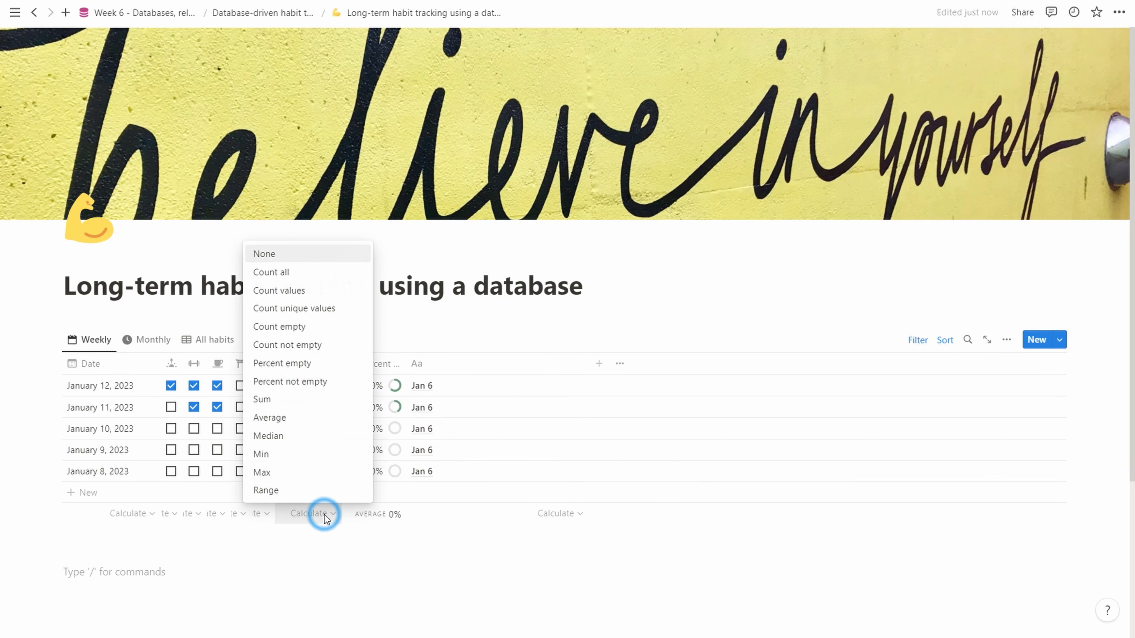
click(310, 422)
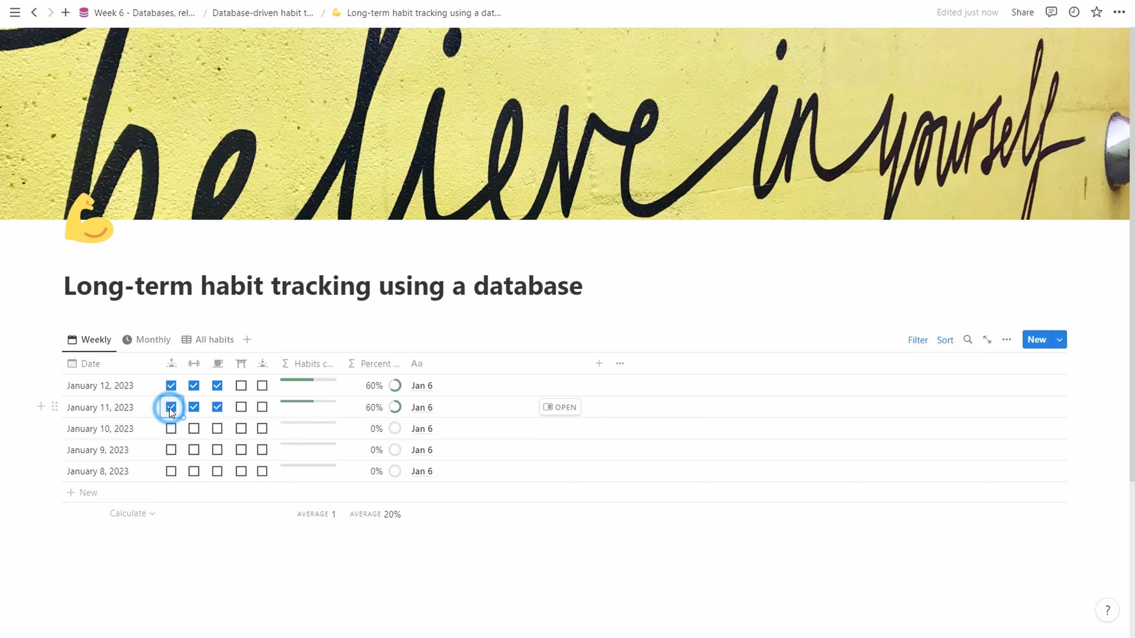
Check Rise at 6am for January 11, Rise at 6am, Work out and Breakfast for January 10 and 9, and Work out for January 8.
click(171, 428)
click(195, 429)
click(217, 429)
click(194, 450)
click(171, 450)
click(194, 471)
click(317, 554)
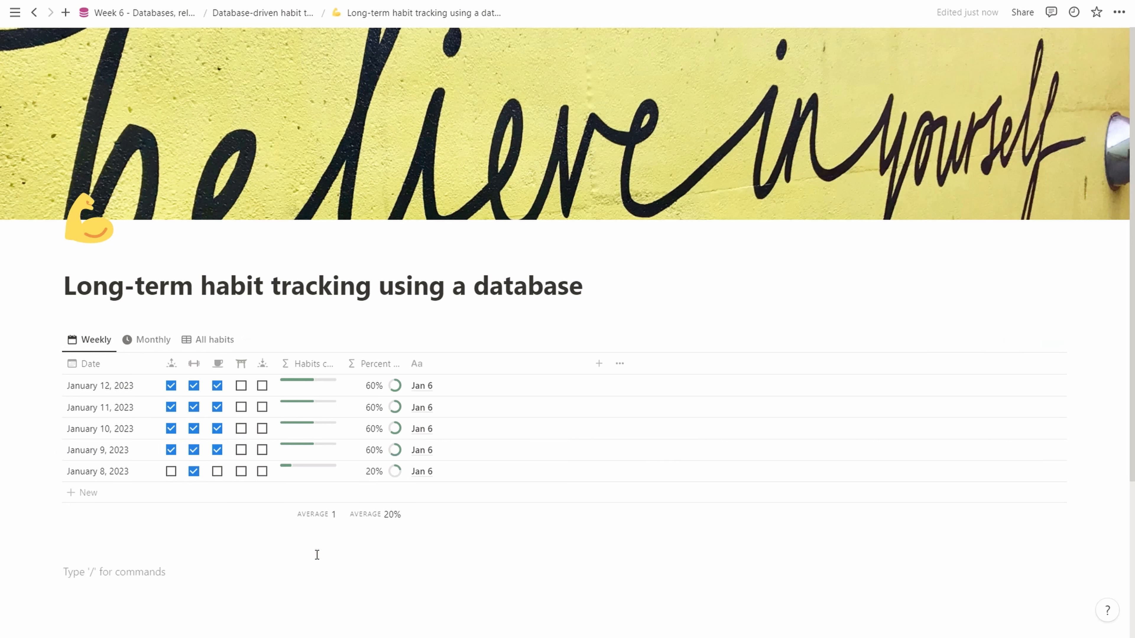
Reapply the Average calculation to the progress-bar column and check the four remaining habits for January 8.
click(334, 516)
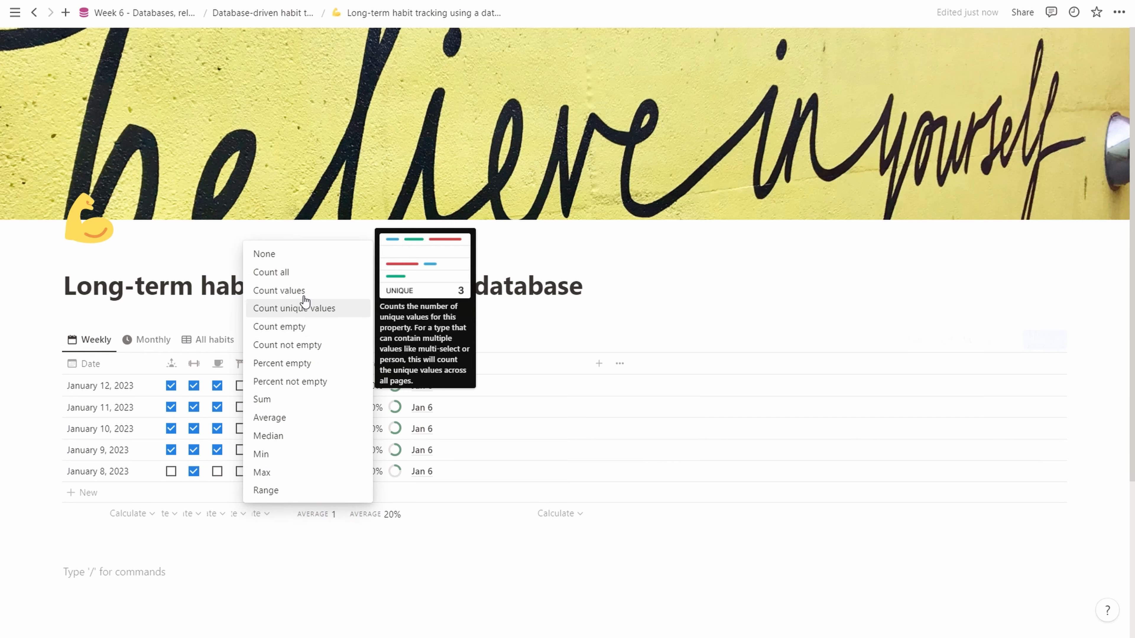
click(301, 417)
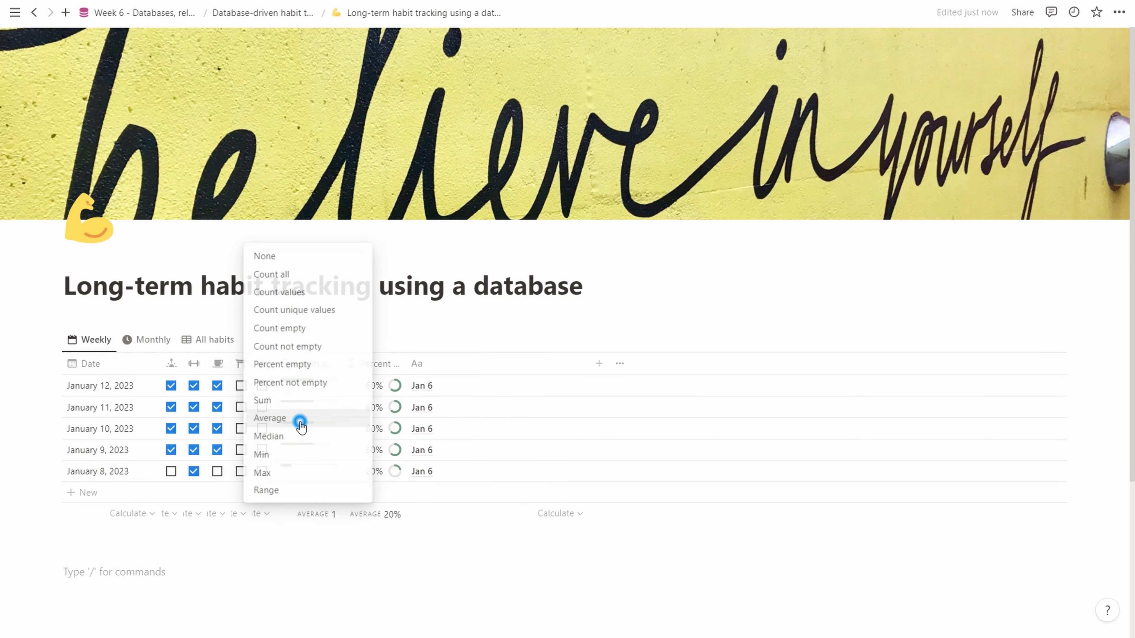
click(171, 471)
click(216, 471)
click(241, 472)
click(262, 471)
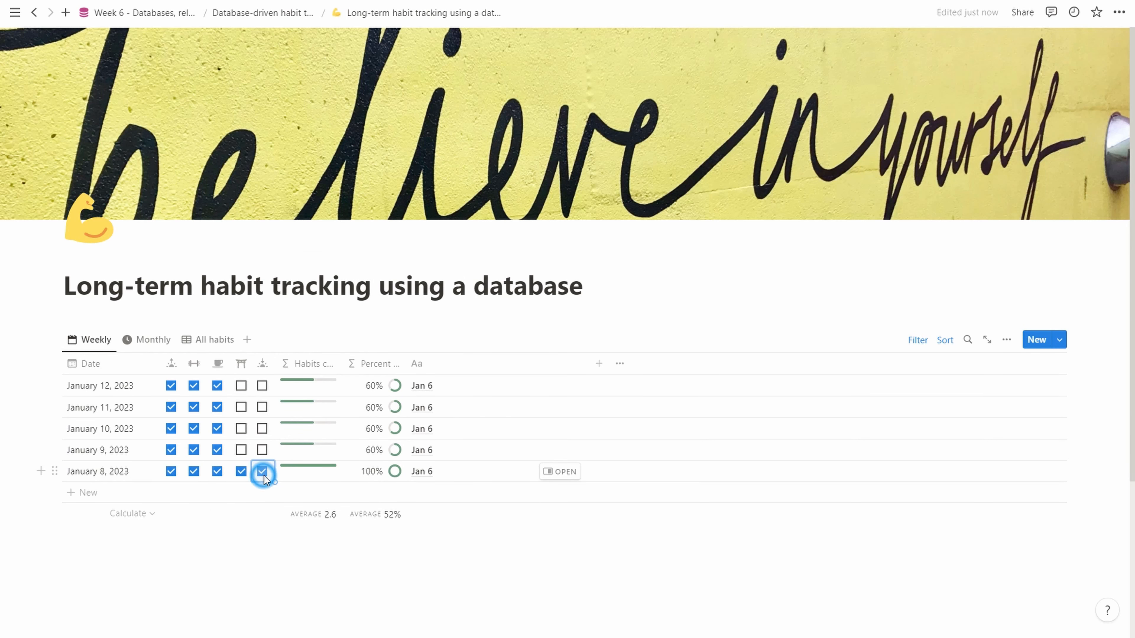
click(304, 566)
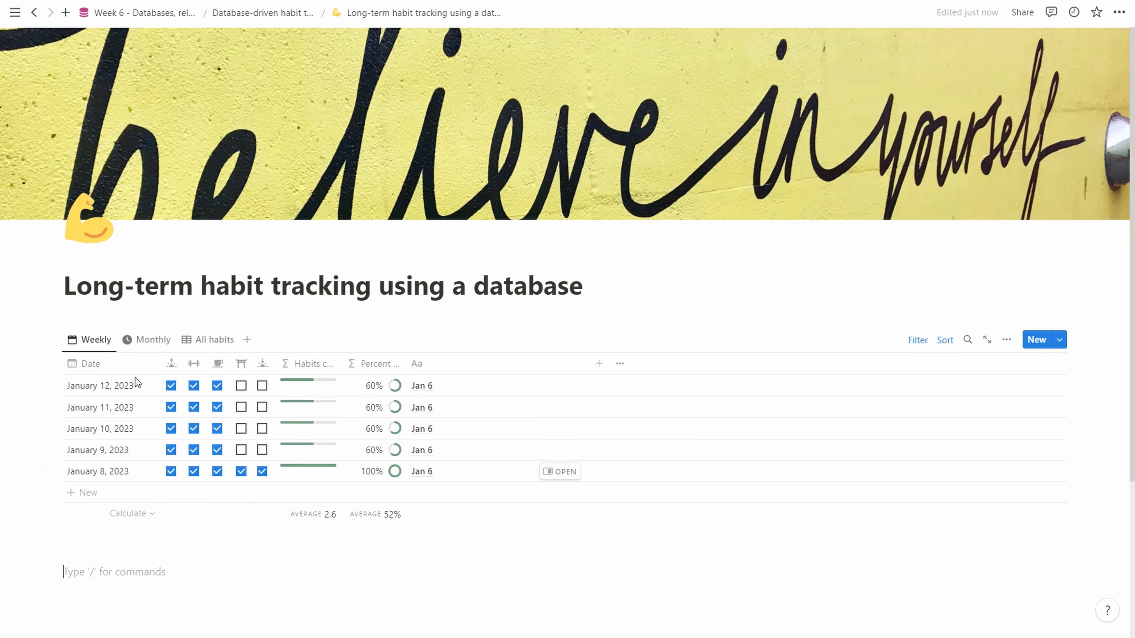
Add a Percent checked calculation to each of the five habit columns and widen those columns so the percentages are readable.
click(391, 514)
click(493, 525)
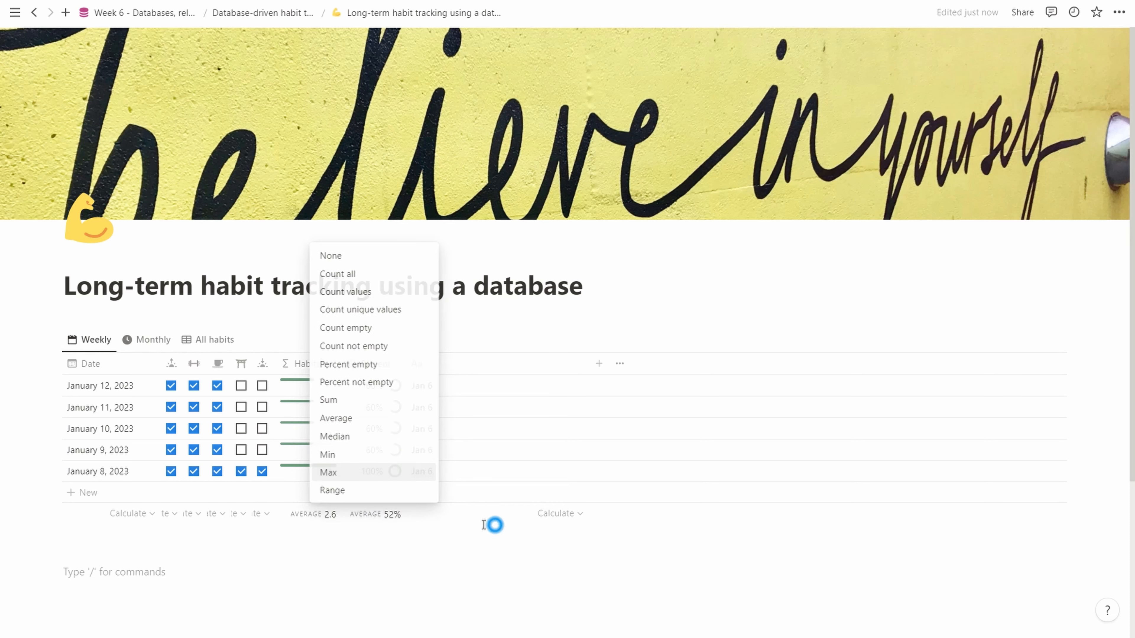
click(262, 514)
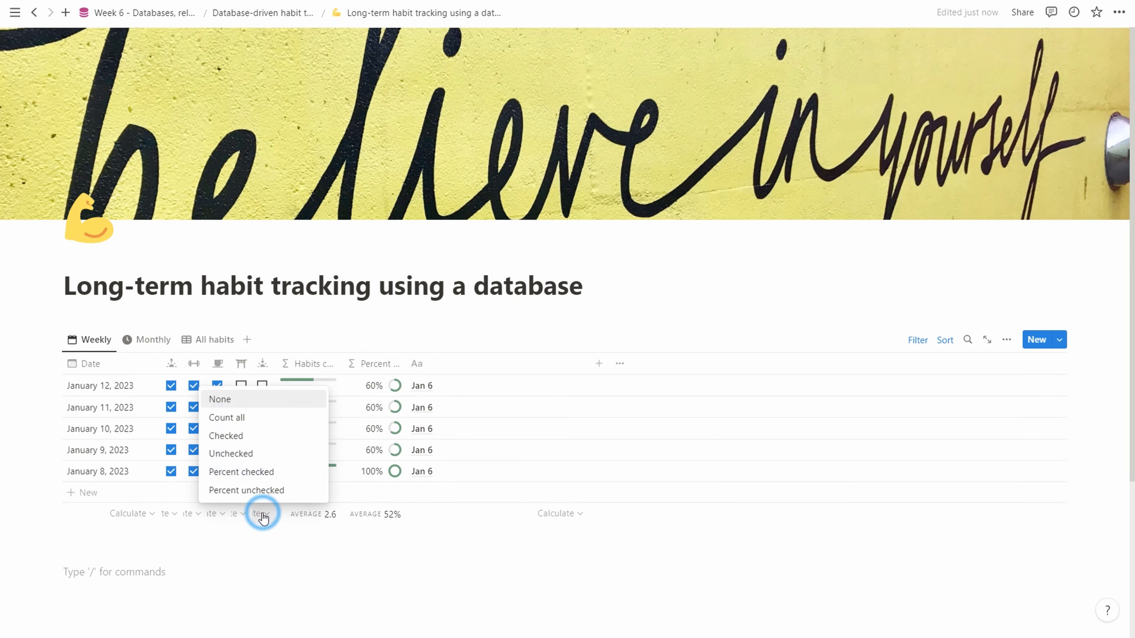
click(252, 473)
click(236, 515)
click(235, 472)
click(217, 514)
click(218, 472)
click(192, 513)
click(192, 472)
click(167, 512)
click(172, 472)
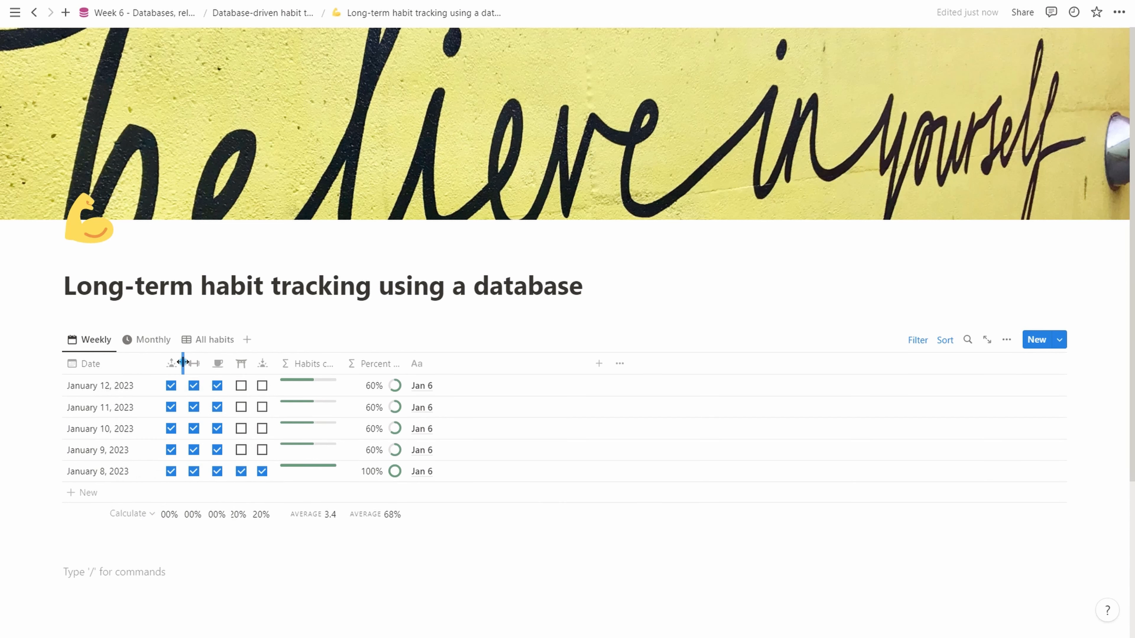
drag(183, 362, 299, 363)
click(364, 595)
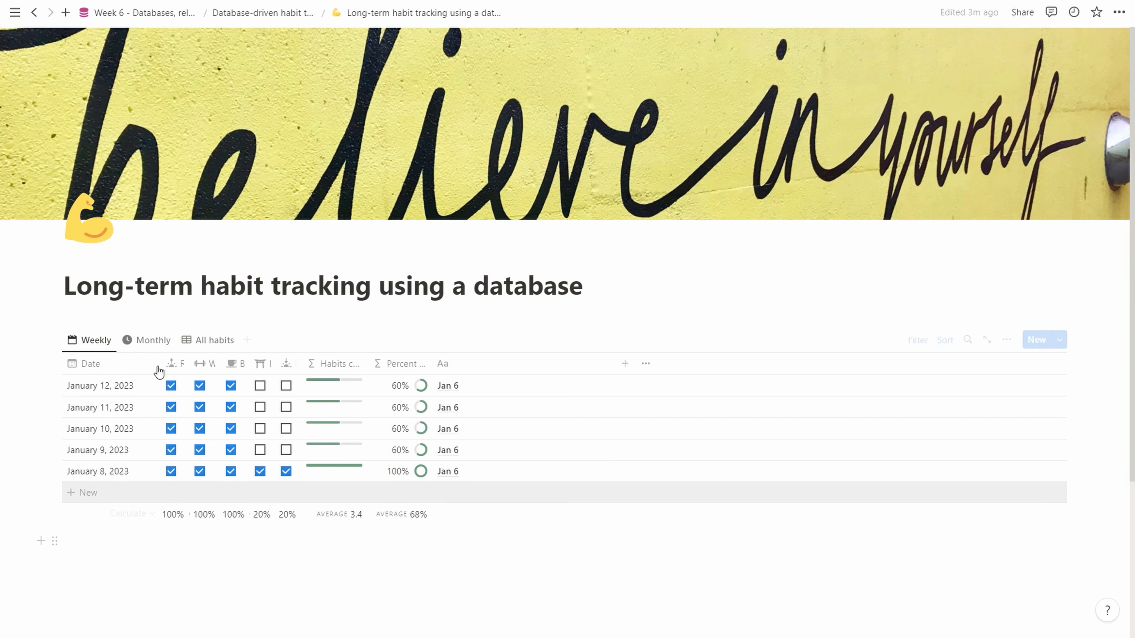
Look at the Monthly view, examine the full list of days in All habits, and return to Weekly.
click(150, 347)
click(194, 339)
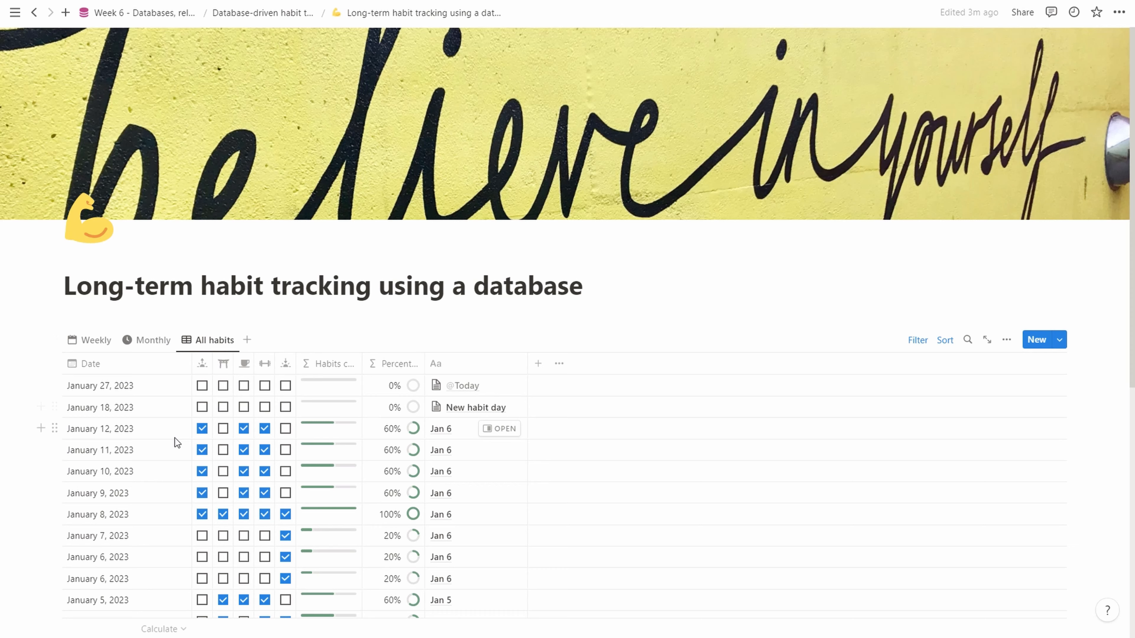
scroll(175, 440, down, 3)
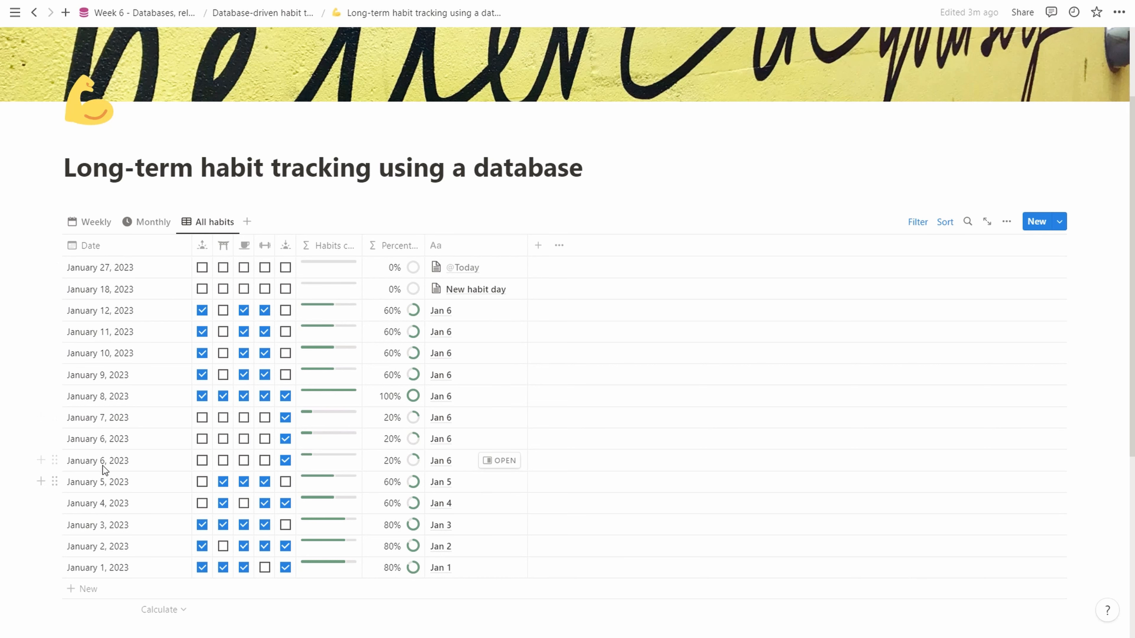
click(87, 223)
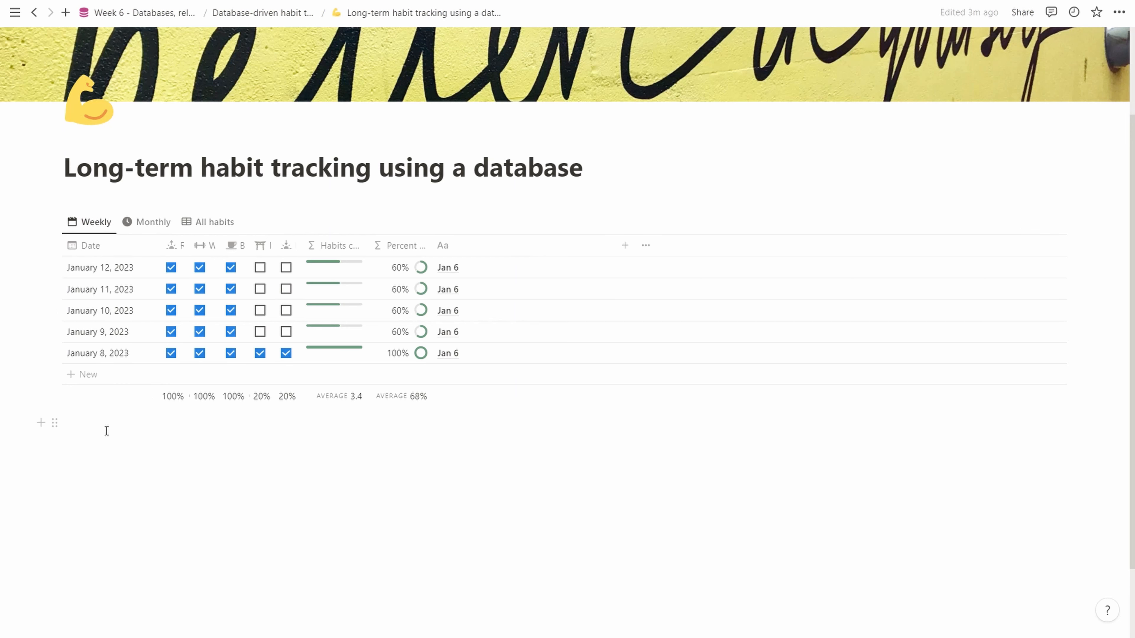
Uncheck and recheck Rise at 6am and Work out for January 10 to test the calculations.
click(171, 311)
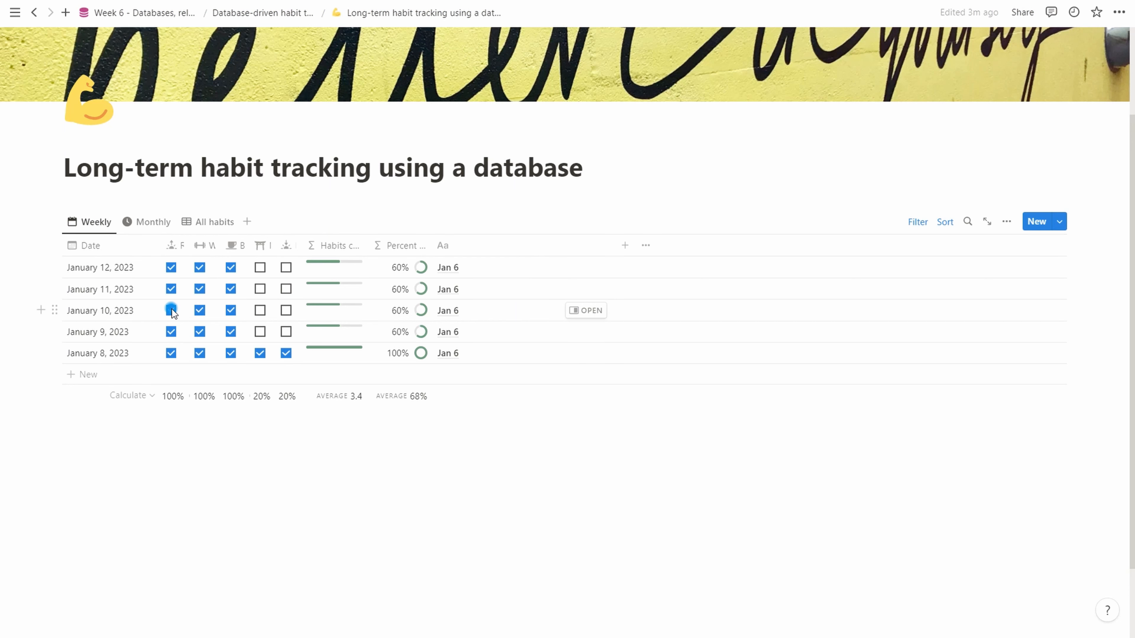
click(171, 310)
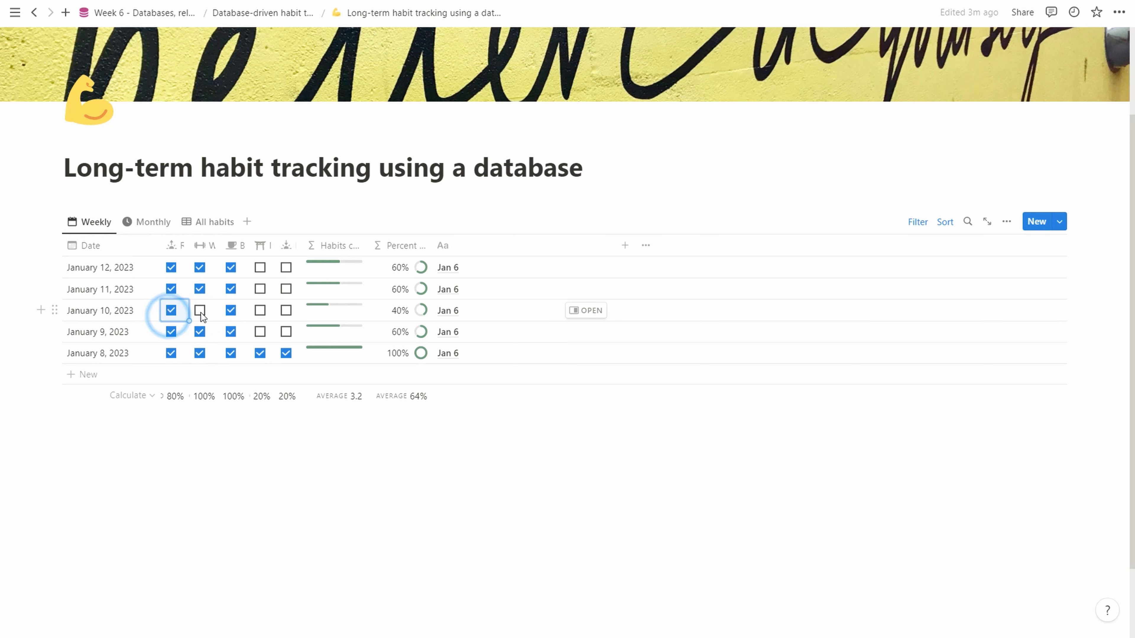
click(186, 465)
key(Escape)
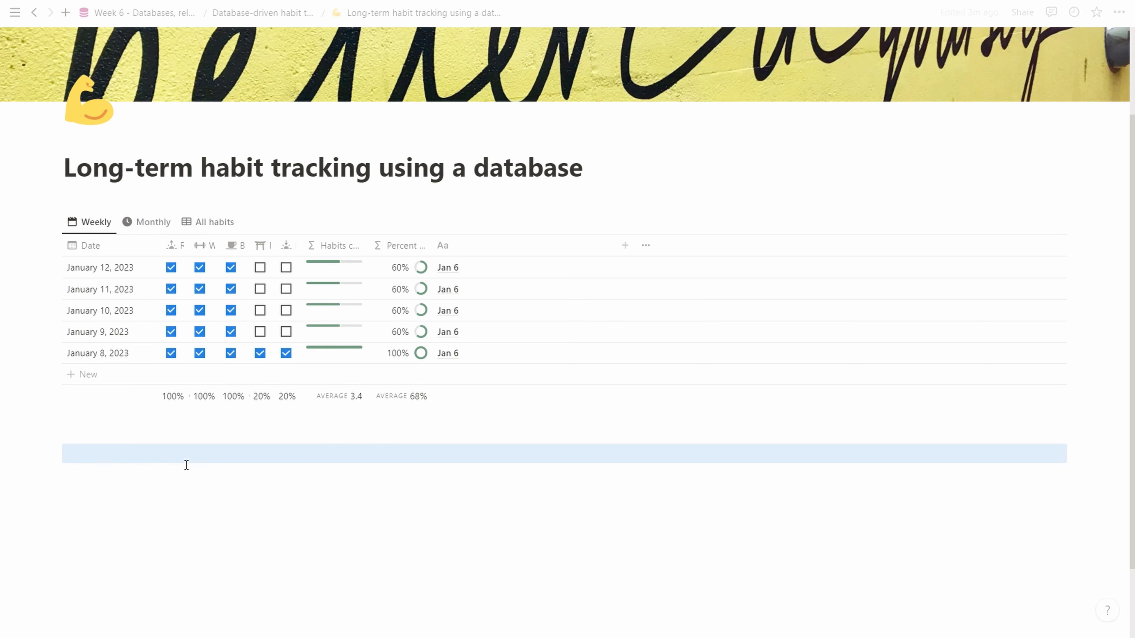